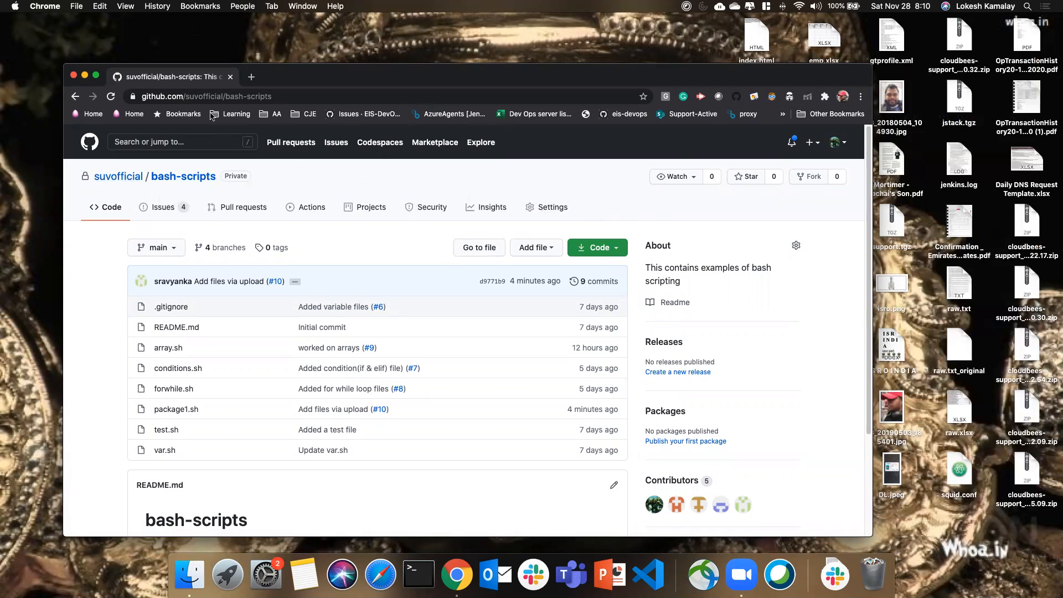
# Step: Load github.com in a new browser tab and open the devops-training repository
pyautogui.click(251, 76)
pyautogui.write('g')
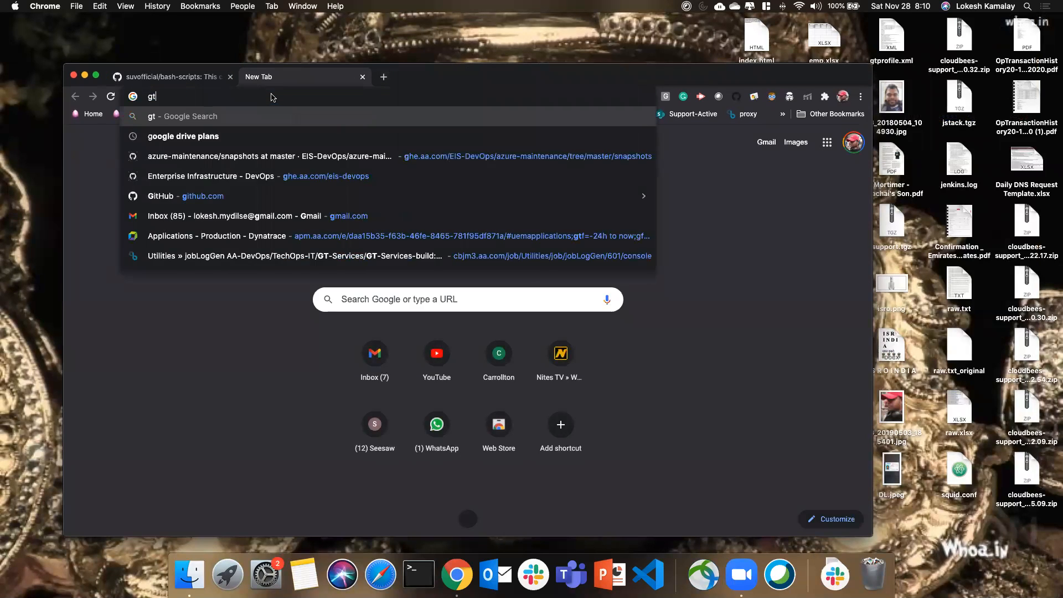
pyautogui.press('BackSpace')
pyautogui.write('github.com')
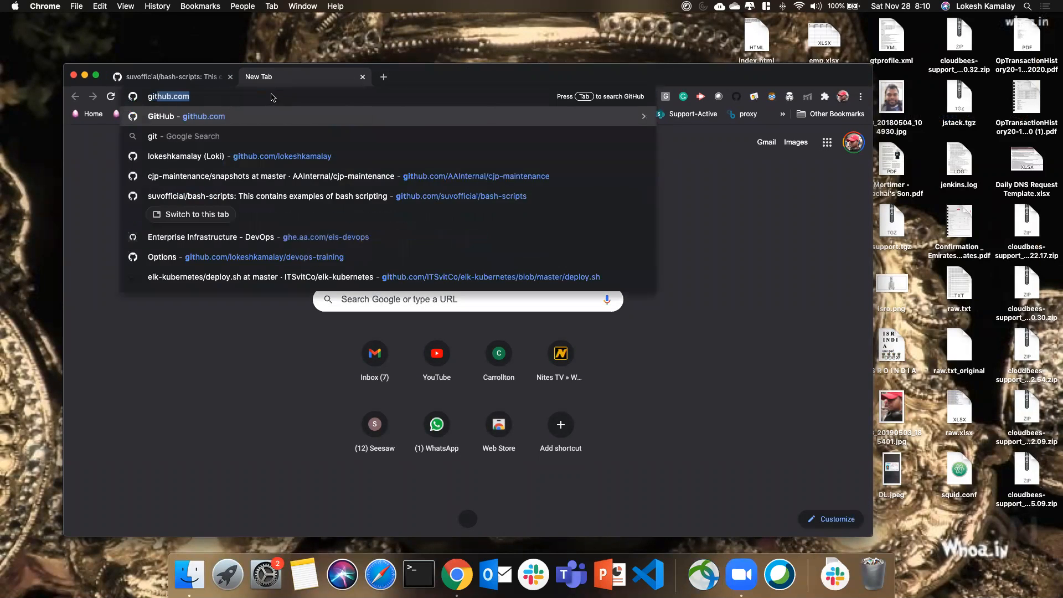
pyautogui.press('Return')
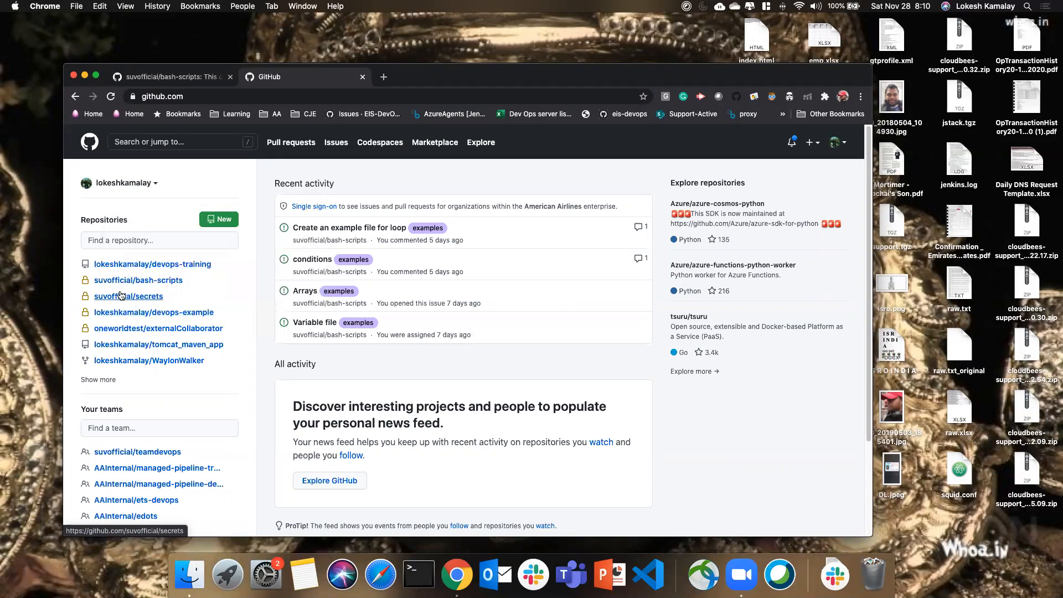
pyautogui.click(125, 265)
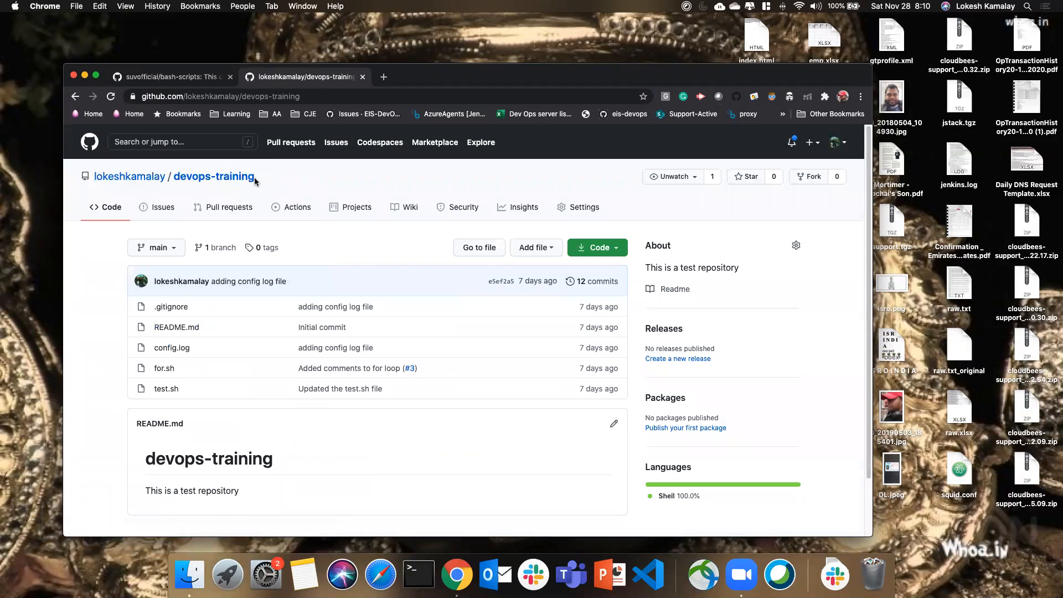
# Step: Check the devops-training branch list and review the repository's general settings down to the Danger Zone
pyautogui.click(168, 251)
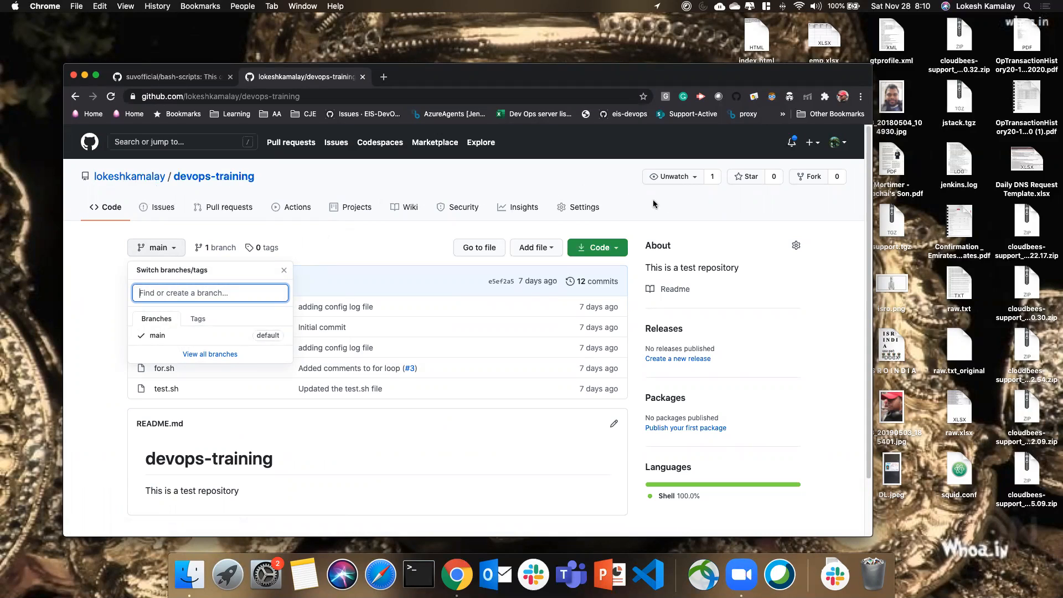
pyautogui.click(626, 206)
pyautogui.click(577, 209)
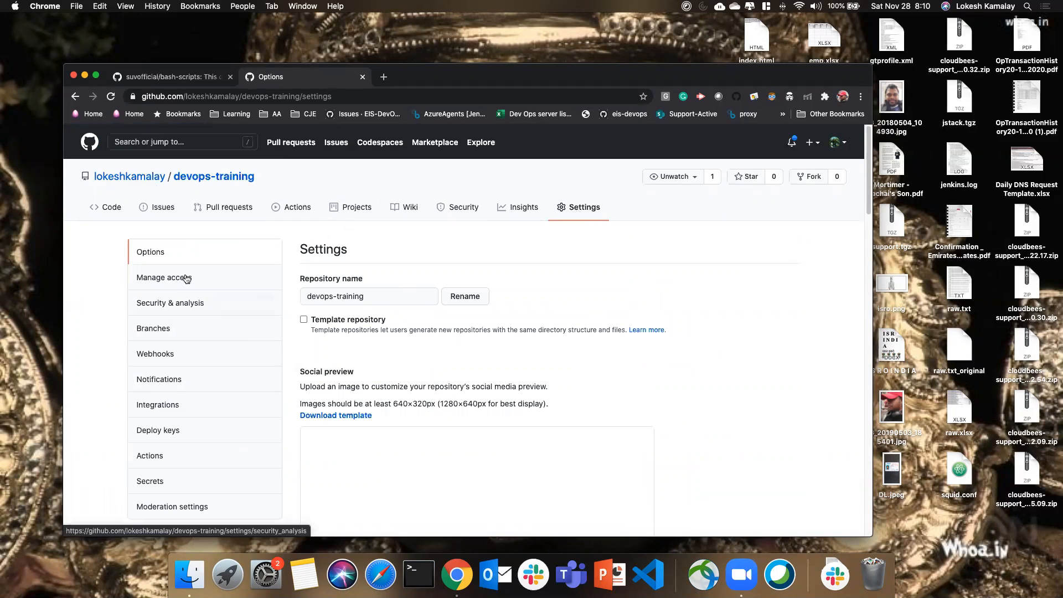
pyautogui.scroll(-15, 375, 360)
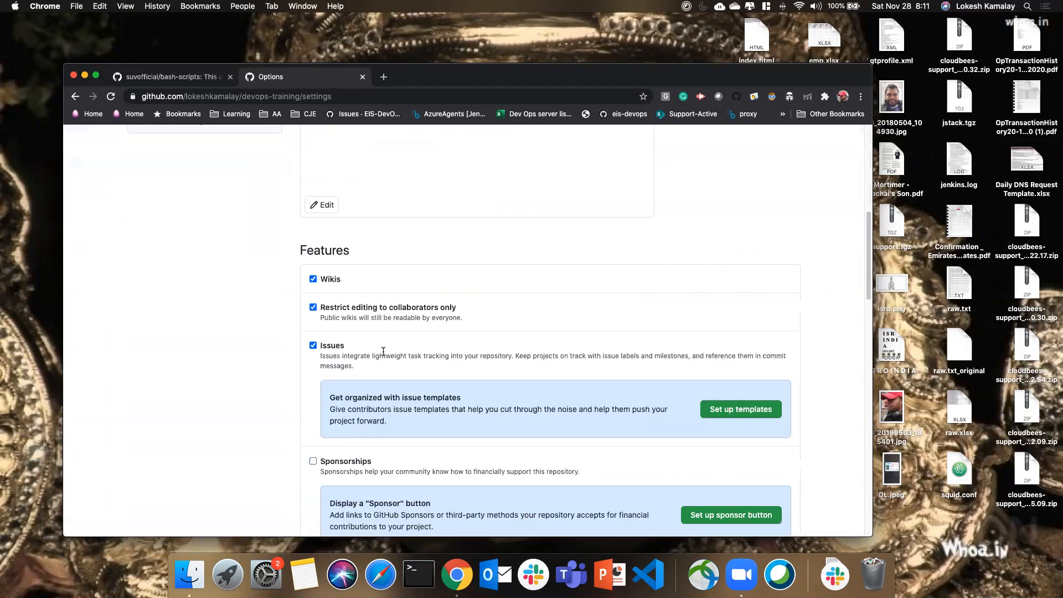
pyautogui.scroll(-12, 410, 376)
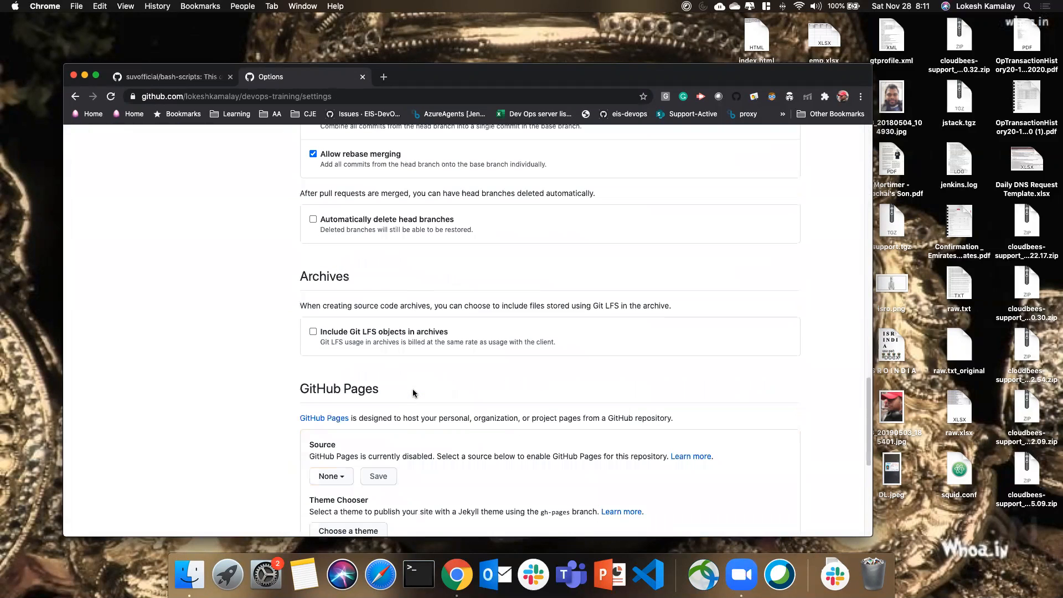
pyautogui.scroll(-5, 468, 432)
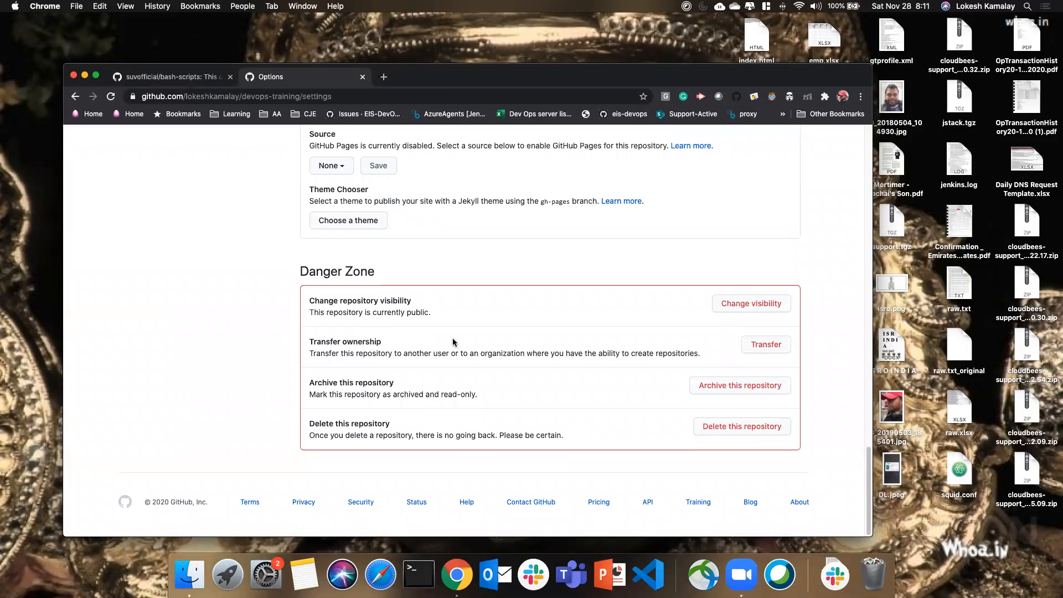
pyautogui.scroll(20, 453, 342)
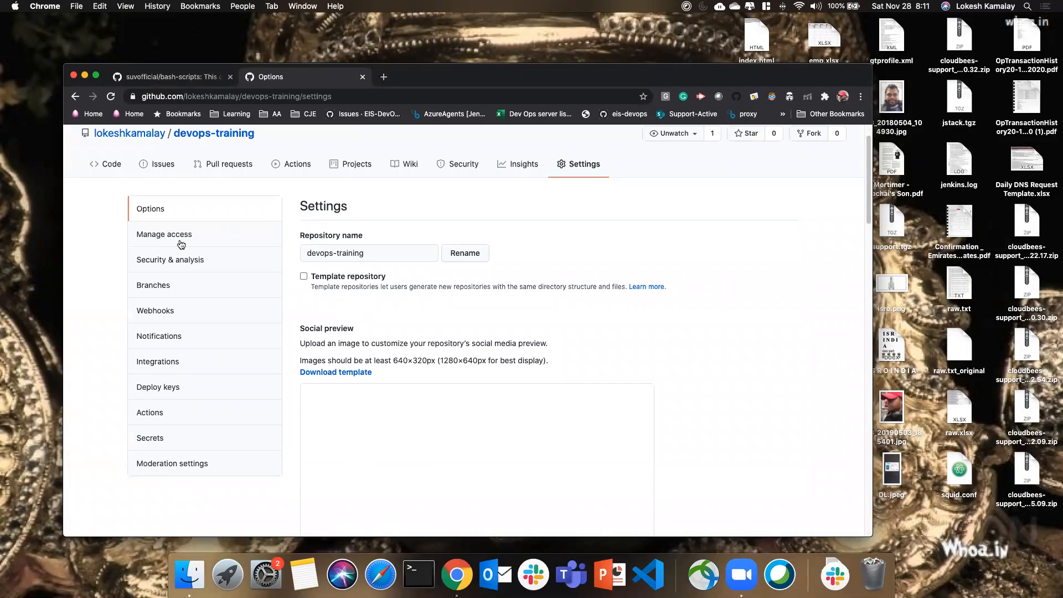
# Step: Open the repository's Manage access settings, confirming the account password, and examine who has access
pyautogui.click(180, 239)
pyautogui.click(472, 249)
pyautogui.click(473, 275)
pyautogui.click(474, 276)
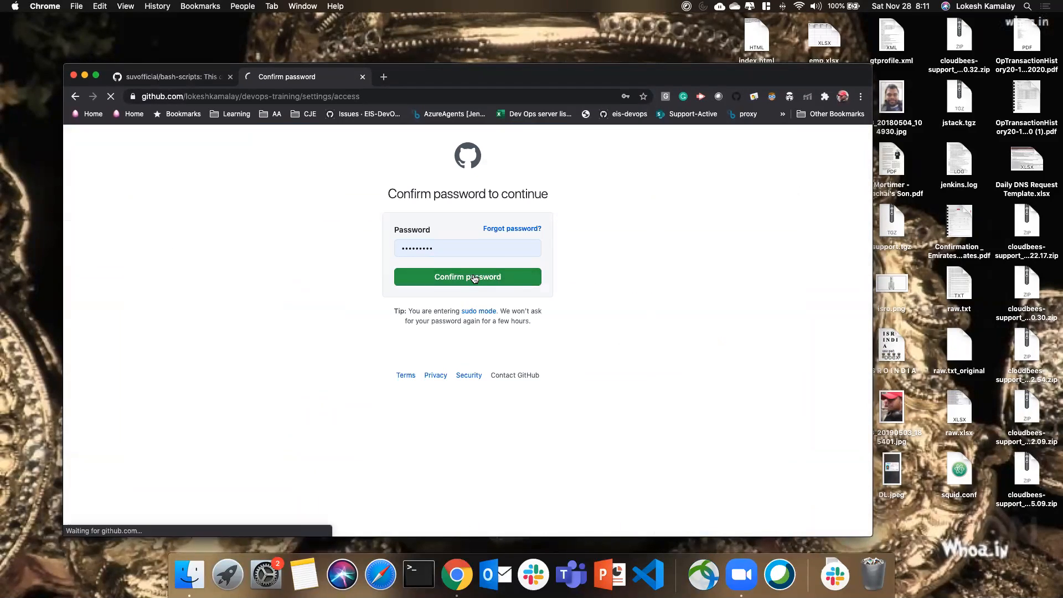
pyautogui.scroll(-1, 556, 500)
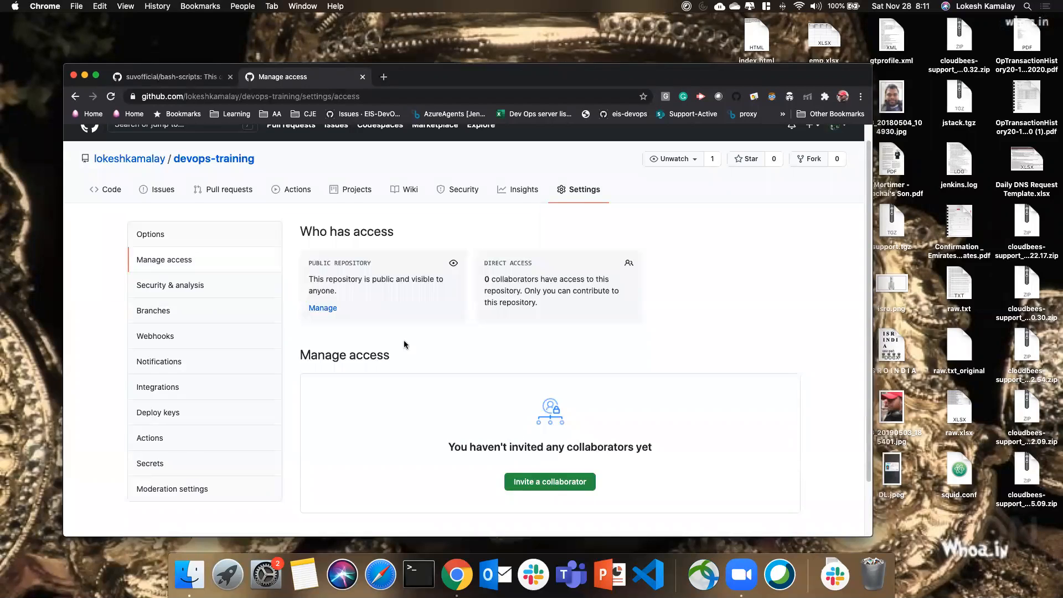
# Step: Review the repository's Security & analysis settings and its default branch and branch protection settings
pyautogui.click(164, 285)
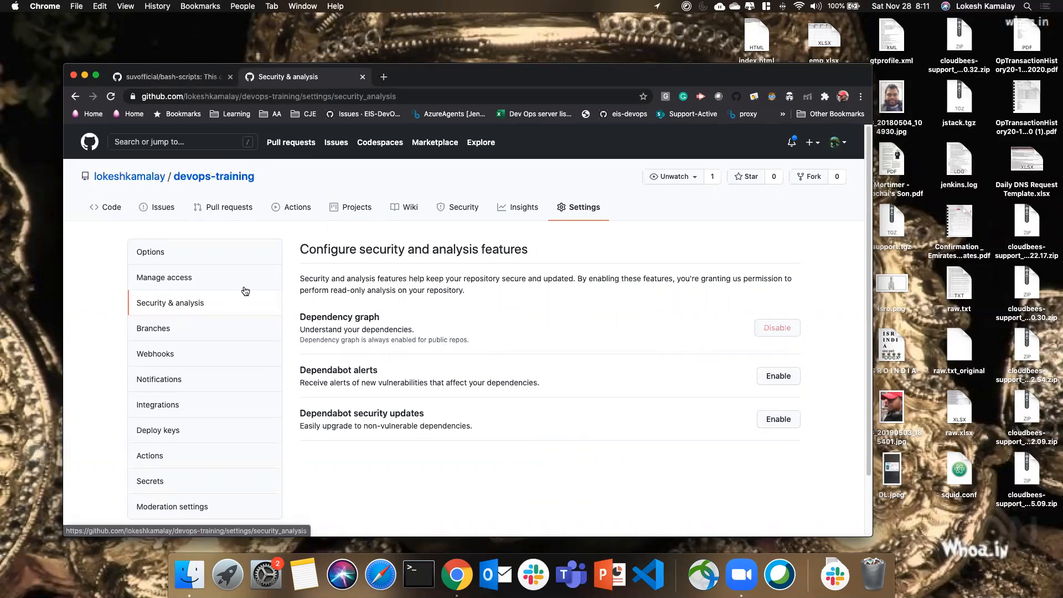
pyautogui.click(163, 332)
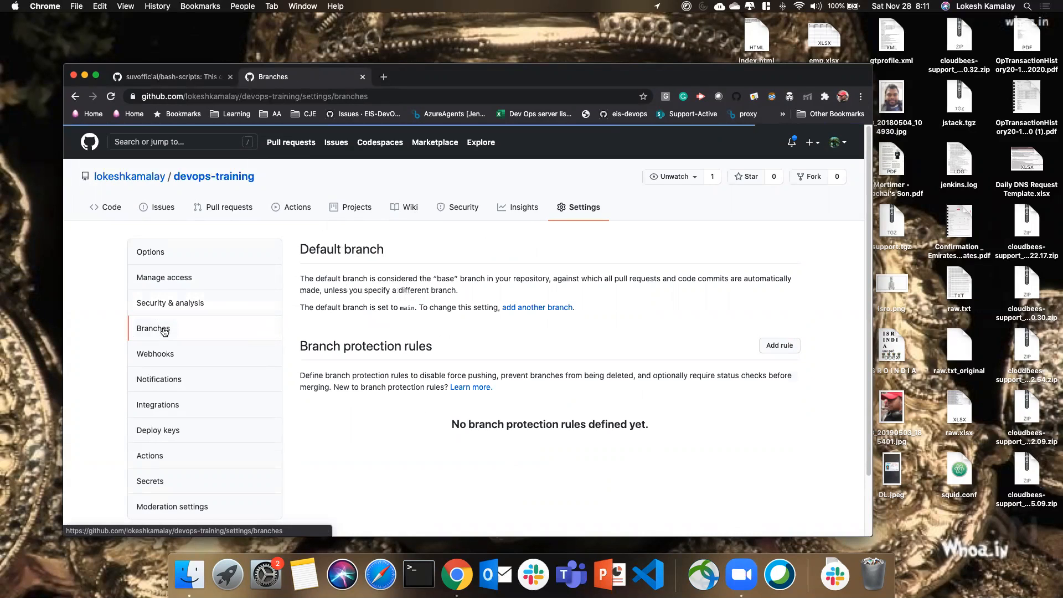
pyautogui.scroll(-3, 507, 410)
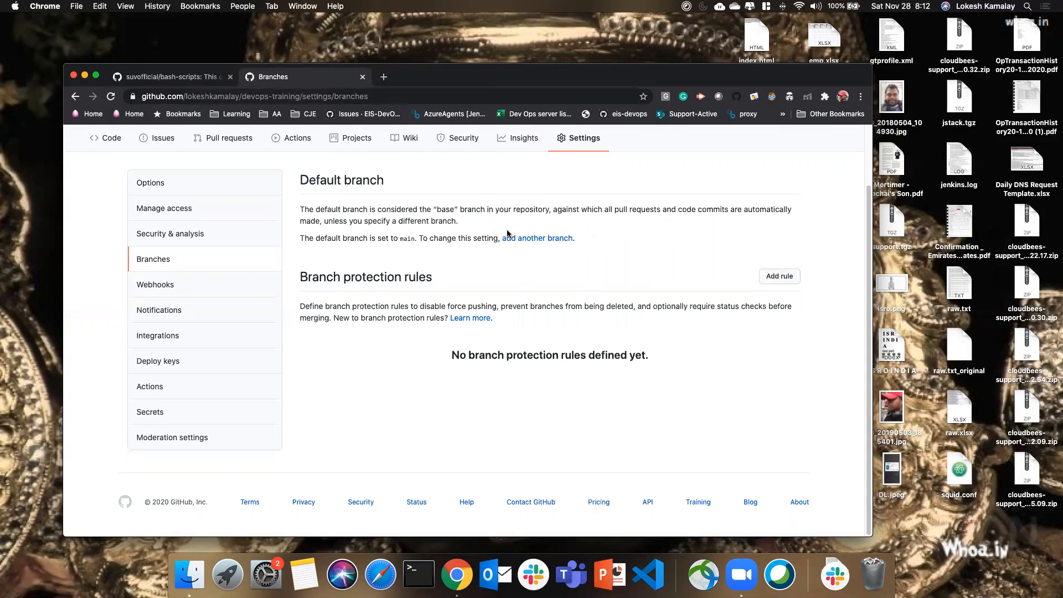
# Step: Look at the help article linked for adding another branch and return to the branch settings
pyautogui.click(541, 239)
pyautogui.scroll(-3, 462, 285)
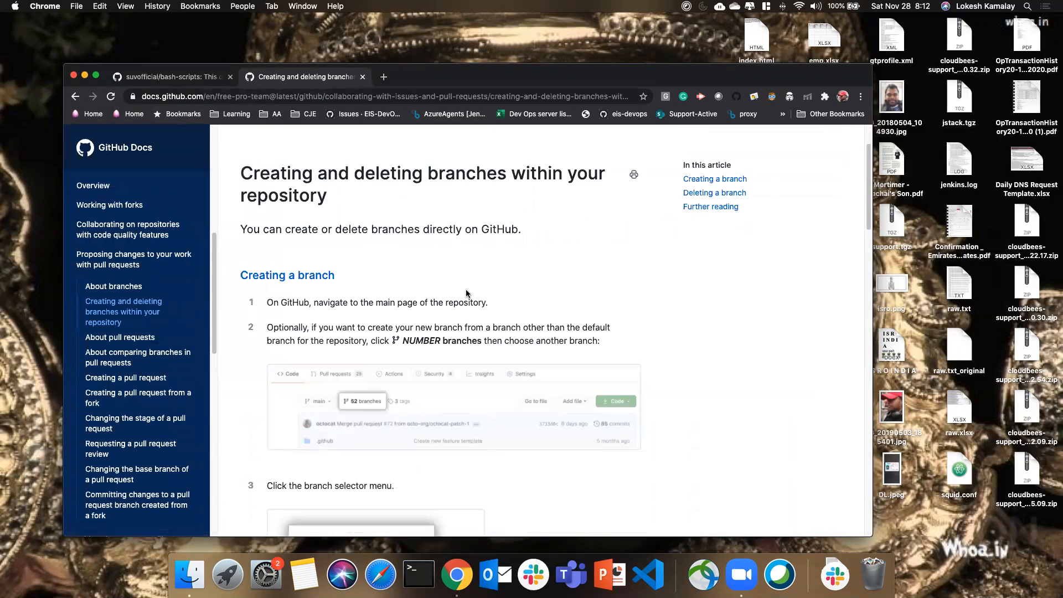
pyautogui.scroll(3, 232, 188)
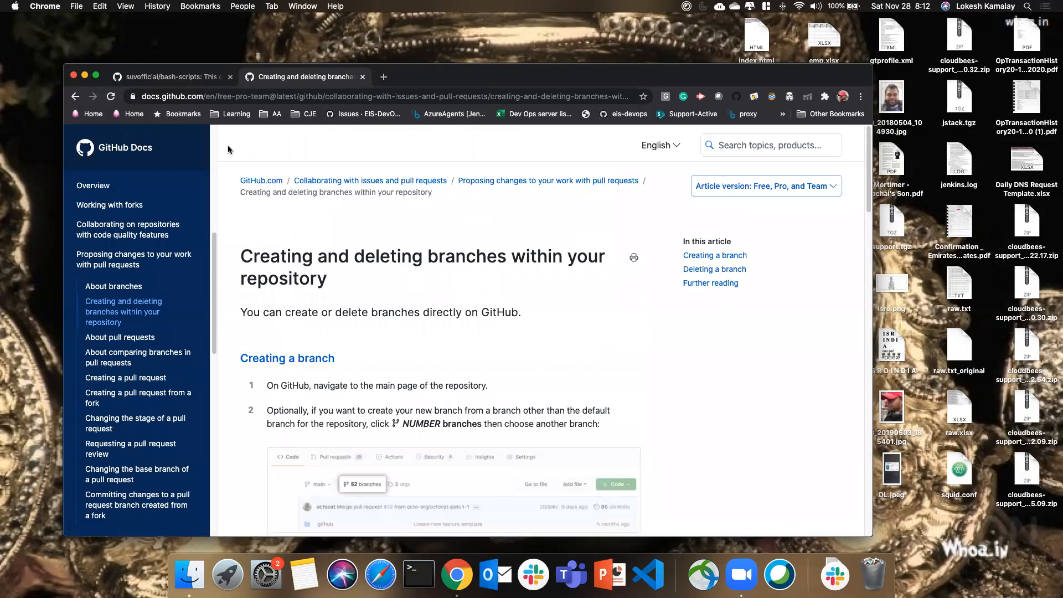
pyautogui.click(75, 97)
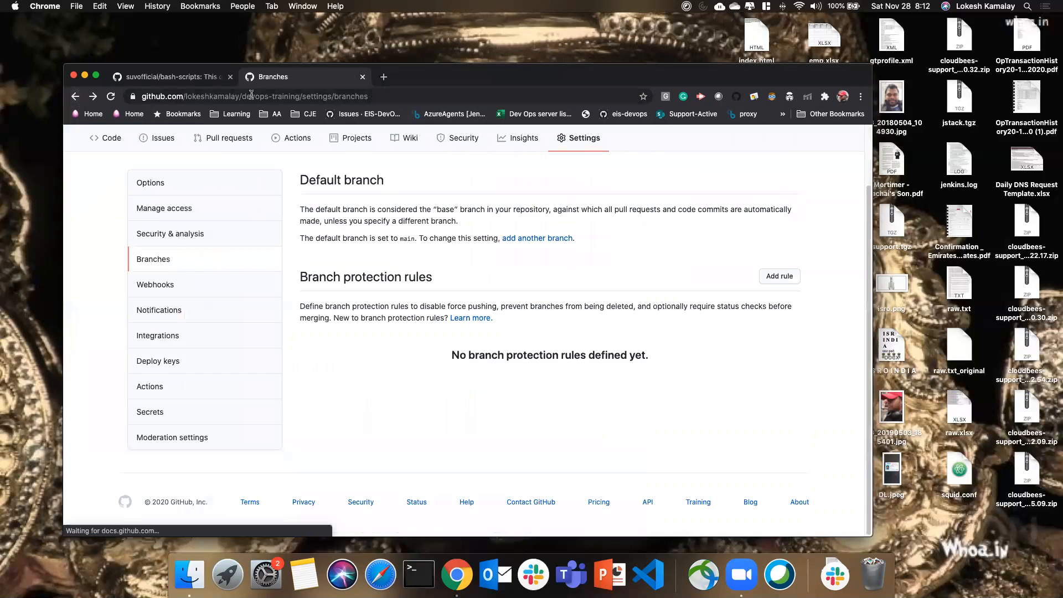
# Step: Create a branch named development from main in the devops-training repository and check it in the branch list
pyautogui.click(108, 209)
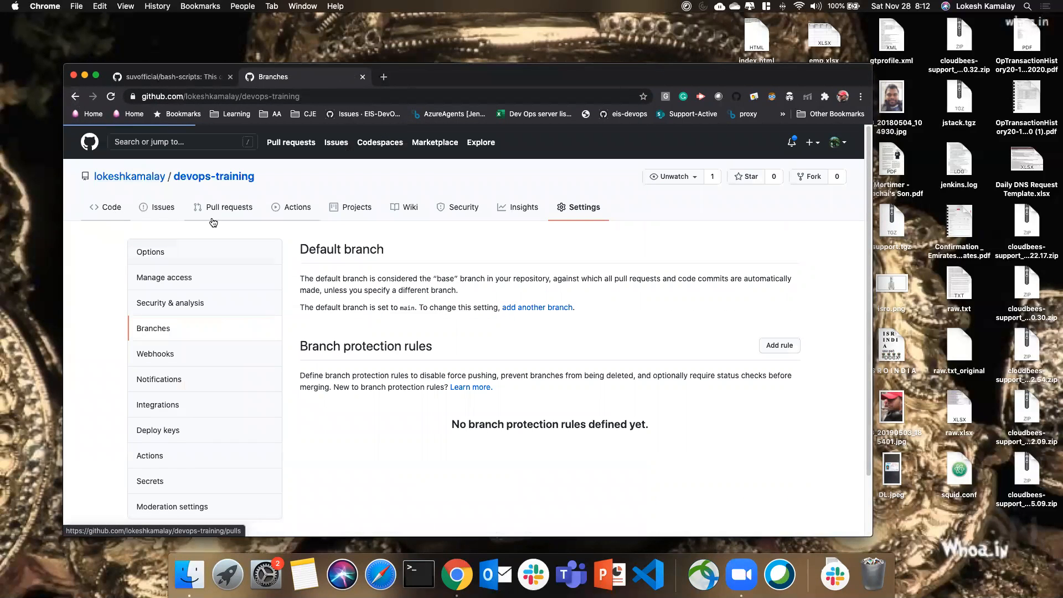
pyautogui.scroll(-1, 166, 238)
pyautogui.click(158, 235)
pyautogui.write('deve')
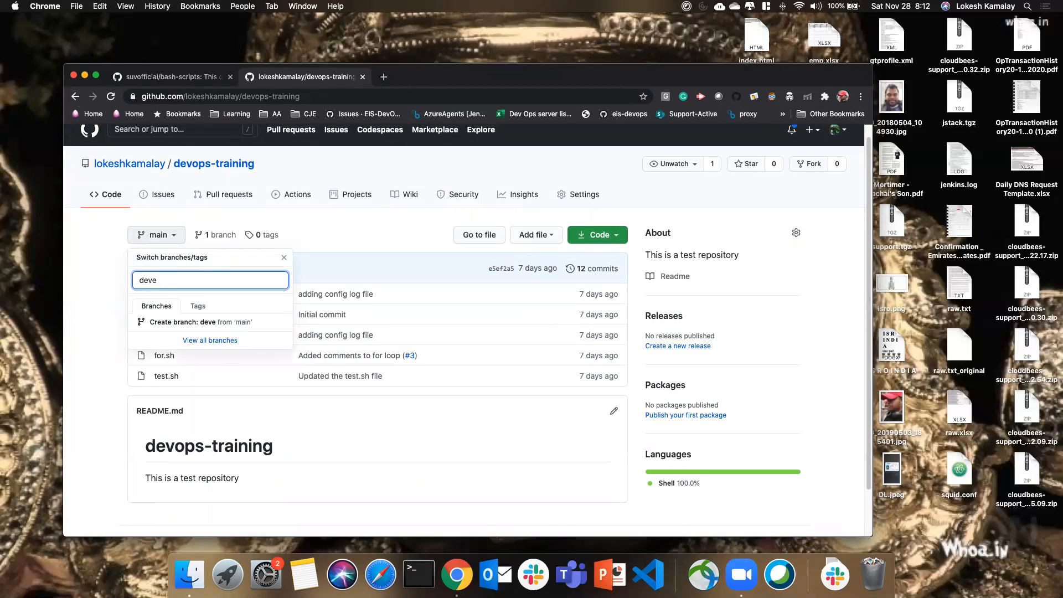
pyautogui.write('lopment')
pyautogui.click(219, 325)
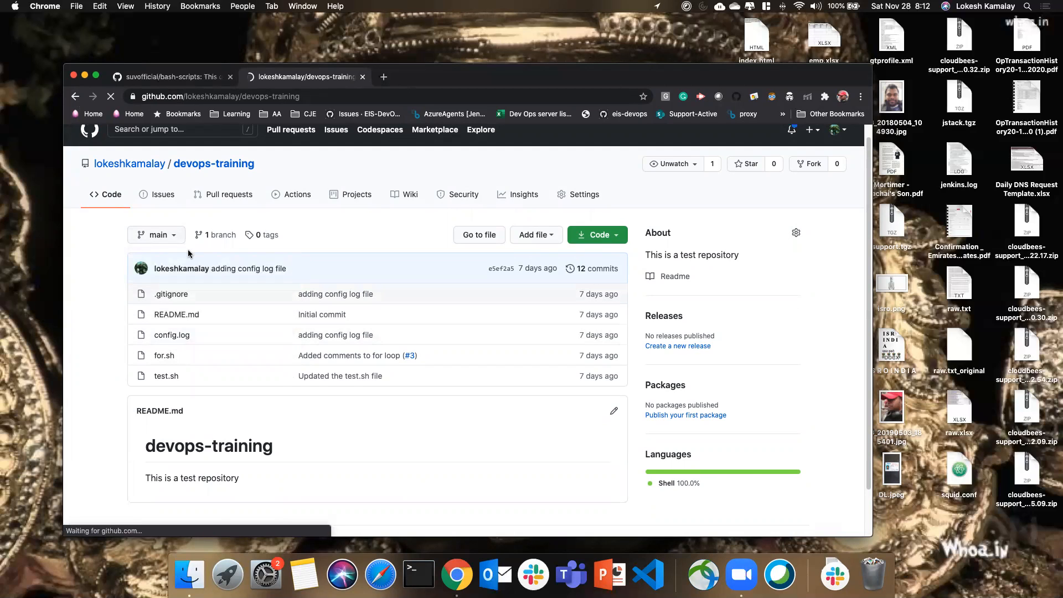
pyautogui.click(181, 283)
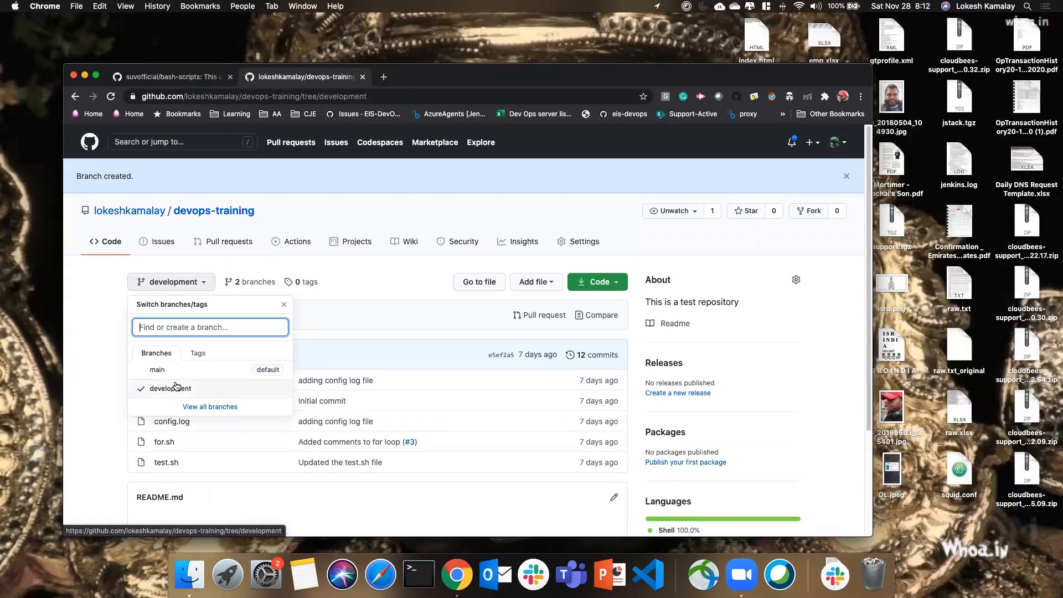
pyautogui.click(178, 387)
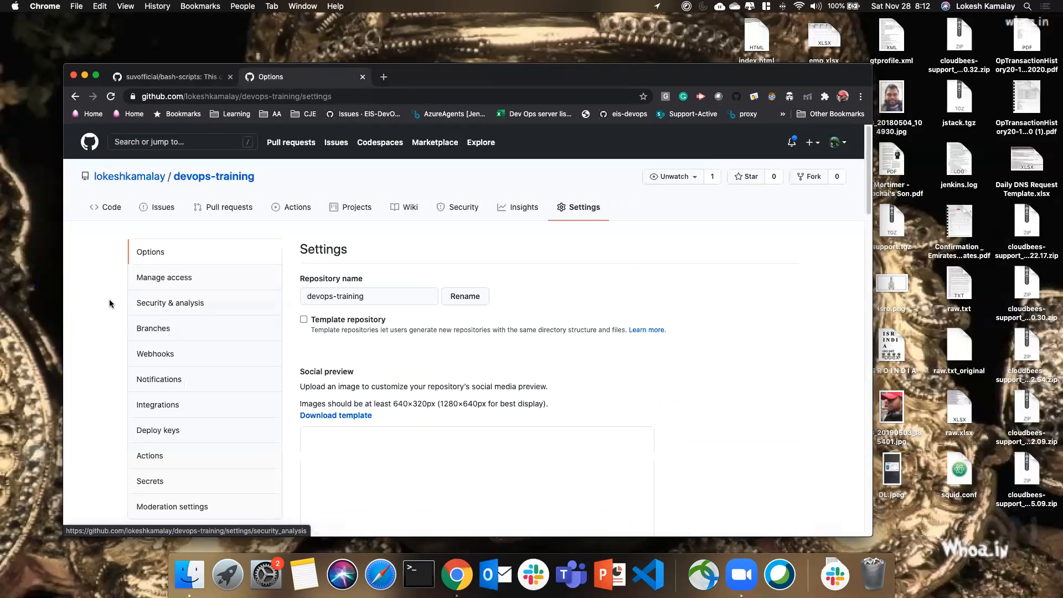
# Step: Change the repository's default branch to development in the branch settings and confirm the update
pyautogui.click(194, 331)
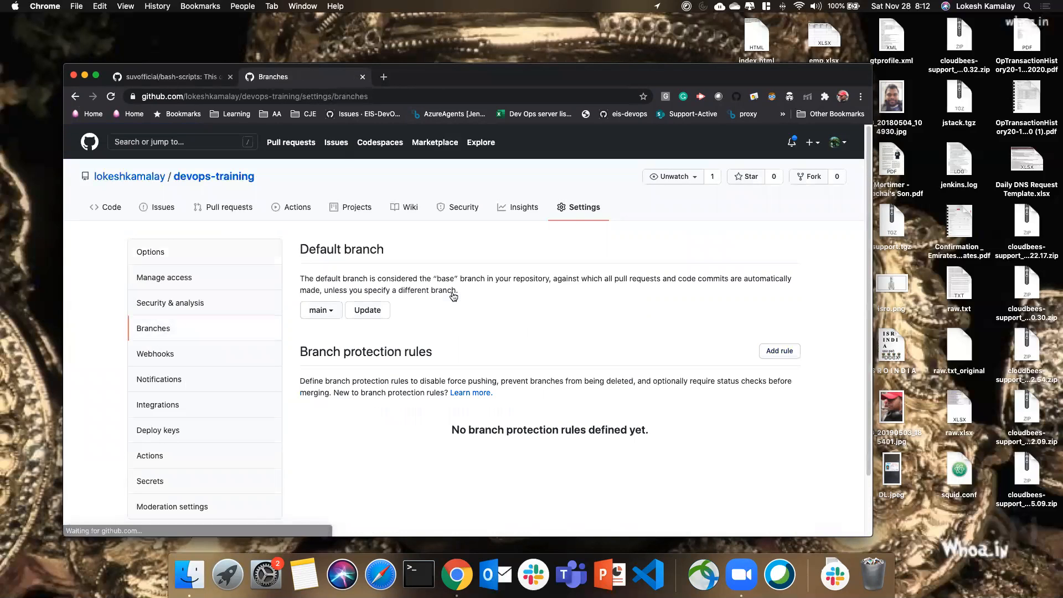
pyautogui.click(327, 311)
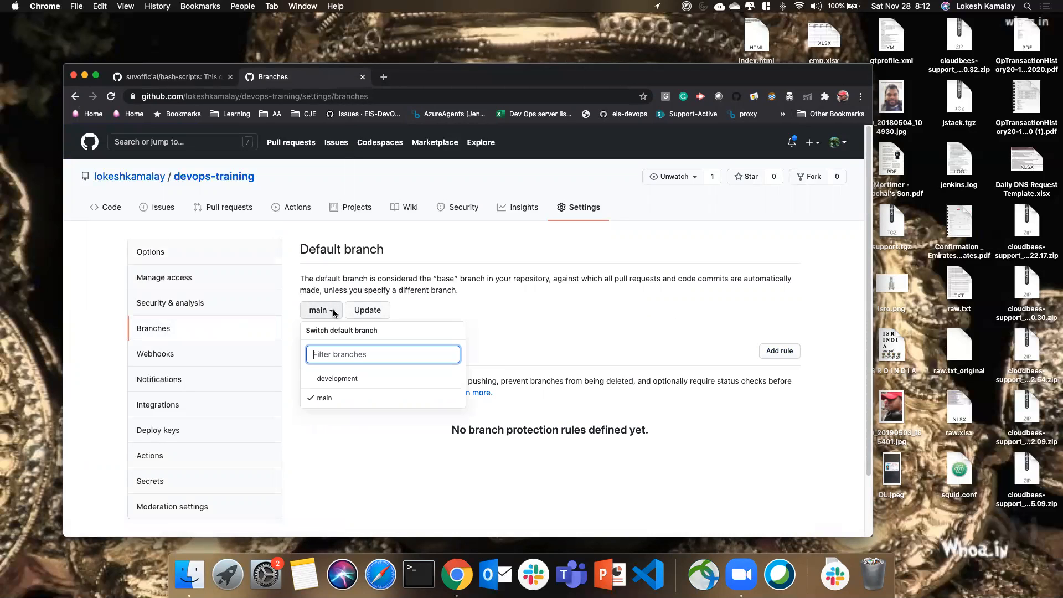
pyautogui.click(352, 382)
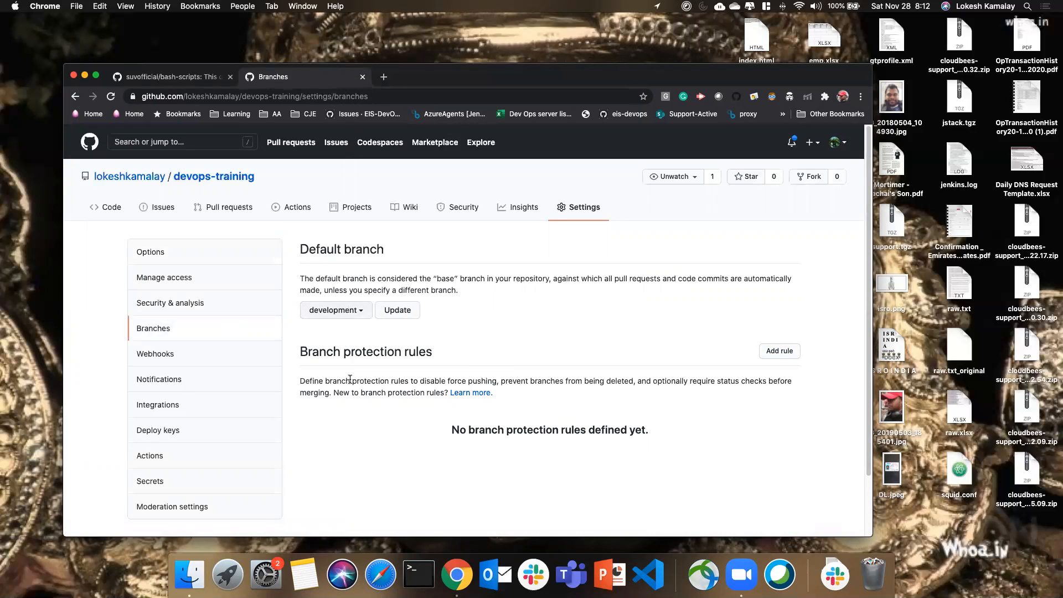
pyautogui.click(404, 312)
pyautogui.click(441, 256)
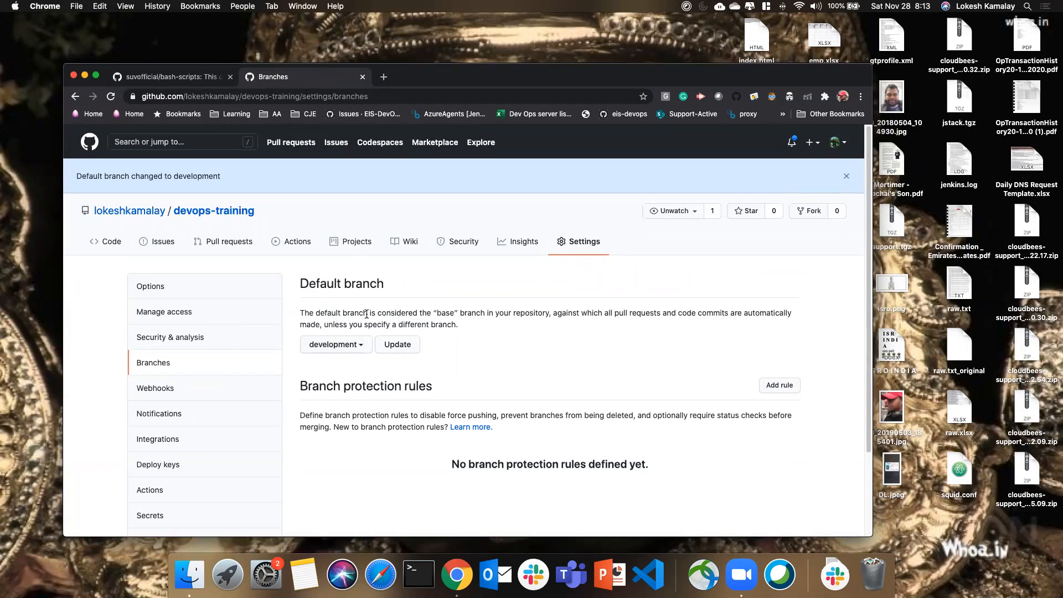
# Step: Add a branch protection rule with the branch name pattern main
pyautogui.scroll(-1, 351, 313)
pyautogui.moveTo(304, 369); pyautogui.dragTo(457, 365)
pyautogui.scroll(-1, 418, 396)
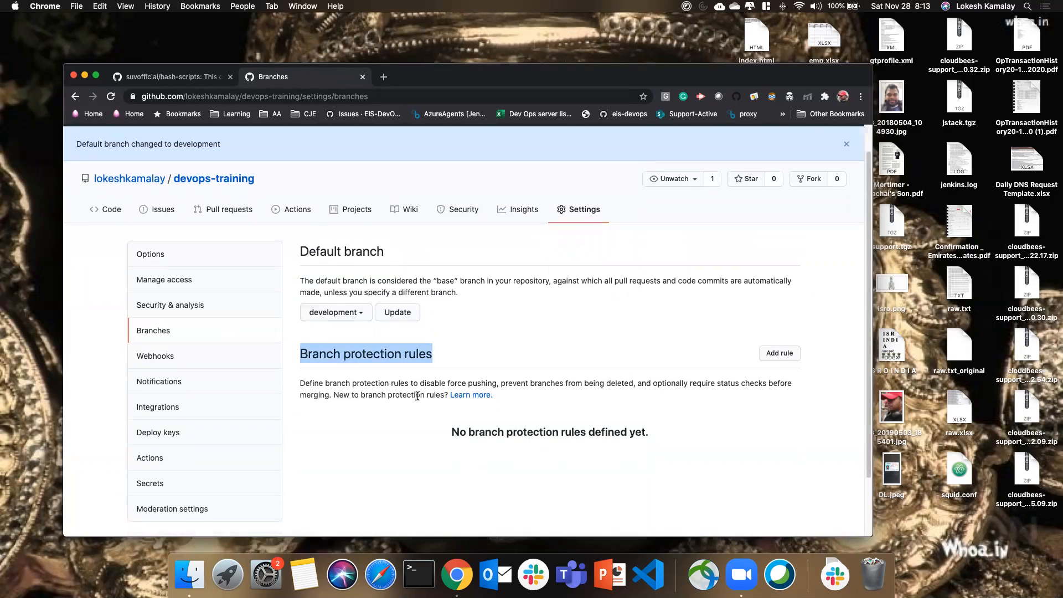
pyautogui.click(775, 347)
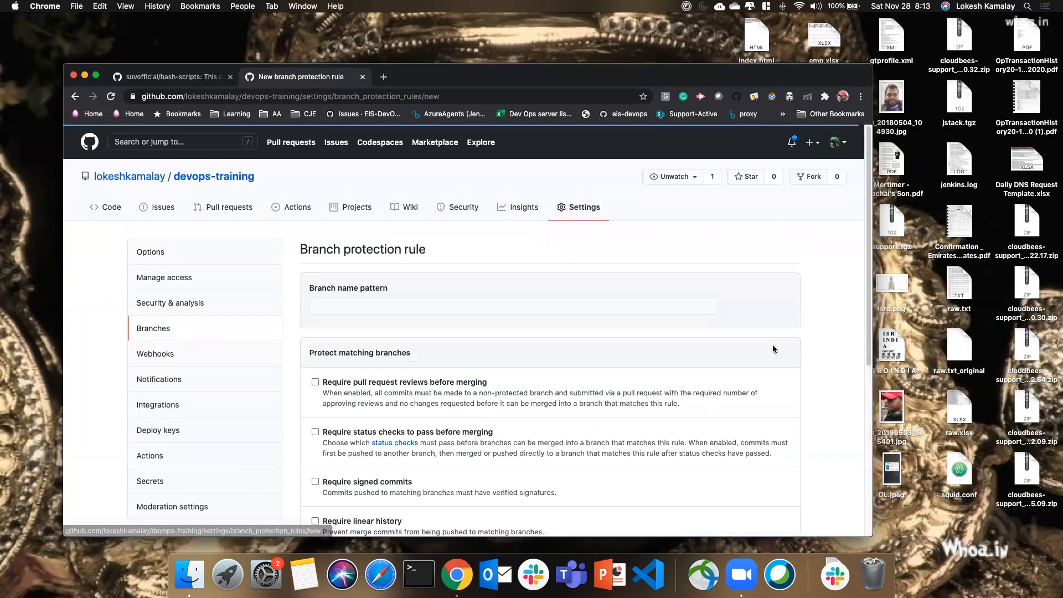
pyautogui.scroll(-1, 567, 315)
pyautogui.click(370, 294)
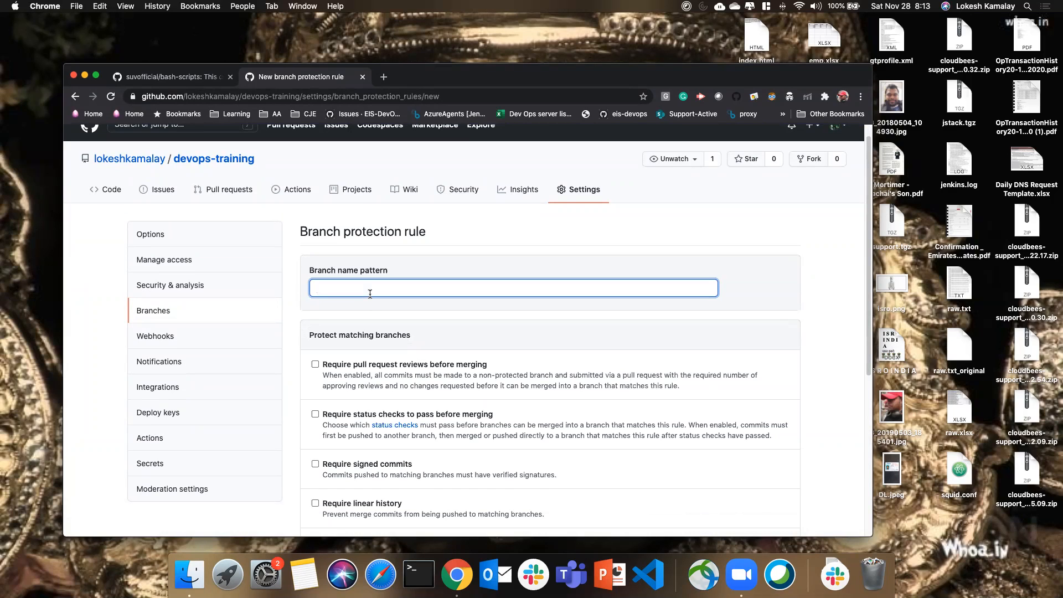
pyautogui.write('main')
pyautogui.press('Return')
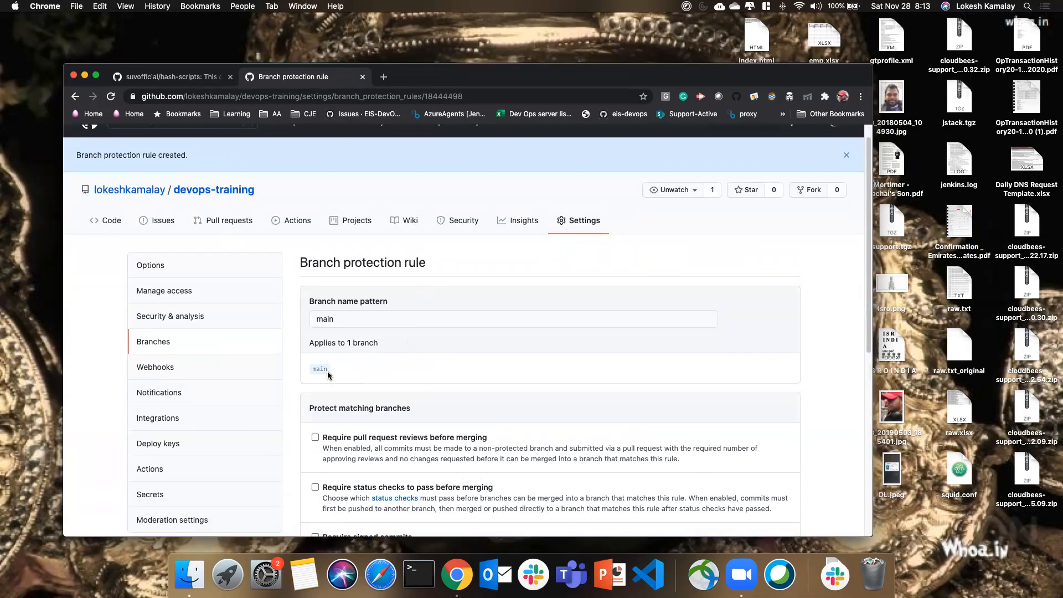
# Step: Require pull request reviews before merging in the main protection rule, with 1 required approving review
pyautogui.scroll(-5, 328, 371)
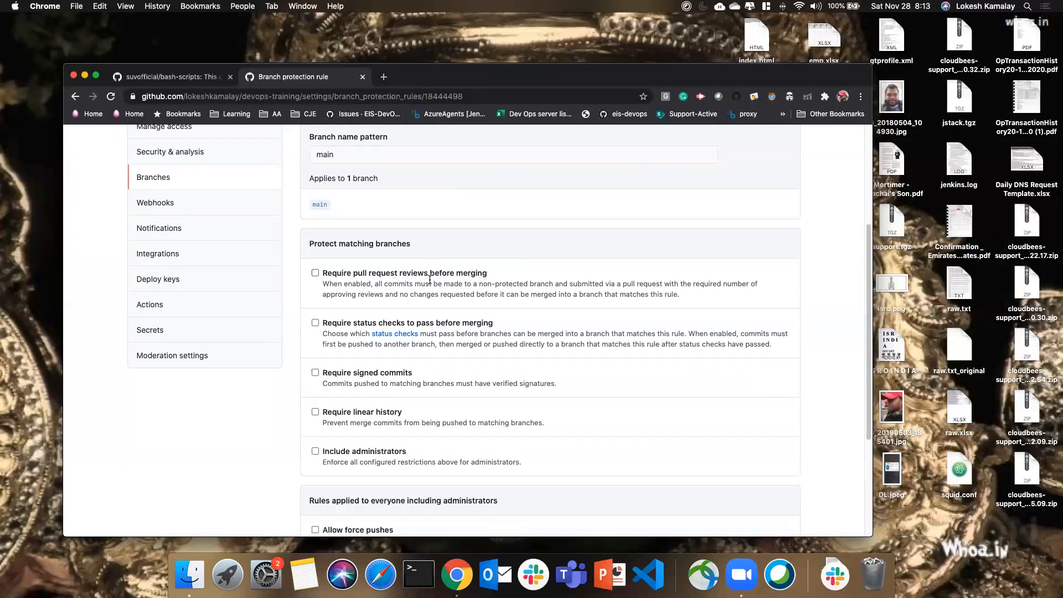
pyautogui.click(316, 272)
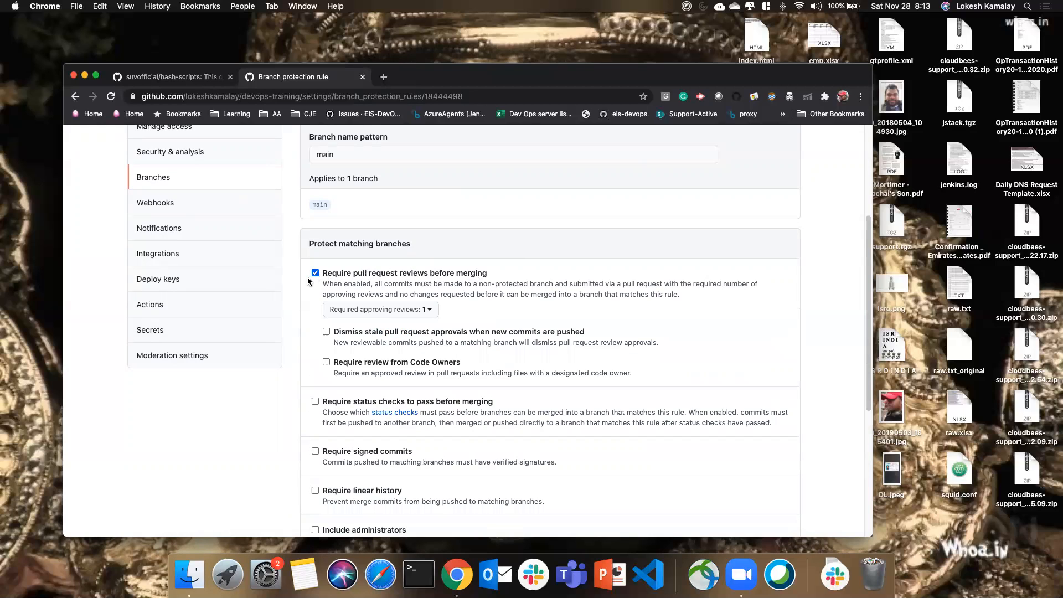
pyautogui.click(428, 311)
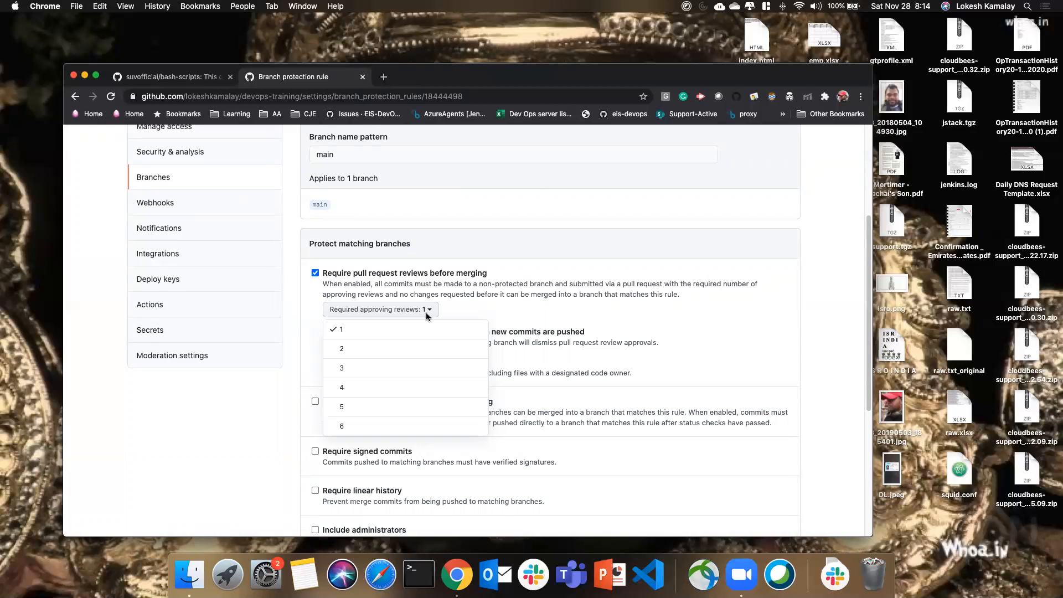
pyautogui.click(540, 312)
pyautogui.scroll(-1, 409, 360)
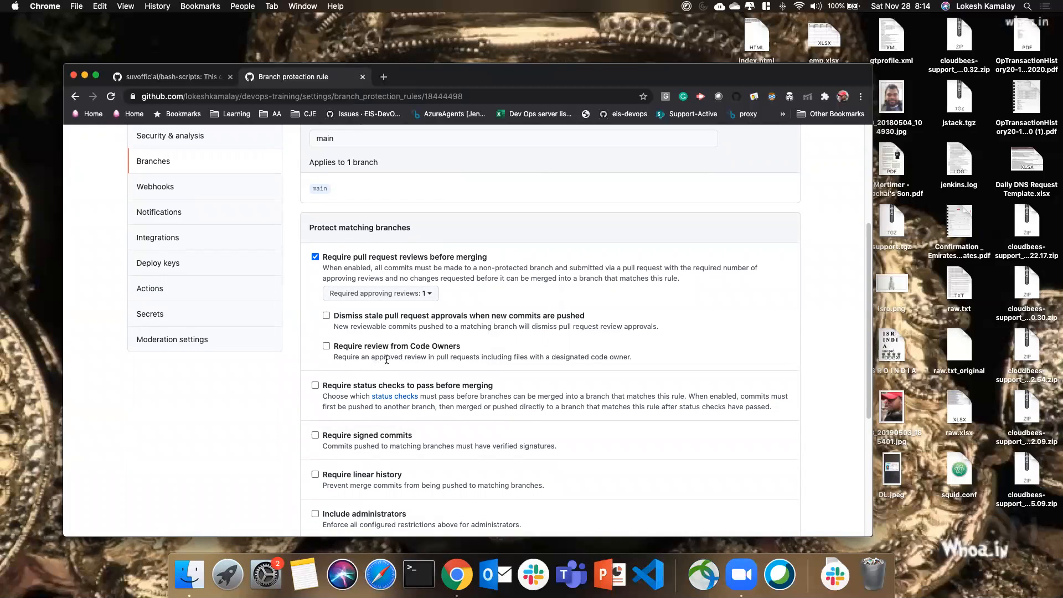
# Step: Enable Include administrators in the main branch protection rule, save the changes and review the saved rule
pyautogui.scroll(-1, 420, 357)
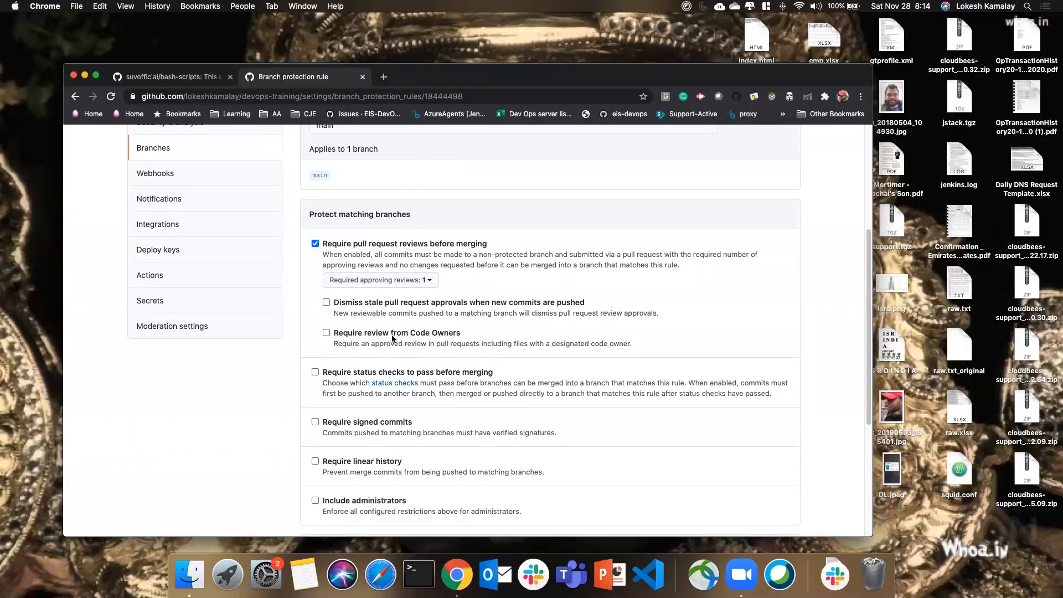
pyautogui.scroll(-2, 417, 339)
pyautogui.scroll(-1, 418, 339)
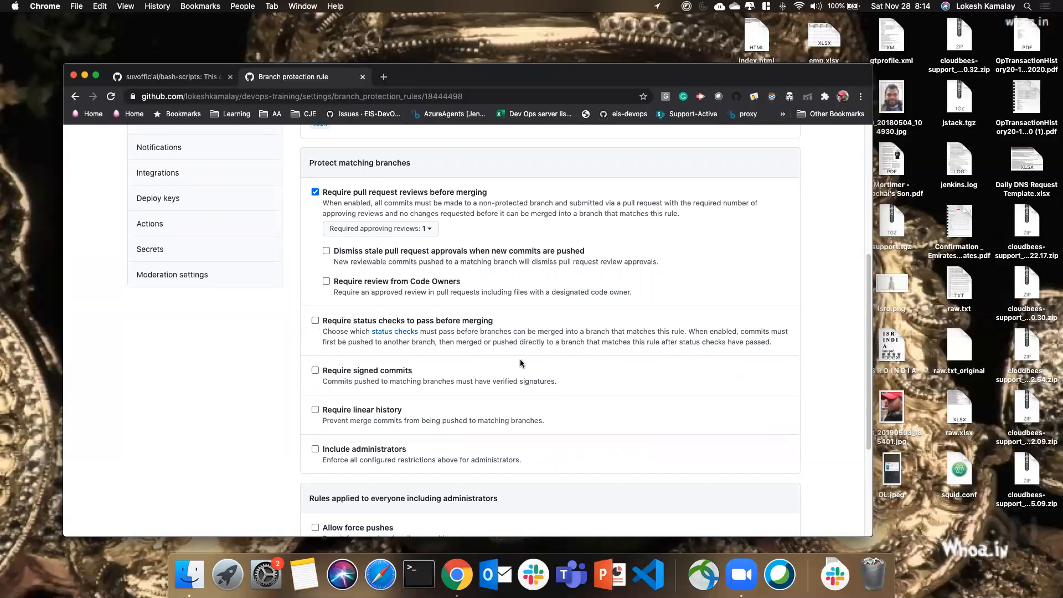
pyautogui.scroll(-5, 424, 356)
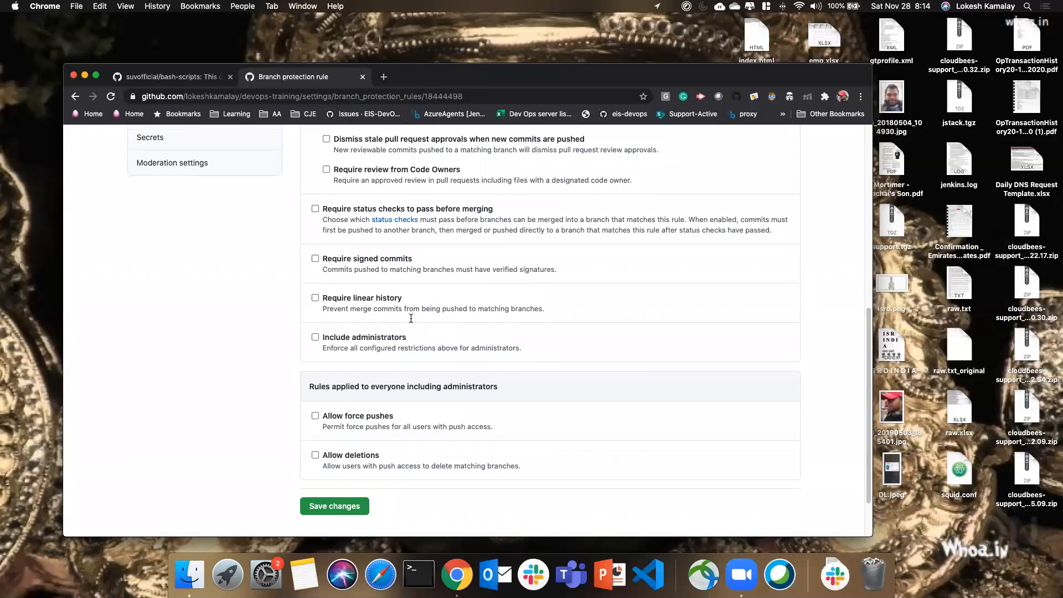
pyautogui.moveTo(325, 341); pyautogui.dragTo(409, 342)
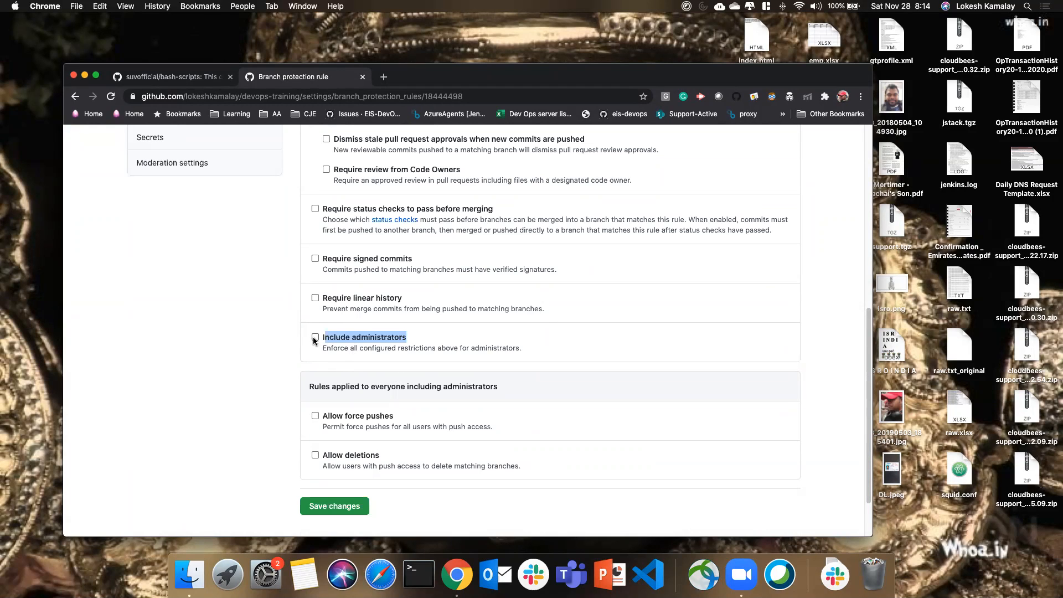
pyautogui.scroll(5, 316, 340)
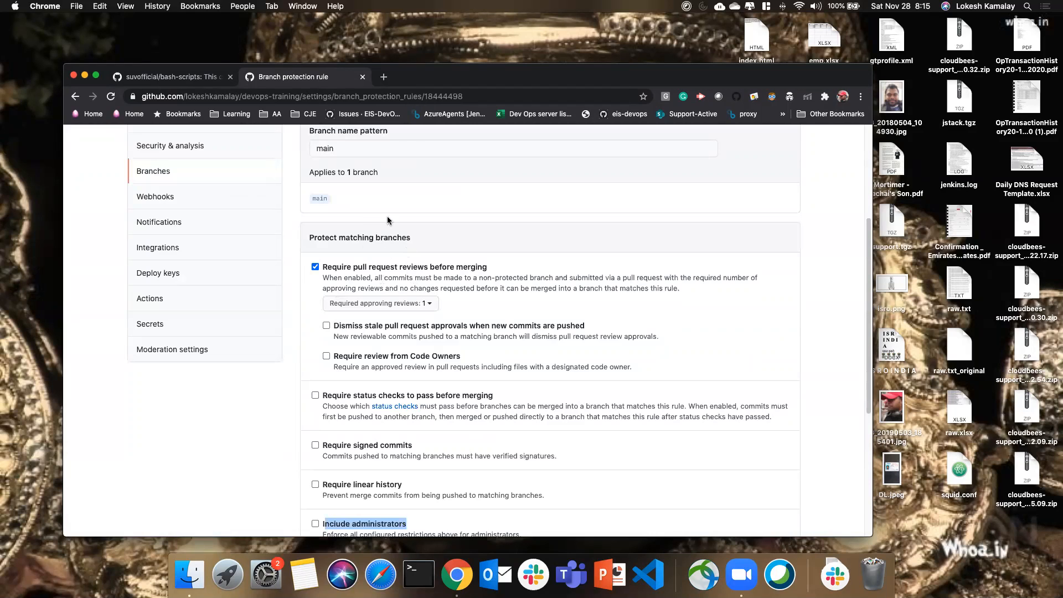
pyautogui.scroll(-5, 417, 314)
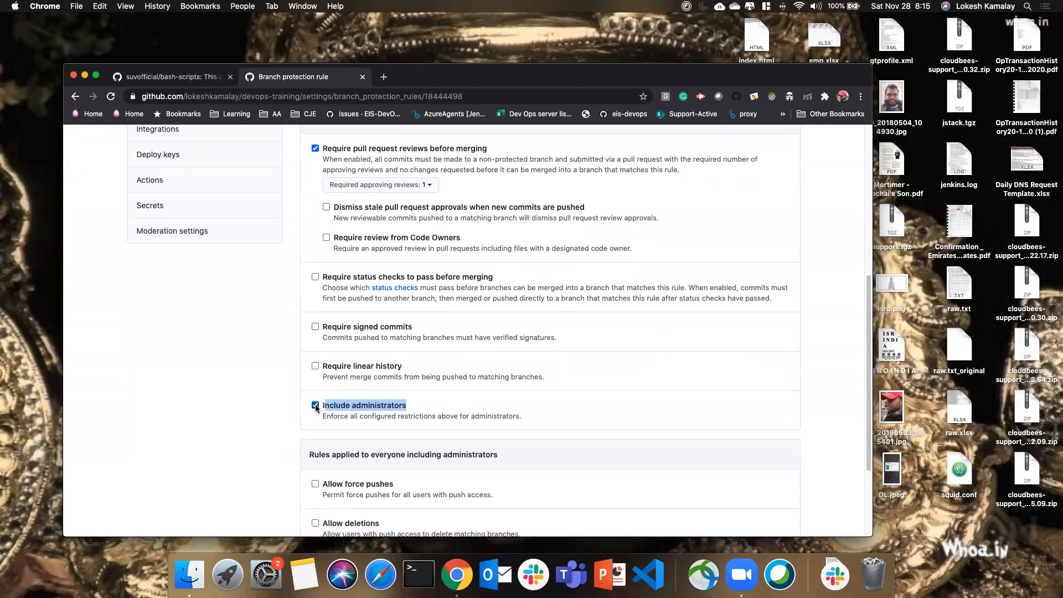
pyautogui.scroll(-5, 361, 407)
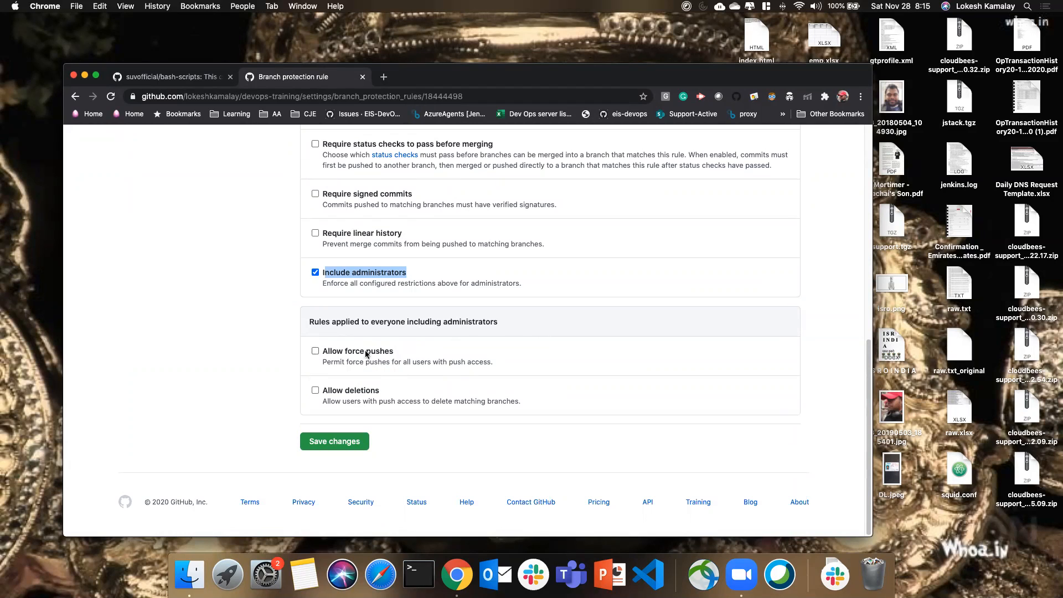
pyautogui.click(347, 450)
pyautogui.scroll(-2, 353, 432)
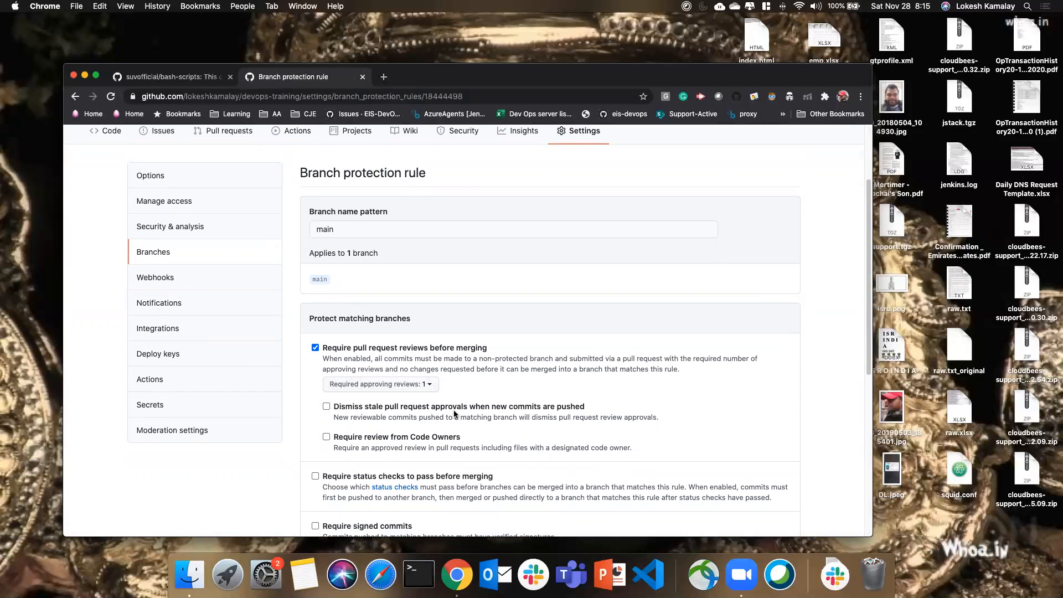
pyautogui.scroll(-5, 454, 409)
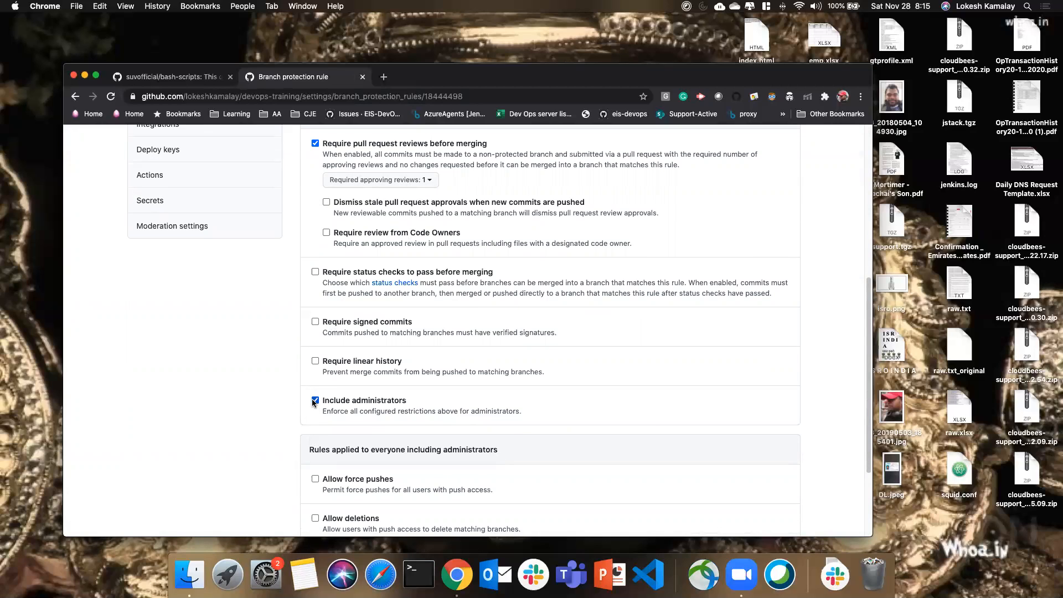
pyautogui.scroll(4, 448, 461)
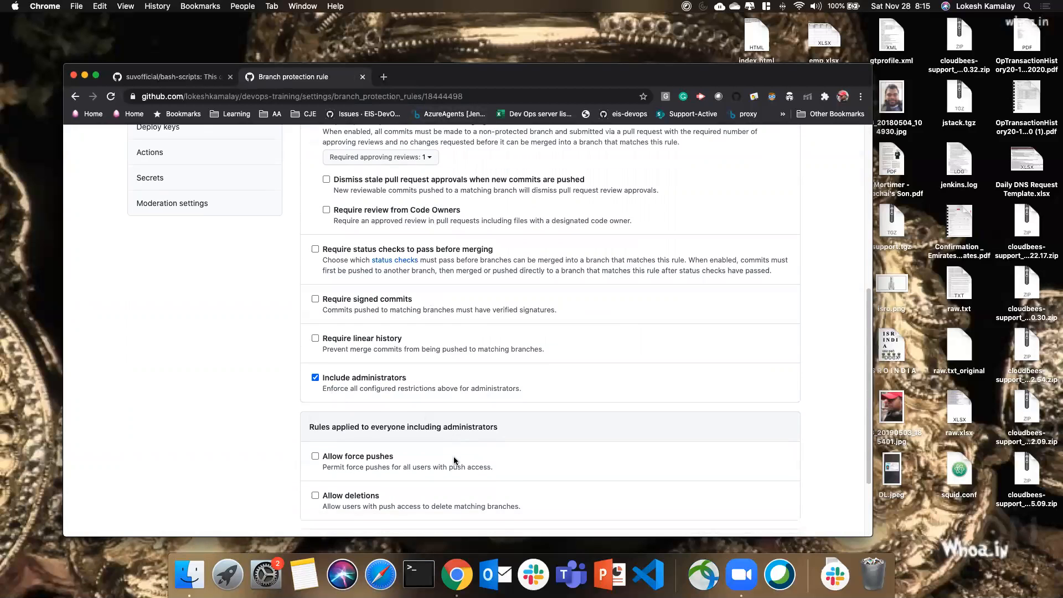
pyautogui.scroll(4, 446, 460)
pyautogui.scroll(-1, 188, 368)
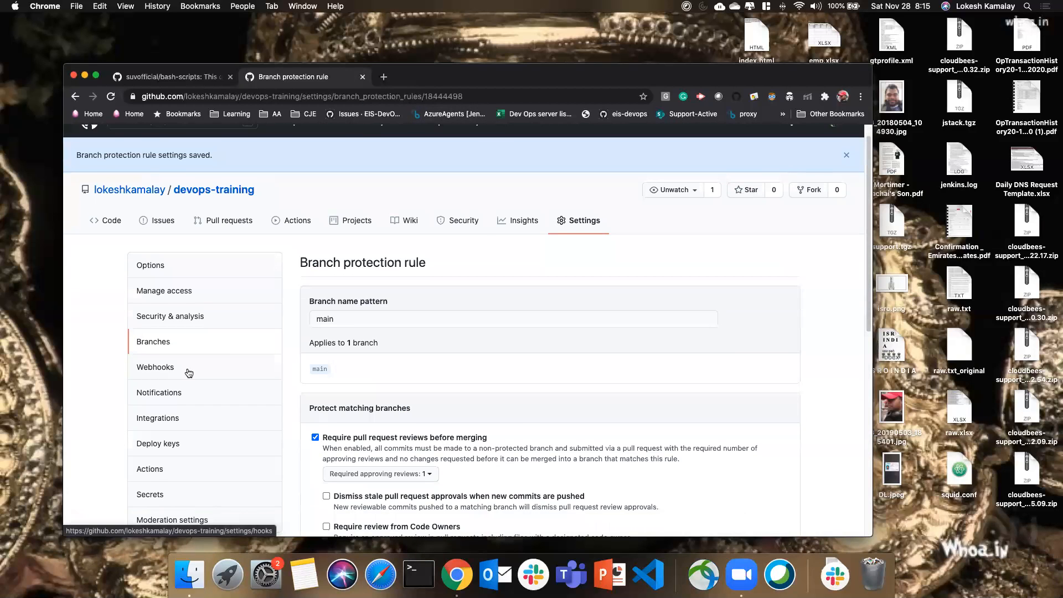
# Step: View the repository's webhooks settings and its email notification settings for push events
pyautogui.click(173, 369)
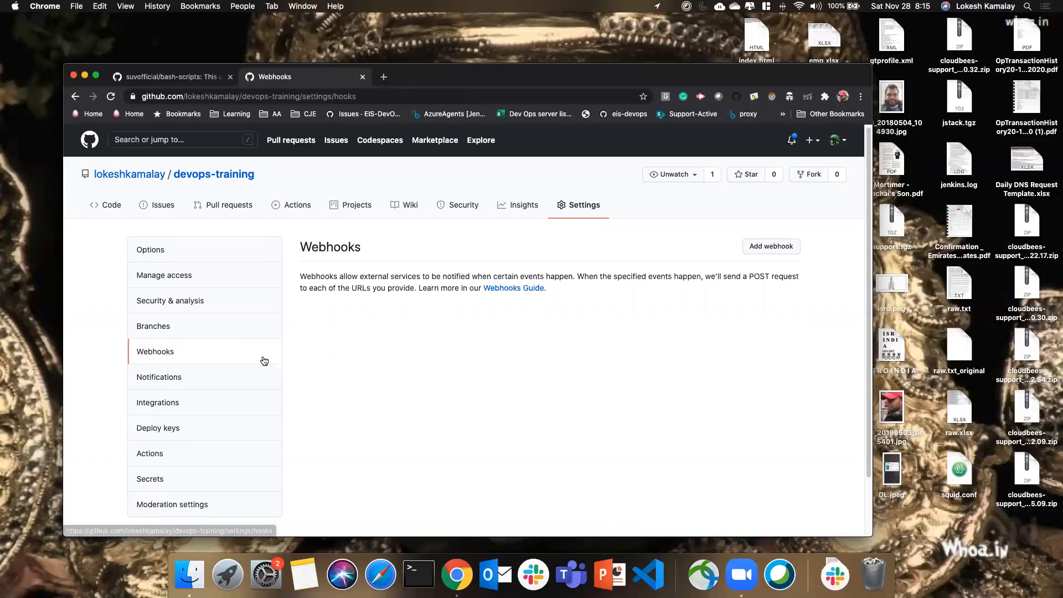
pyautogui.scroll(-1, 302, 364)
pyautogui.click(198, 358)
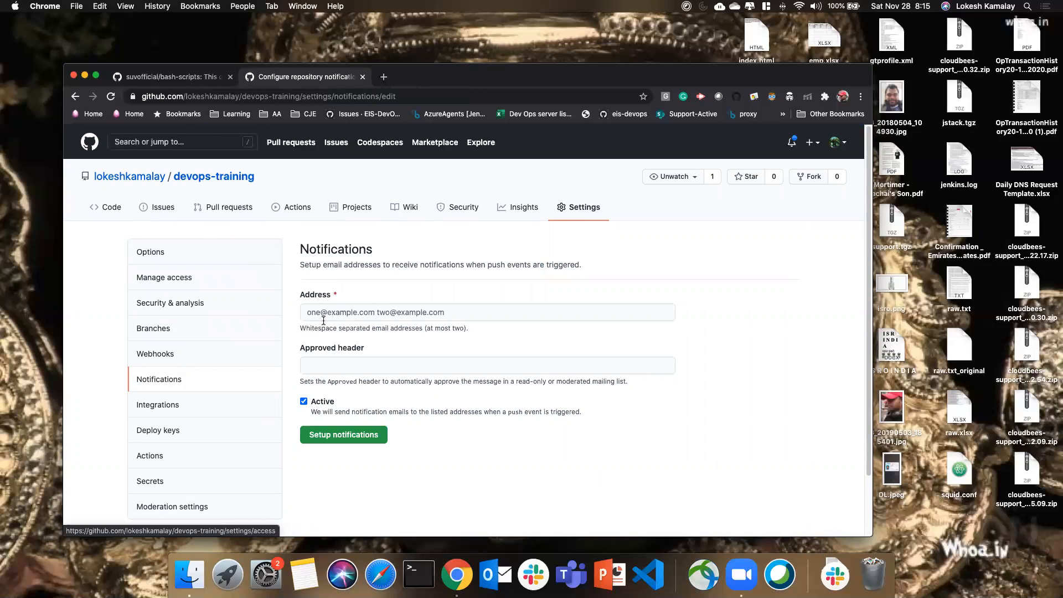
pyautogui.scroll(-1, 343, 392)
# Step: View the repository's installed GitHub Apps under integrations and its deploy keys settings
pyautogui.scroll(-2, 344, 391)
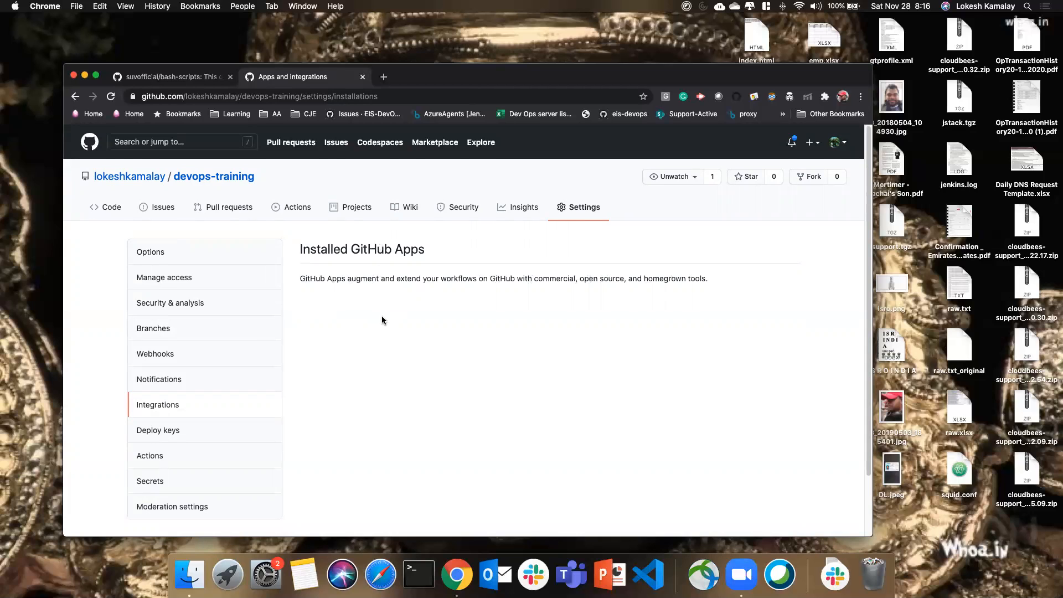
pyautogui.scroll(-2, 382, 318)
pyautogui.click(171, 371)
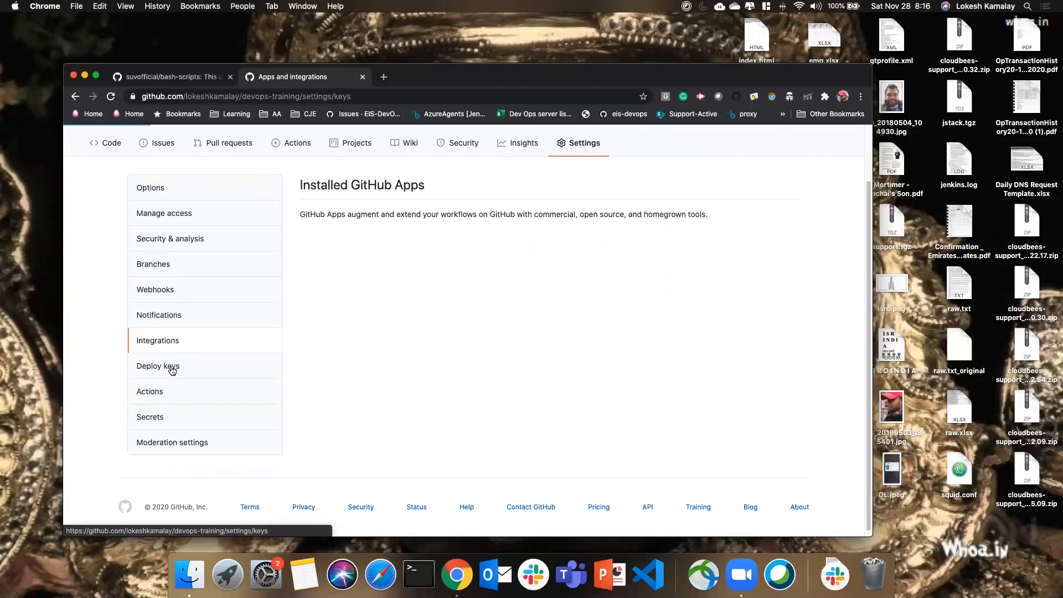
pyautogui.scroll(-1, 266, 360)
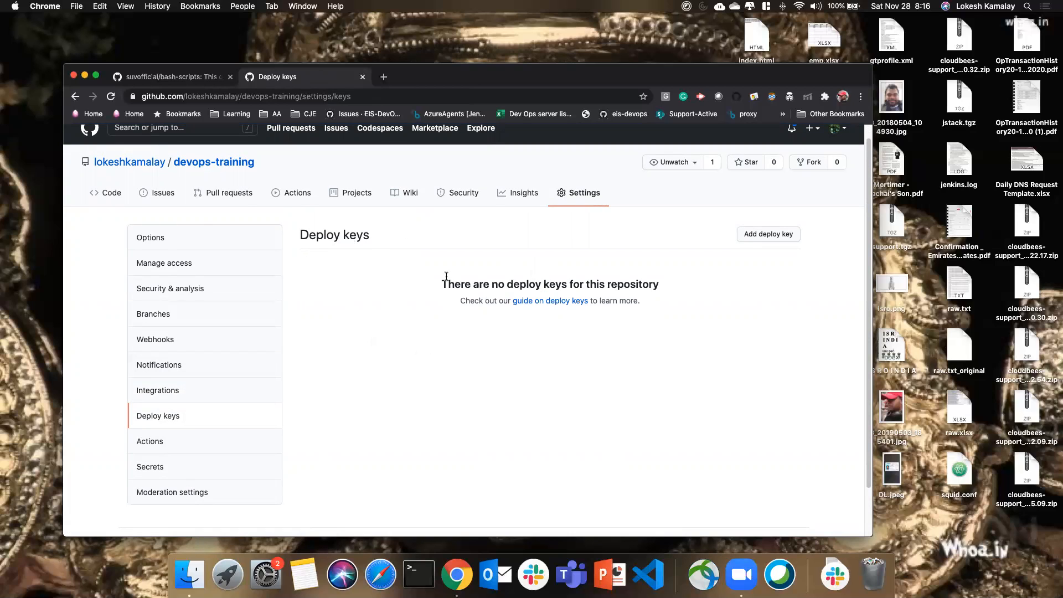
pyautogui.scroll(-1, 437, 343)
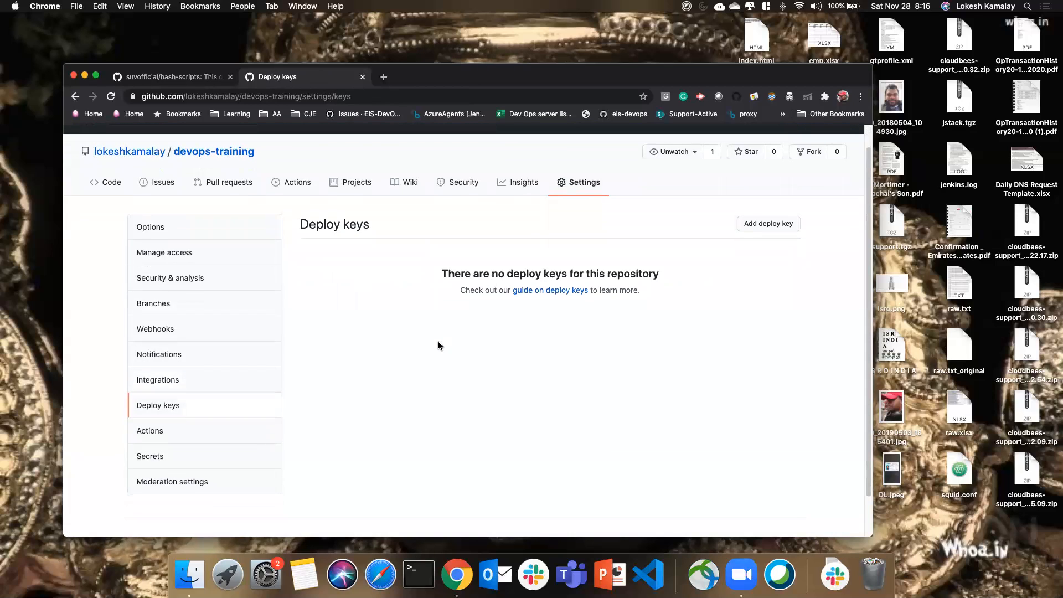
# Step: Examine the repository's Actions permissions and its encrypted secrets settings
pyautogui.click(162, 429)
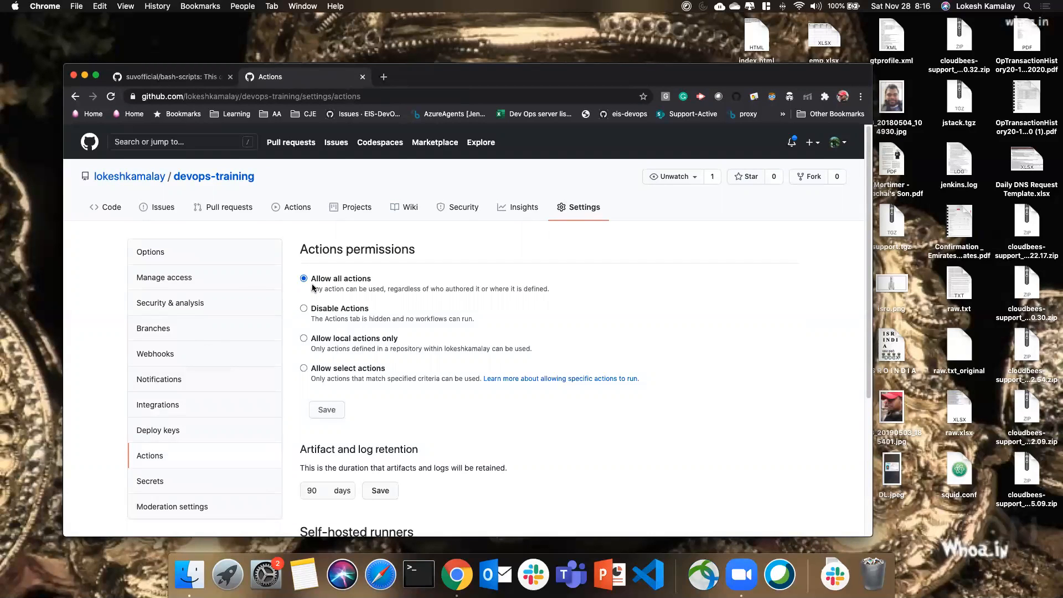
pyautogui.scroll(-1, 378, 442)
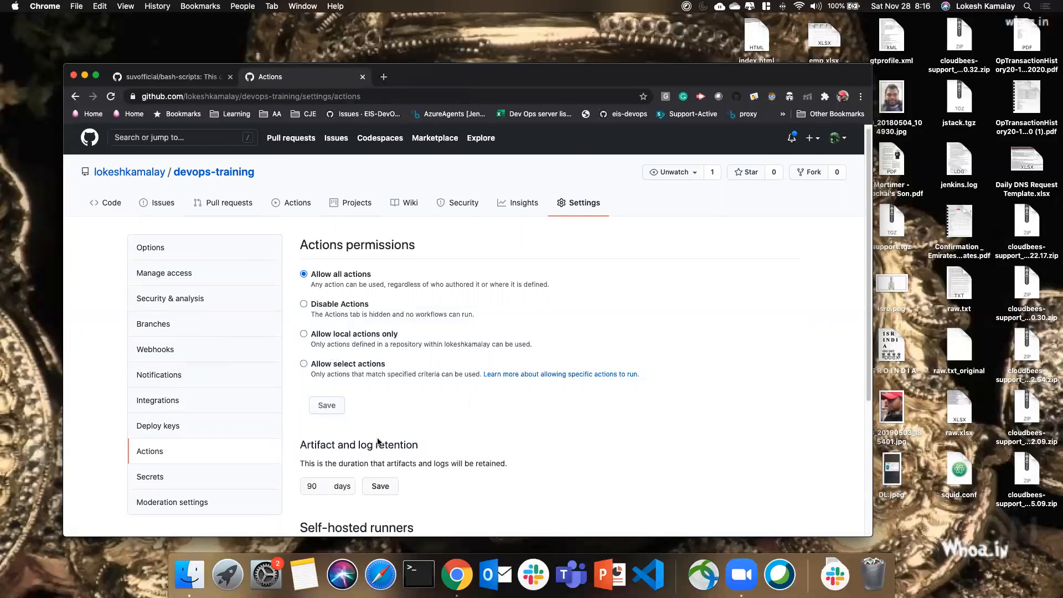
pyautogui.scroll(-2, 378, 442)
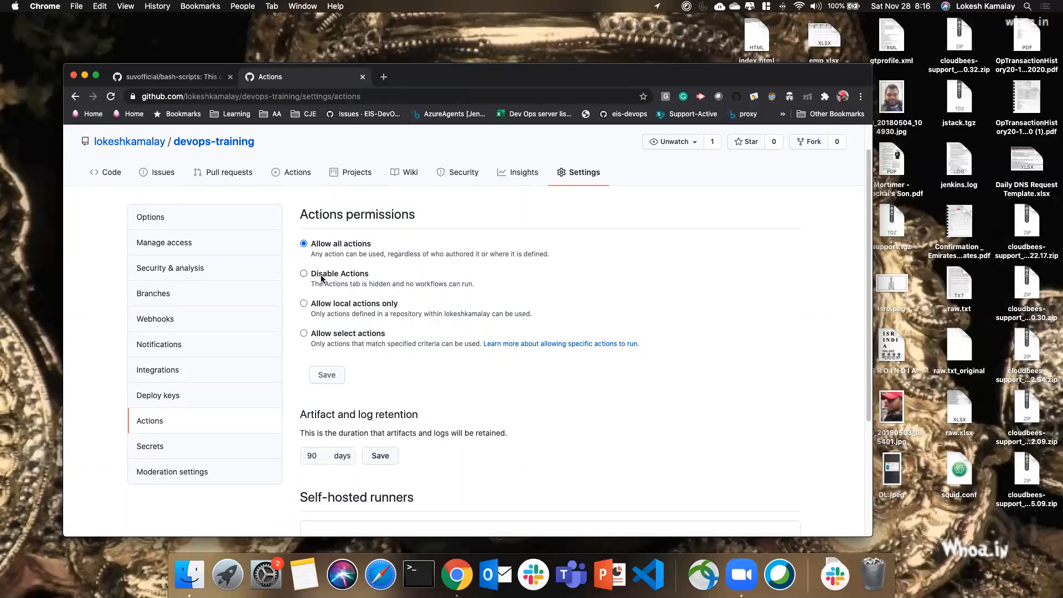
pyautogui.scroll(-1, 410, 364)
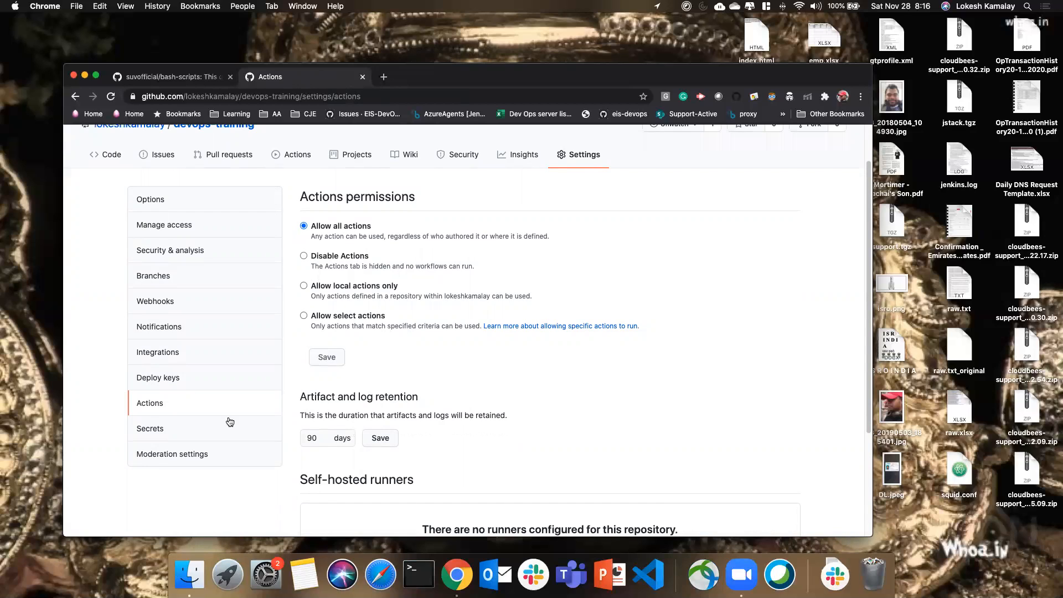
pyautogui.click(190, 431)
pyautogui.scroll(-1, 282, 438)
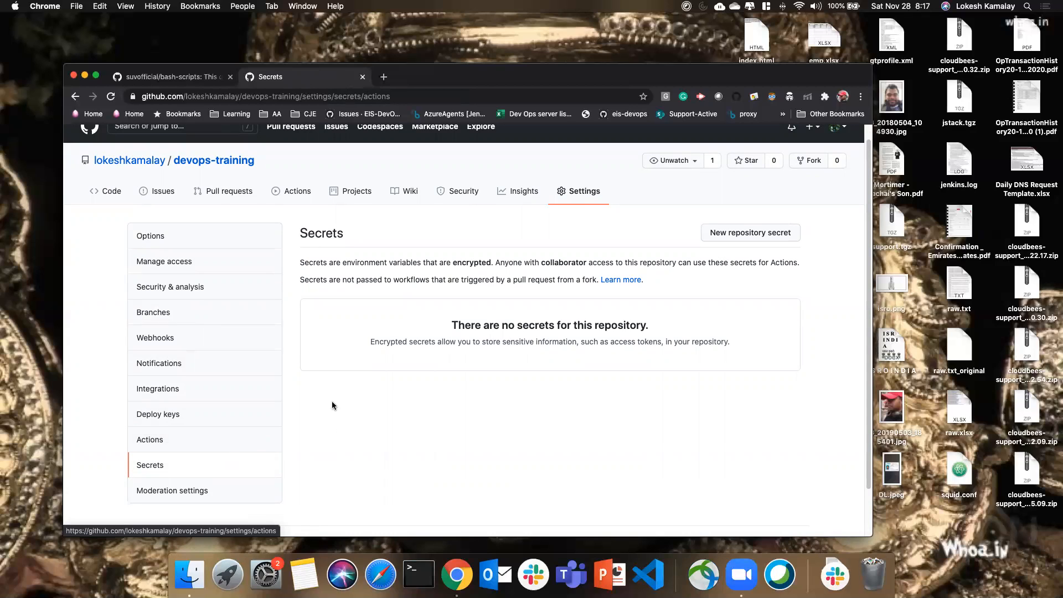
pyautogui.scroll(-1, 333, 407)
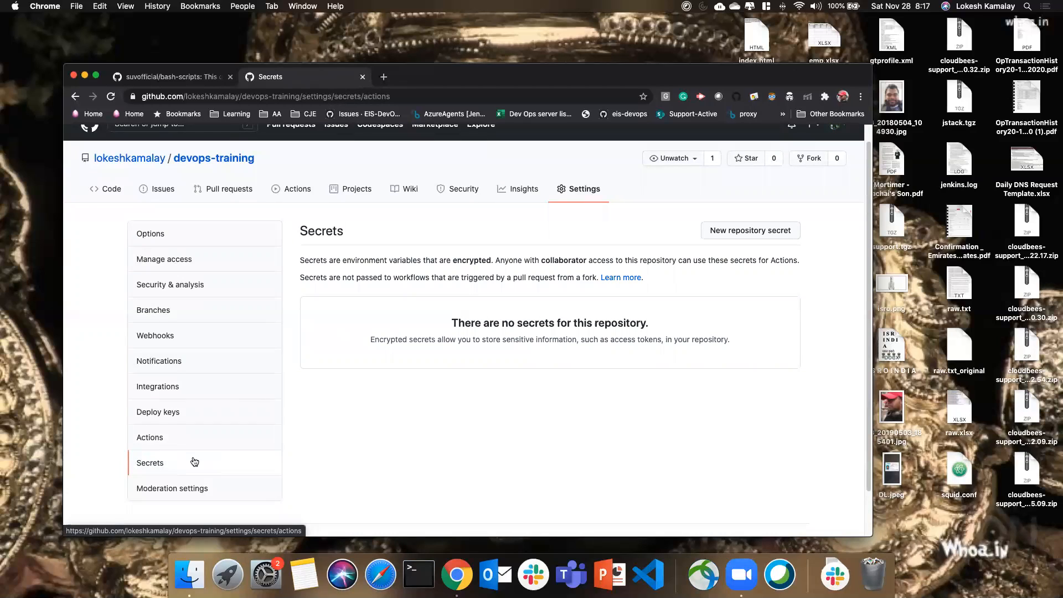
# Step: Open the repository's moderation settings and examine the temporary interaction limits for existing users, prior contributors and collaborators
pyautogui.click(200, 489)
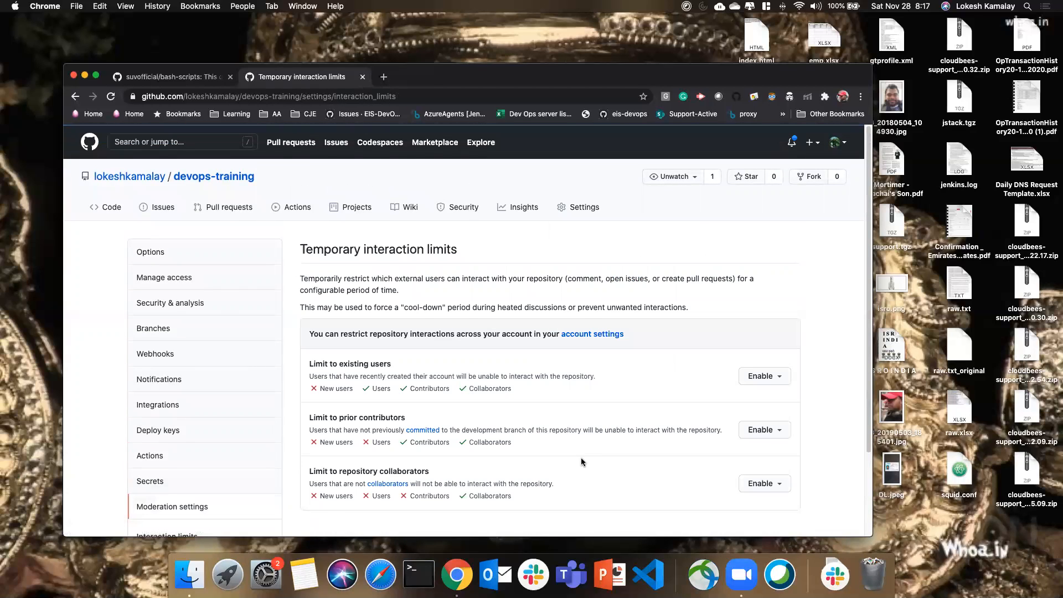
pyautogui.scroll(-2, 581, 457)
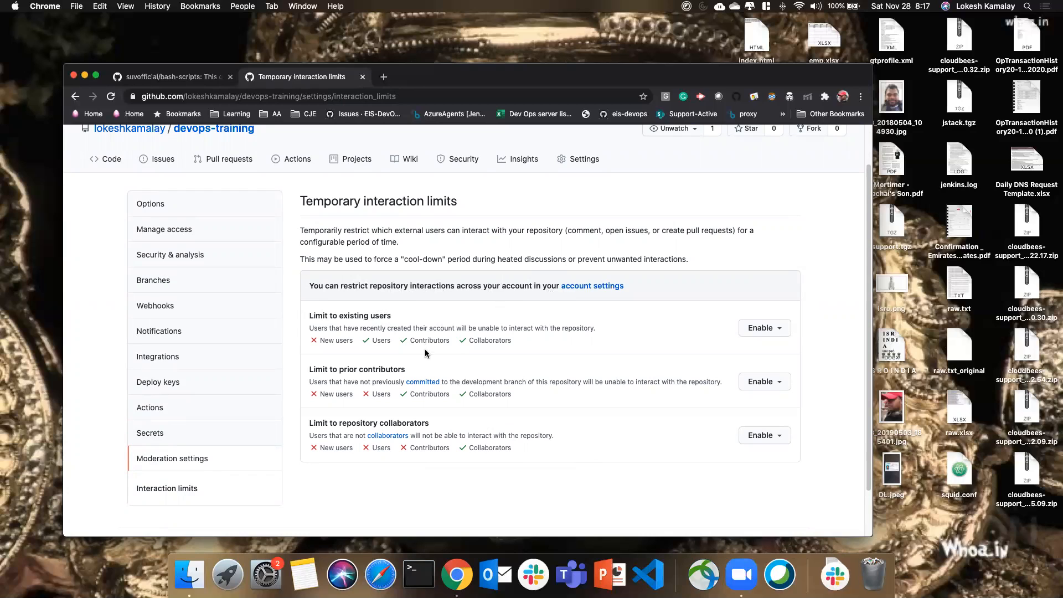
pyautogui.scroll(2, 210, 496)
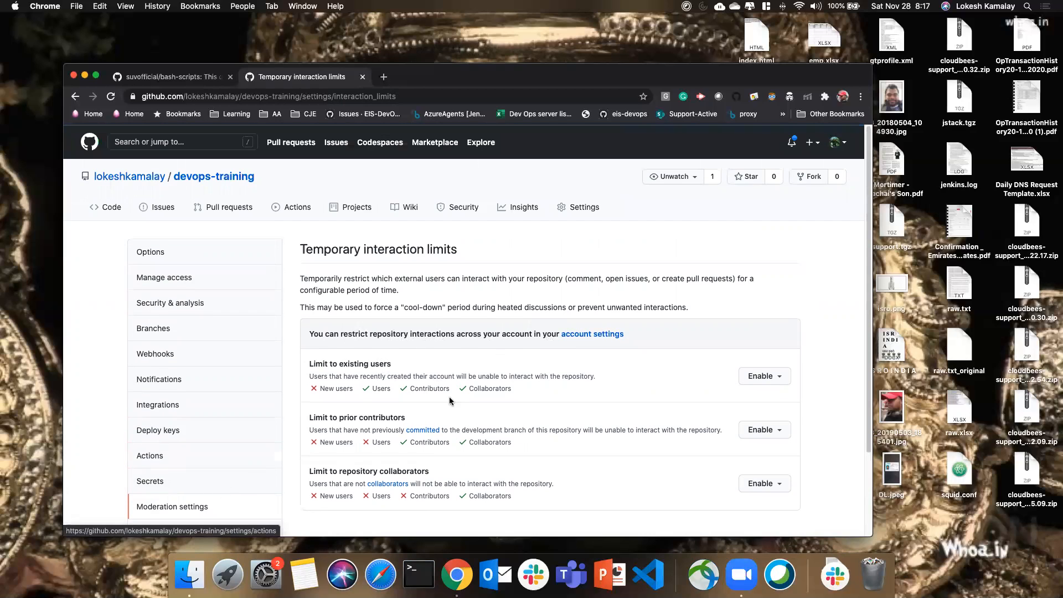
pyautogui.scroll(-3, 463, 419)
pyautogui.scroll(-1, 463, 420)
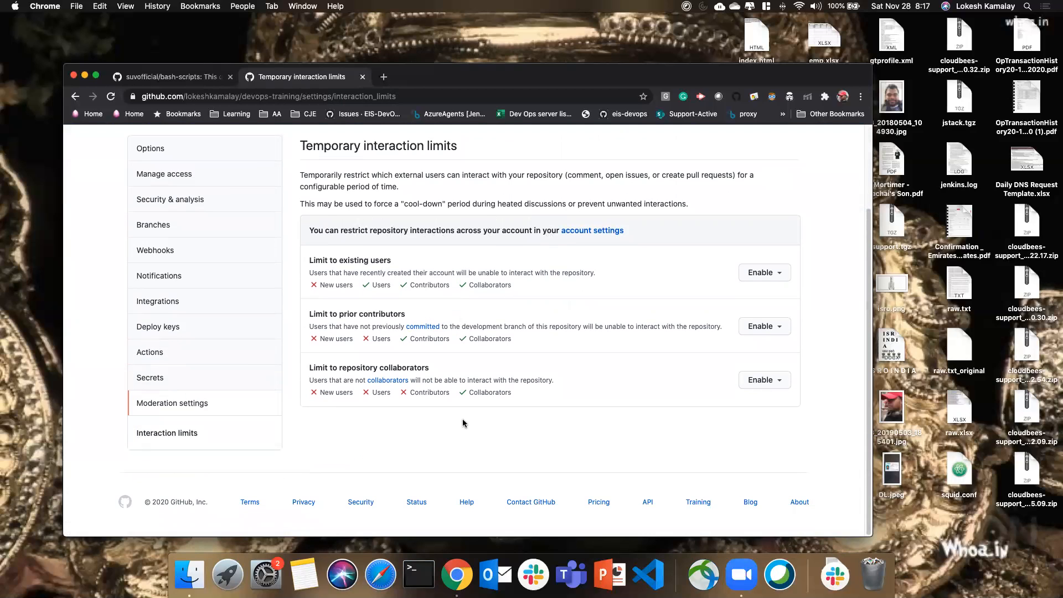
pyautogui.scroll(3, 214, 432)
pyautogui.scroll(-3, 351, 433)
pyautogui.scroll(-1, 352, 432)
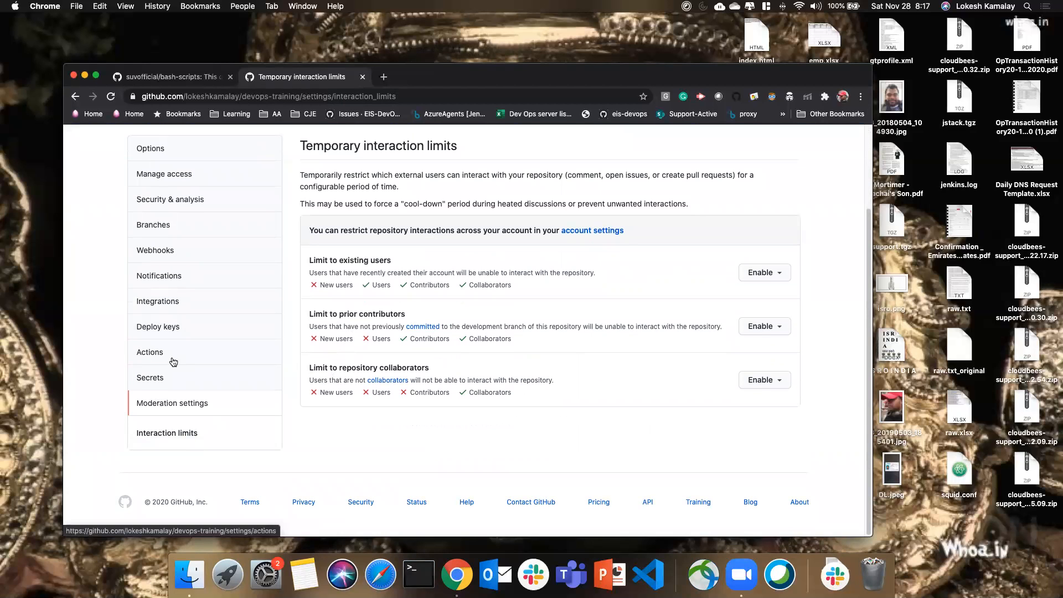
pyautogui.scroll(1, 341, 372)
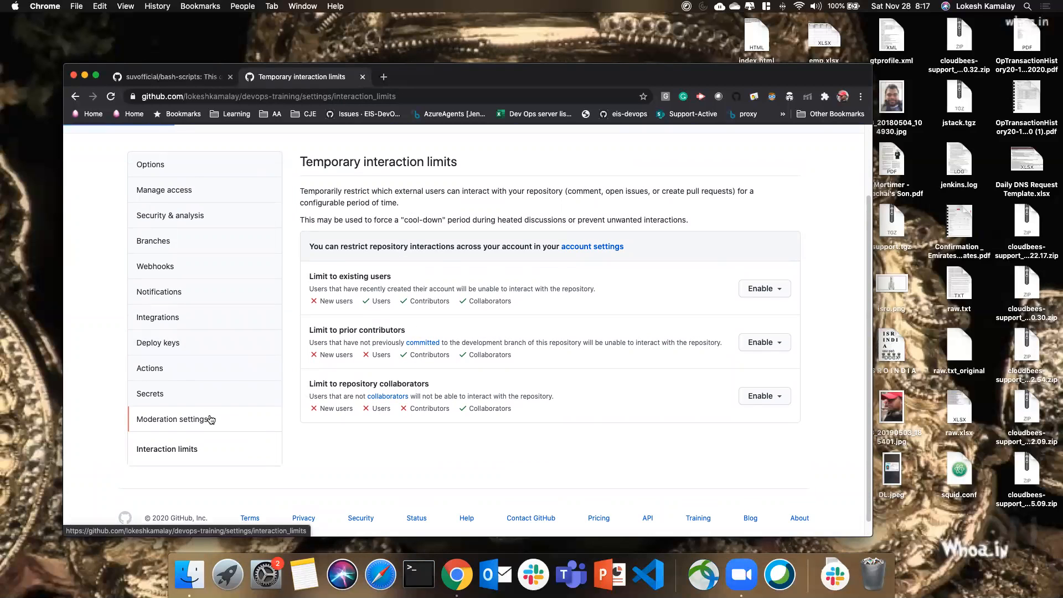
pyautogui.scroll(5, 397, 357)
pyautogui.scroll(-6, 432, 464)
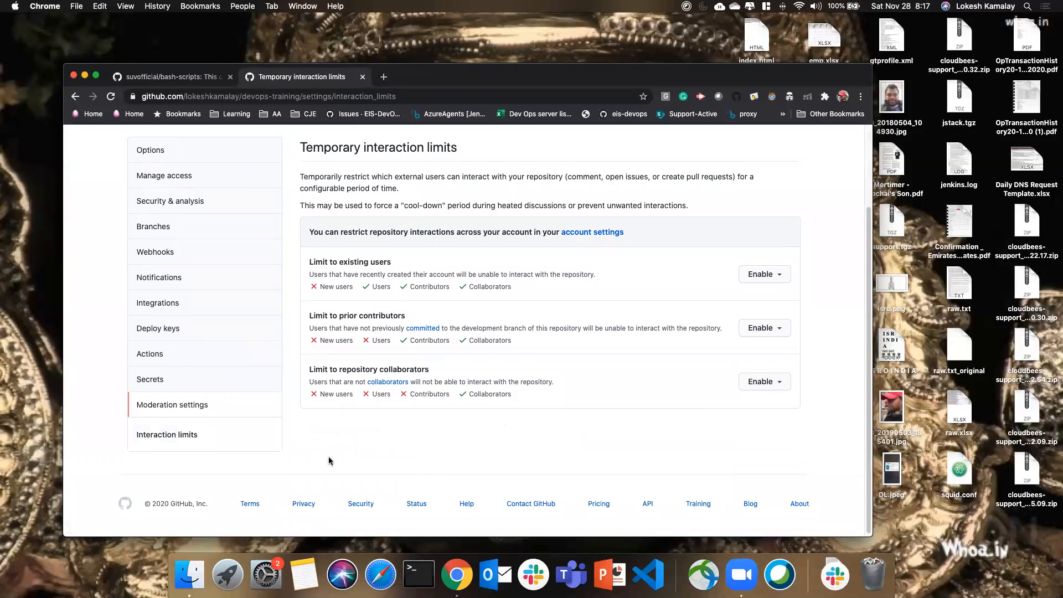
pyautogui.scroll(5, 403, 405)
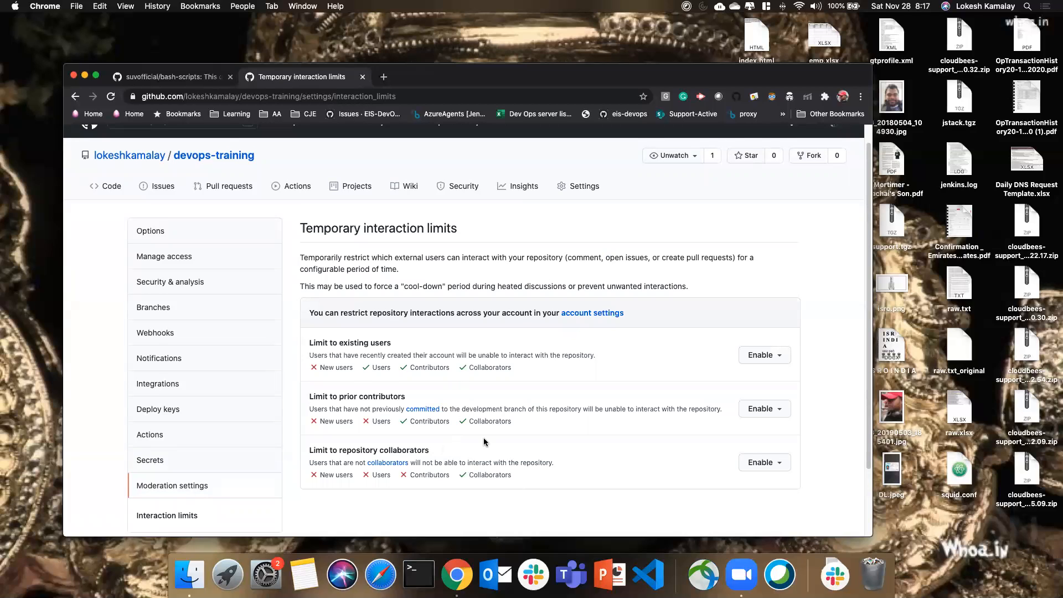
pyautogui.scroll(2, 485, 442)
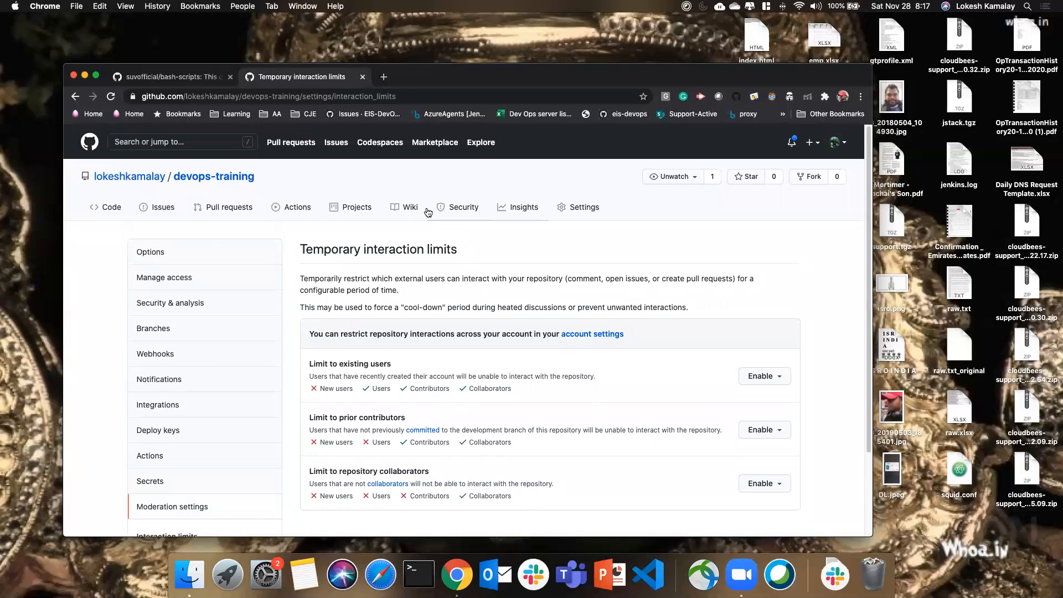
# Step: View the repository's security overview and security policy page, and open its wiki
pyautogui.click(451, 211)
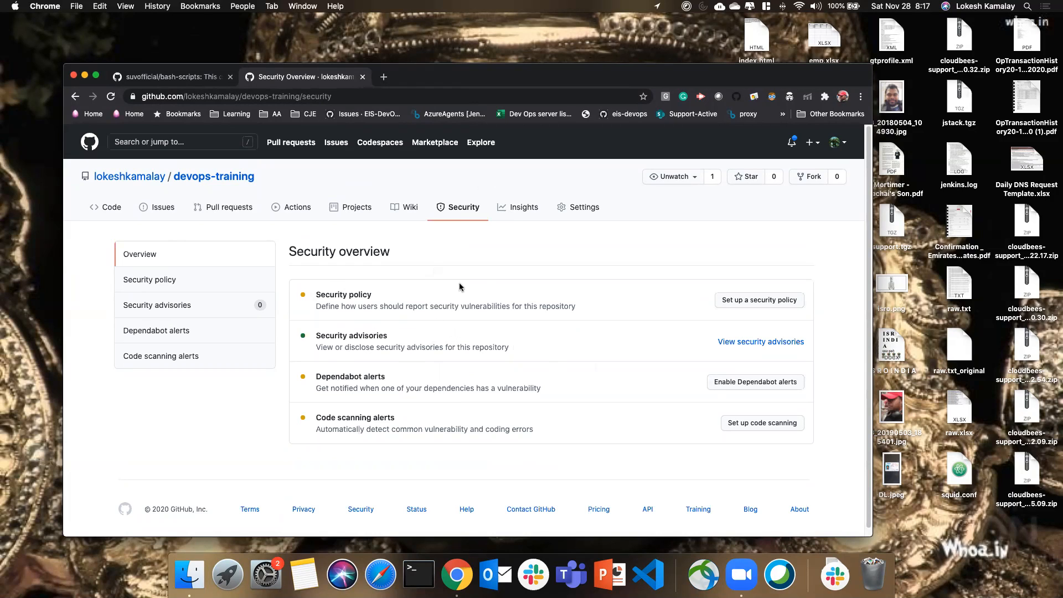
pyautogui.click(131, 280)
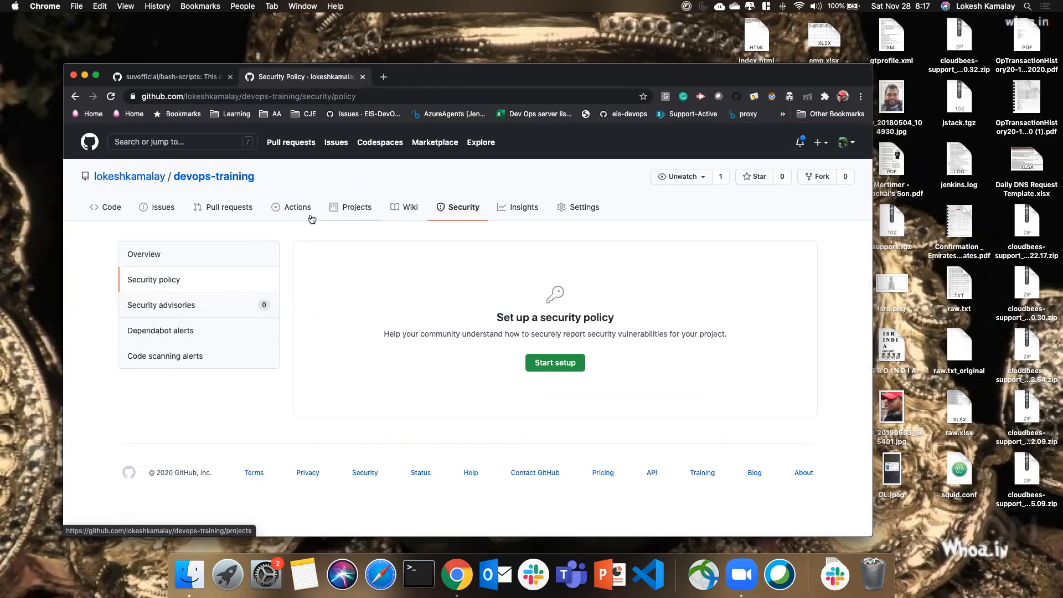
pyautogui.click(386, 216)
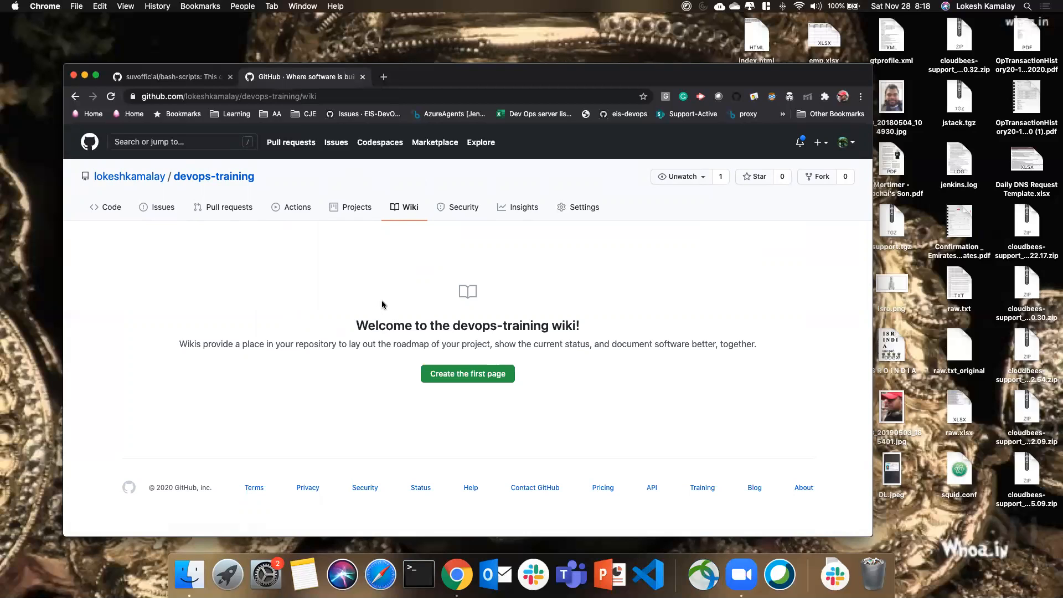
# Step: Search the web for a markdown cheat sheet in a new tab, open the GitHub-hosted Markdown Cheatsheet and examine its Headers syntax
pyautogui.click(383, 78)
pyautogui.write('markdown')
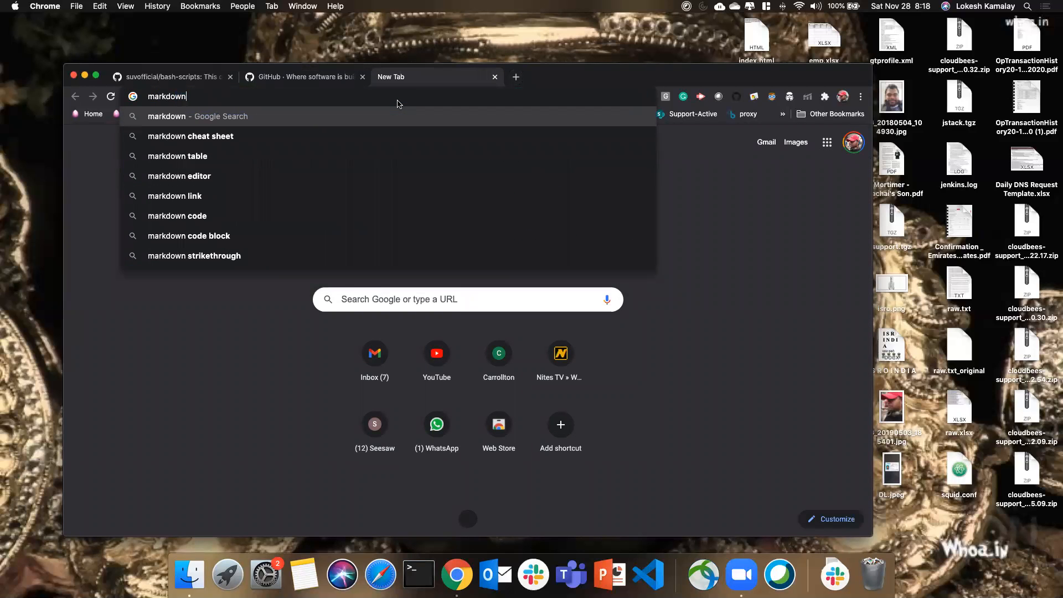
pyautogui.press('Down')
pyautogui.press('Return')
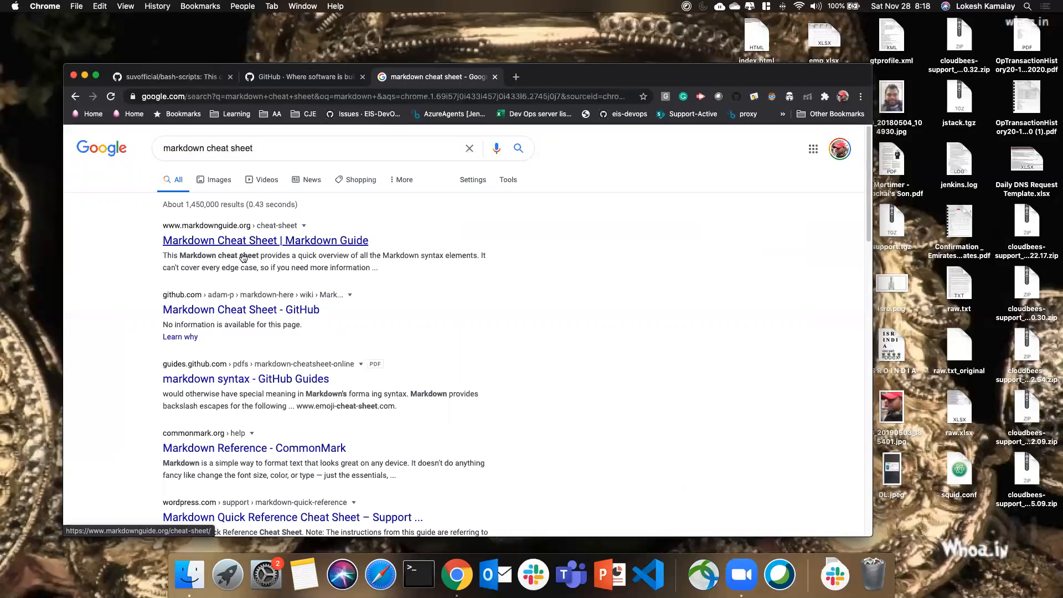
pyautogui.click(262, 310)
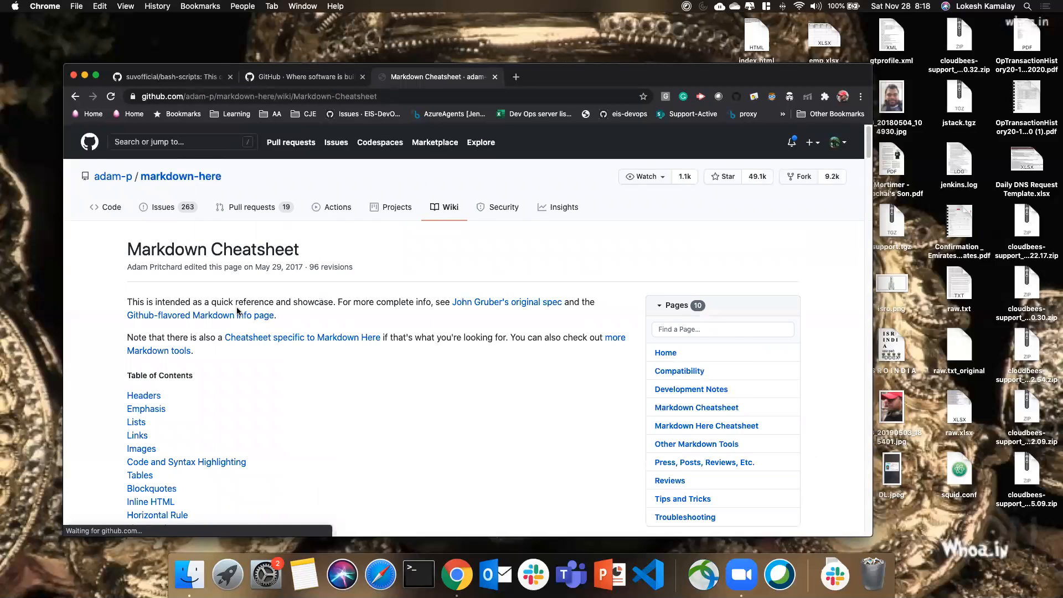
pyautogui.scroll(-2, 237, 306)
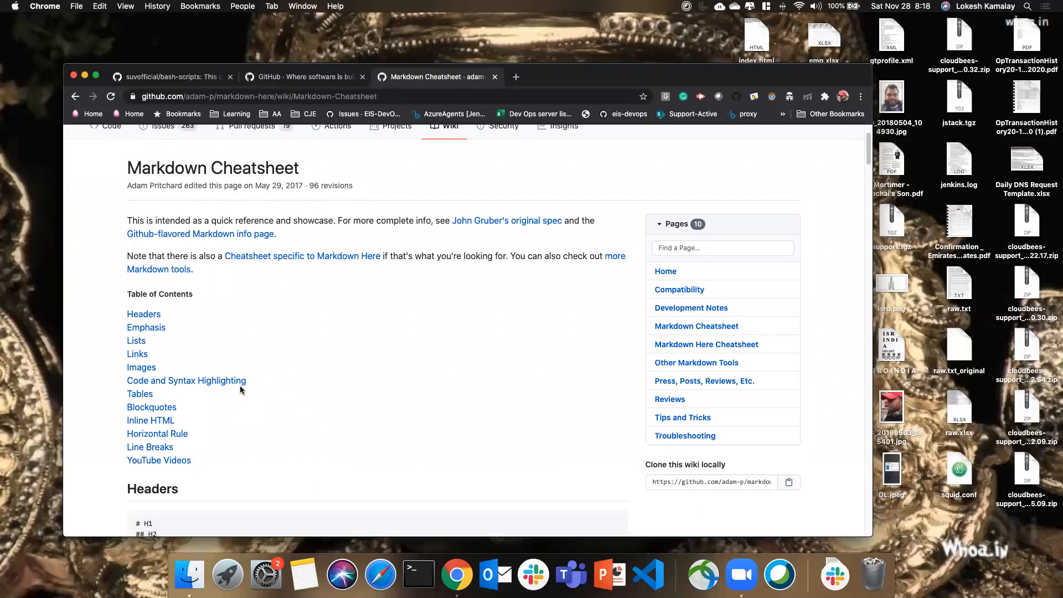
pyautogui.scroll(-5, 240, 389)
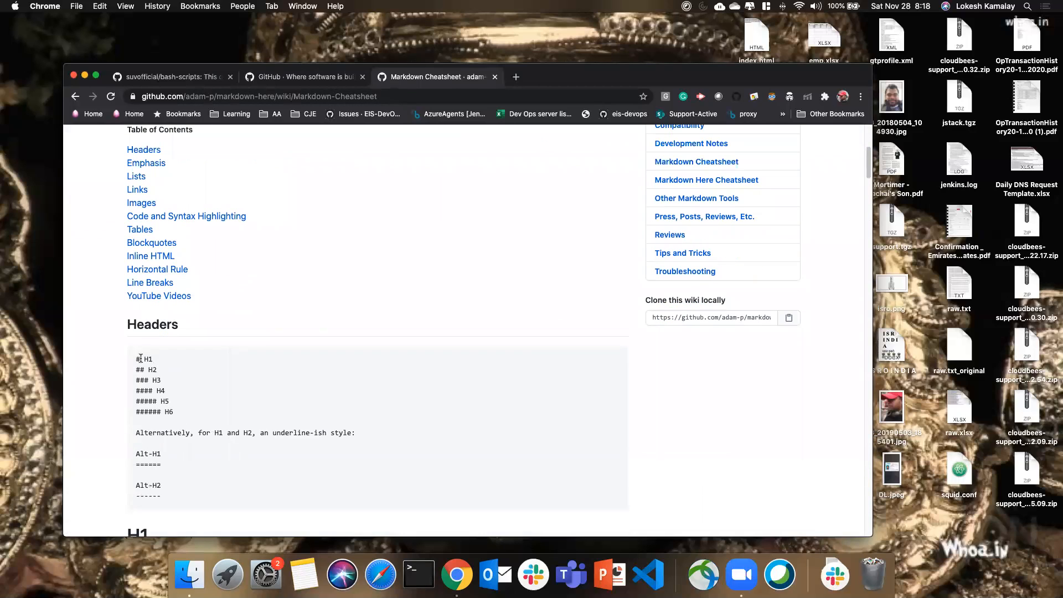
# Step: Start creating the first page of the devops-training wiki and preview its default welcome text
pyautogui.click(332, 83)
pyautogui.click(492, 374)
pyautogui.click(248, 275)
pyautogui.scroll(-3, 294, 409)
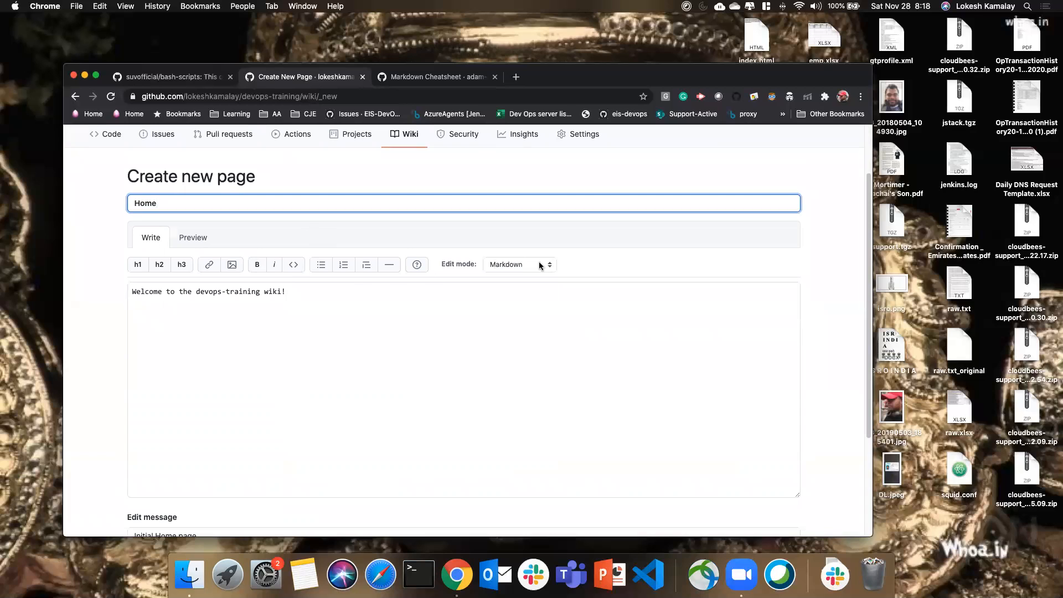
pyautogui.click(130, 294)
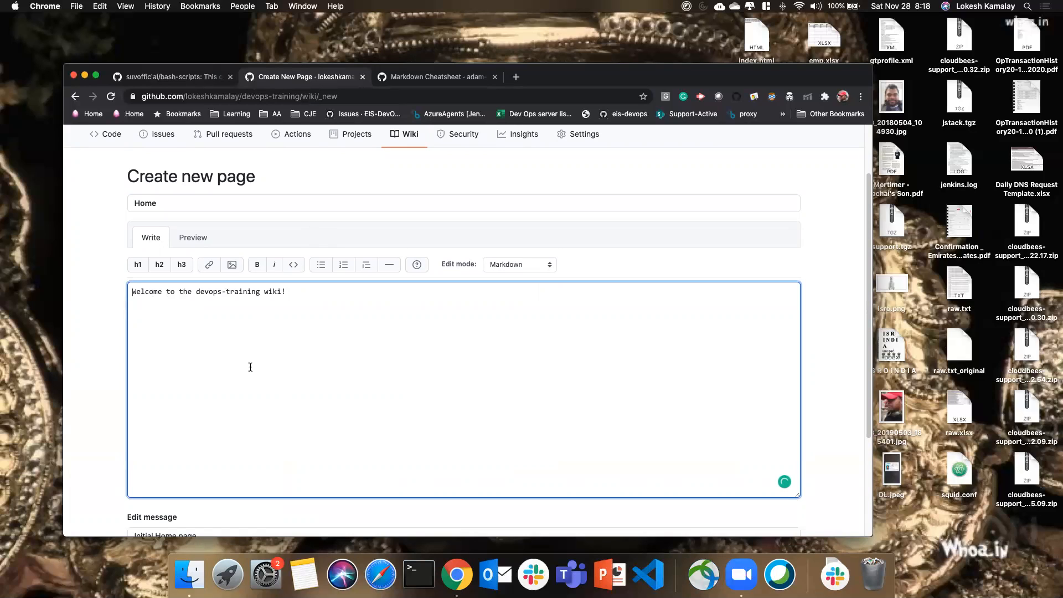
pyautogui.click(193, 241)
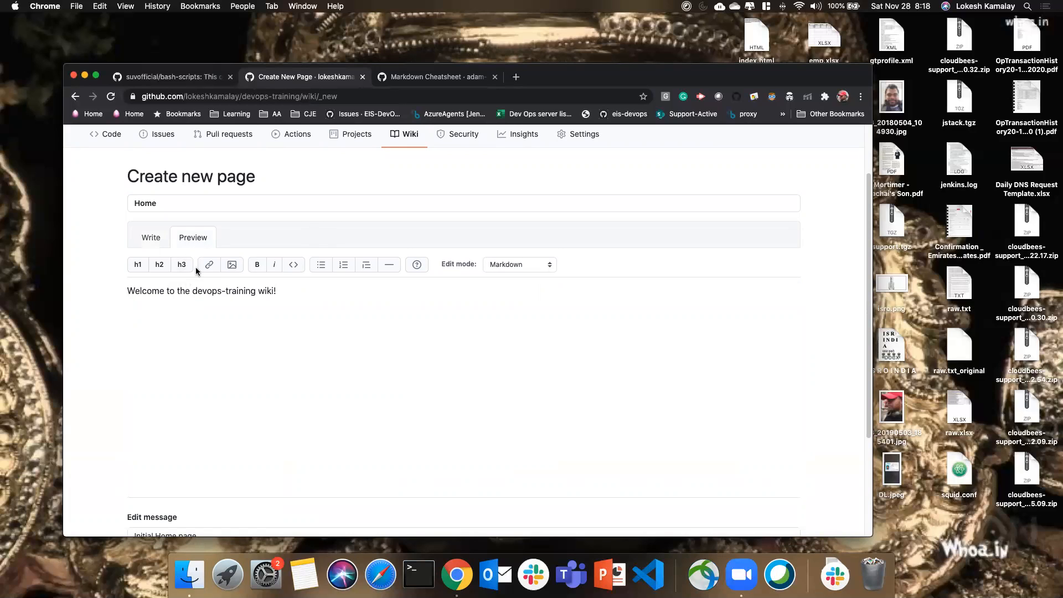
pyautogui.click(154, 240)
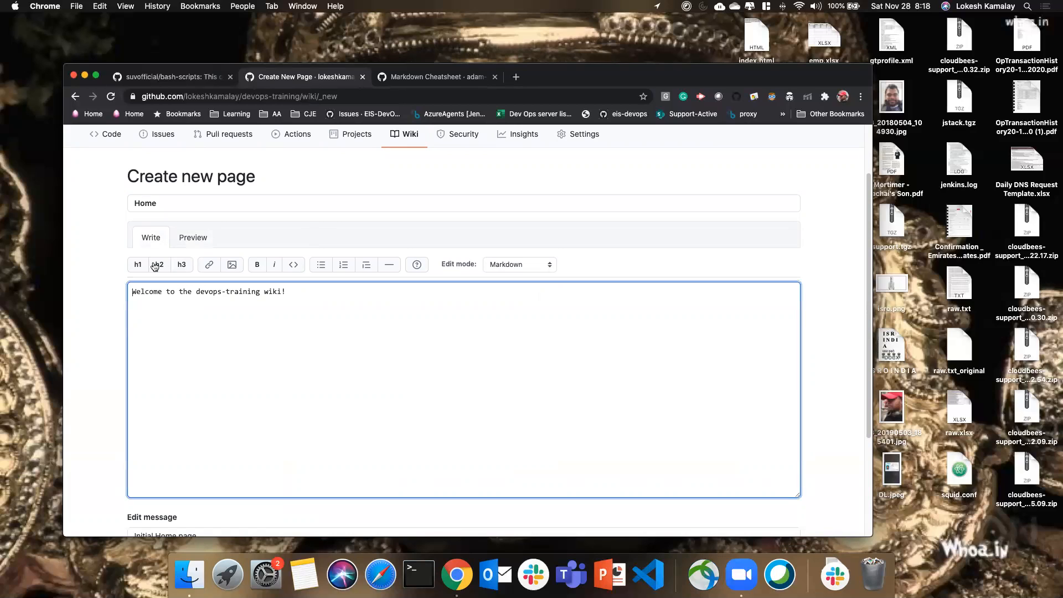
# Step: Turn the welcome line into a level-one Markdown heading and preview the page
pyautogui.click(135, 293)
pyautogui.write('#')
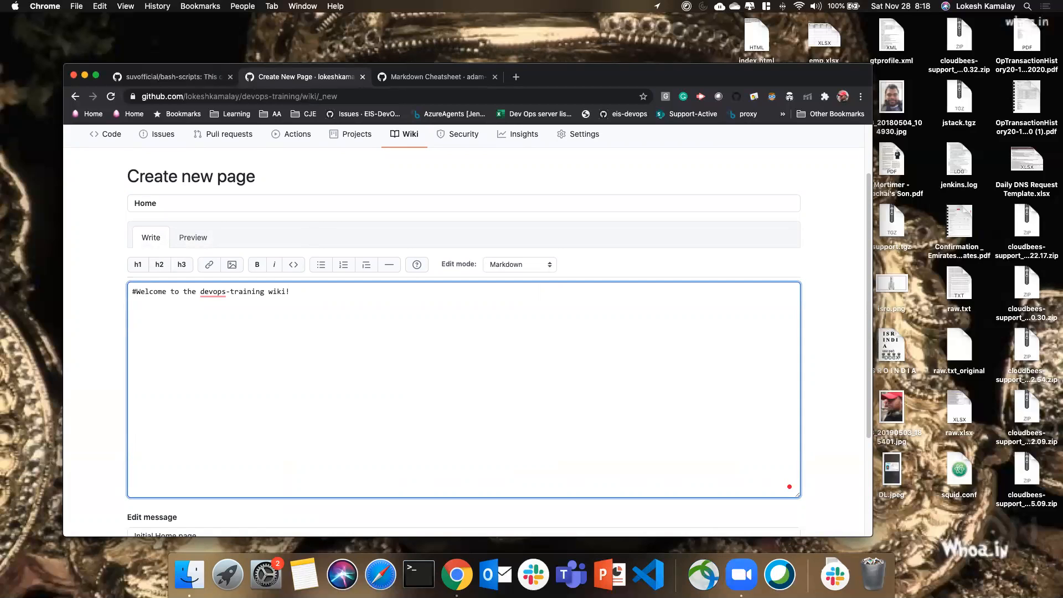
pyautogui.click(195, 242)
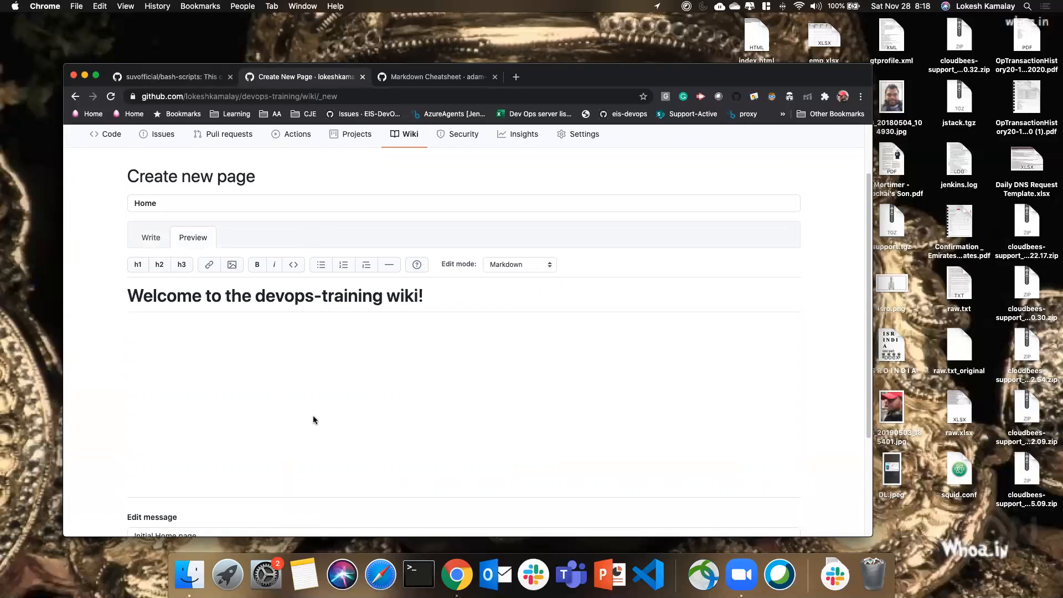
# Step: Add a level-two heading "This sub heading" and a level-three heading "This sub sub heading" below the welcome line, previewing the page
pyautogui.click(162, 241)
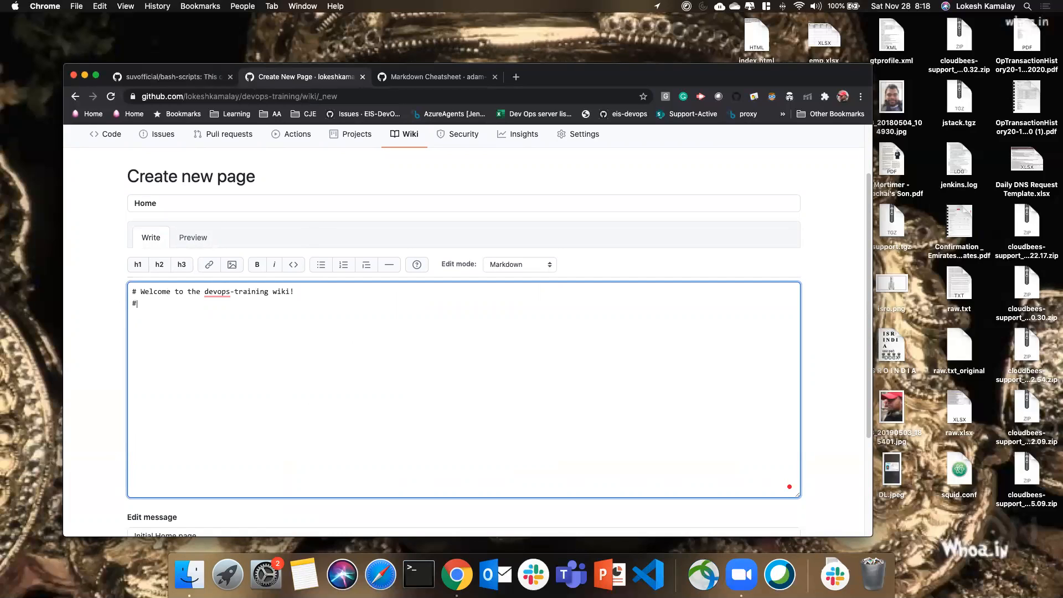
pyautogui.write('Thji')
pyautogui.write('is sub')
pyautogui.write(' heading')
pyautogui.click(193, 238)
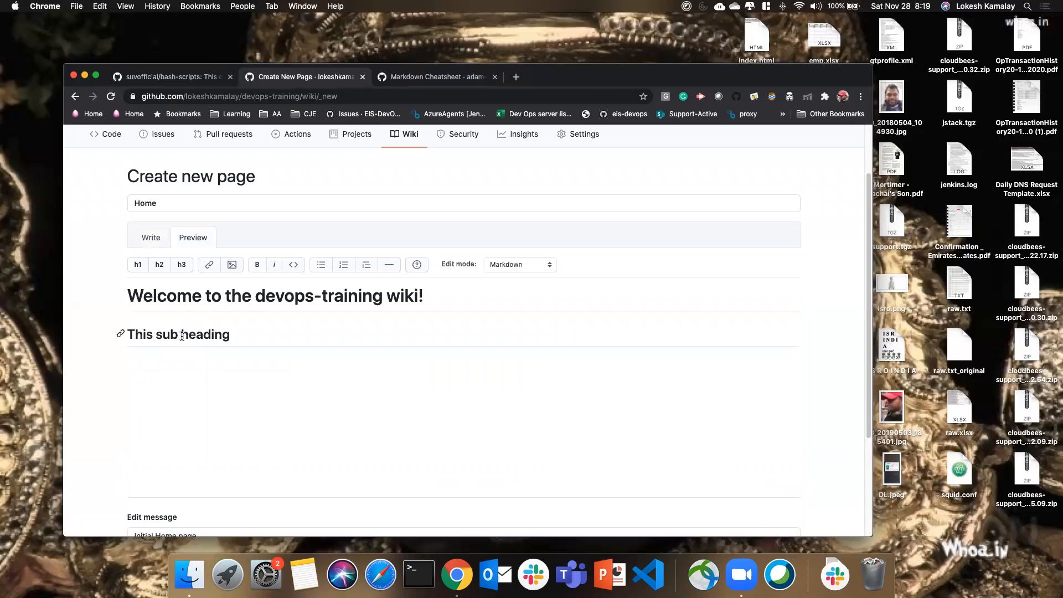
pyautogui.click(144, 240)
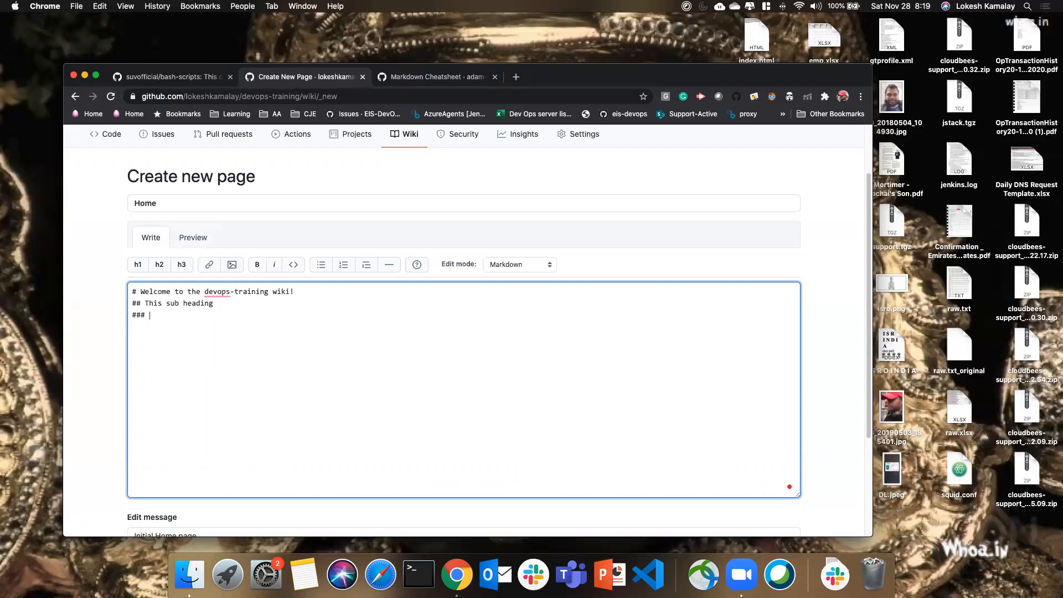
pyautogui.write('b heading')
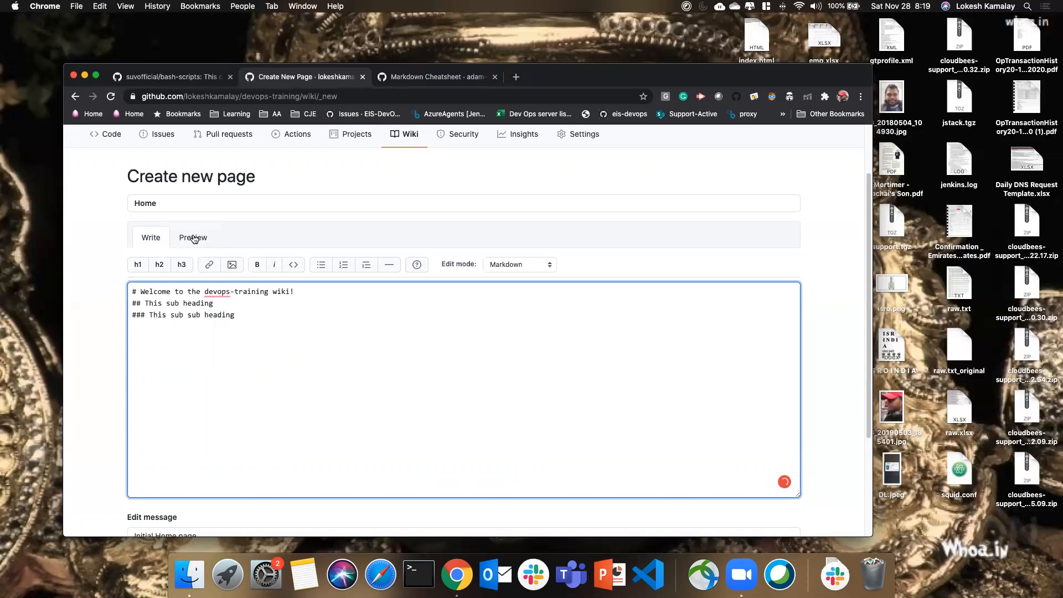
pyautogui.click(194, 239)
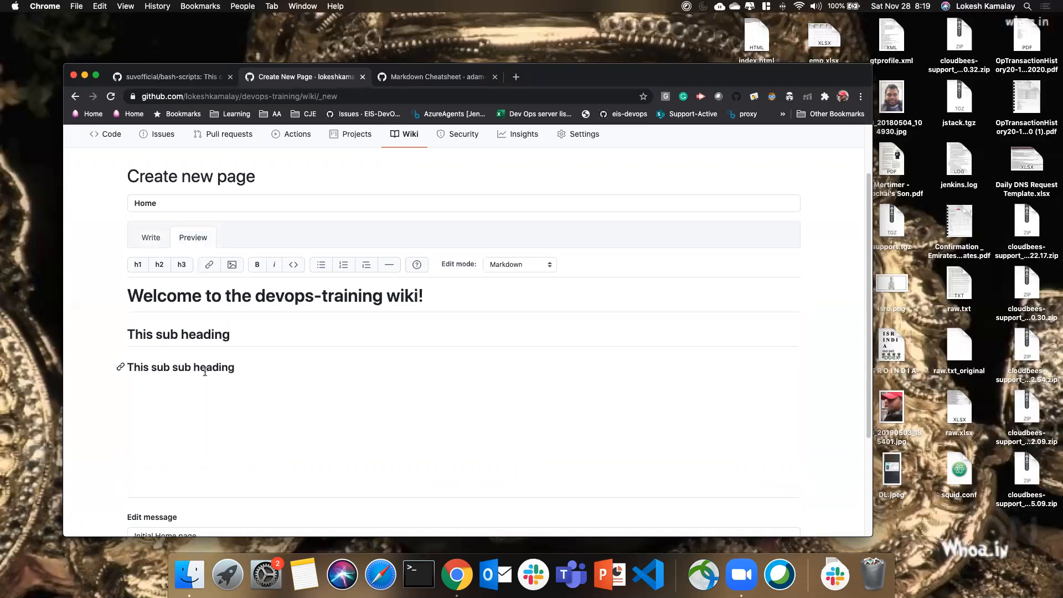
# Step: Begin a Markdown link with the text "Click Here" below the headings, leaving a blank line above it
pyautogui.click(149, 239)
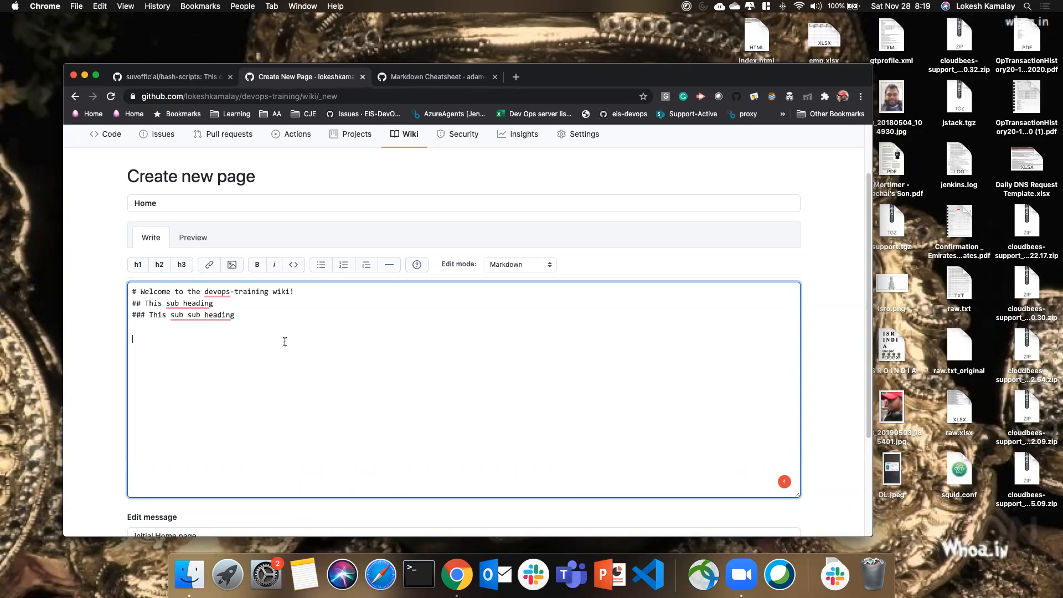
pyautogui.write('[')
pyautogui.write('Click Here')
# Step: Open amazon.com in a new tab, copy its address and close that tab
pyautogui.click(516, 77)
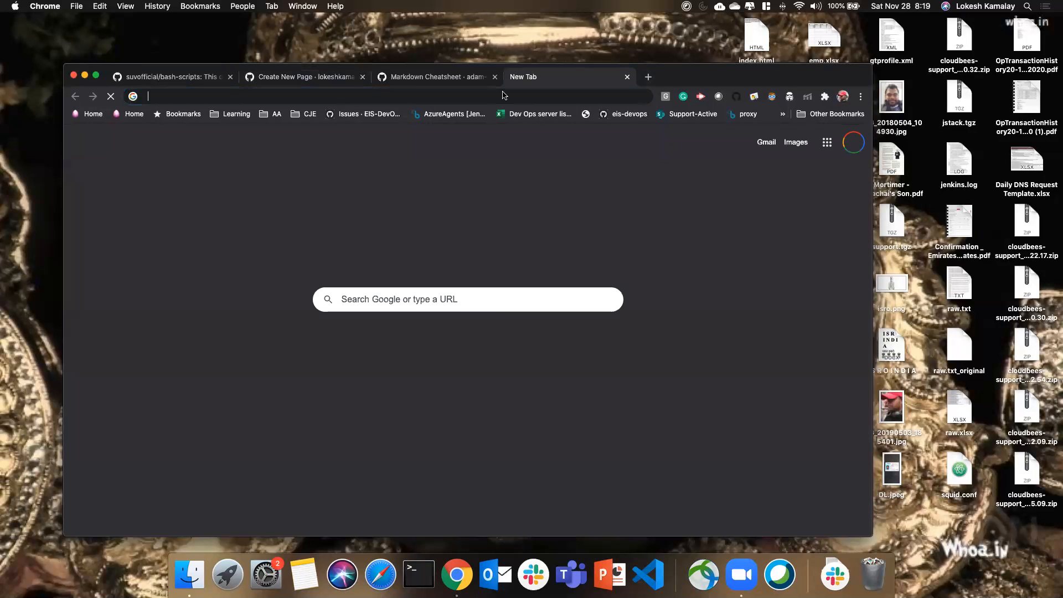
pyautogui.click(503, 95)
pyautogui.write('amazon,.co')
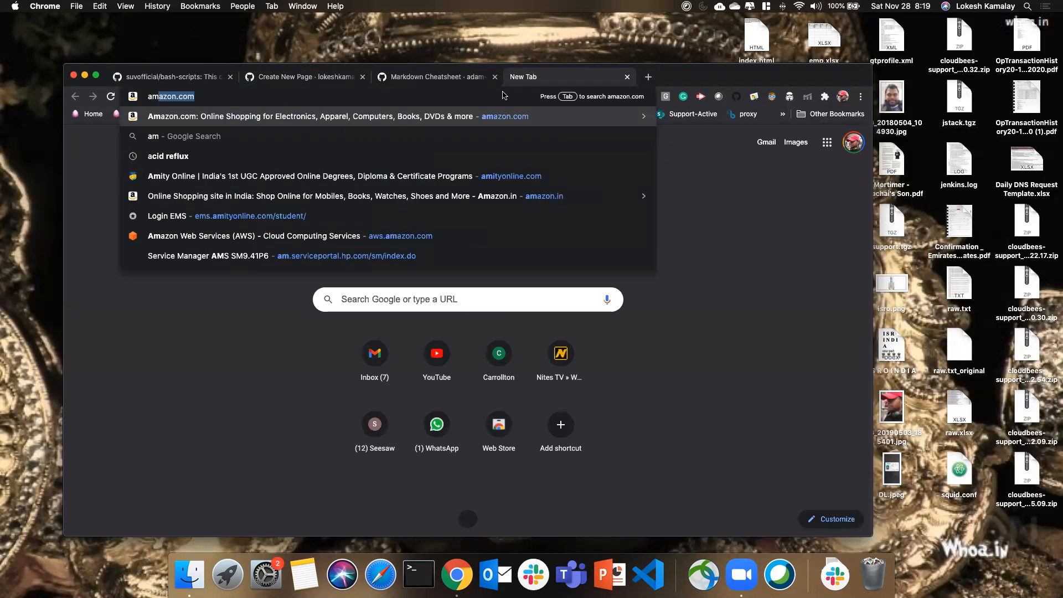
pyautogui.press('BackSpace')
pyautogui.press('BackSpace')
pyautogui.press('BackSpace')
pyautogui.press('BackSpace')
pyautogui.write('.com')
pyautogui.press('Return')
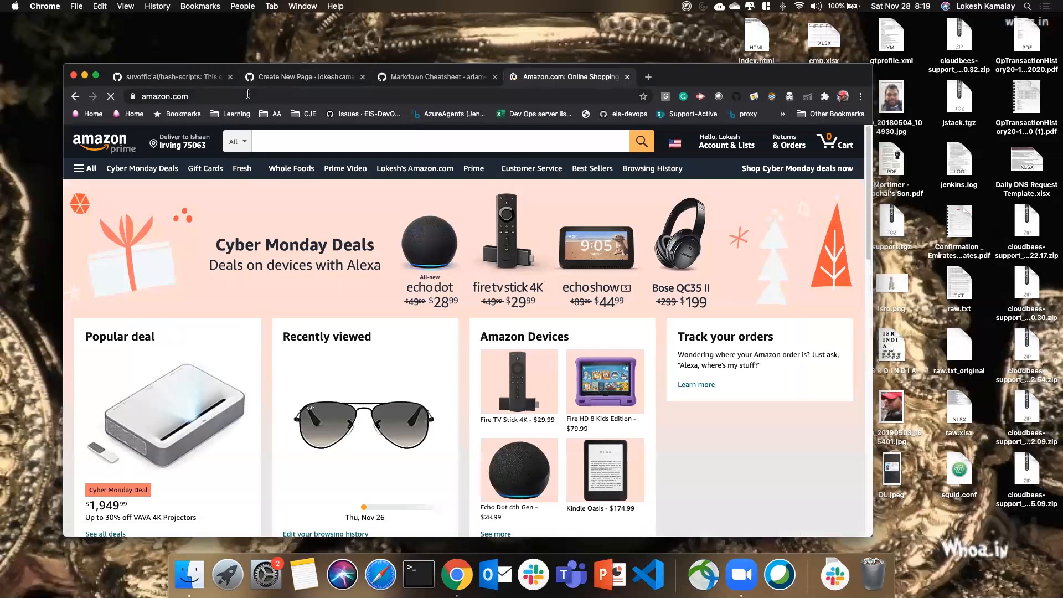
pyautogui.moveTo(247, 96); pyautogui.dragTo(61, 76)
pyautogui.press('super+c')
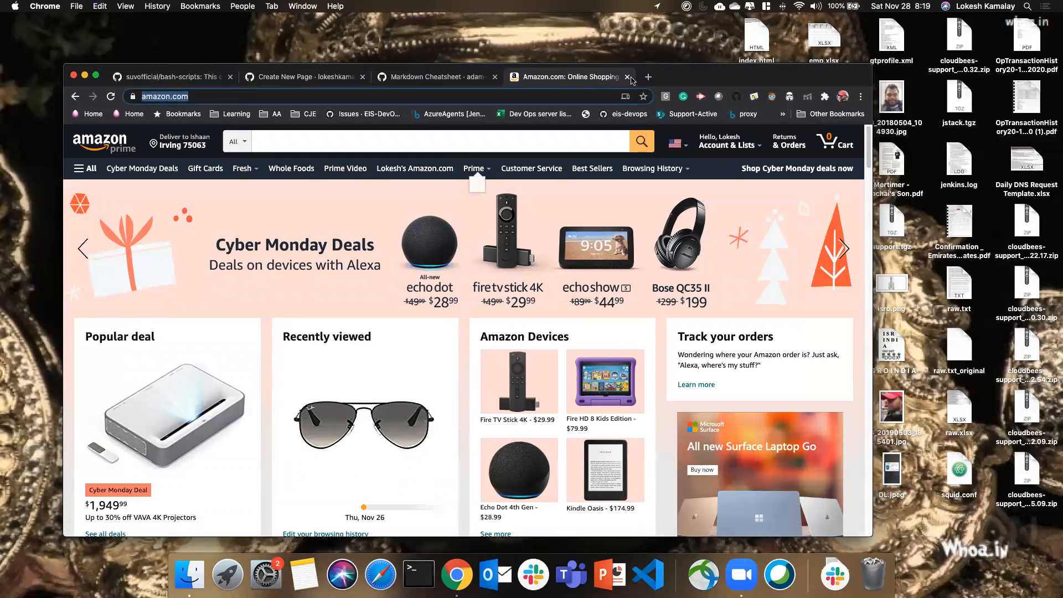
pyautogui.click(627, 77)
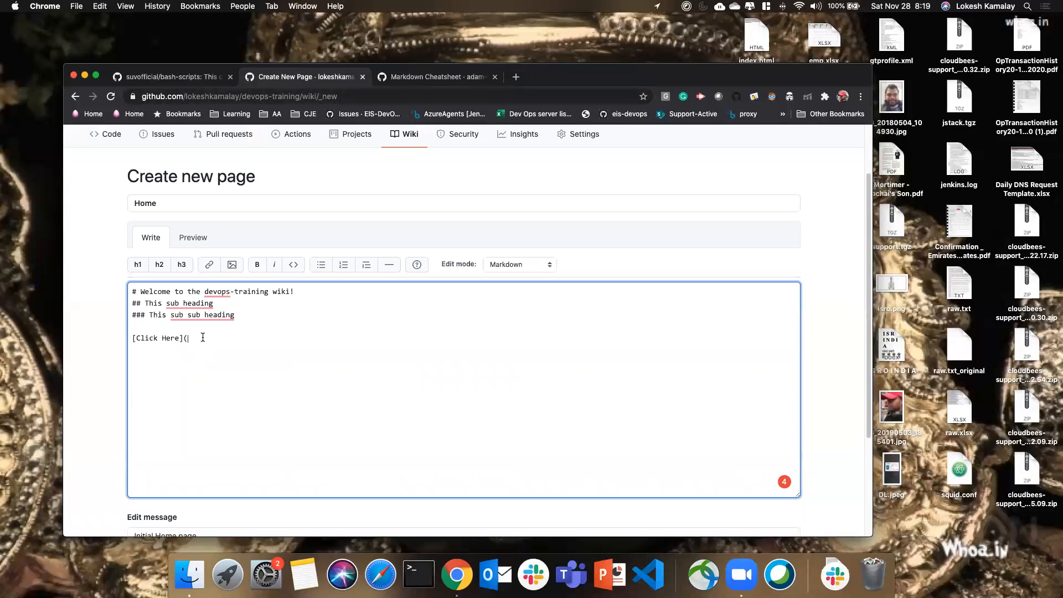
pyautogui.press('super+v')
pyautogui.write(')')
pyautogui.click(194, 239)
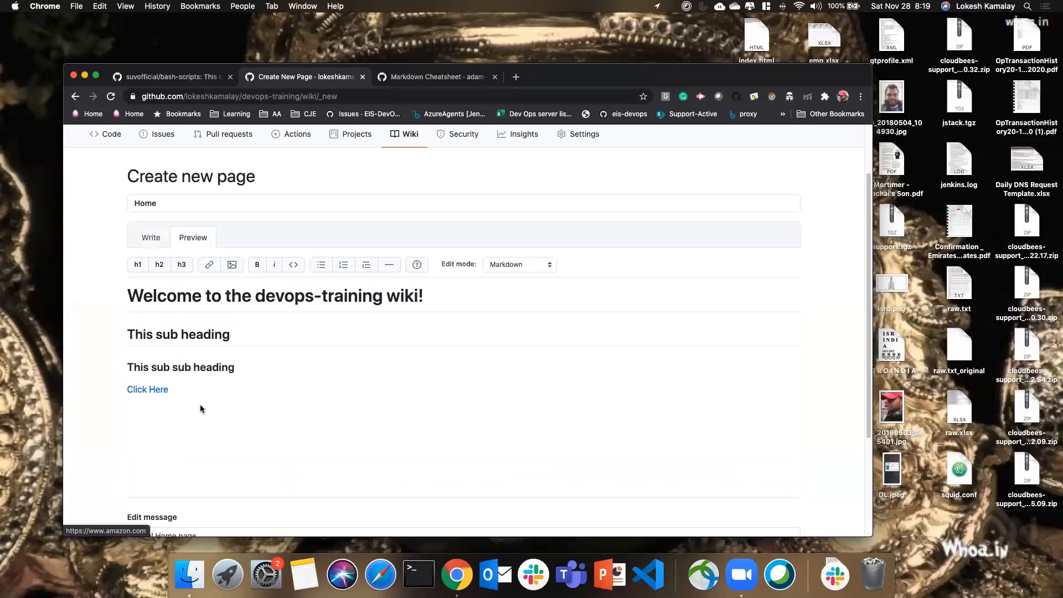
pyautogui.click(157, 242)
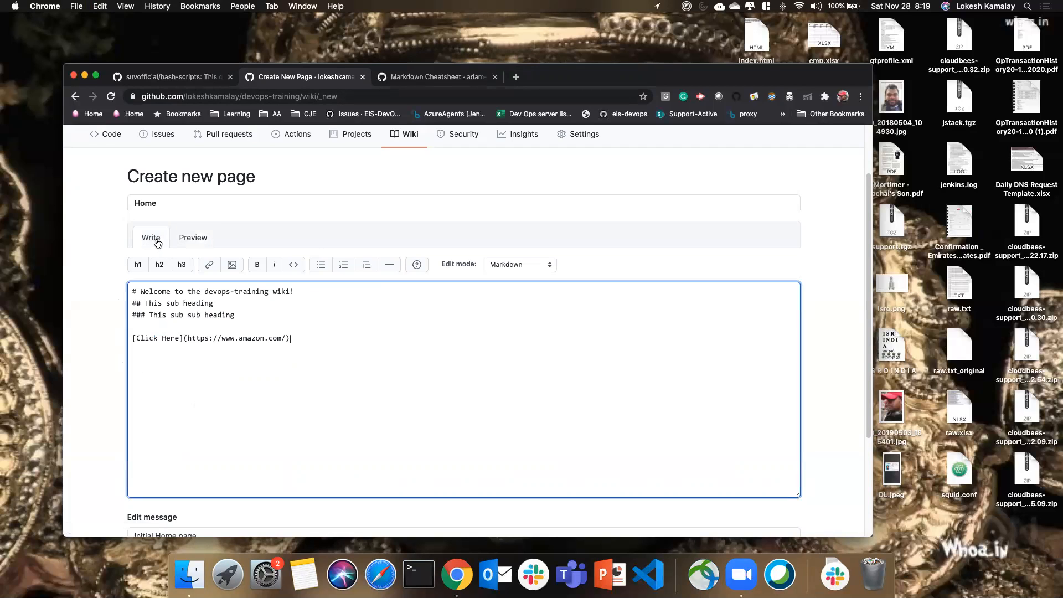
pyautogui.click(195, 237)
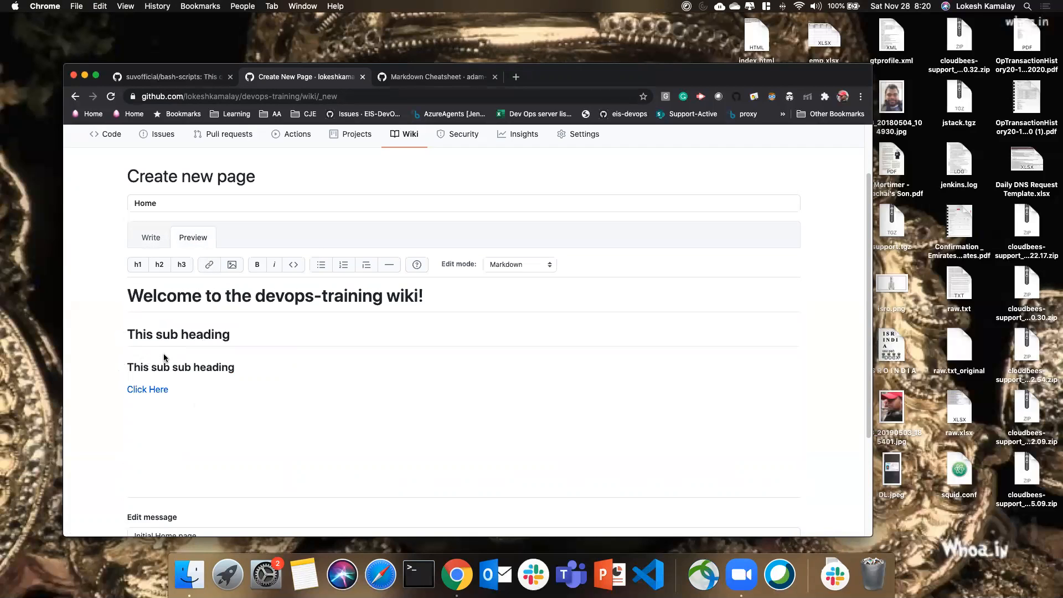
# Step: Add a level-two heading "This is bullets" with the bullets "first point", "Second point" and "third point", and preview the page
pyautogui.click(146, 238)
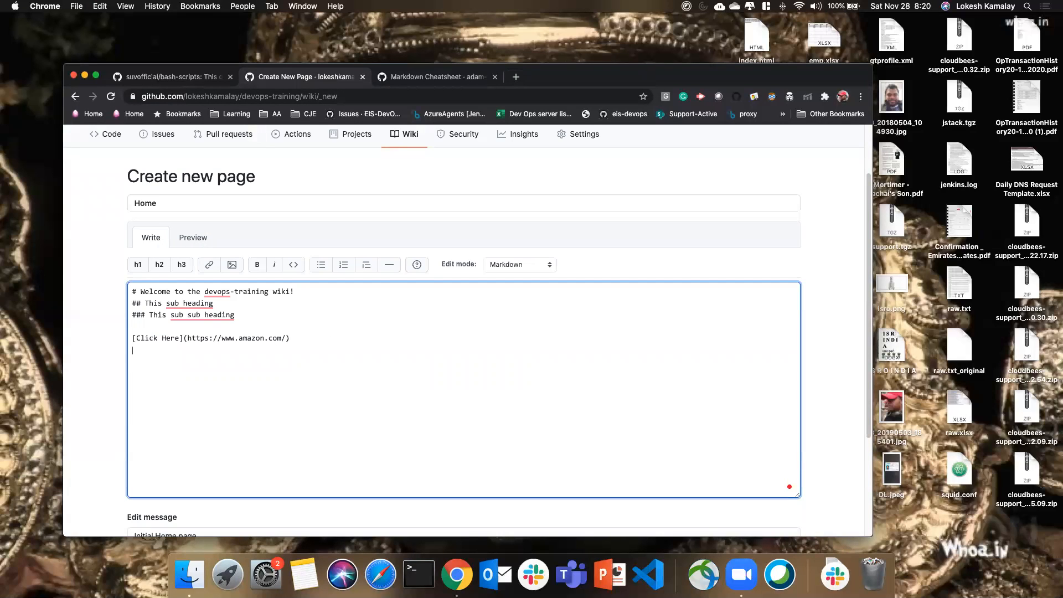
pyautogui.click(785, 481)
pyautogui.write('## T')
pyautogui.write('his i')
pyautogui.write('s bullets')
pyautogui.write('first point')
pyautogui.press('Return')
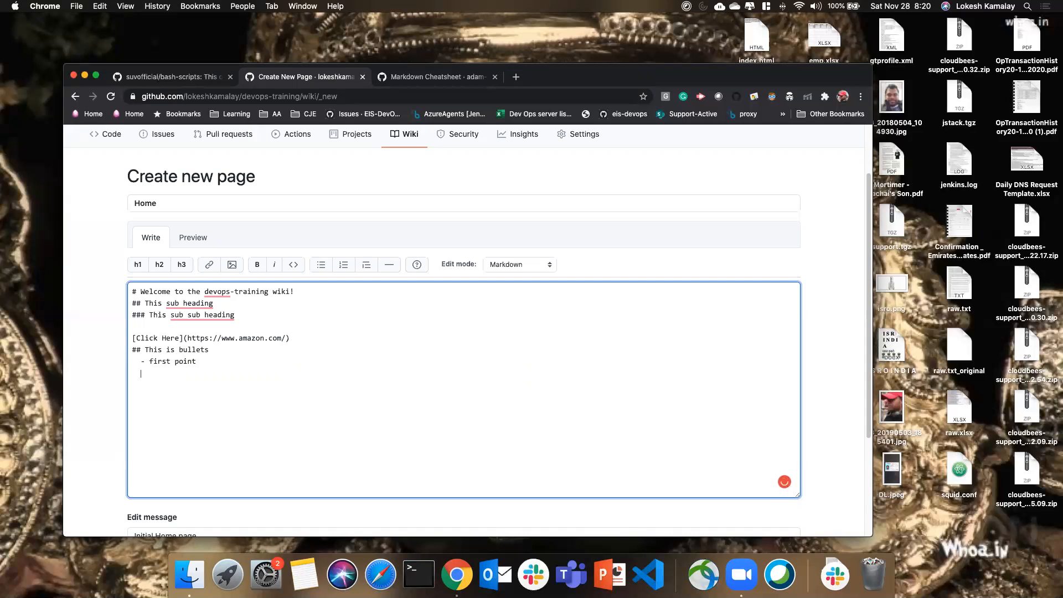
pyautogui.write('- Second point   - third poi')
pyautogui.press('BackSpace')
pyautogui.press('BackSpace')
pyautogui.click(187, 237)
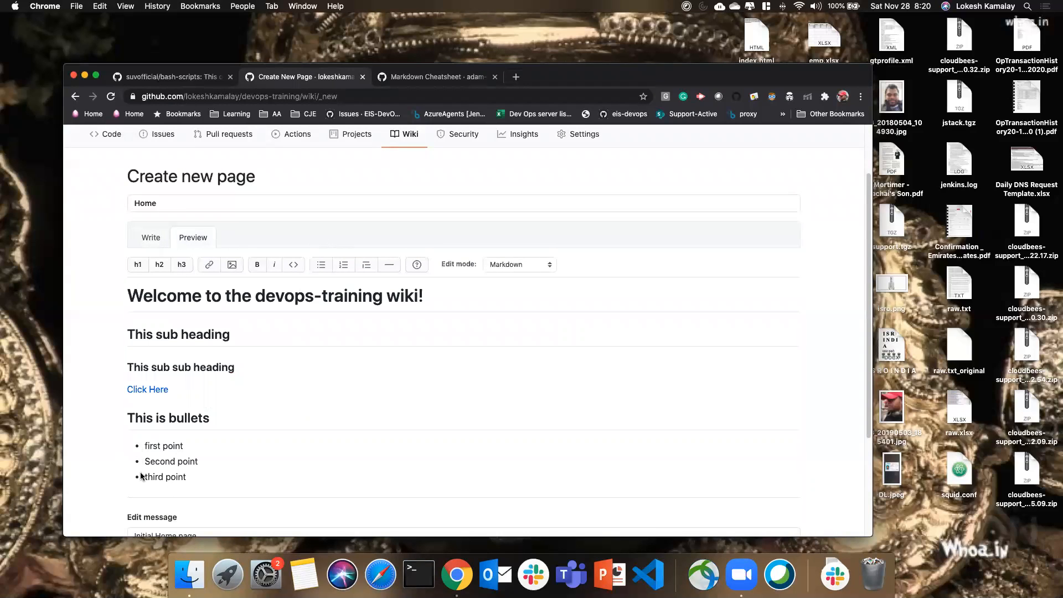
# Step: Add a level-two heading "Checkboxes" with unchecked task items "PRs", "Issues" and "integration branch", and preview the page
pyautogui.click(157, 242)
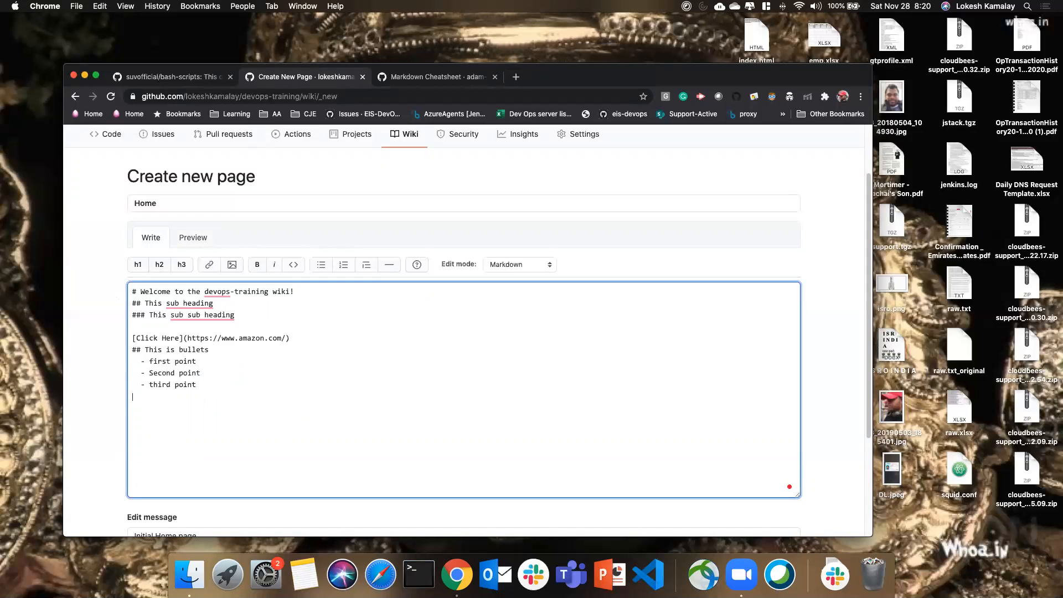
pyautogui.write('Checkboxes')
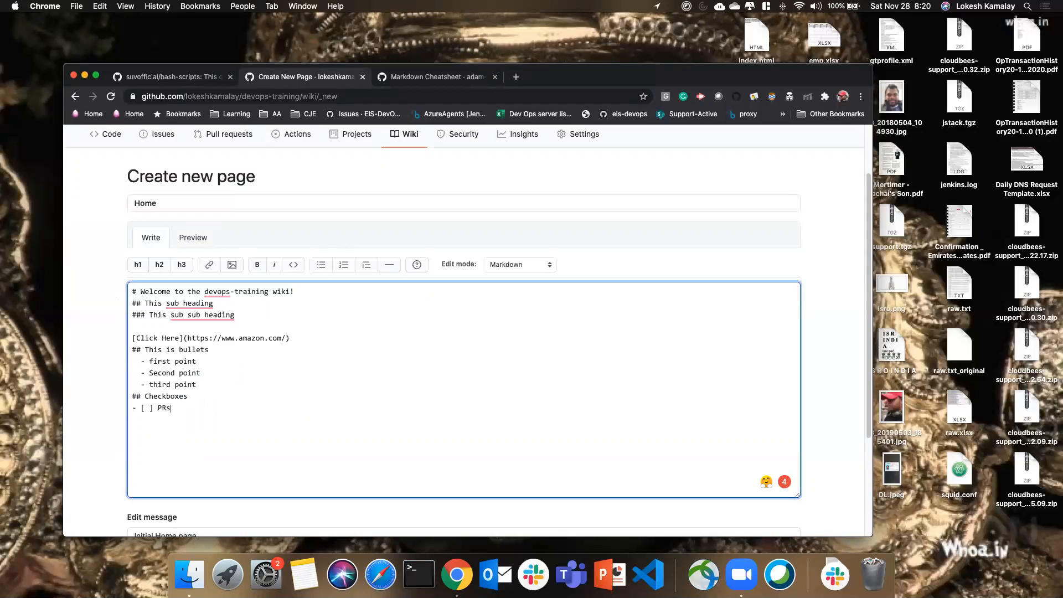
pyautogui.write('[ ')
pyautogui.write('] Issue')
pyautogui.write('integration branch')
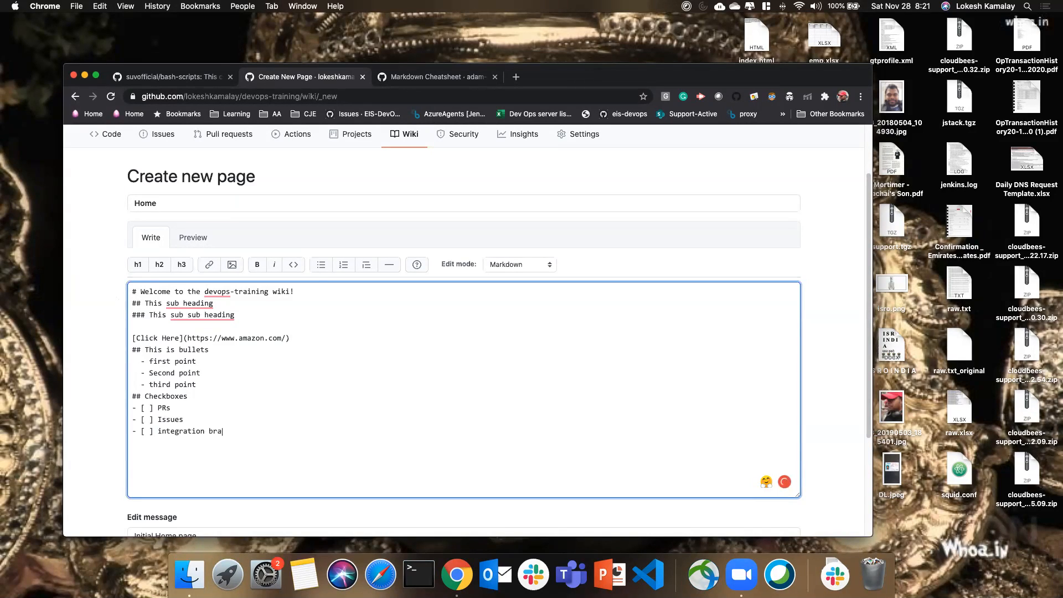
pyautogui.click(189, 240)
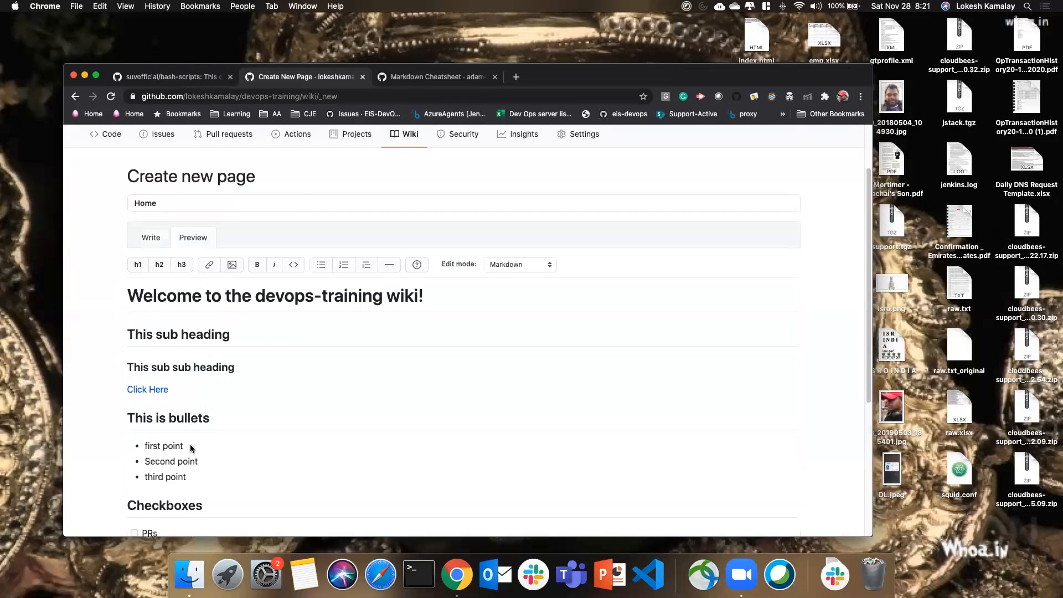
# Step: Save the wiki's Home page with the default edit message and review the published content
pyautogui.scroll(-5, 191, 443)
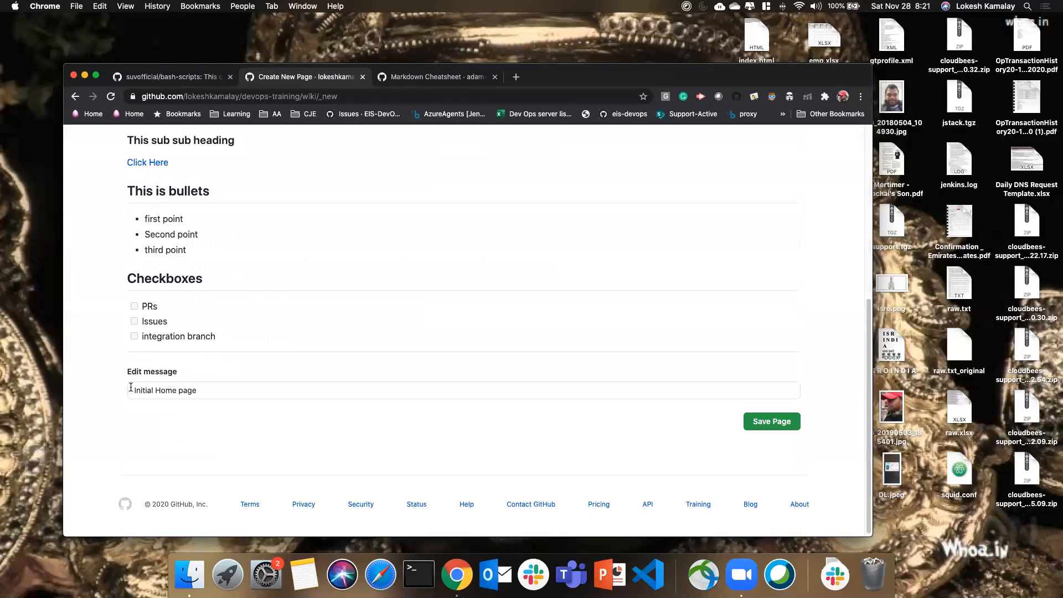
pyautogui.click(781, 419)
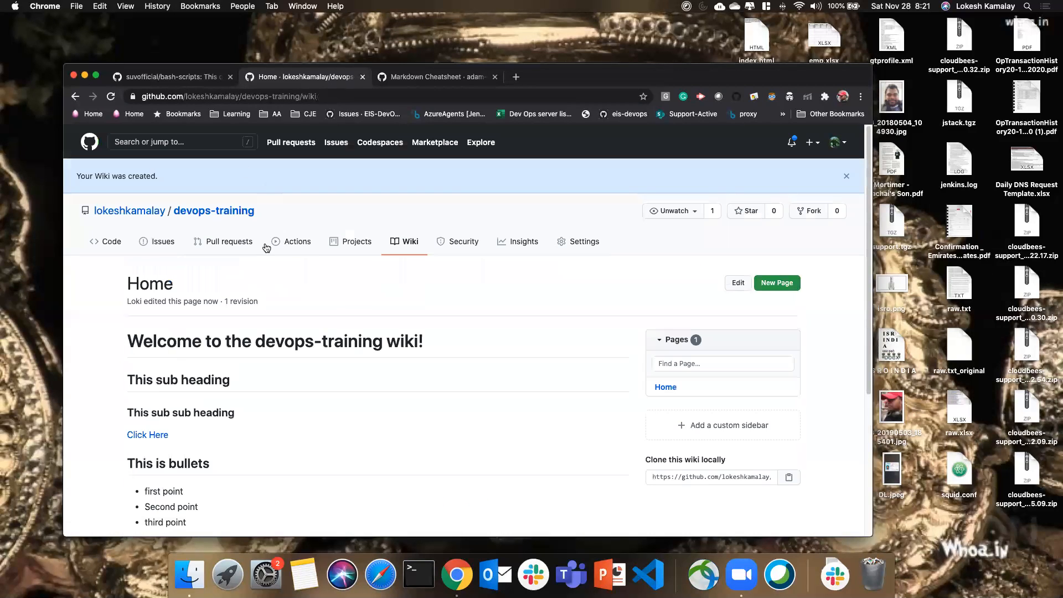
pyautogui.scroll(-3, 348, 343)
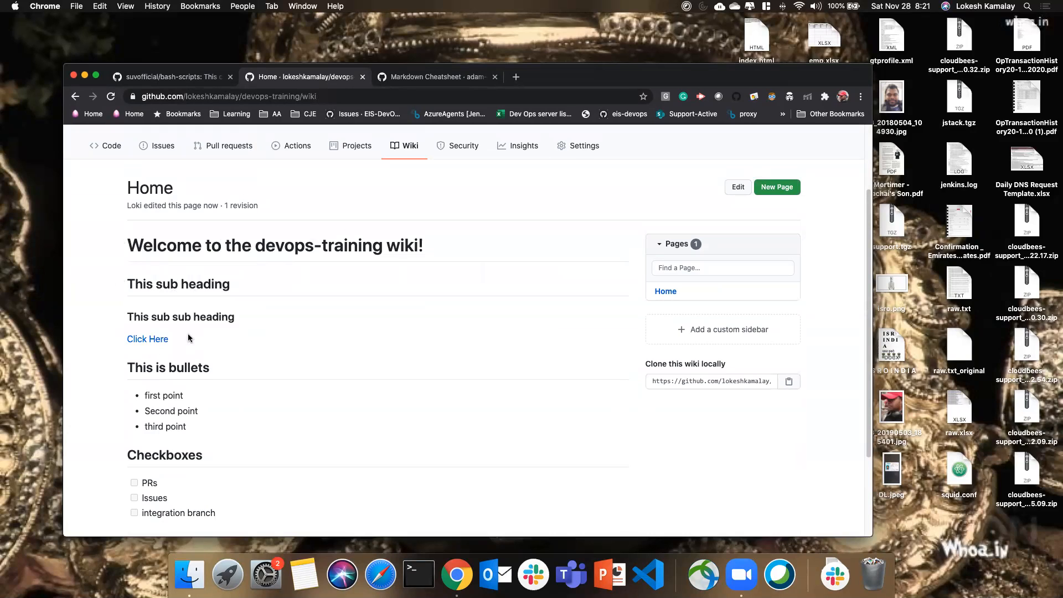
# Step: Reload the published wiki Home page and review its headings, link, bullets and checkboxes
pyautogui.scroll(-3, 126, 406)
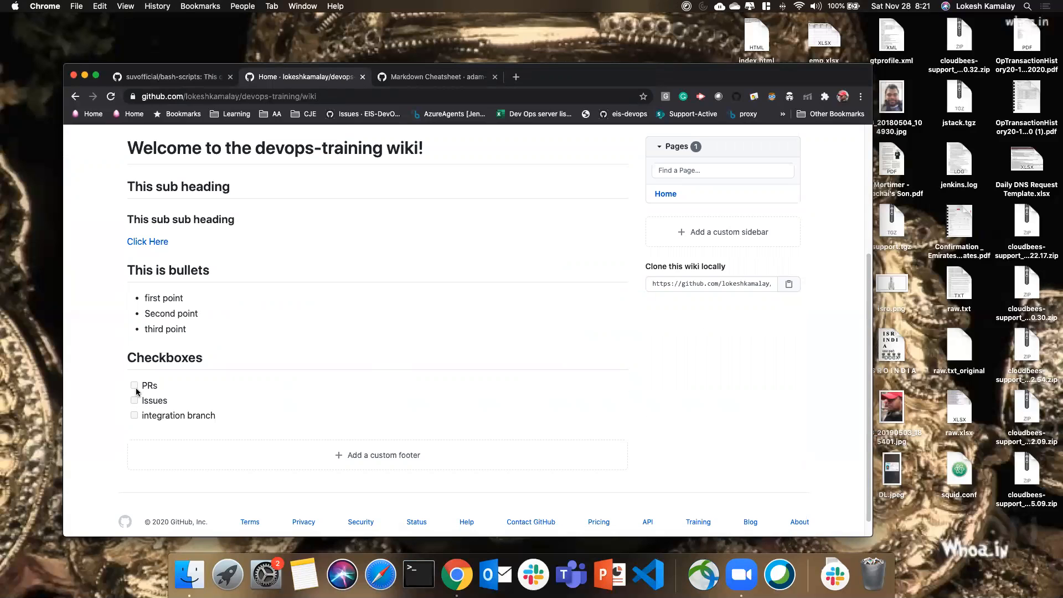
pyautogui.scroll(5, 144, 404)
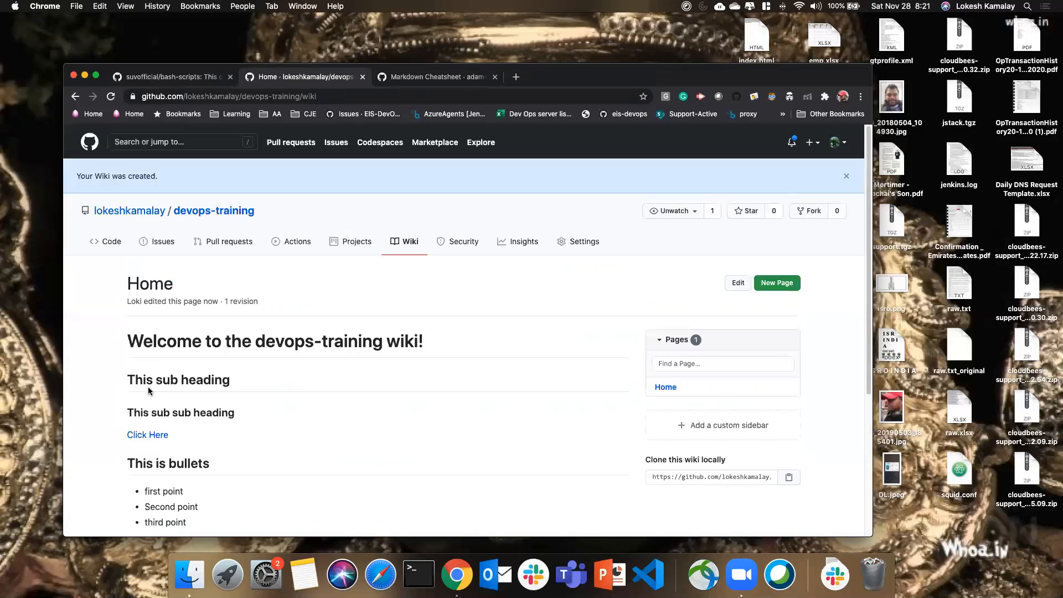
pyautogui.click(111, 96)
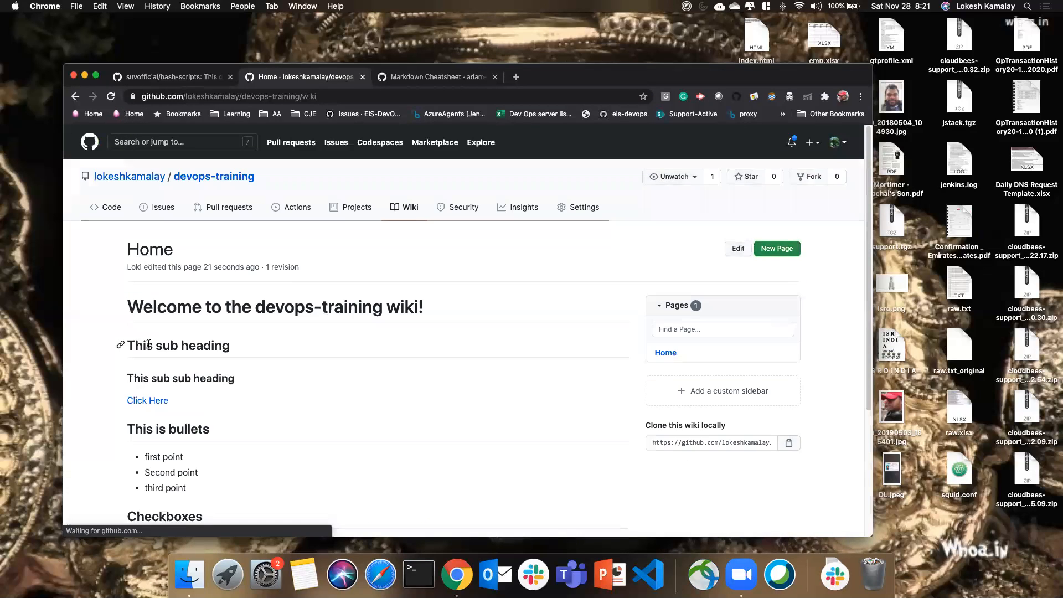
pyautogui.scroll(-3, 199, 459)
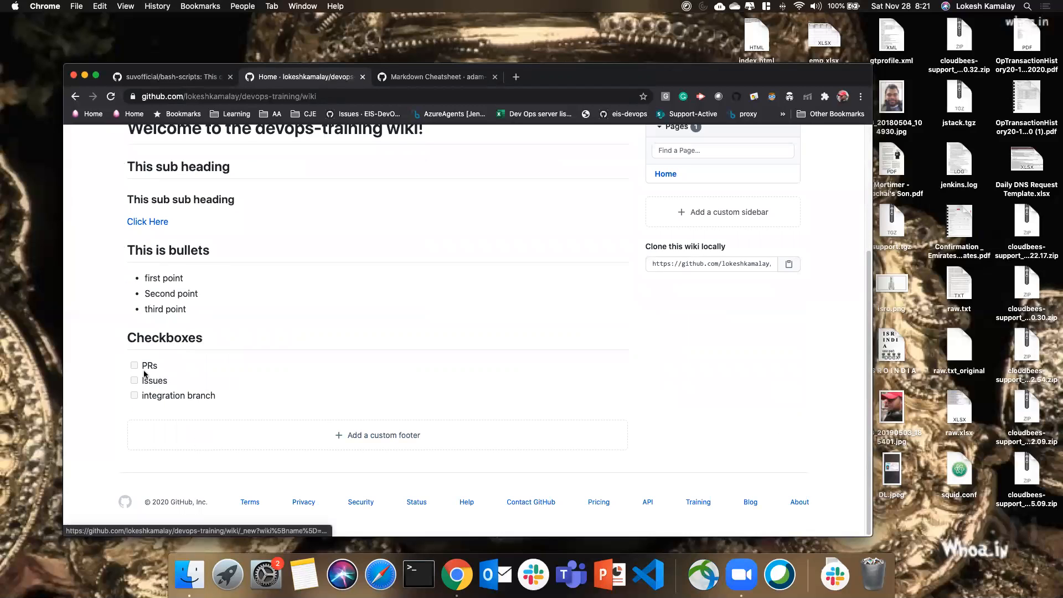
pyautogui.scroll(3, 221, 329)
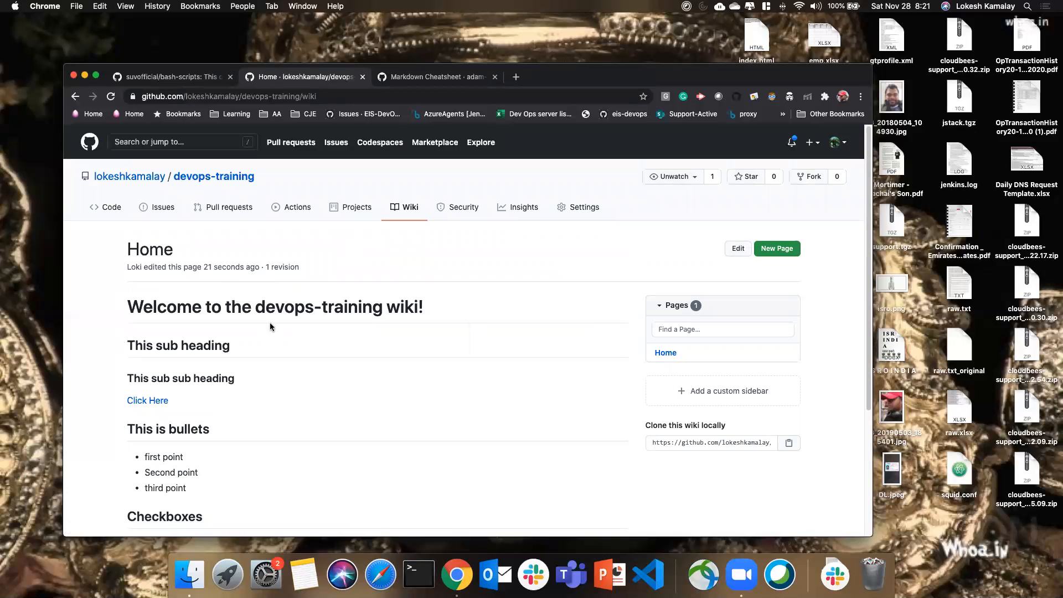
# Step: Examine the Markdown Cheatsheet's header levels and its emphasis syntax for italics, bold, combined styles and strikethrough
pyautogui.click(458, 76)
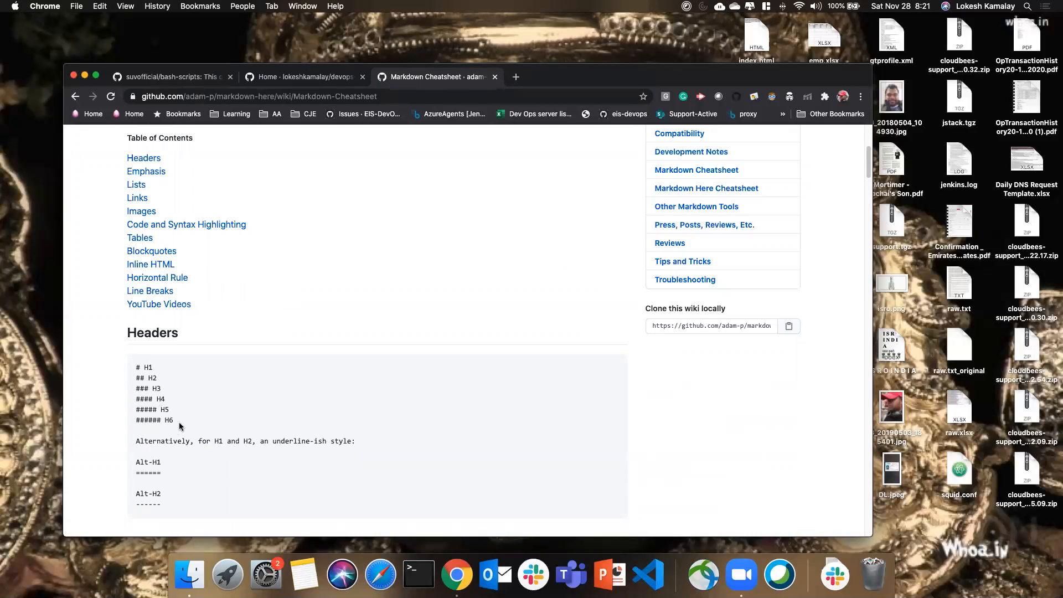
pyautogui.scroll(-5, 168, 428)
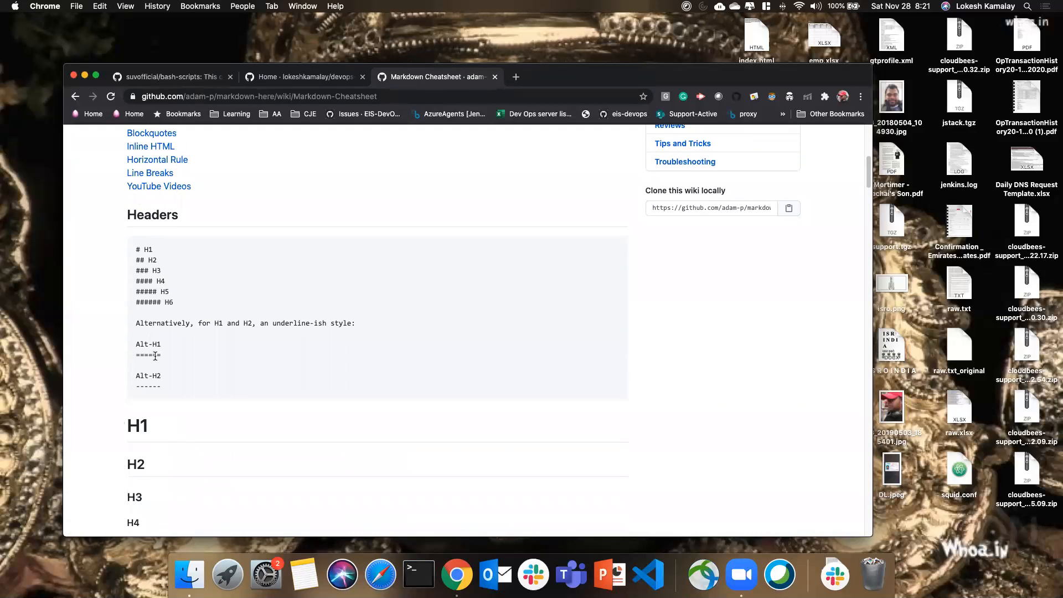
pyautogui.scroll(-10, 155, 356)
pyautogui.scroll(-8, 158, 379)
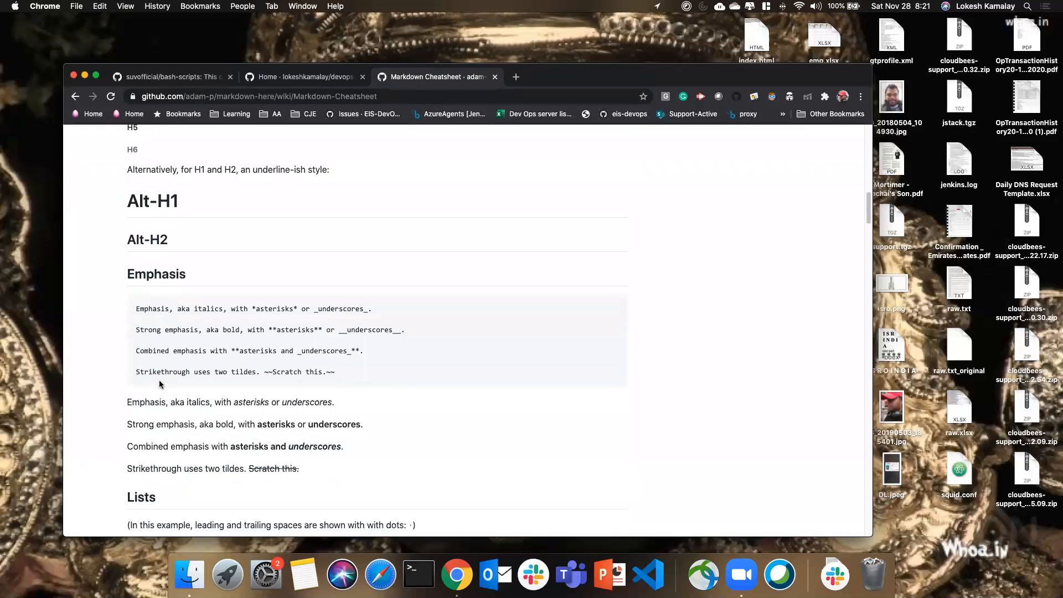
pyautogui.moveTo(252, 308); pyautogui.dragTo(298, 308)
pyautogui.click(318, 312)
pyautogui.moveTo(372, 309); pyautogui.dragTo(363, 309)
pyautogui.moveTo(268, 329); pyautogui.dragTo(239, 330)
pyautogui.scroll(-1, 289, 349)
pyautogui.scroll(-2, 289, 349)
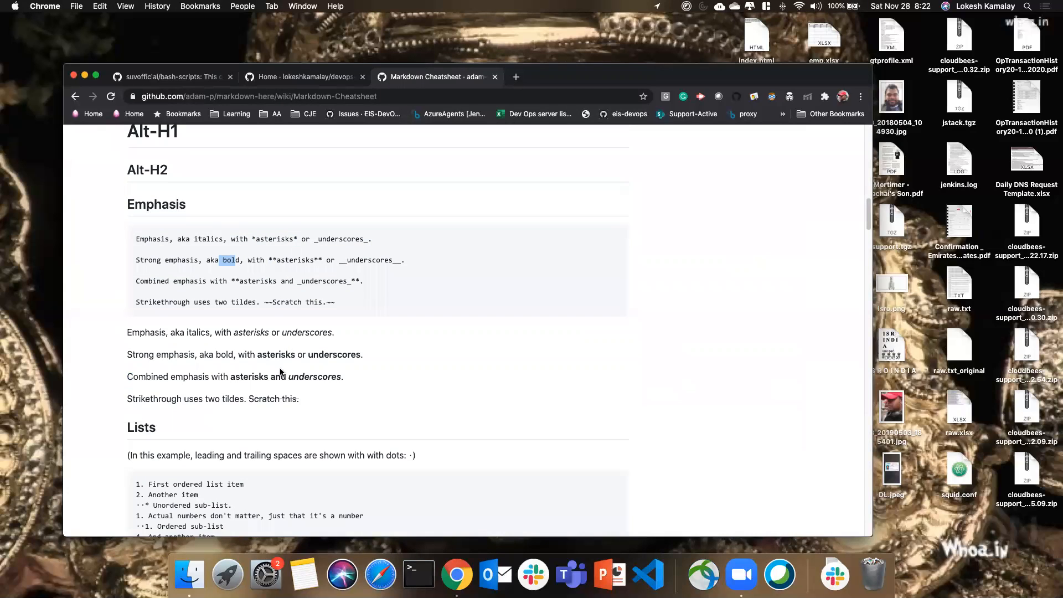
pyautogui.moveTo(233, 333); pyautogui.dragTo(364, 357)
pyautogui.moveTo(255, 377); pyautogui.dragTo(310, 398)
pyautogui.scroll(-2, 310, 400)
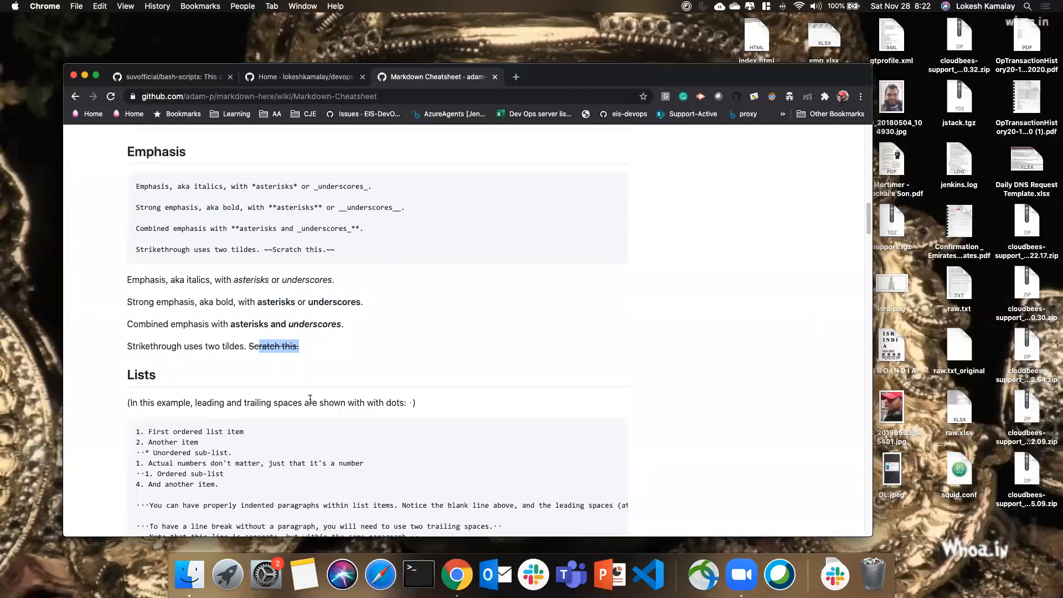
# Step: Examine the cheatsheet's syntax for ordered and unordered lists and compare it with the rendered lists
pyautogui.scroll(-4, 310, 402)
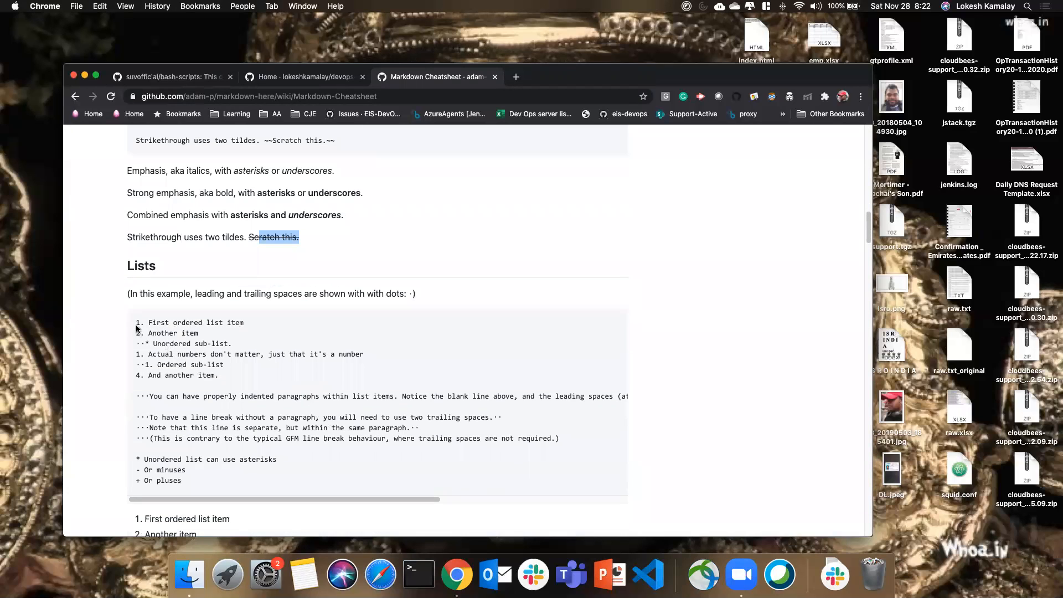
pyautogui.doubleClick(138, 324)
pyautogui.doubleClick(138, 334)
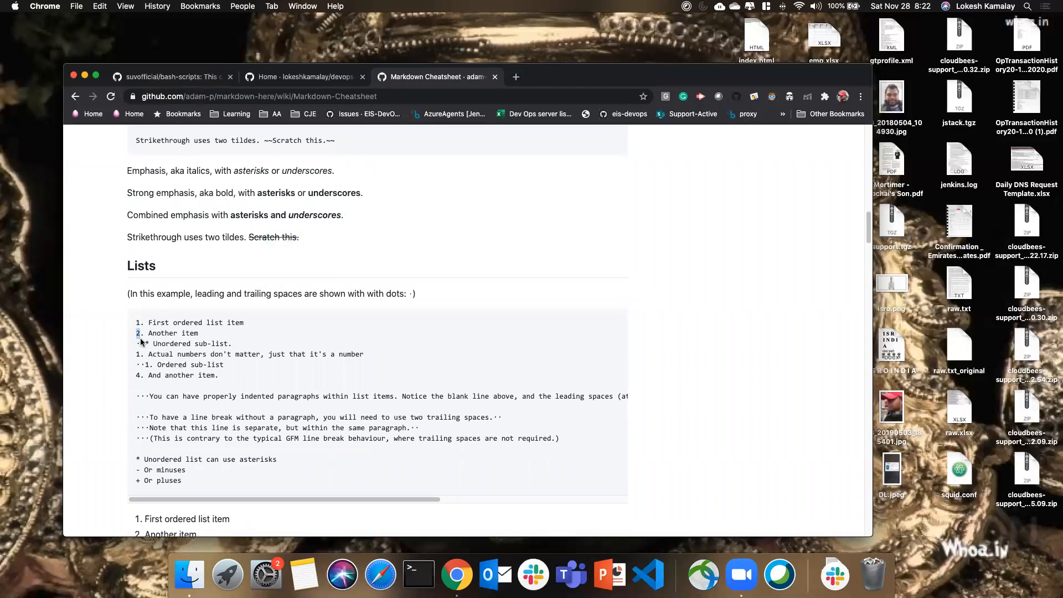
pyautogui.scroll(-7, 189, 385)
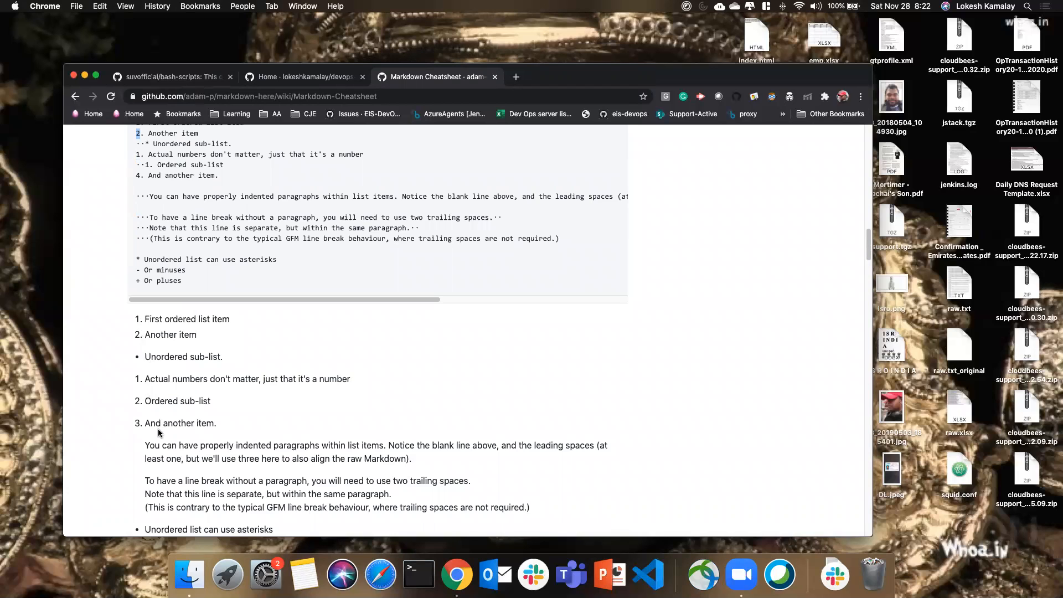
# Step: Examine the cheatsheet's link examples, covering inline-style links, titled links and relative references to a repository file
pyautogui.scroll(-12, 158, 429)
pyautogui.moveTo(141, 324); pyautogui.dragTo(346, 326)
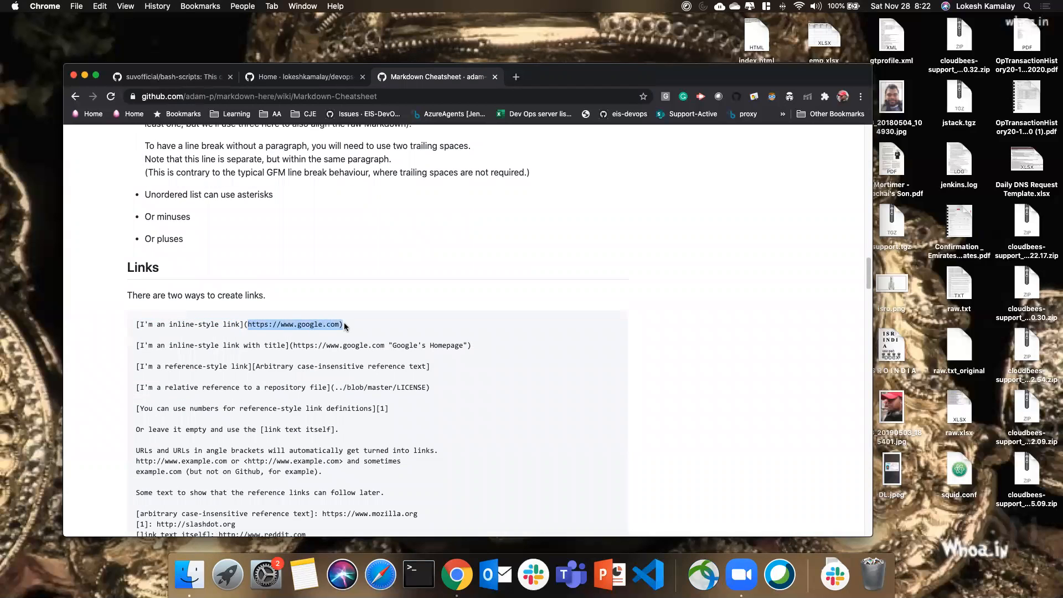
pyautogui.moveTo(145, 347); pyautogui.dragTo(231, 347)
pyautogui.click(296, 343)
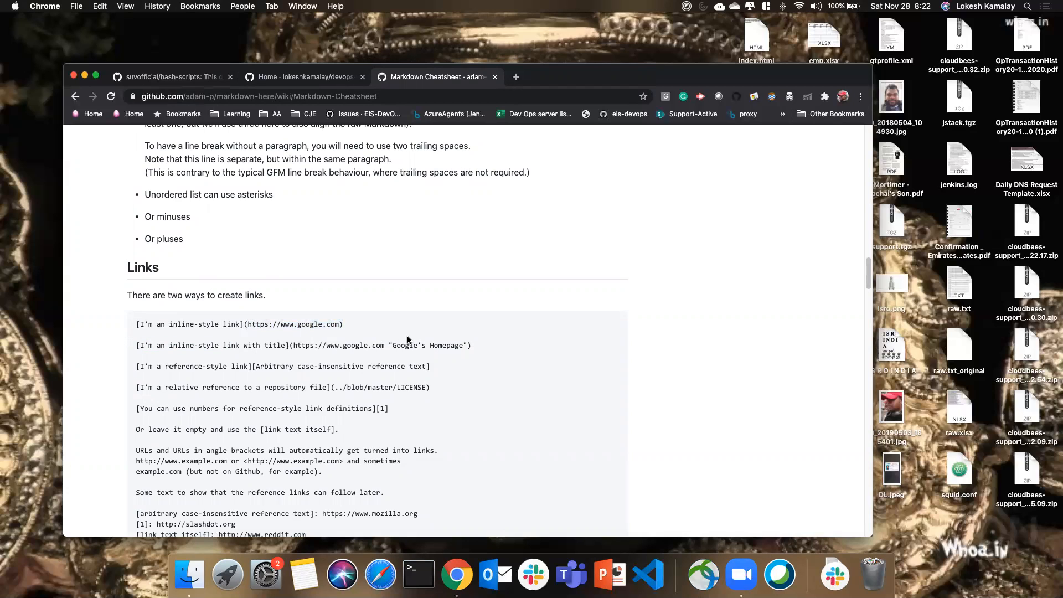
pyautogui.scroll(-1, 244, 407)
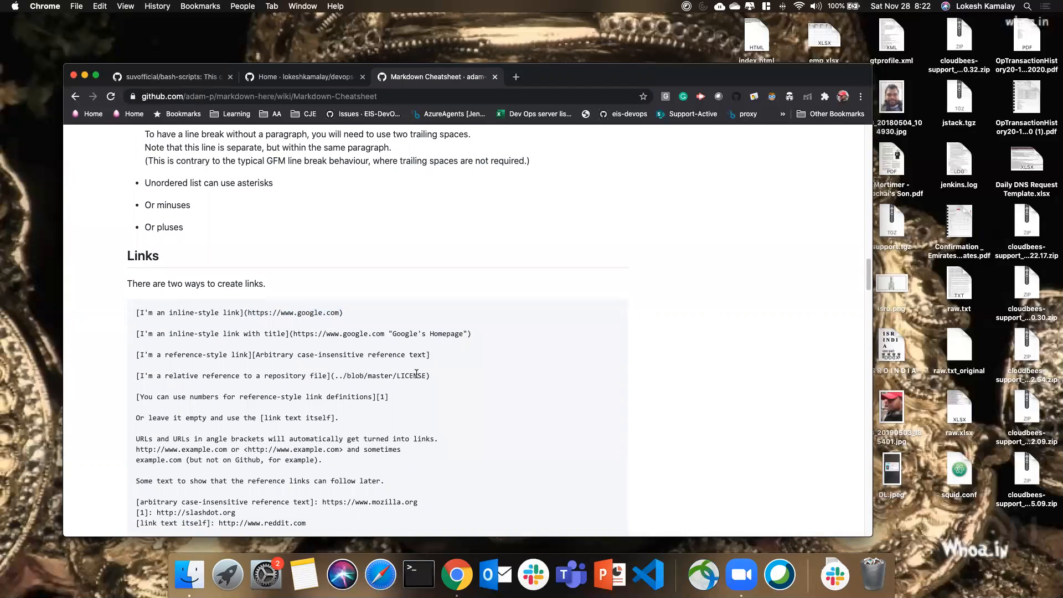
pyautogui.moveTo(426, 376); pyautogui.dragTo(333, 376)
pyautogui.moveTo(140, 376); pyautogui.dragTo(340, 378)
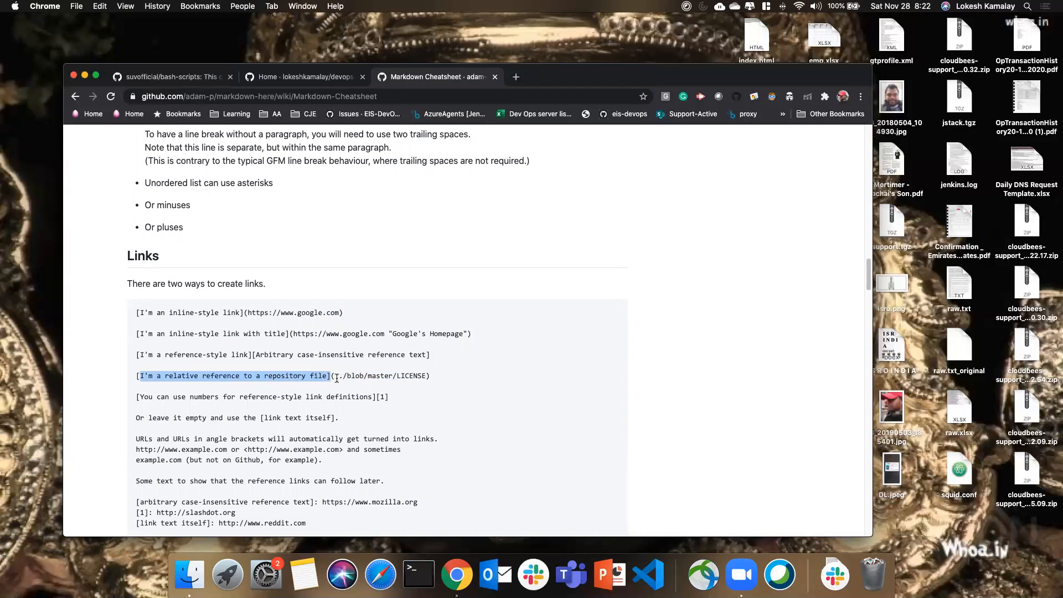
pyautogui.click(338, 379)
pyautogui.moveTo(427, 376); pyautogui.dragTo(334, 377)
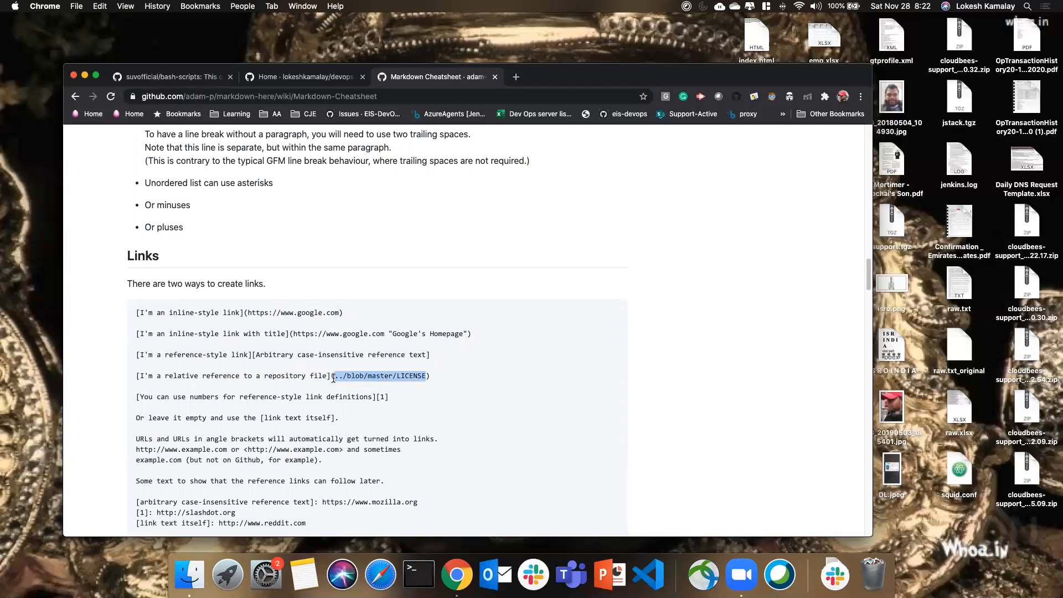
# Step: Examine the cheatsheet's code highlighting examples and compare the table syntax with the rendered table
pyautogui.scroll(-15, 251, 441)
pyautogui.scroll(-15, 250, 441)
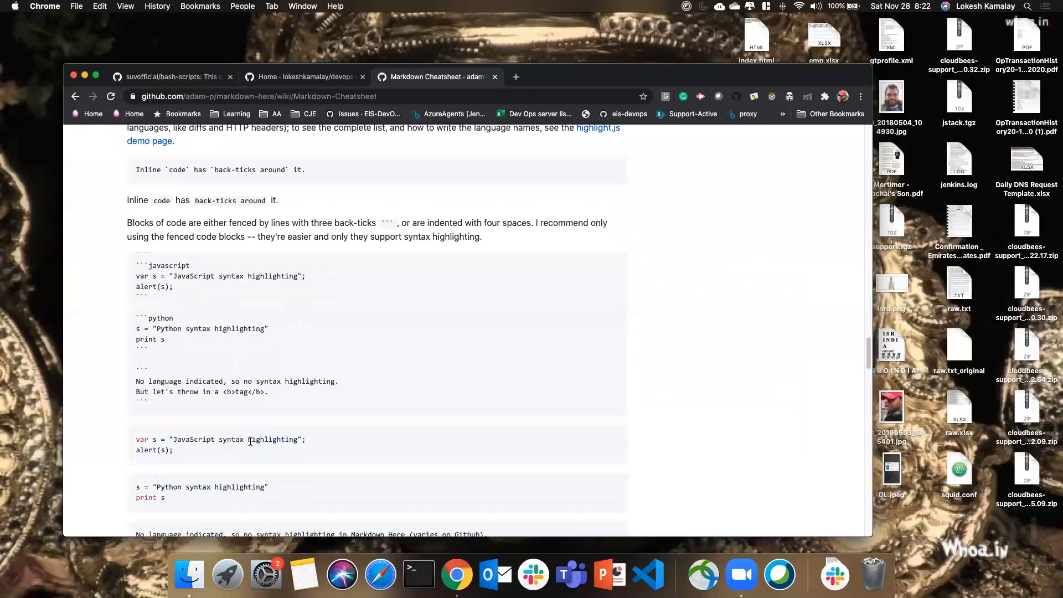
pyautogui.moveTo(144, 442); pyautogui.dragTo(300, 493)
pyautogui.moveTo(138, 238); pyautogui.dragTo(373, 286)
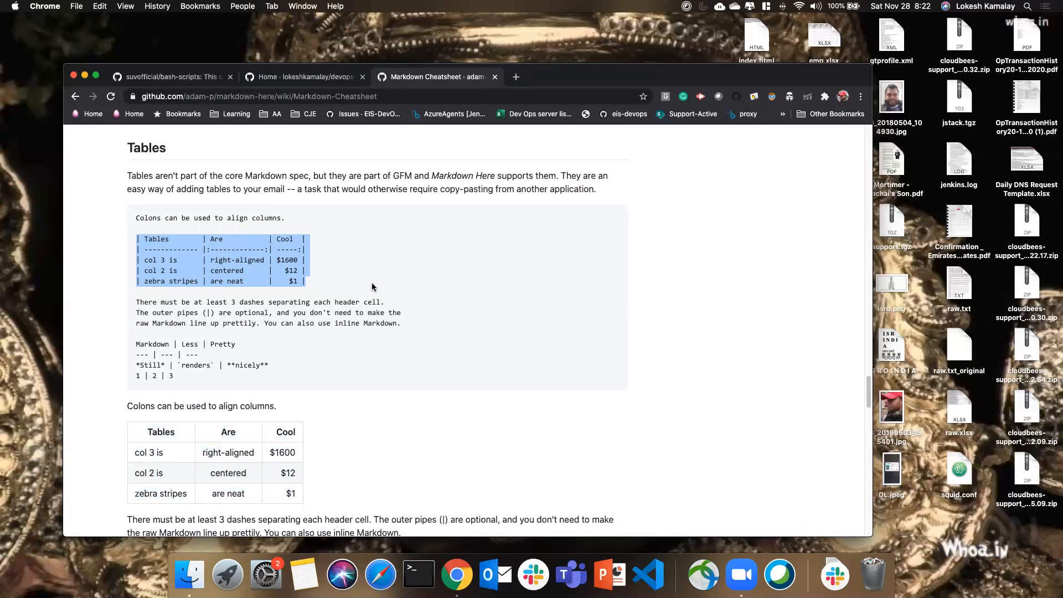
pyautogui.click(178, 270)
pyautogui.moveTo(137, 239); pyautogui.dragTo(350, 282)
pyautogui.moveTo(111, 423); pyautogui.dragTo(252, 426)
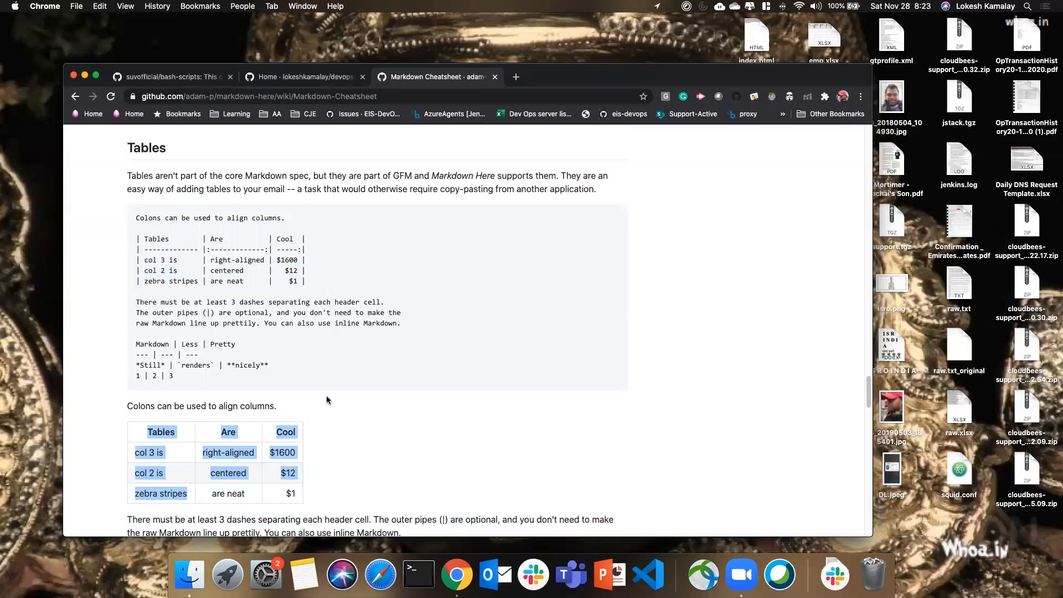
pyautogui.scroll(-3, 424, 431)
pyautogui.scroll(-10, 427, 432)
pyautogui.scroll(20, 427, 430)
# Step: View the devops-training repository's project boards section, and open the same section in the bash-scripts repository
pyautogui.click(314, 76)
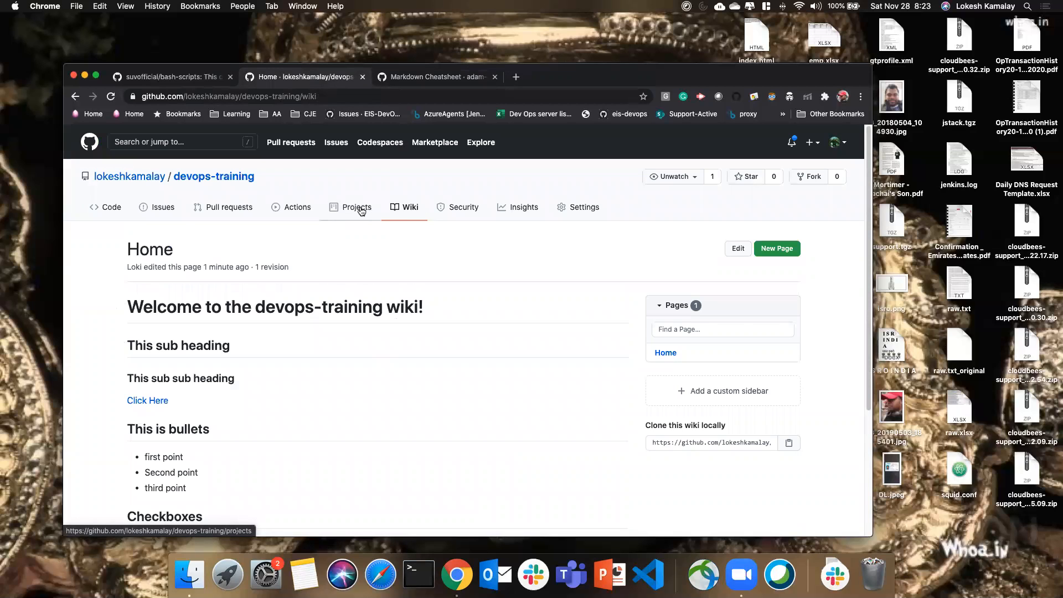
pyautogui.click(350, 208)
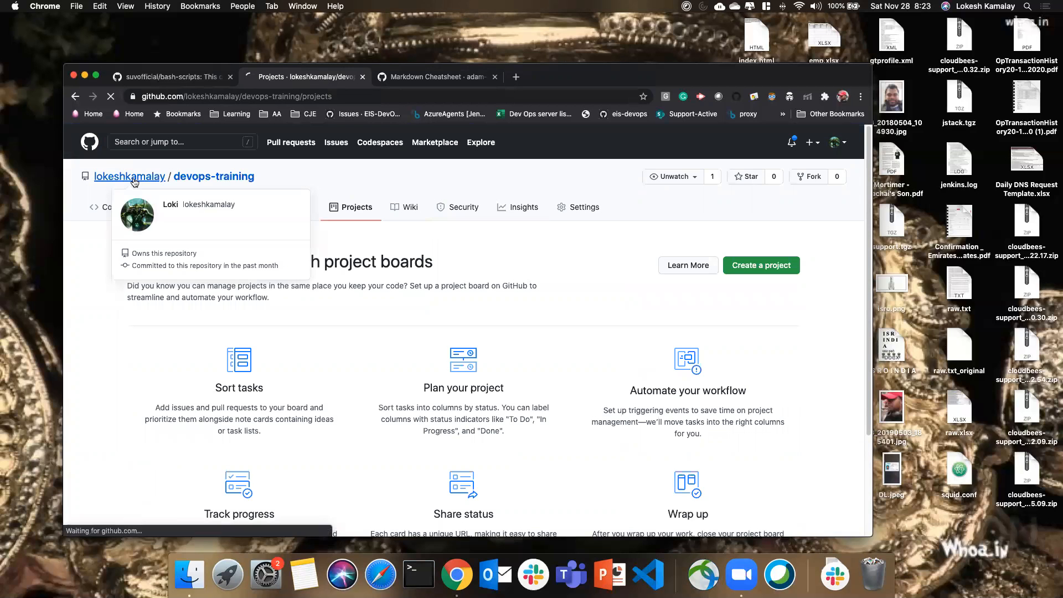
pyautogui.click(176, 80)
pyautogui.click(368, 208)
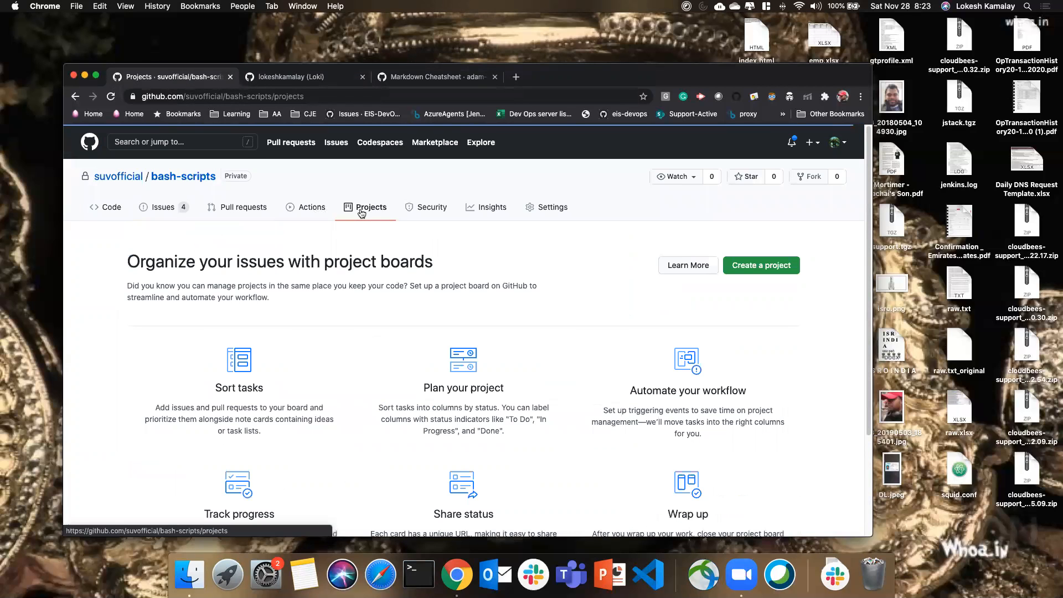
# Step: Start a new project board in the bash-scripts repository and name it "Status Board"
pyautogui.click(743, 267)
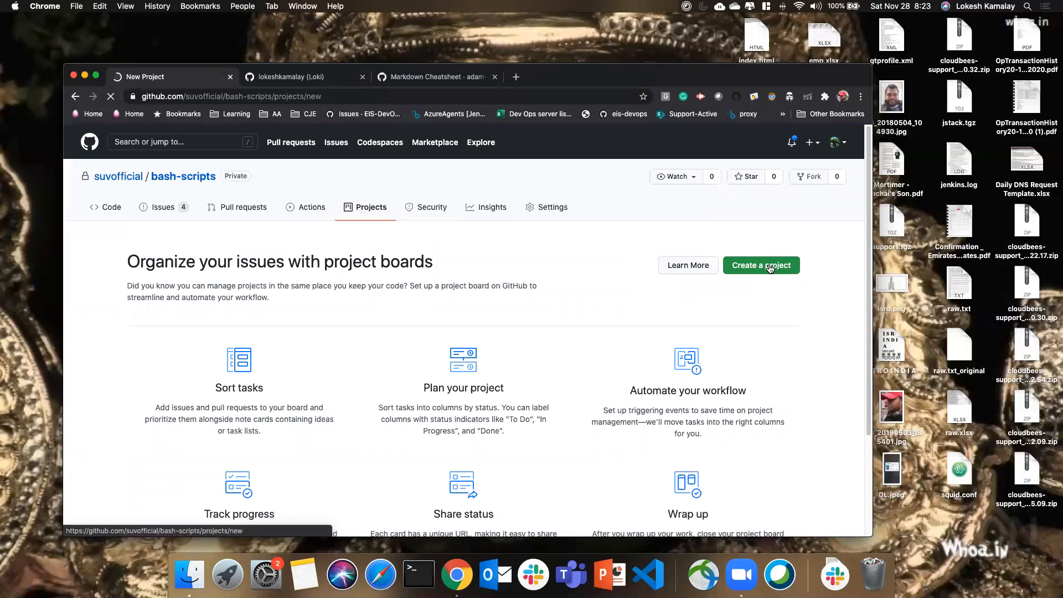
pyautogui.click(313, 312)
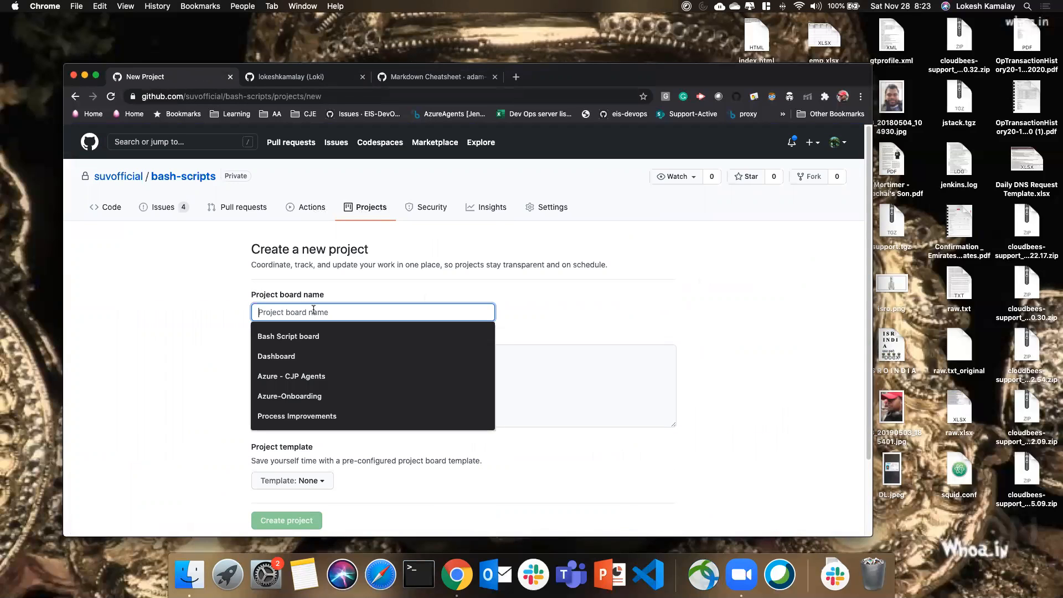
pyautogui.write('Status Board')
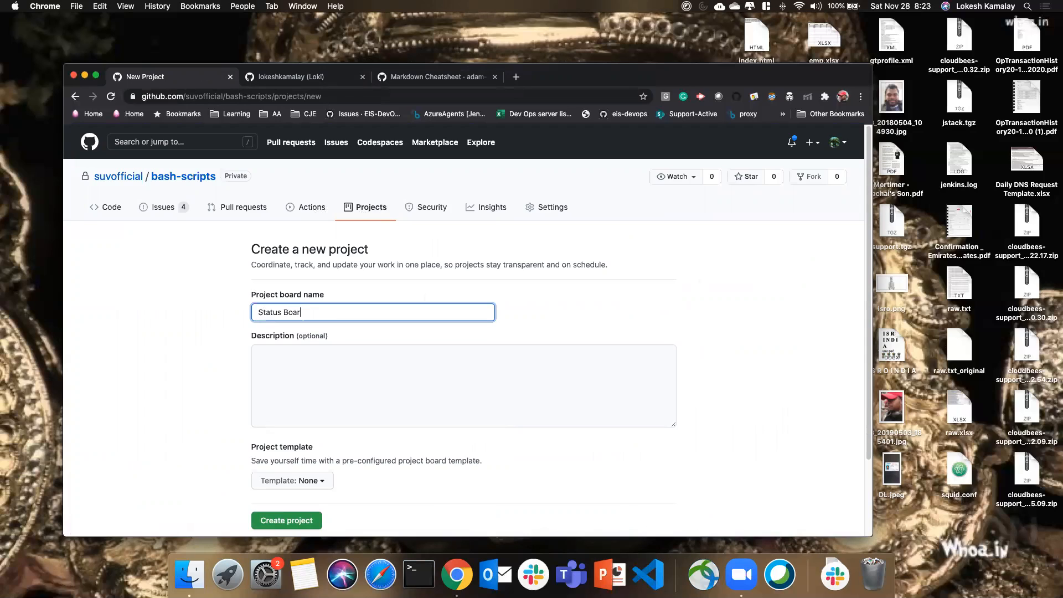
# Step: Describe the board as "Tracking Daily Progress Related to LMN" and create the project without a template
pyautogui.scroll(-3, 315, 245)
pyautogui.click(303, 267)
pyautogui.write('Stat')
pyautogui.press('BackSpace')
pyautogui.press('BackSpace')
pyautogui.press('BackSpace')
pyautogui.press('BackSpace')
pyautogui.write('Tr')
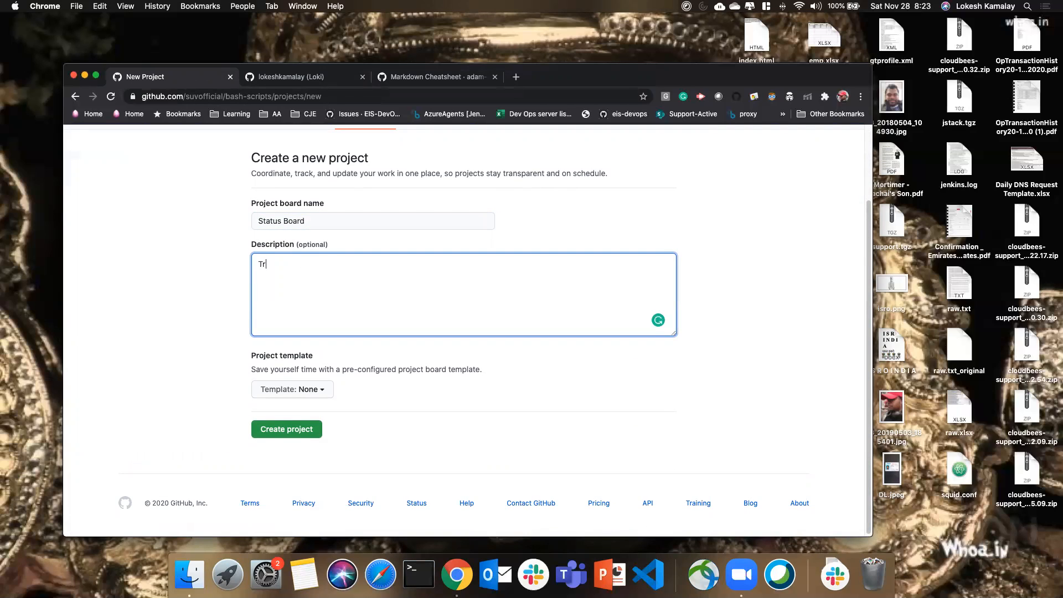
pyautogui.write('acking Daily Progress Related to LMN')
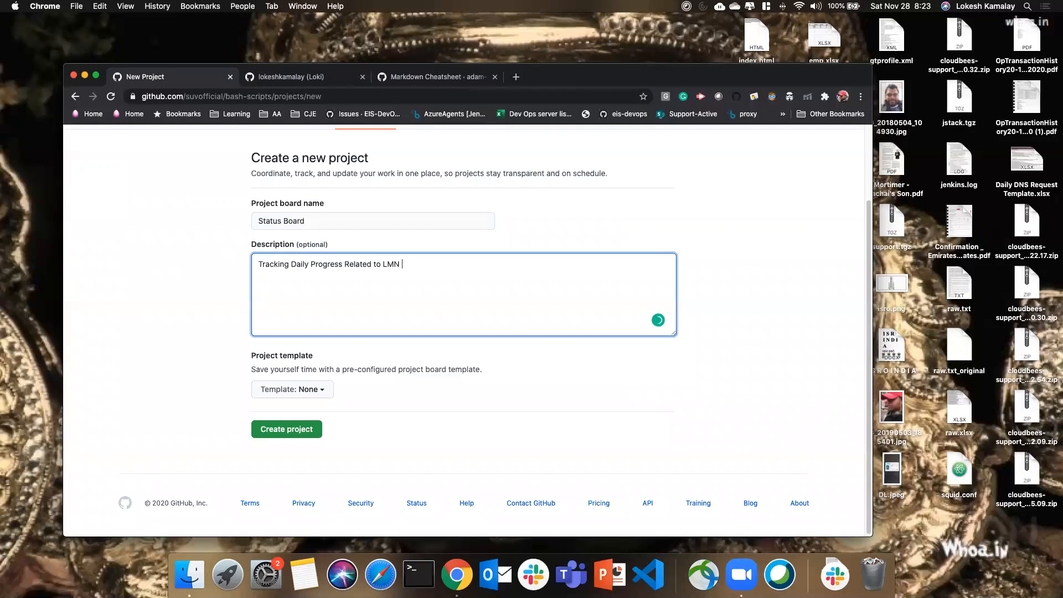
pyautogui.write('t')
pyautogui.click(290, 429)
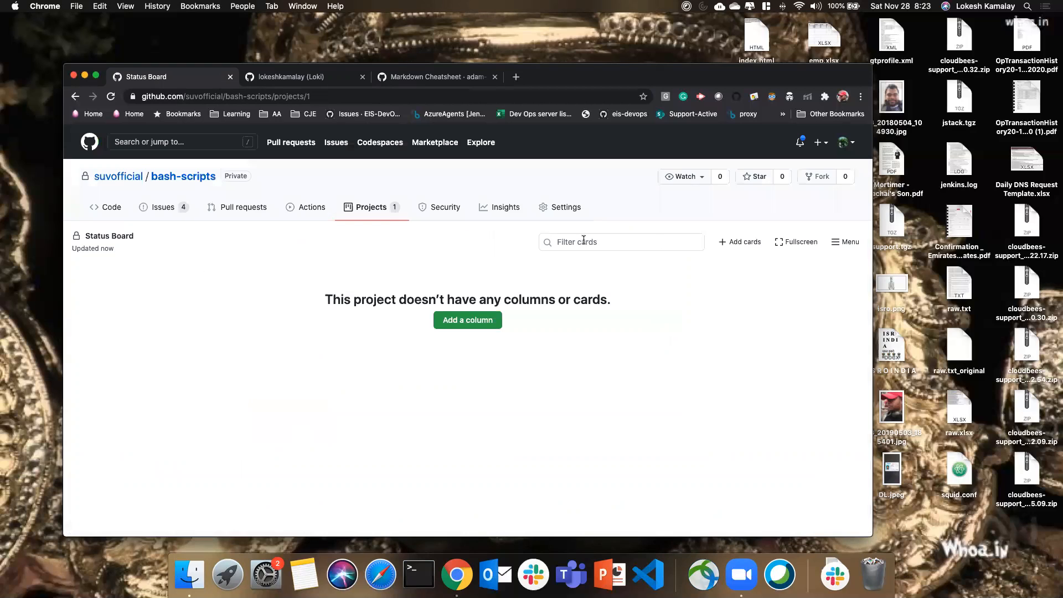
# Step: Add the columns "TODO" and "In Progress" to the Status Board without an automation preset
pyautogui.click(465, 322)
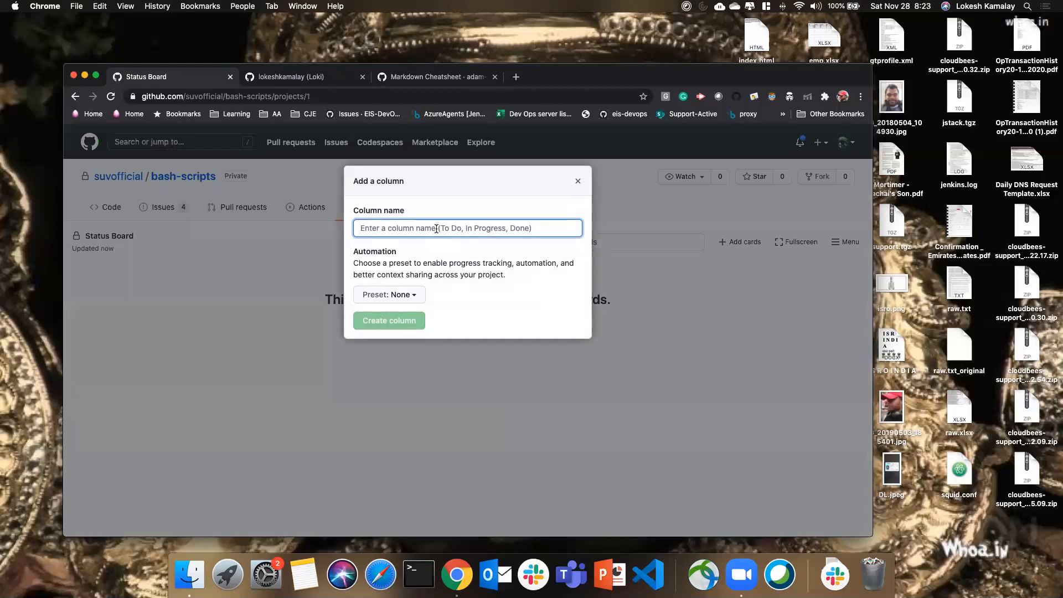
pyautogui.write('TODO')
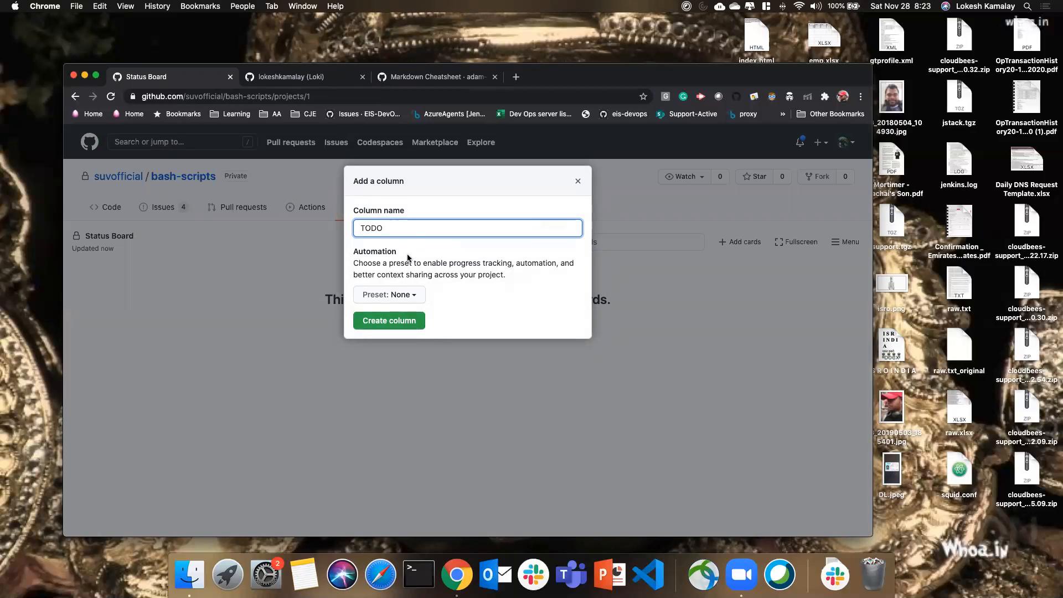
pyautogui.click(389, 320)
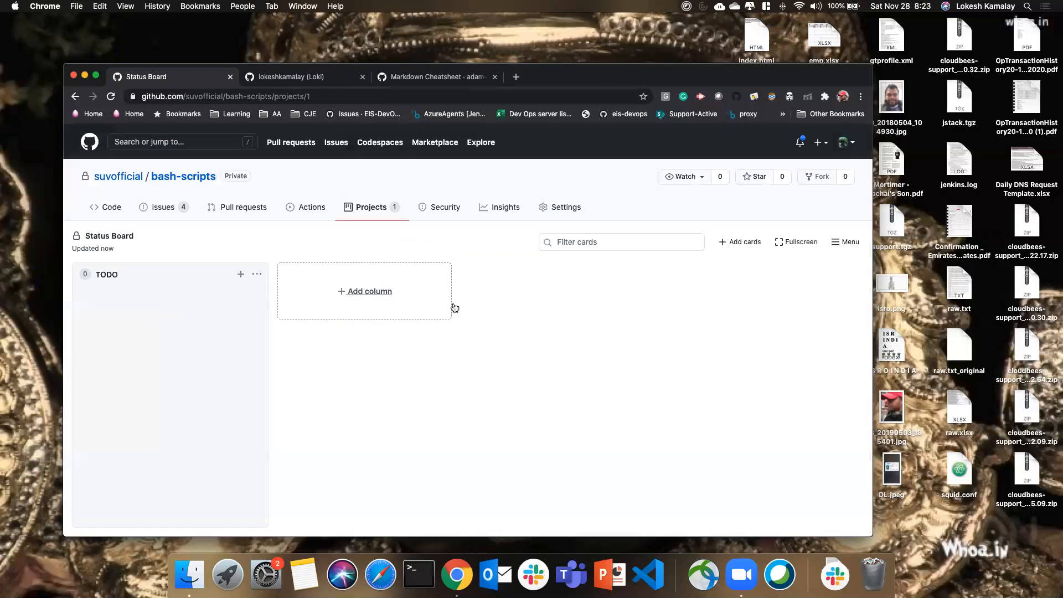
pyautogui.click(358, 292)
pyautogui.write('In Progre')
pyautogui.click(405, 324)
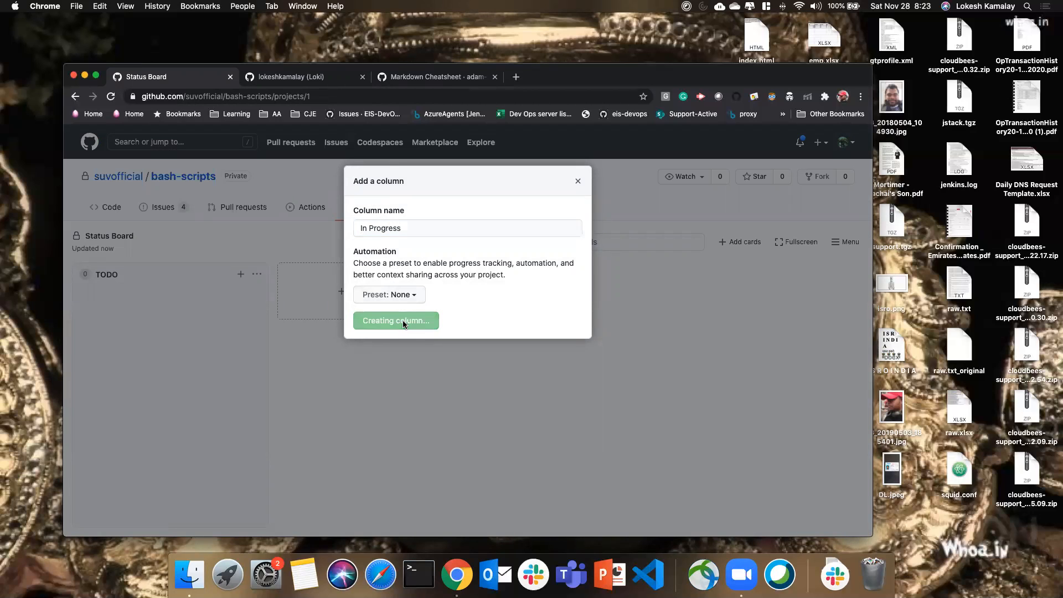
# Step: Add the columns "Blocked" and "Completed" to the Status Board without an automation preset
pyautogui.click(547, 285)
pyautogui.write('Blocked')
pyautogui.click(389, 321)
pyautogui.click(785, 291)
pyautogui.write('Completed')
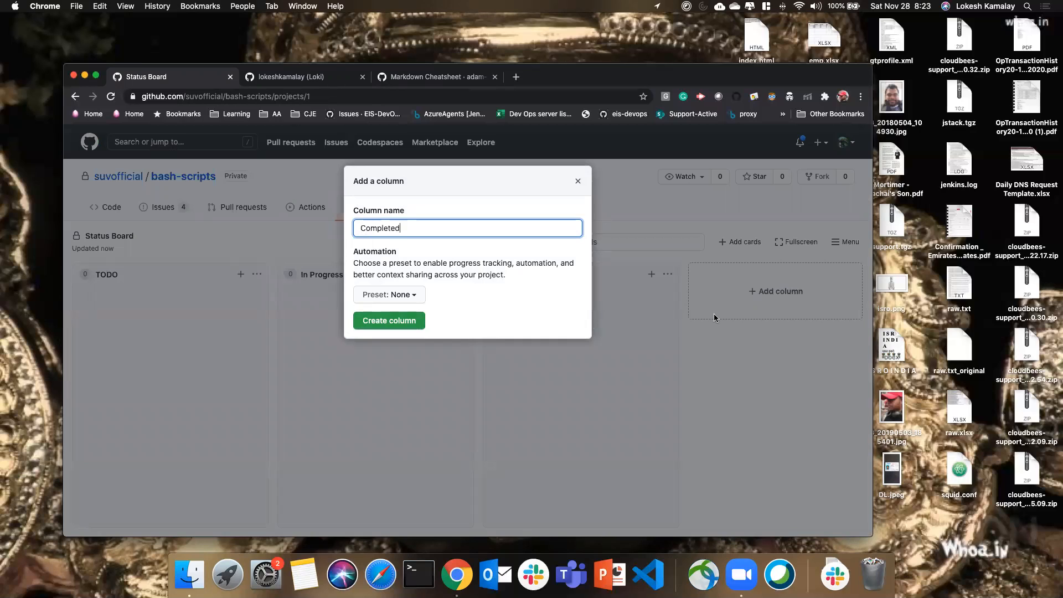
pyautogui.click(379, 324)
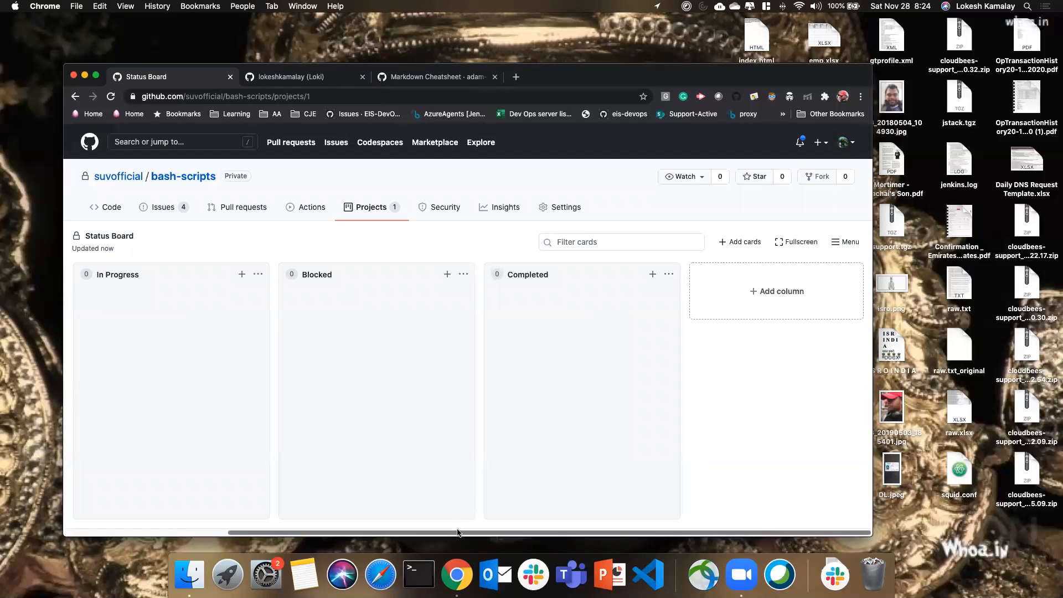
# Step: Check which options the TODO column offers, leaving the column unchanged
pyautogui.hscroll(-5, 277, 443)
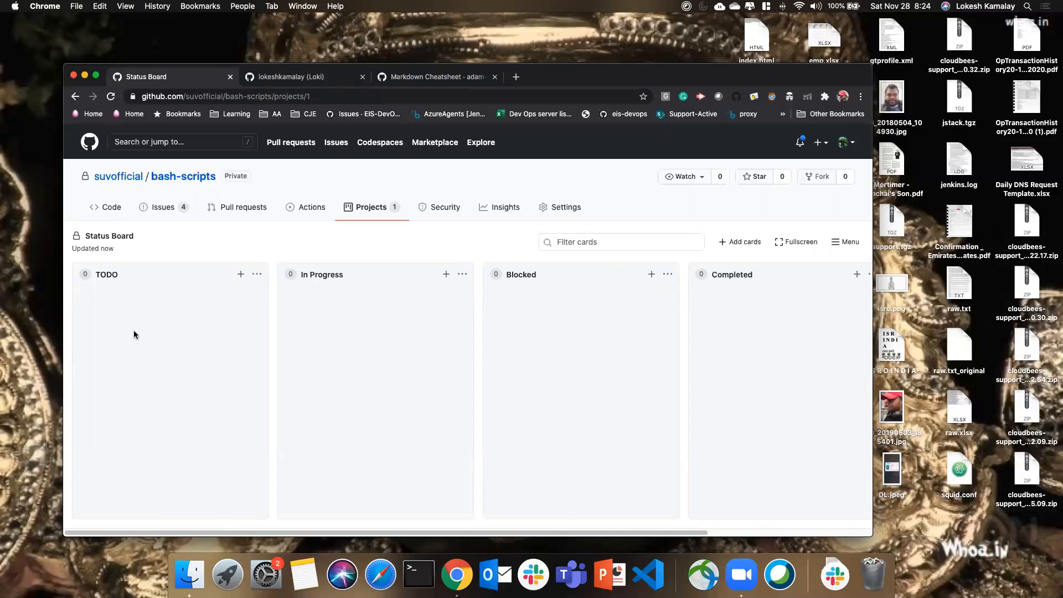
pyautogui.click(257, 275)
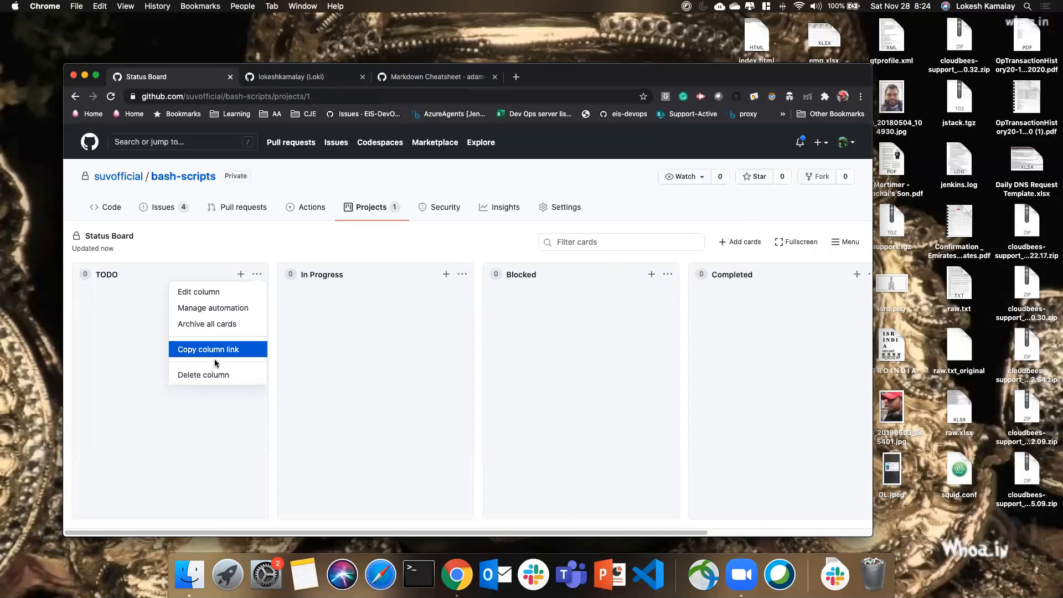
pyautogui.click(96, 342)
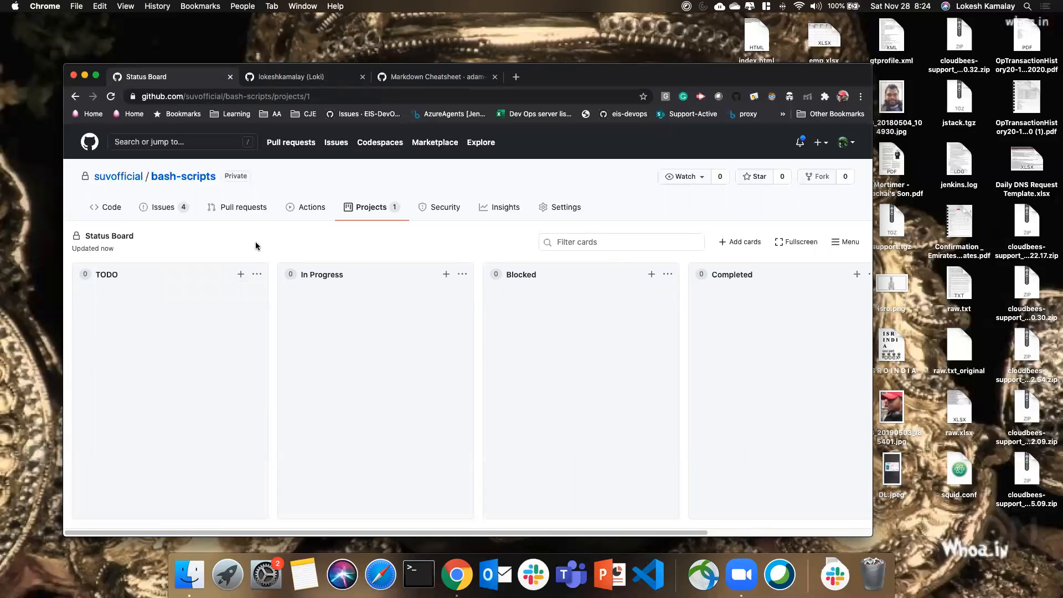
# Step: Open the "Arrays" issue in the bash-scripts repository and assign it to the Status Board project
pyautogui.click(164, 208)
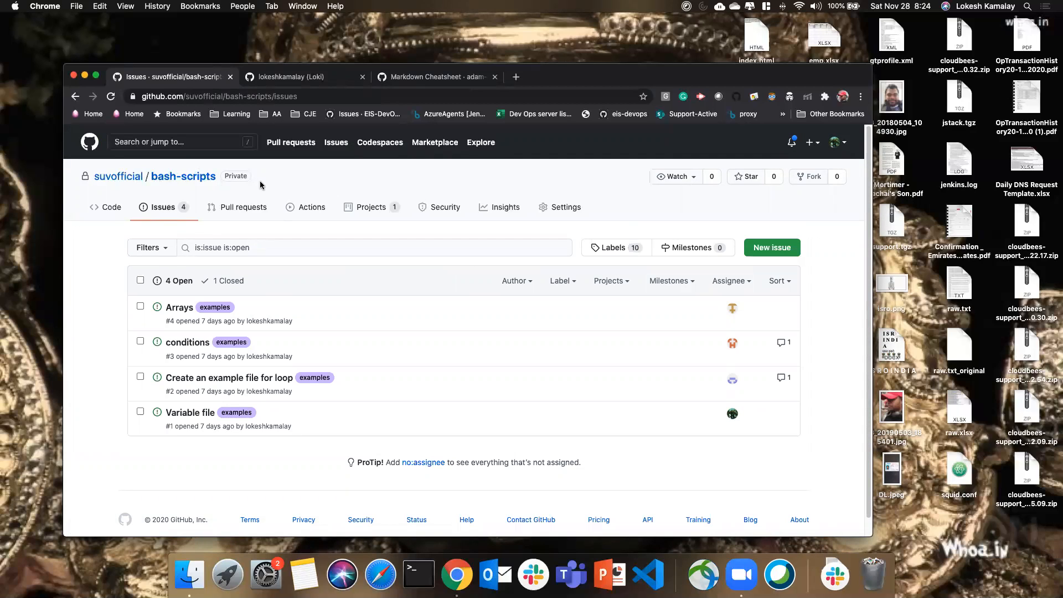
pyautogui.click(187, 312)
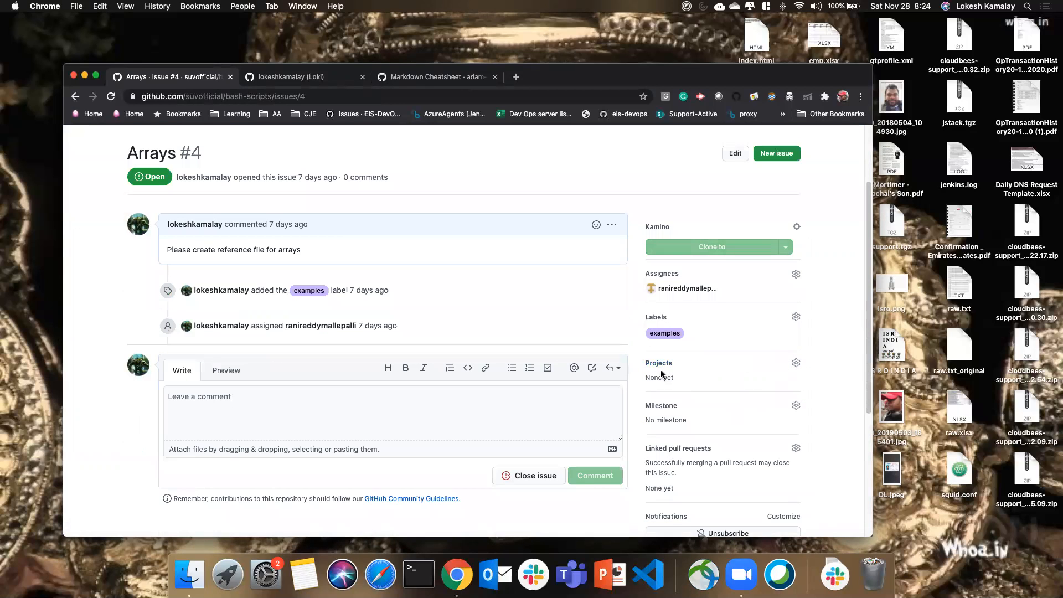
pyautogui.click(797, 364)
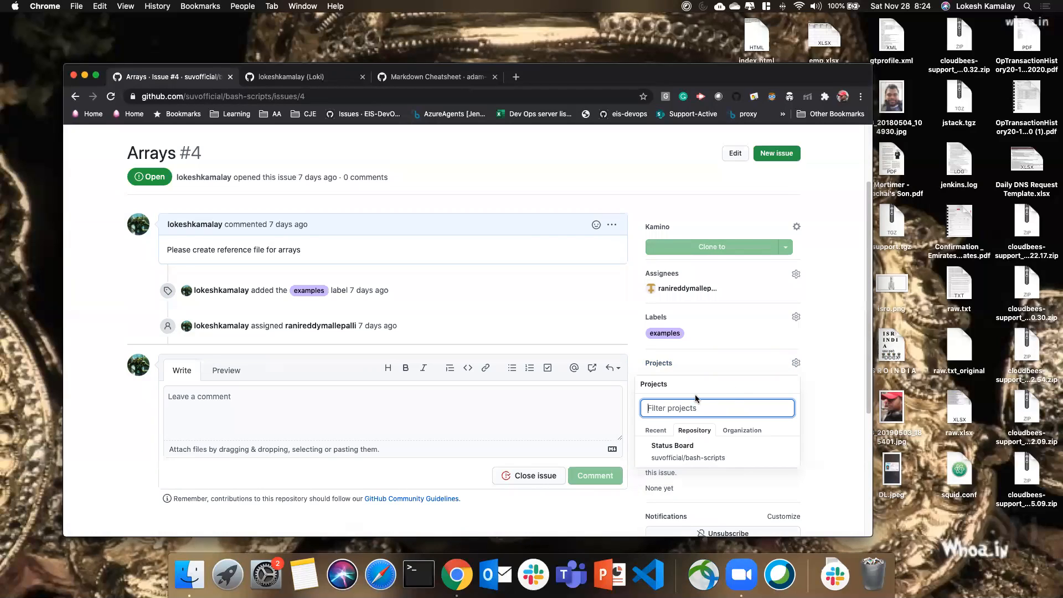
pyautogui.click(692, 453)
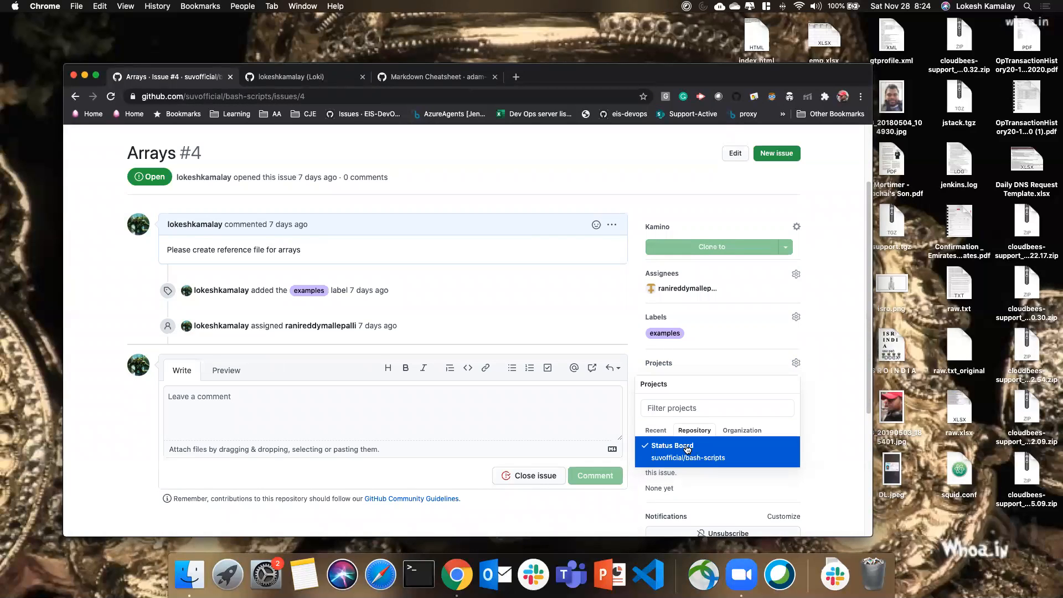
pyautogui.scroll(-3, 774, 455)
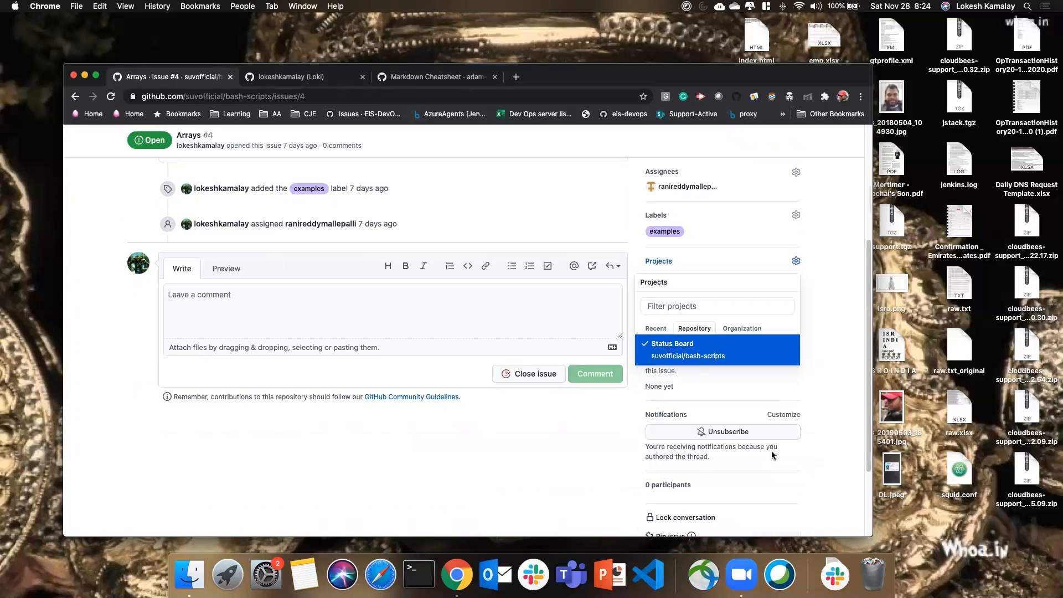
pyautogui.click(843, 363)
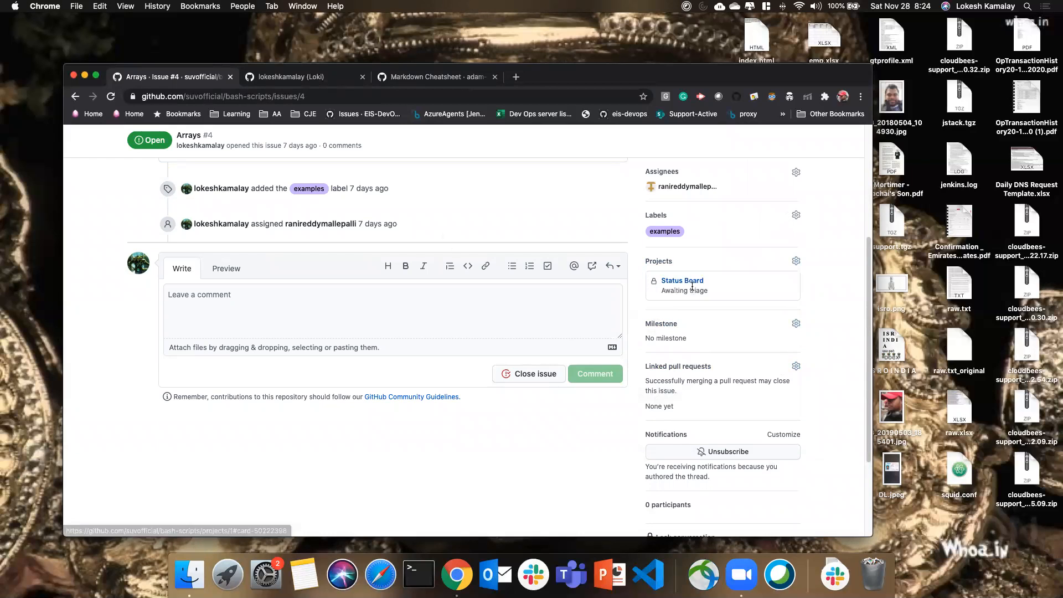
# Step: Return to the issue list, open the "conditions" issue and assign it to the Status Board project
pyautogui.scroll(3, 692, 285)
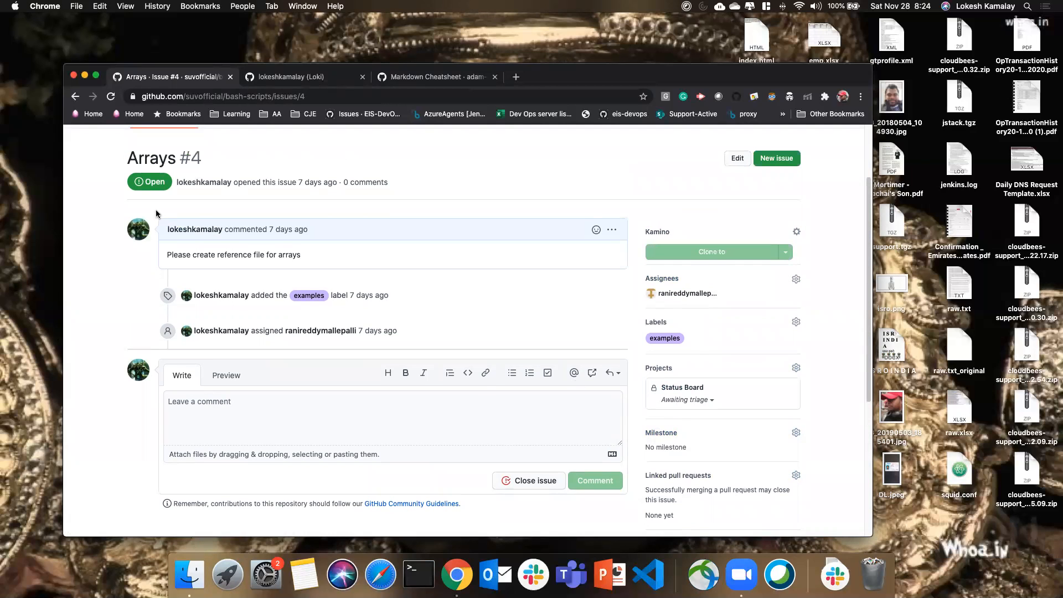
pyautogui.scroll(3, 156, 214)
pyautogui.click(147, 205)
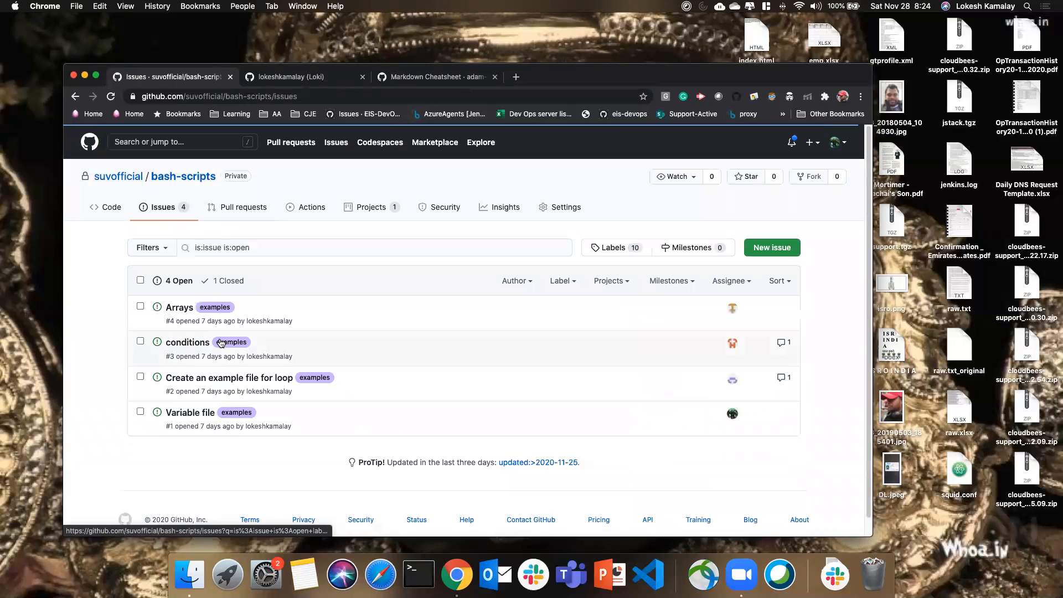
pyautogui.click(178, 343)
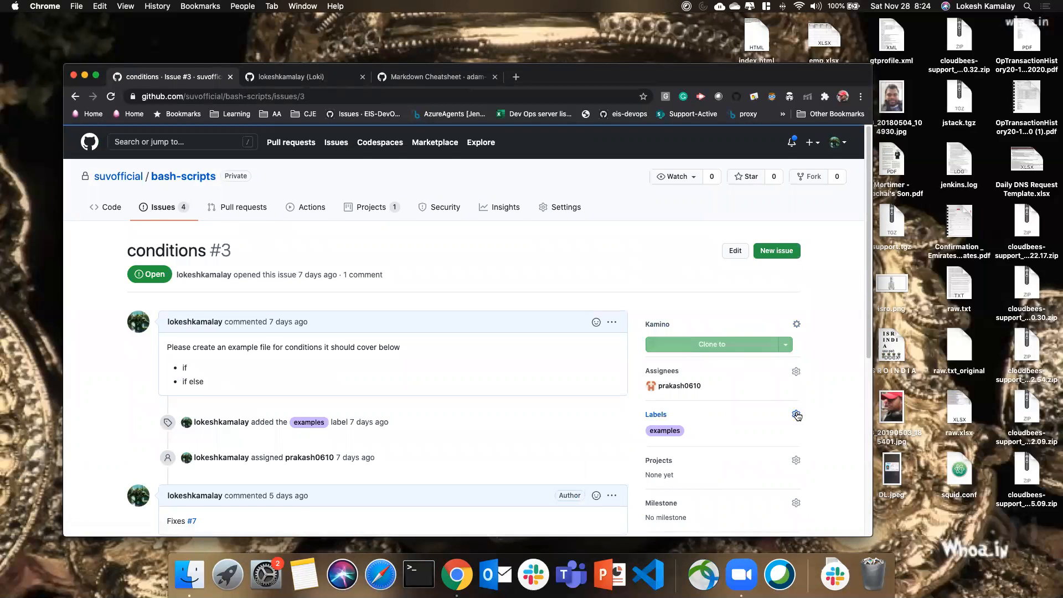
pyautogui.scroll(-4, 775, 444)
pyautogui.click(796, 353)
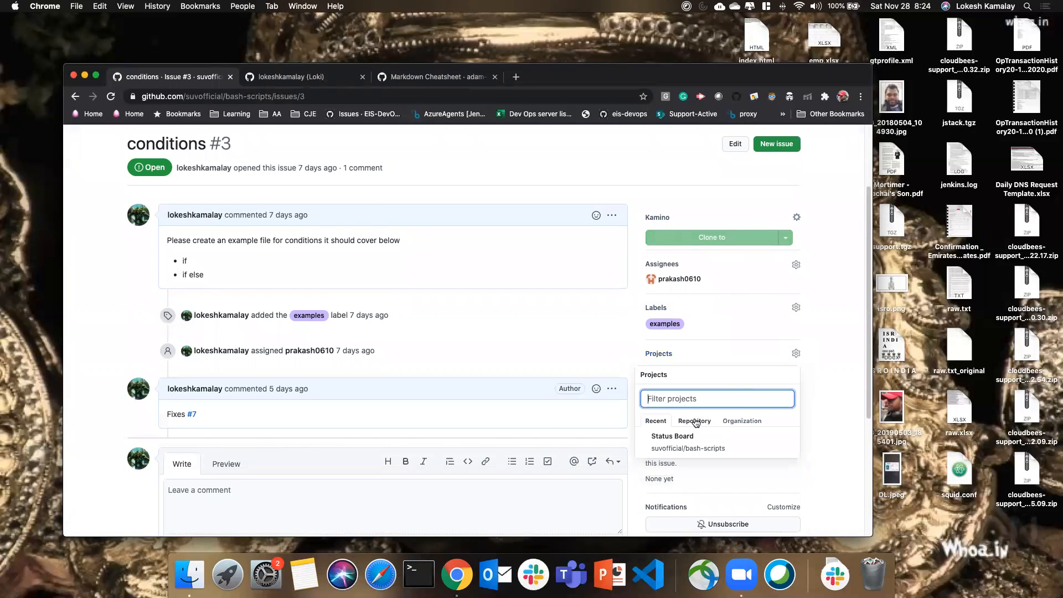
pyautogui.click(693, 436)
pyautogui.click(464, 299)
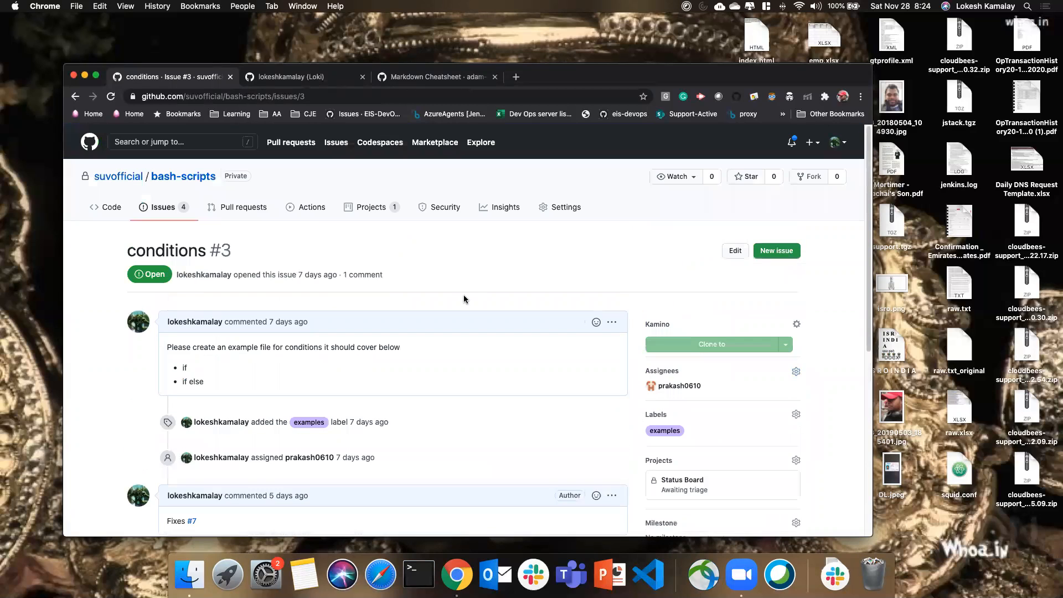
# Step: Open the Status Board project from the repository's projects and widen the browser window
pyautogui.click(388, 208)
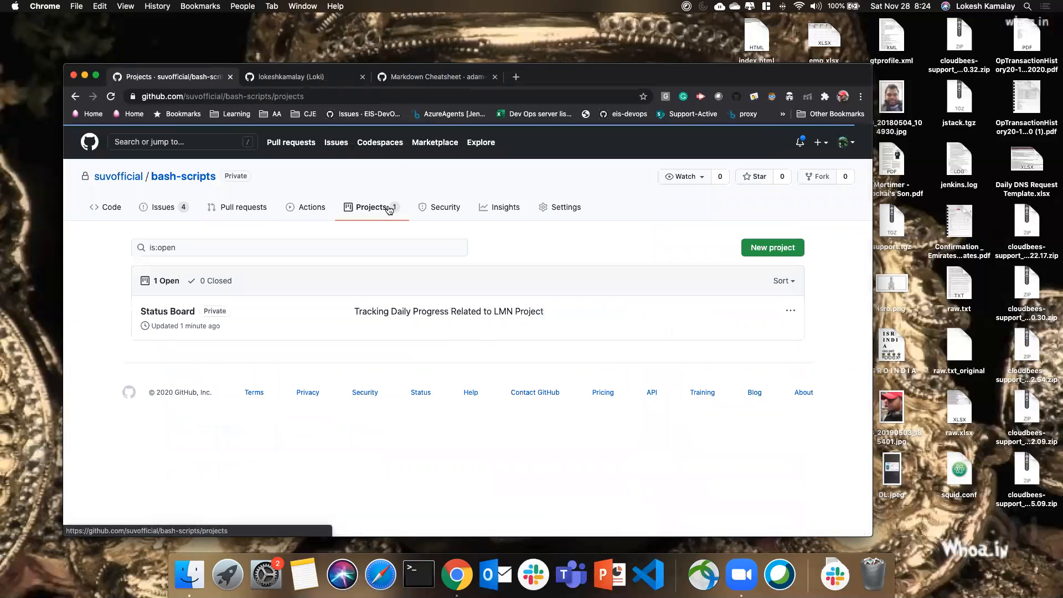
pyautogui.click(167, 311)
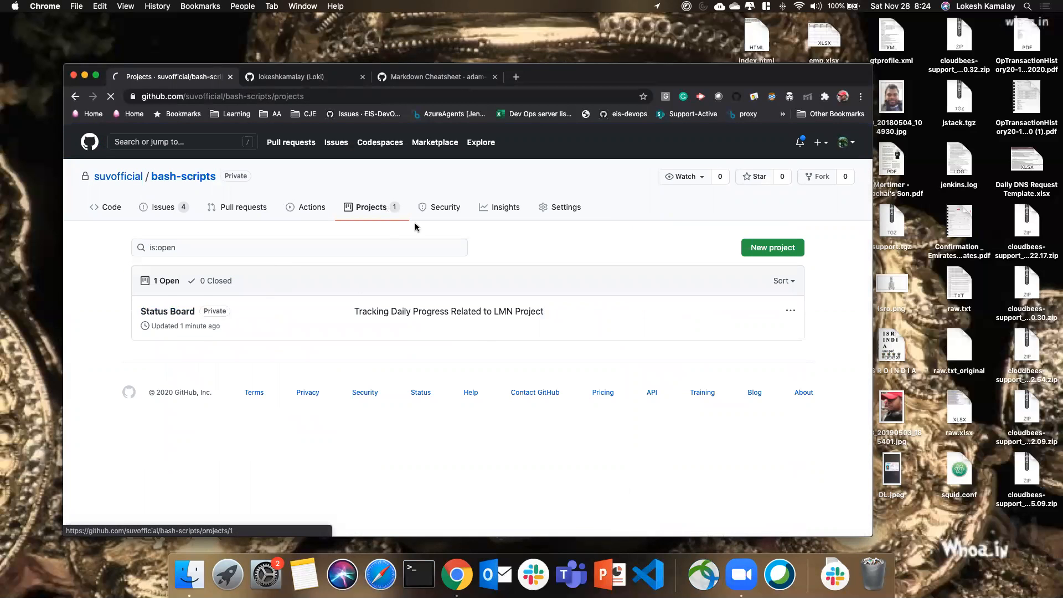
pyautogui.moveTo(875, 534); pyautogui.dragTo(1052, 535)
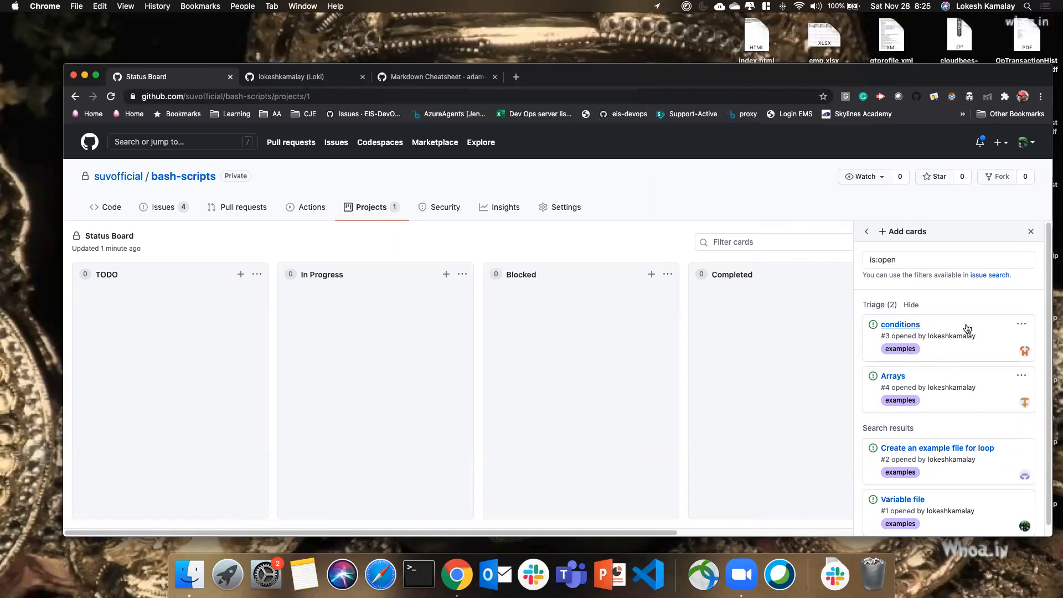
# Step: Place "conditions" and "Create an example file for loop" in Completed, "Variable file" in In Progress and "Arrays" in Blocked, and close the card list
pyautogui.moveTo(961, 328); pyautogui.dragTo(806, 304)
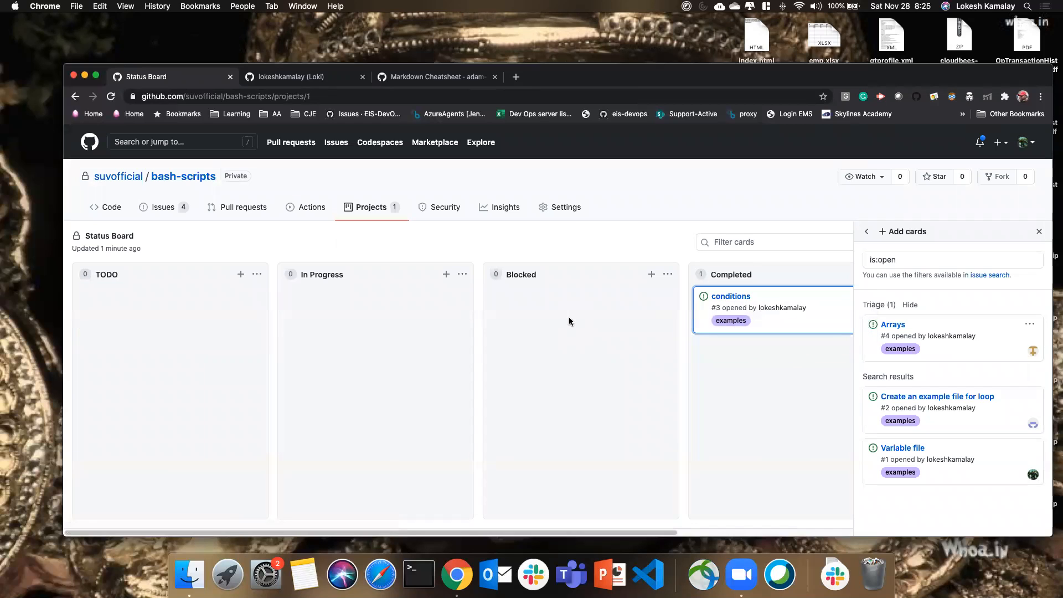
pyautogui.moveTo(994, 399); pyautogui.dragTo(847, 382)
pyautogui.moveTo(997, 407); pyautogui.dragTo(439, 309)
pyautogui.moveTo(1002, 333); pyautogui.dragTo(624, 307)
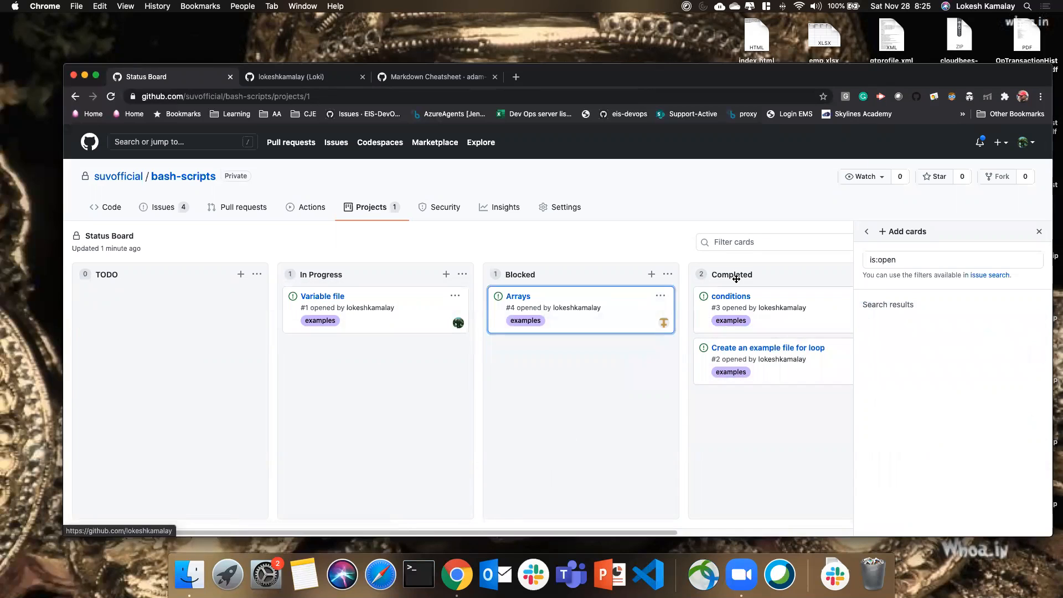
pyautogui.click(1039, 232)
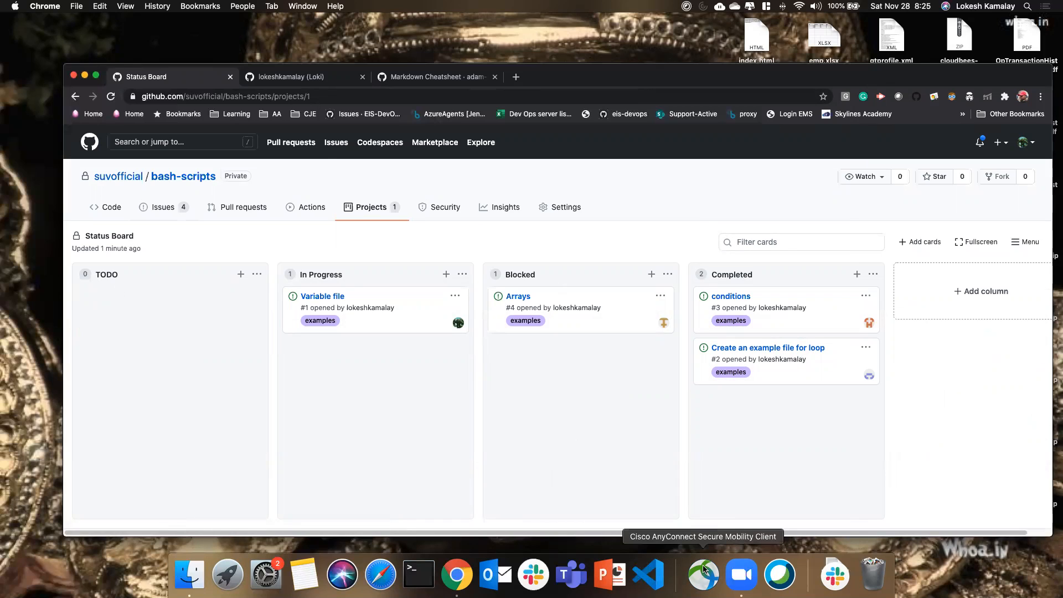
# Step: Examine the full details of the "Variable file" issue from its board card, and return to the Status Board
pyautogui.click(319, 297)
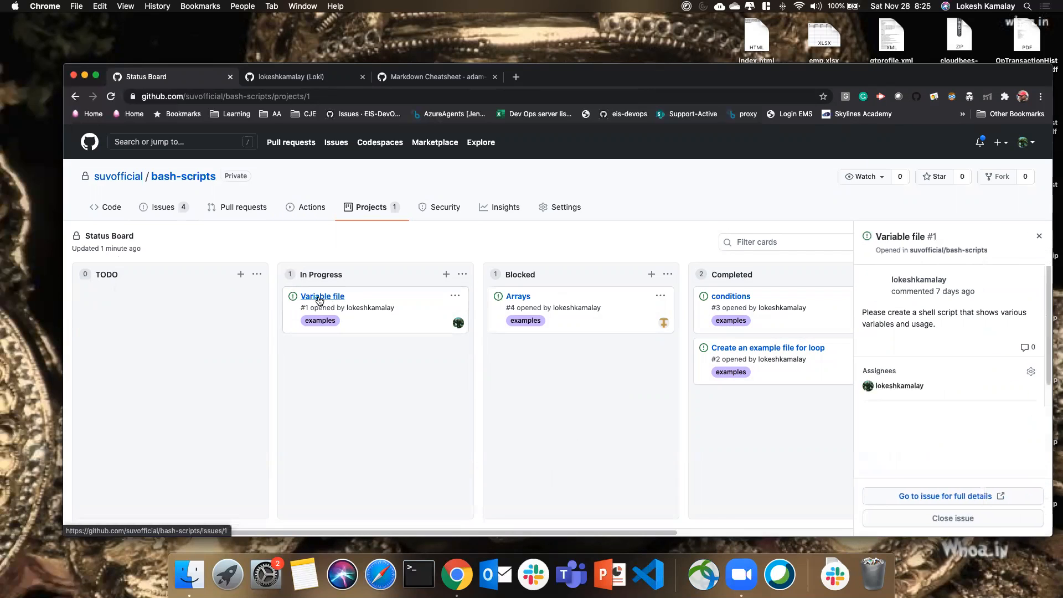
pyautogui.click(948, 497)
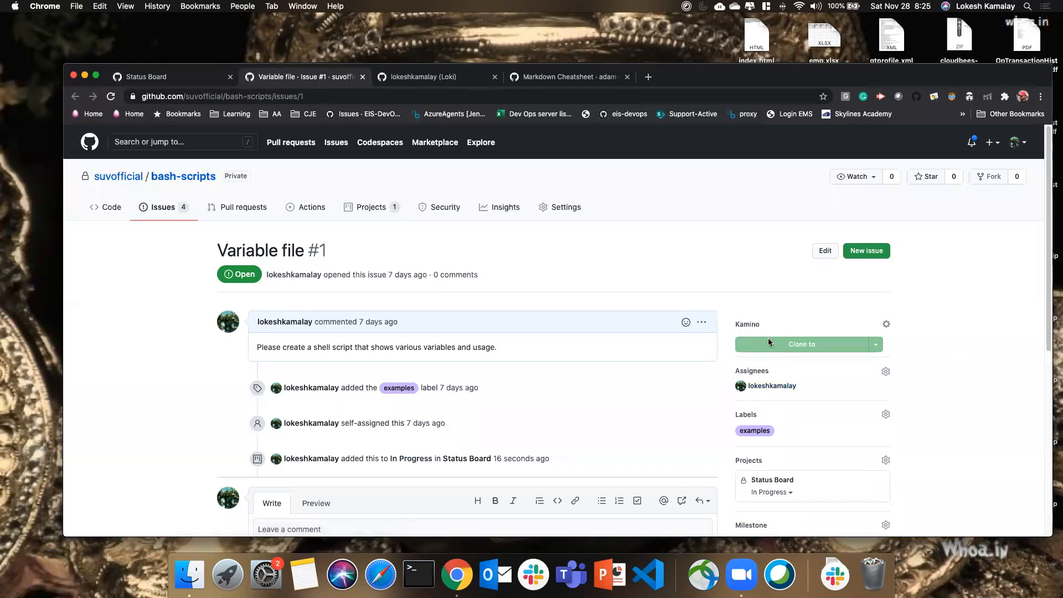
pyautogui.scroll(-4, 790, 348)
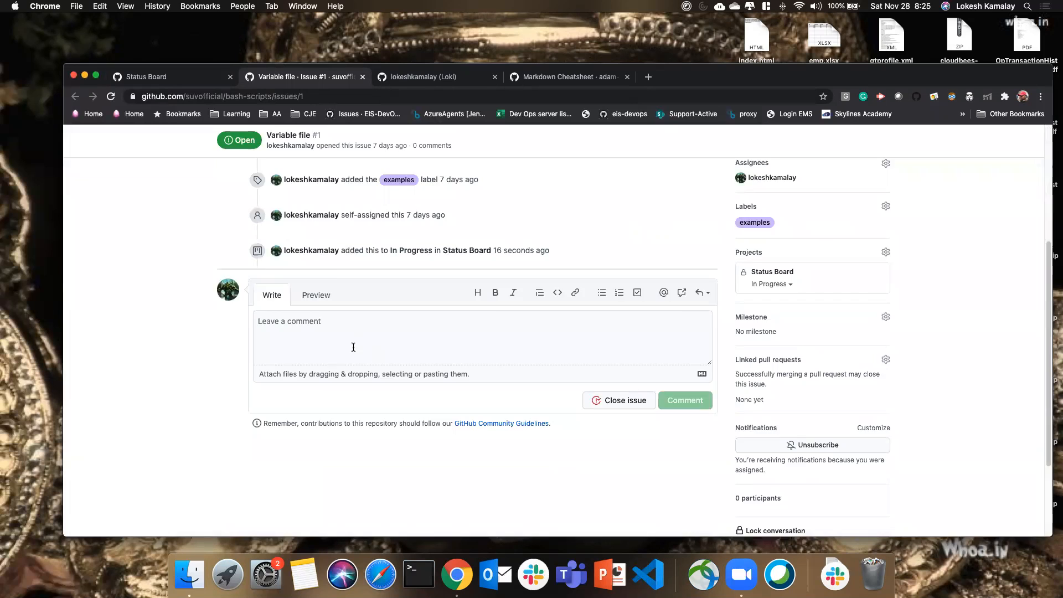
pyautogui.scroll(4, 353, 347)
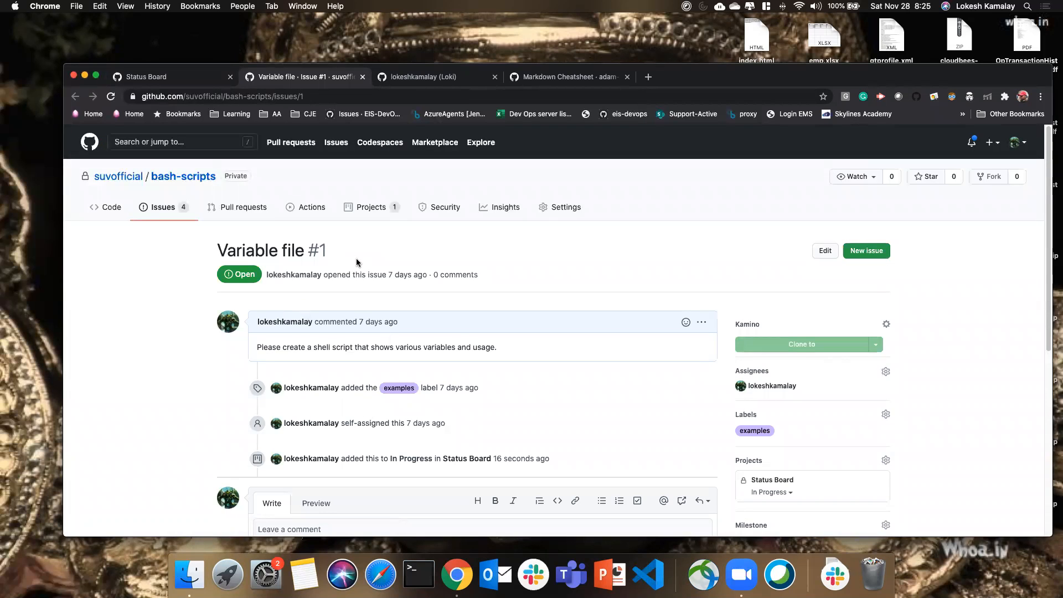
pyautogui.click(183, 77)
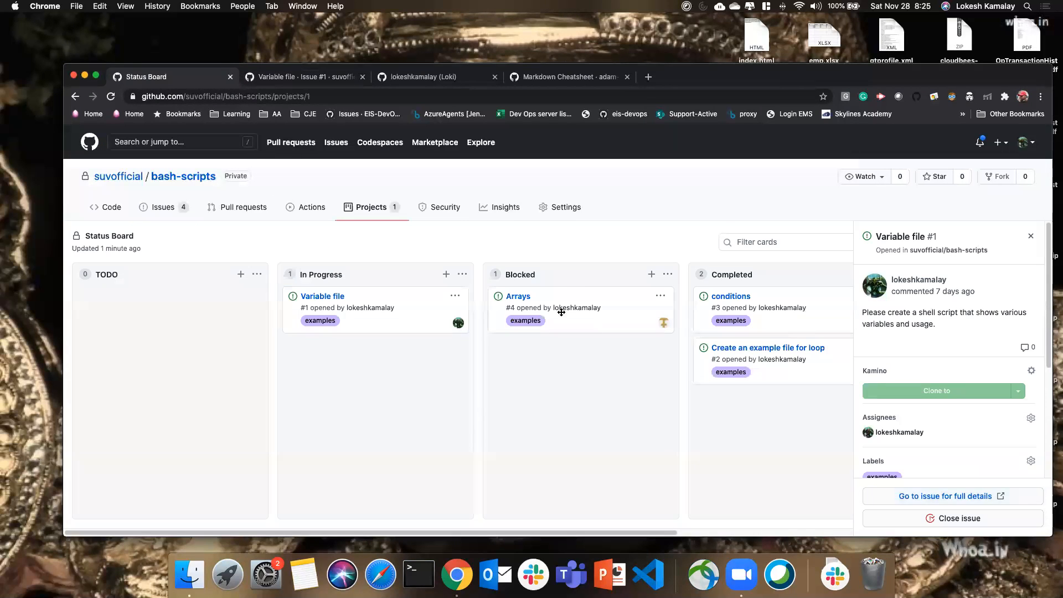
# Step: Examine the full details of the "Arrays" issue from its card, and return to the board with the card details closed
pyautogui.click(520, 299)
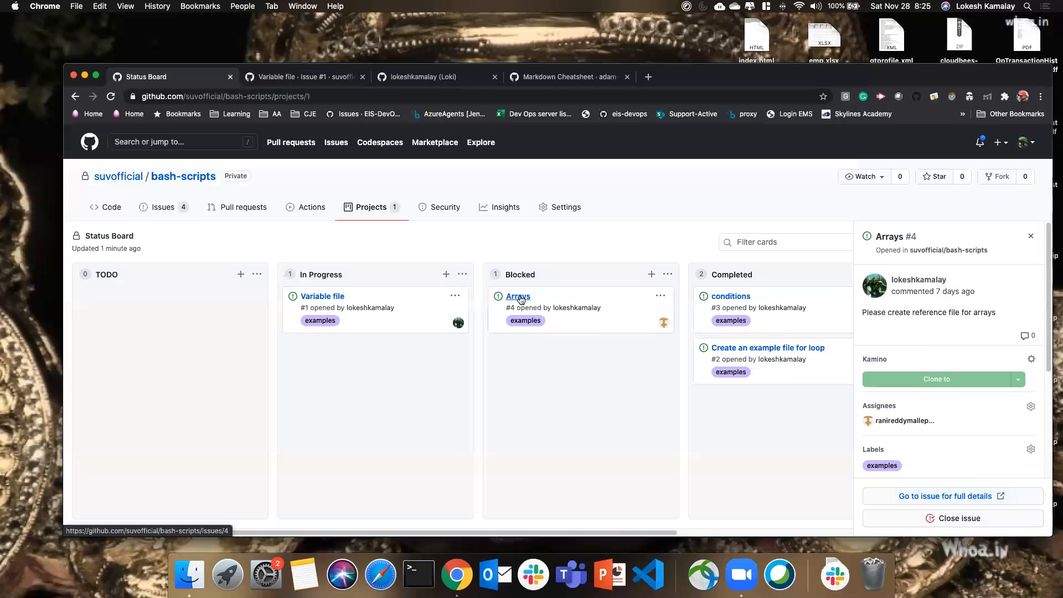
pyautogui.click(974, 496)
pyautogui.scroll(-4, 302, 367)
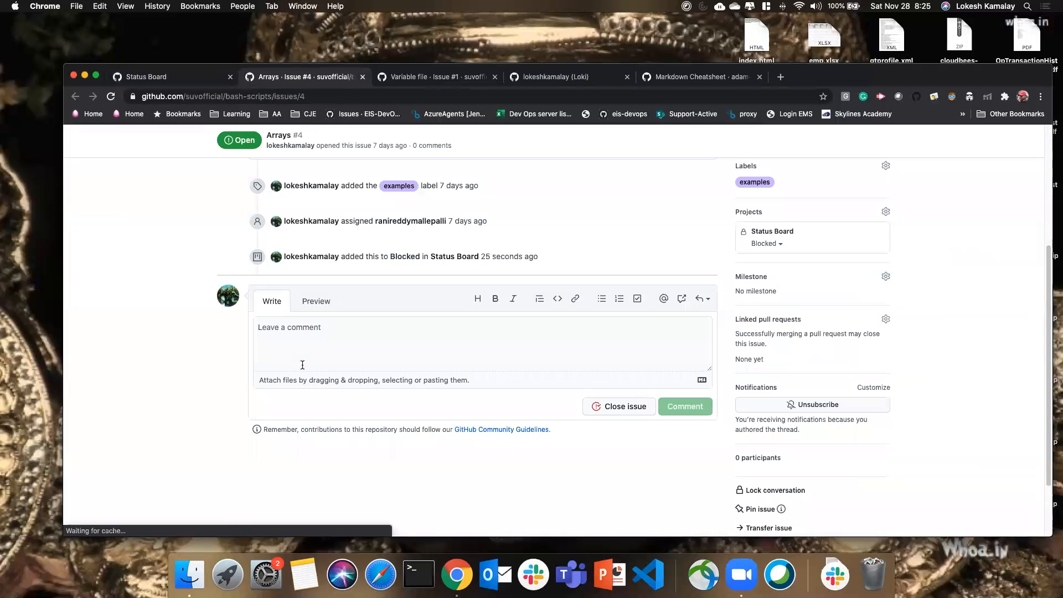
pyautogui.scroll(2, 302, 366)
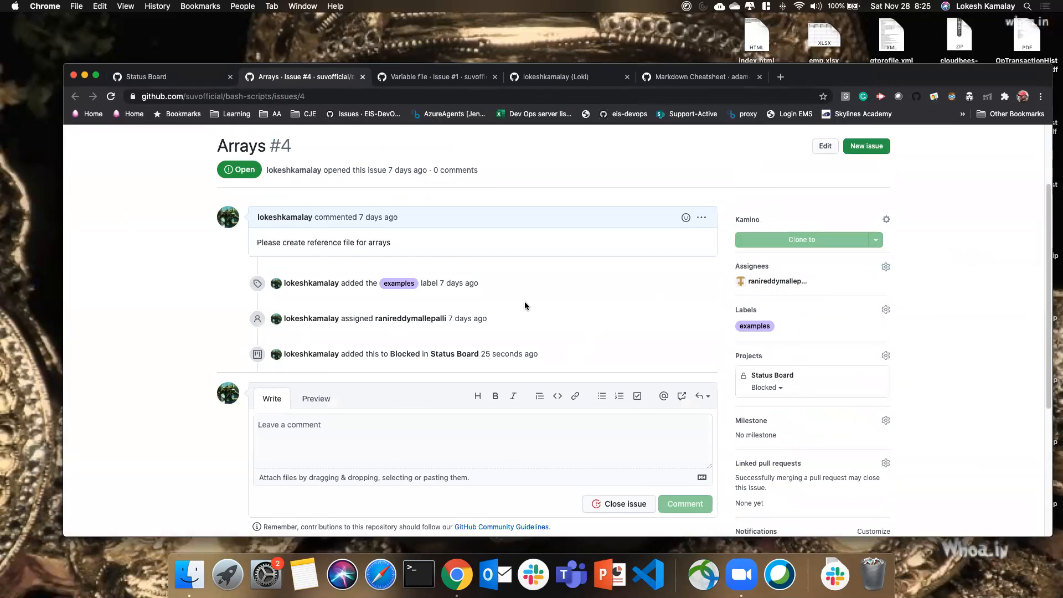
pyautogui.click(183, 80)
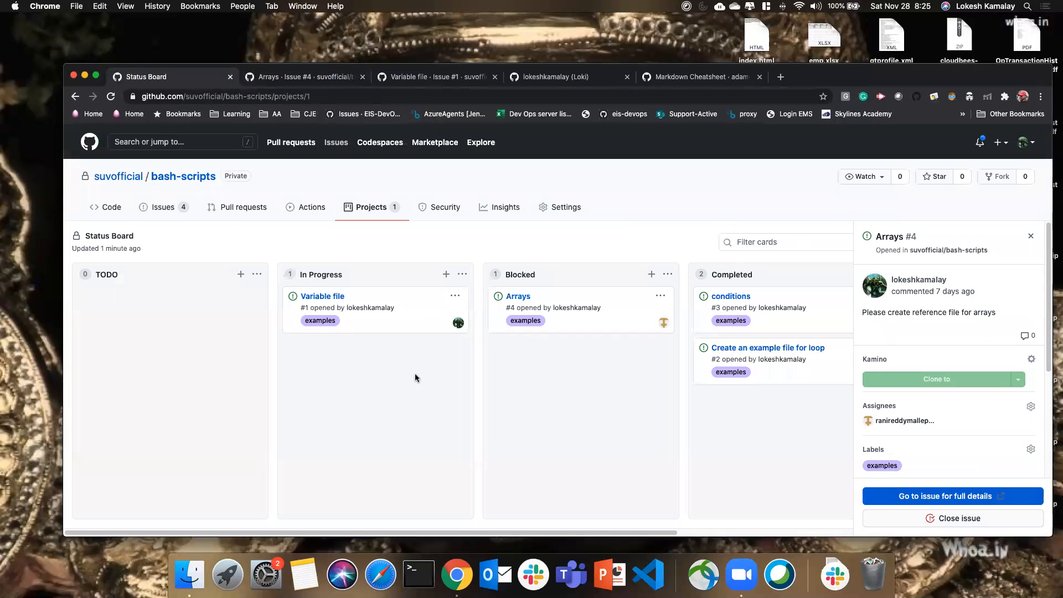
pyautogui.click(1032, 236)
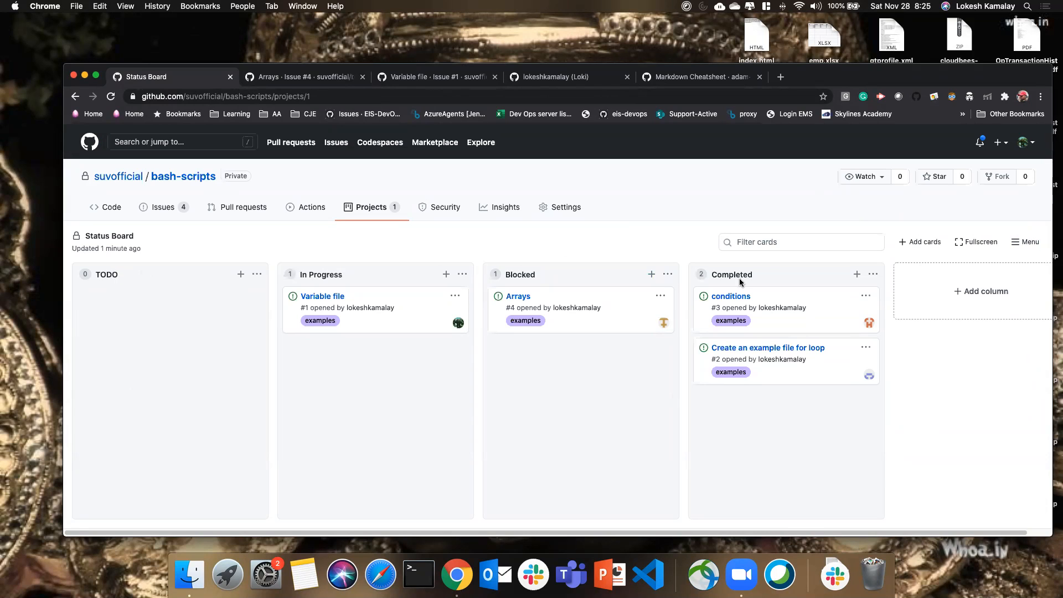
# Step: Automate the TODO column with the To do preset, covering newly added and reopened issues and pull requests
pyautogui.click(256, 274)
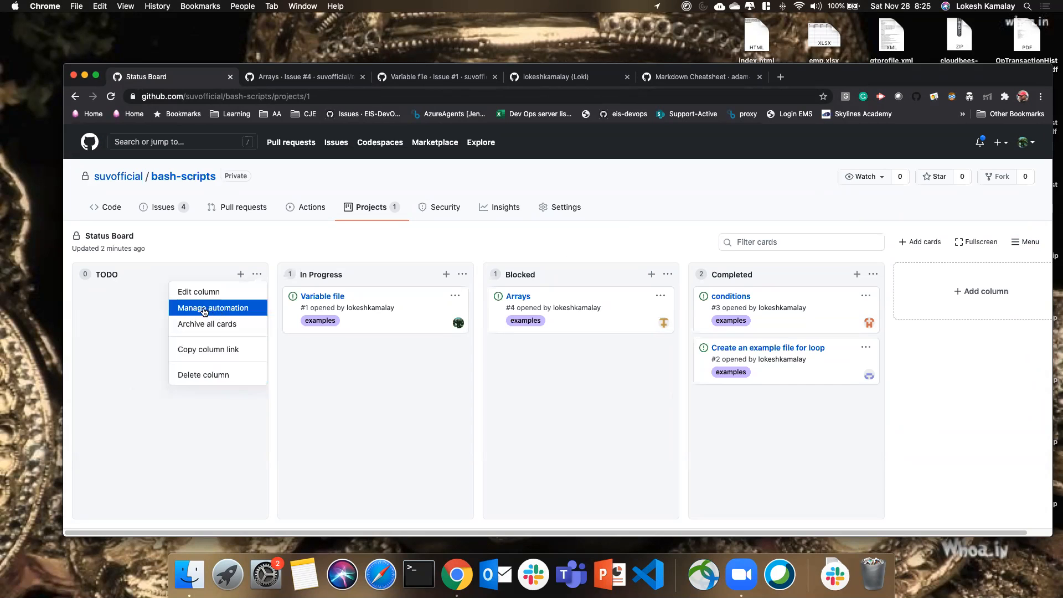
pyautogui.click(224, 309)
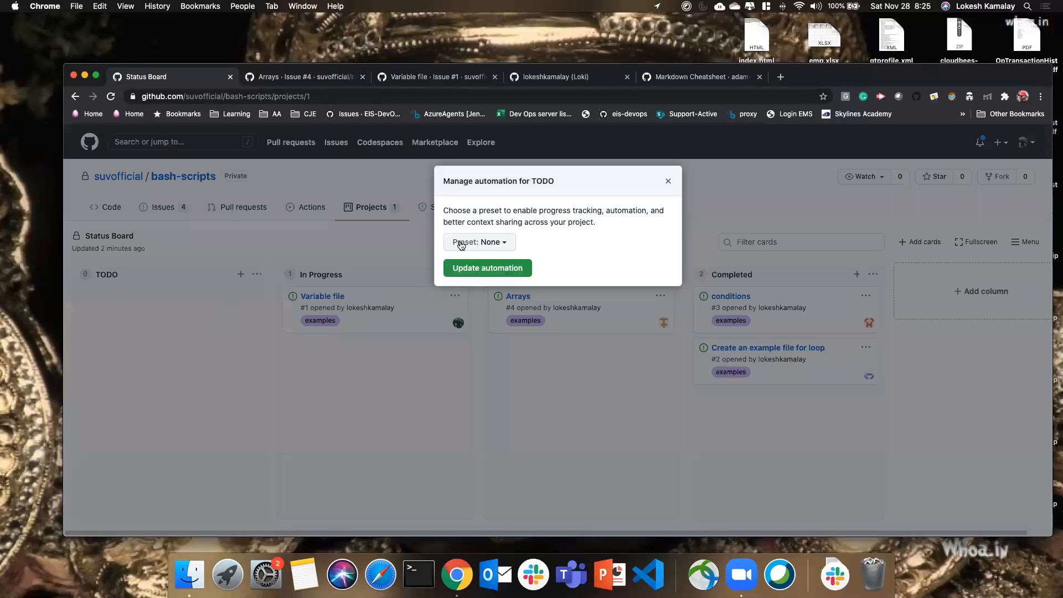
pyautogui.click(506, 244)
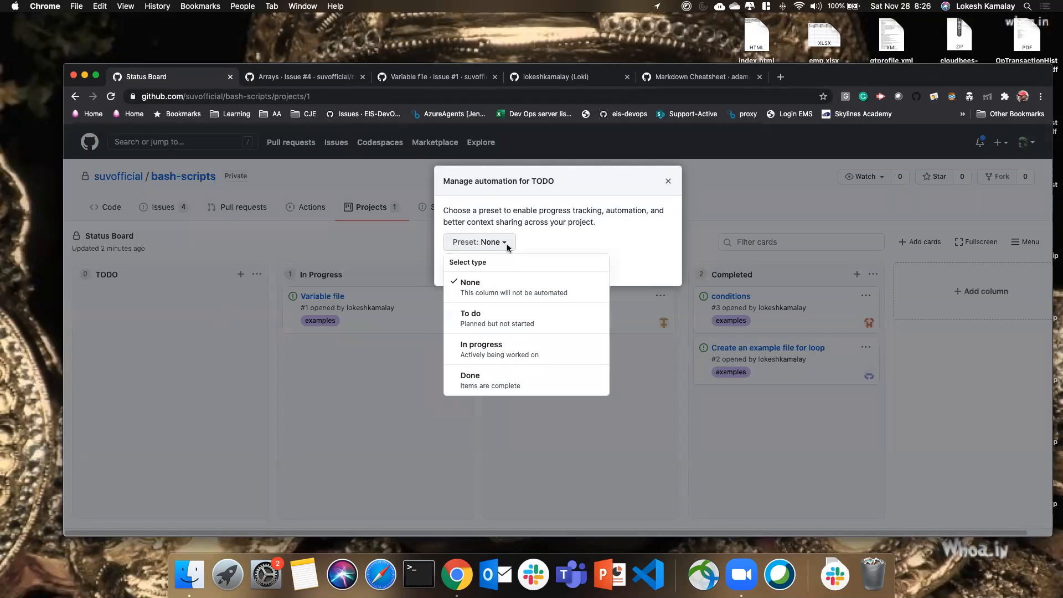
pyautogui.click(508, 324)
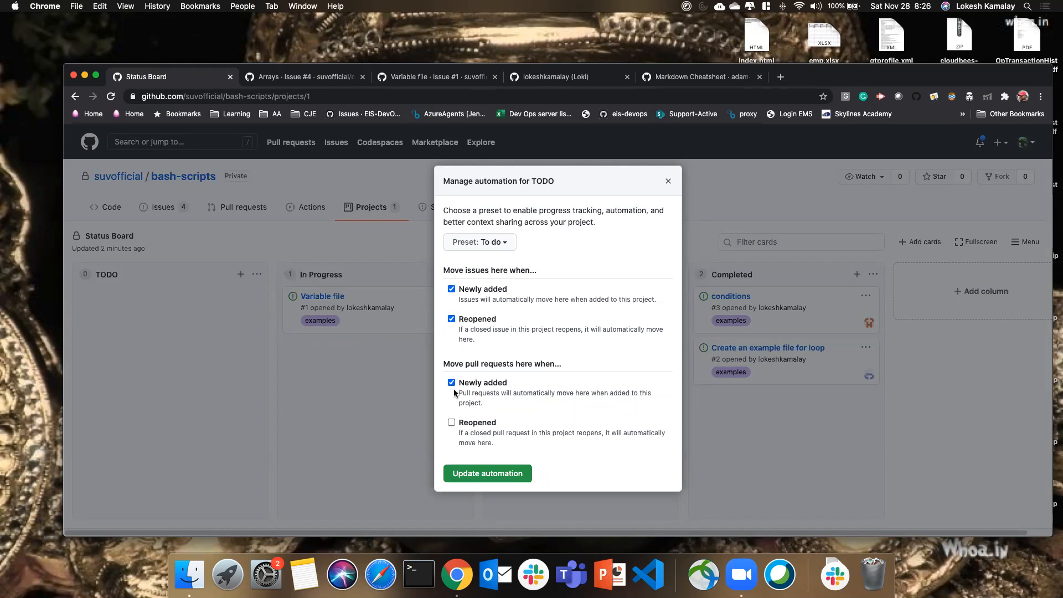
pyautogui.click(451, 422)
pyautogui.click(517, 474)
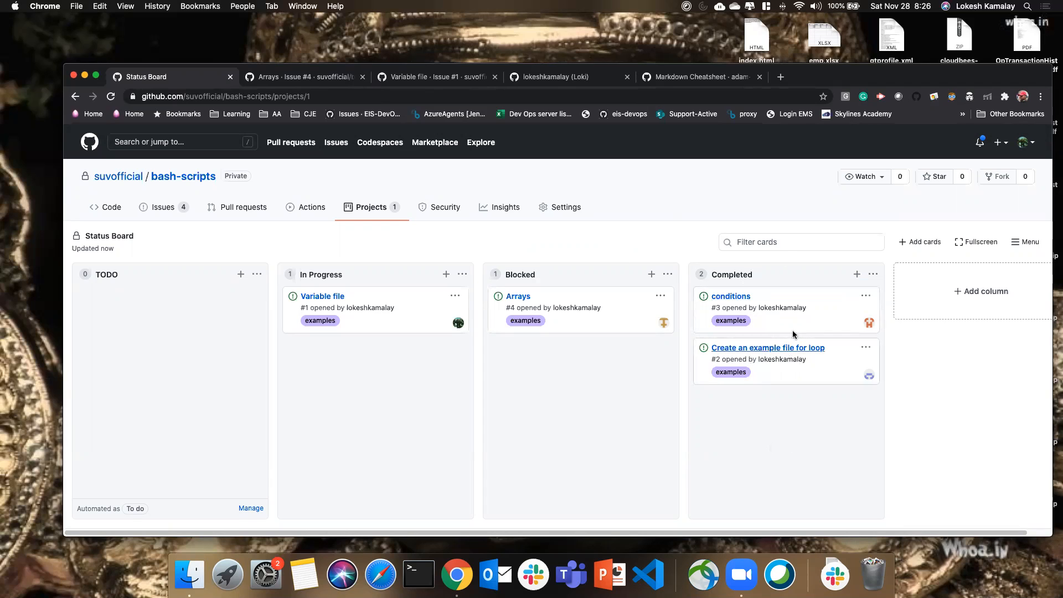
# Step: Automate the Completed column with the Done preset so that closed issues move there
pyautogui.click(871, 275)
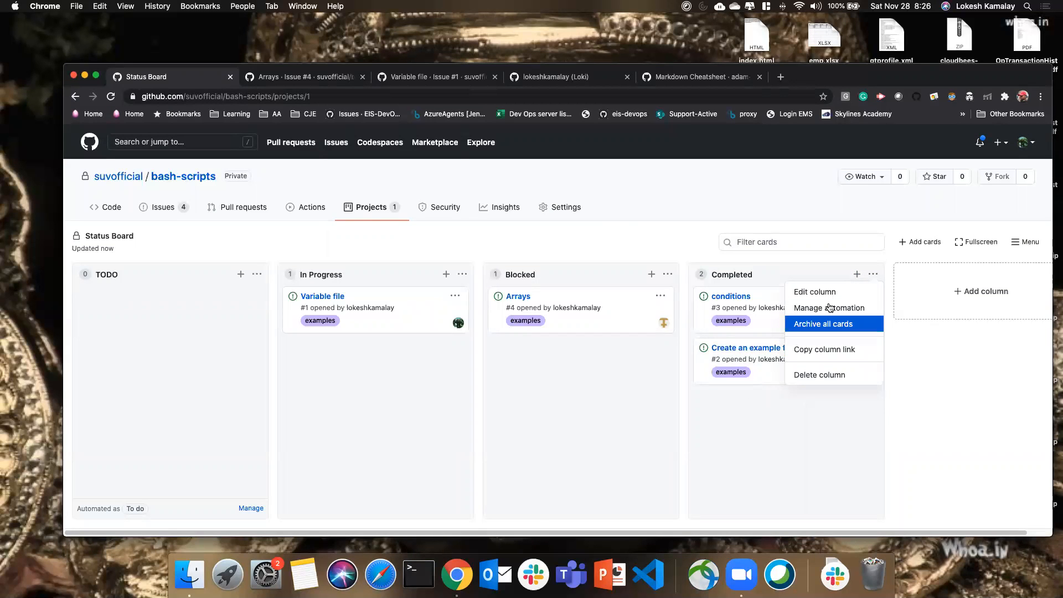
pyautogui.click(829, 308)
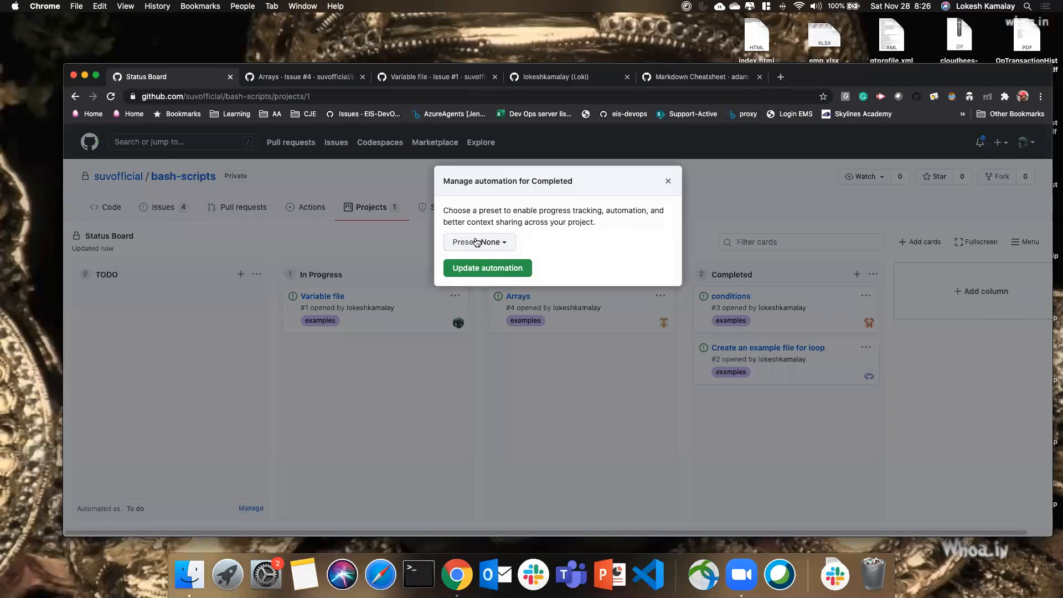
pyautogui.click(477, 242)
pyautogui.click(490, 383)
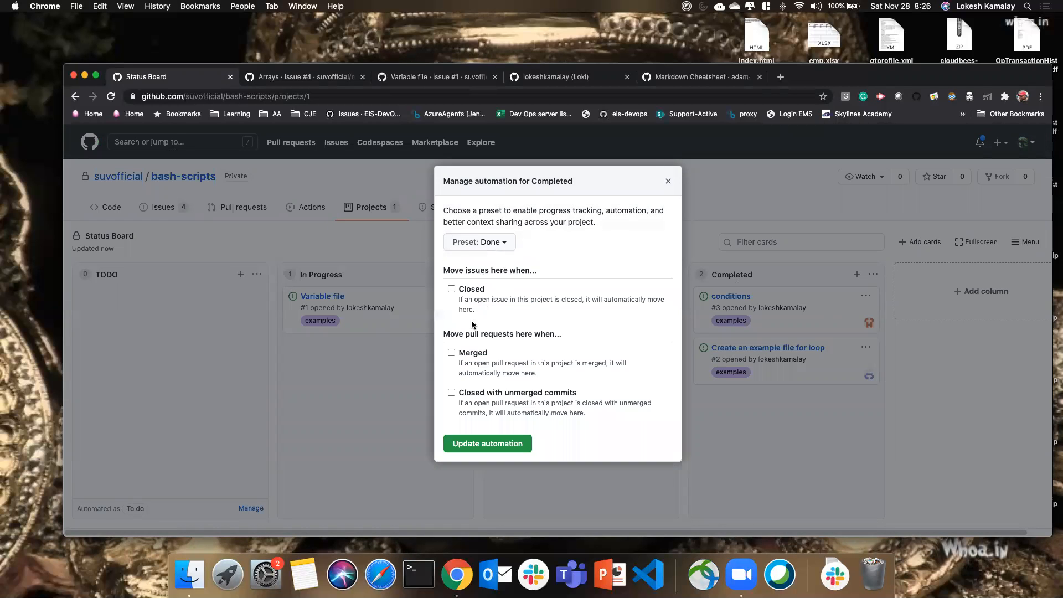
pyautogui.click(450, 288)
pyautogui.click(492, 444)
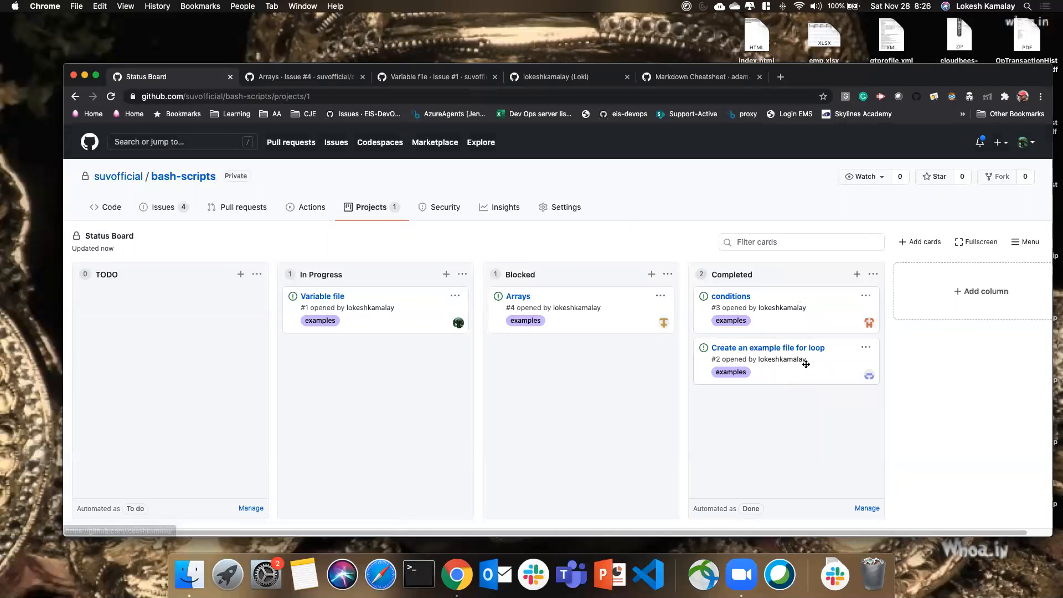
# Step: Open the repository's issues list and bring up the Status Board in a separate browser tab
pyautogui.click(165, 214)
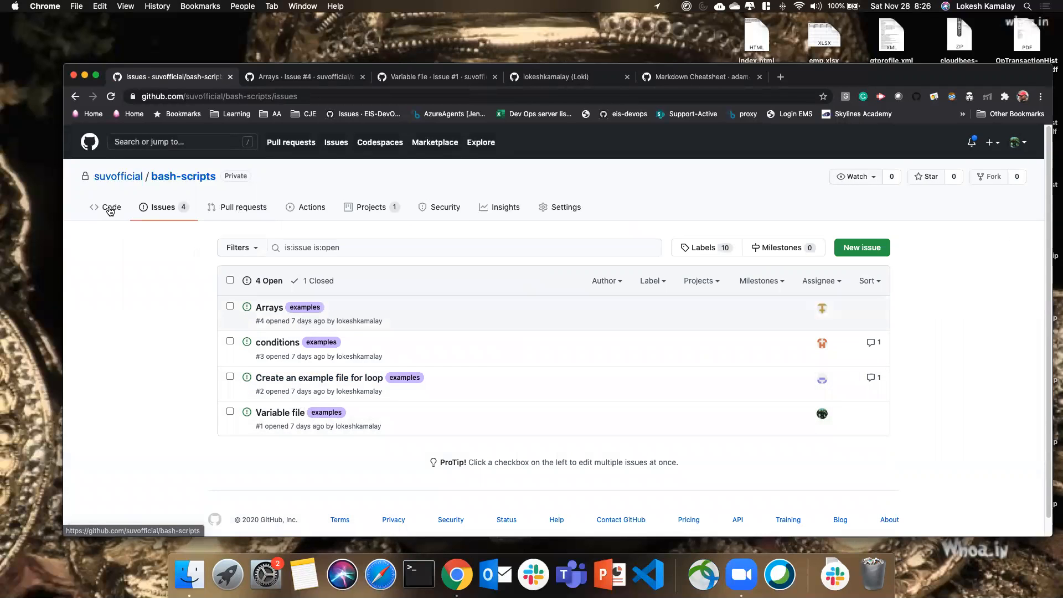
pyautogui.rightClick(360, 207)
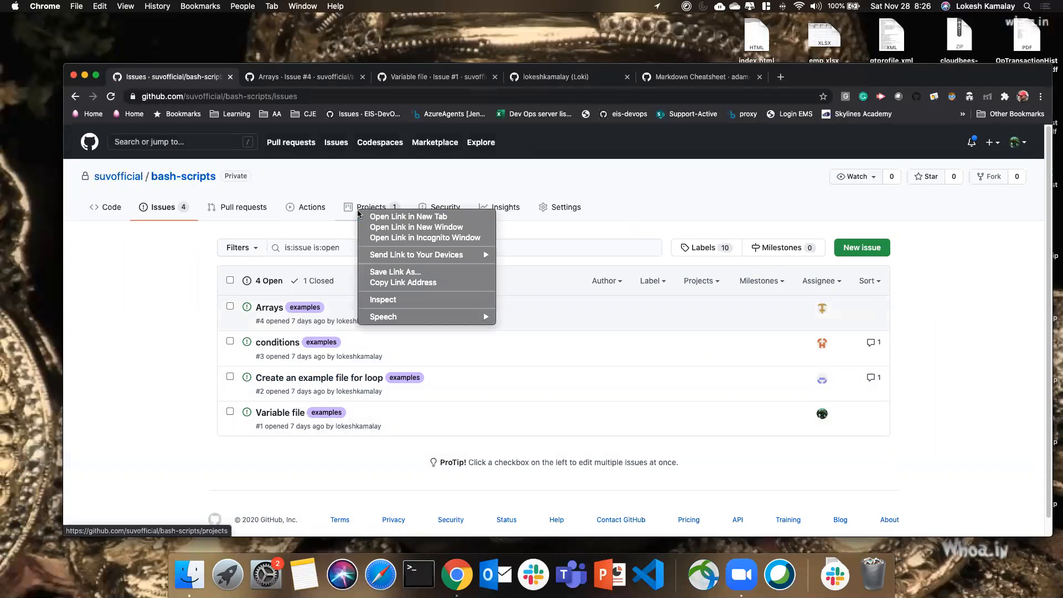
pyautogui.click(374, 216)
pyautogui.click(404, 79)
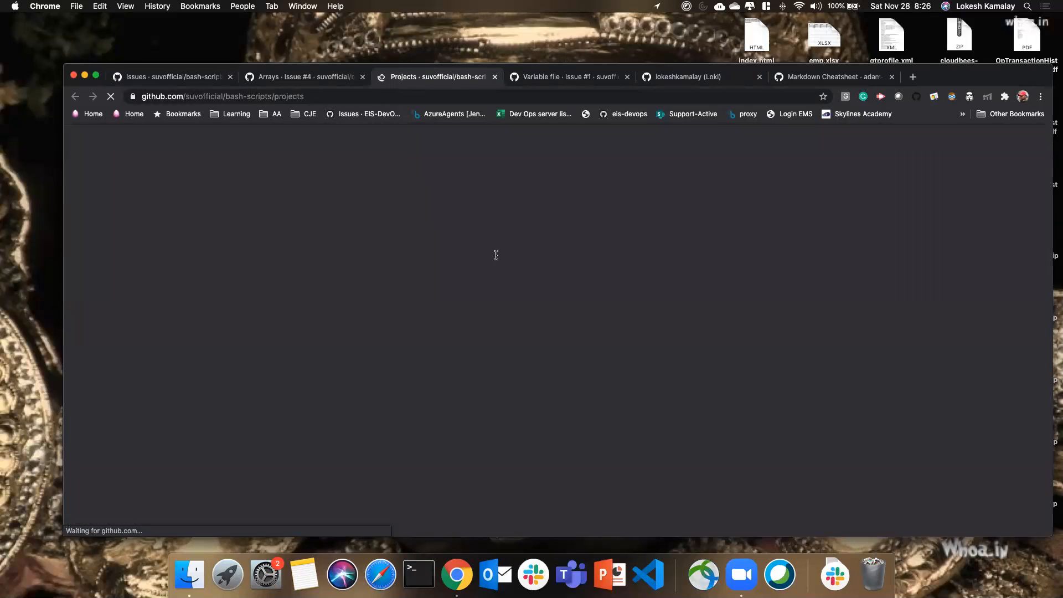
pyautogui.click(261, 314)
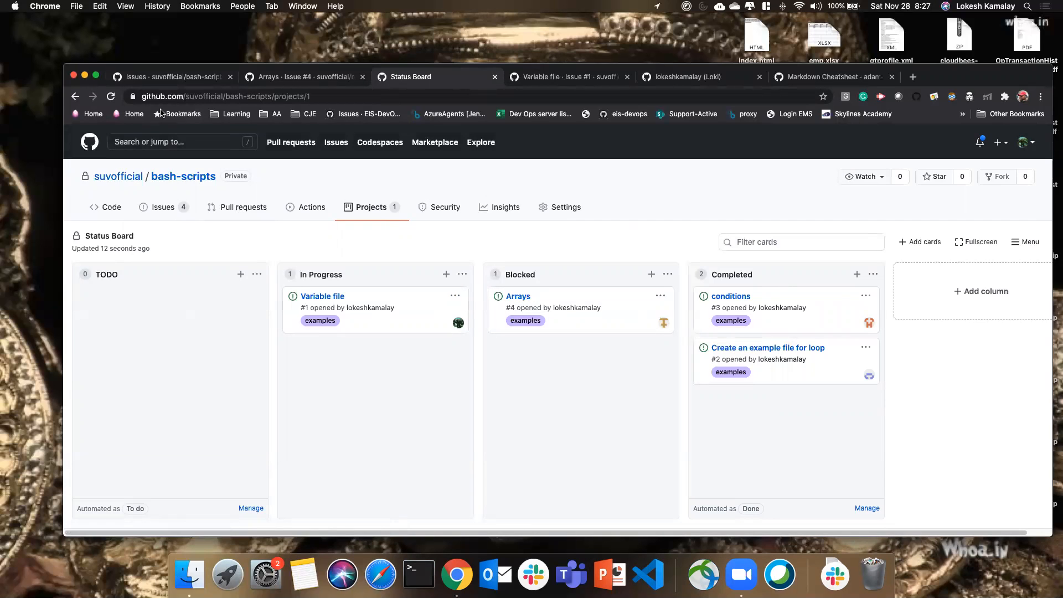
# Step: Close the "Arrays" issue from the issues list with the comment "this is done"
pyautogui.click(176, 77)
pyautogui.click(269, 308)
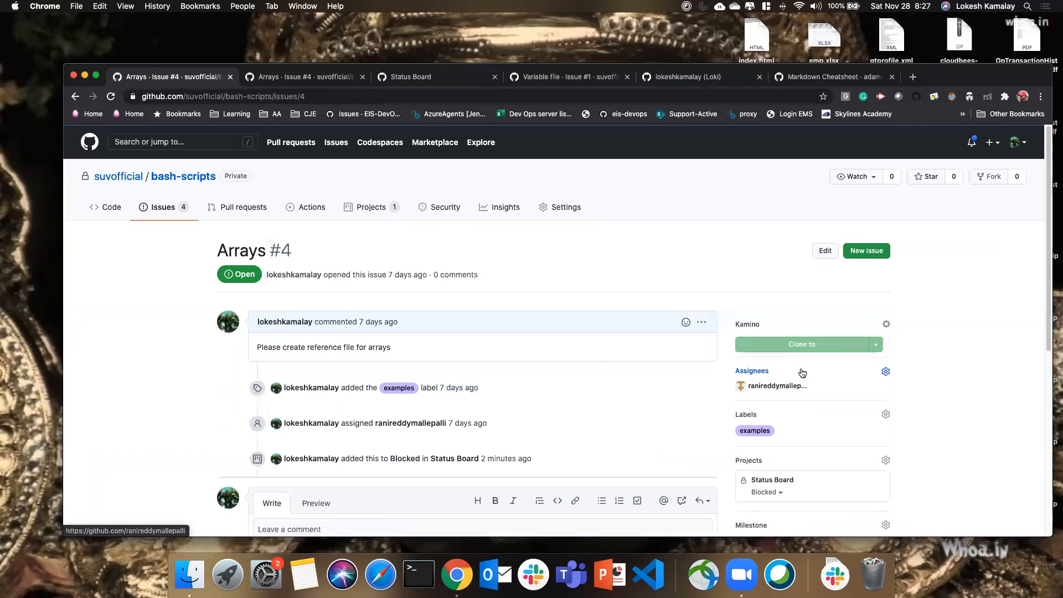
pyautogui.scroll(-6, 554, 413)
pyautogui.click(321, 221)
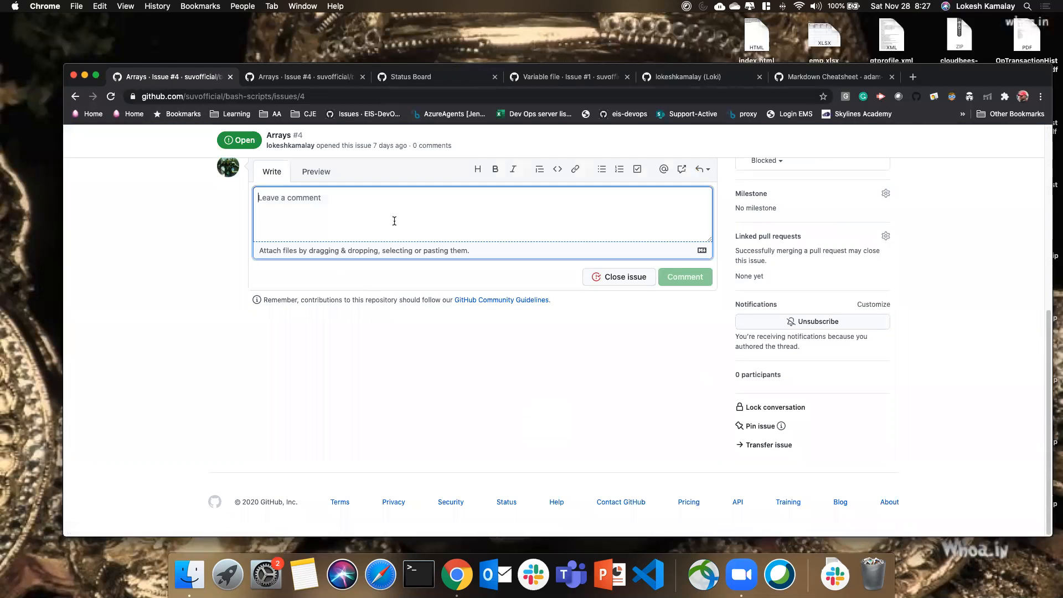
pyautogui.write('this is done')
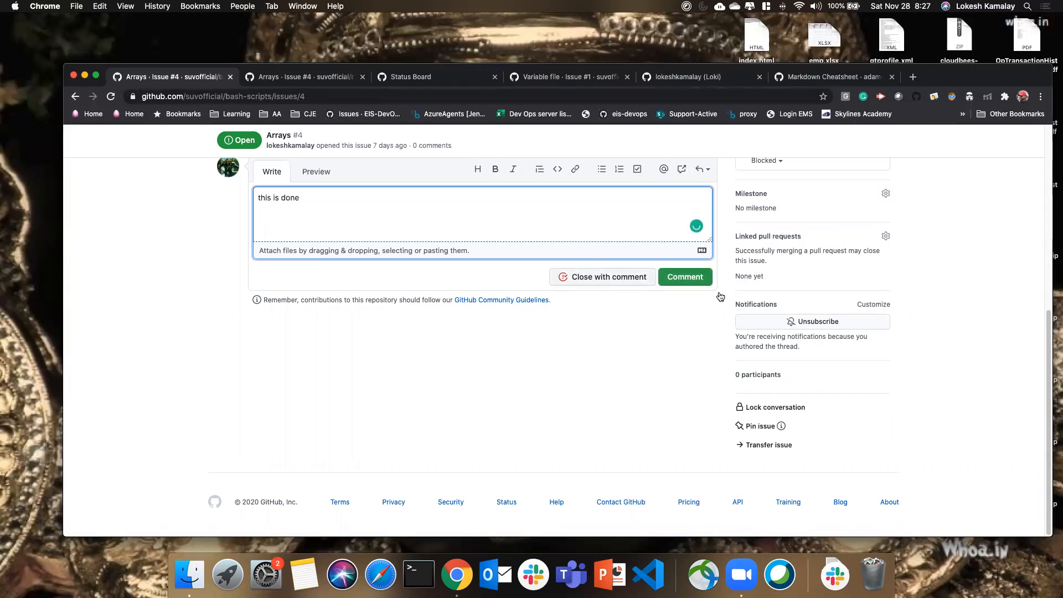
pyautogui.scroll(4, 721, 296)
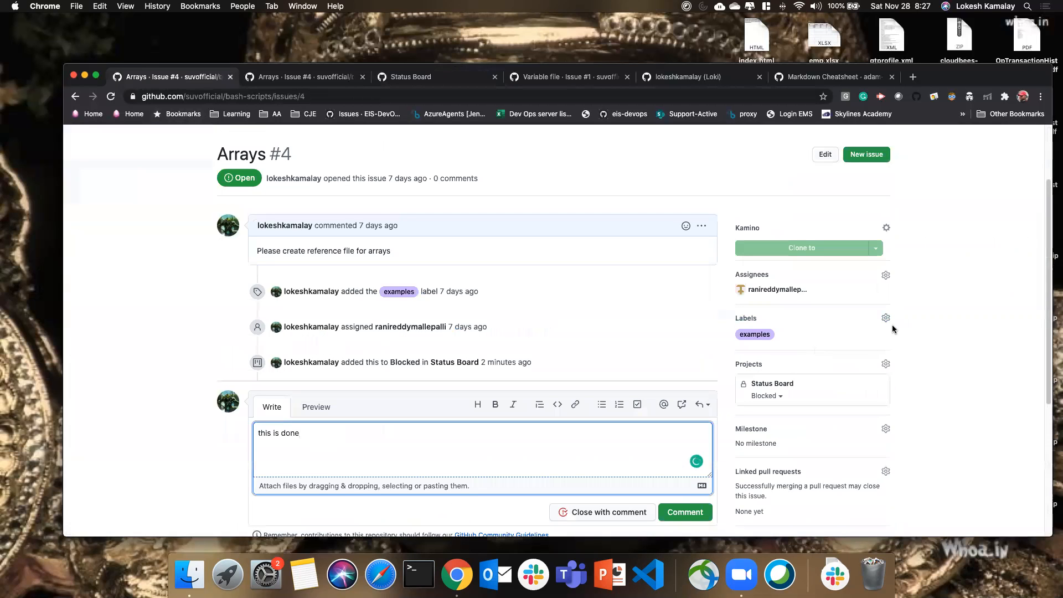
pyautogui.scroll(-2, 787, 403)
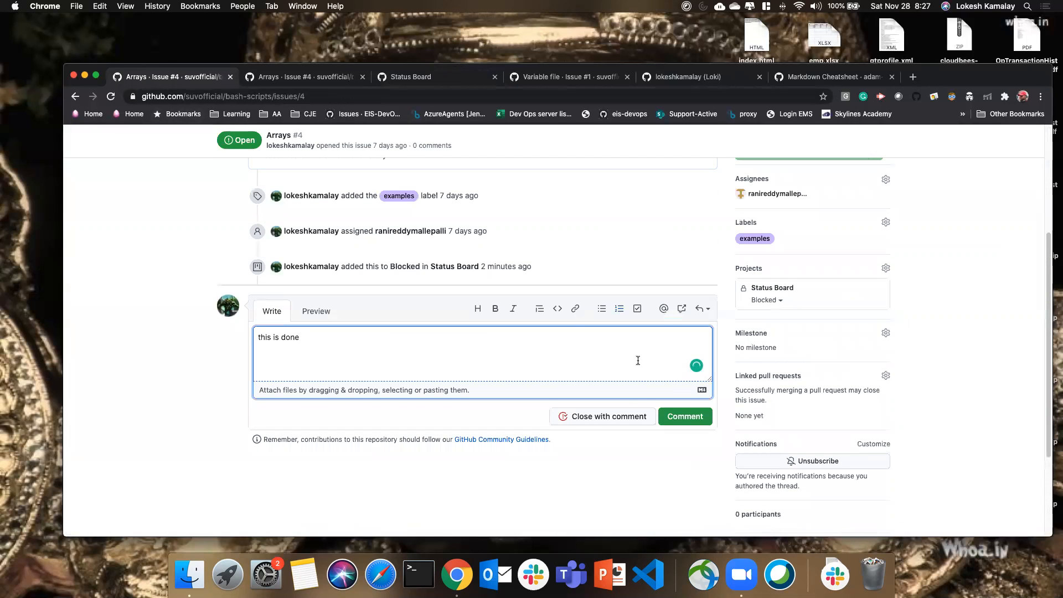
pyautogui.click(603, 414)
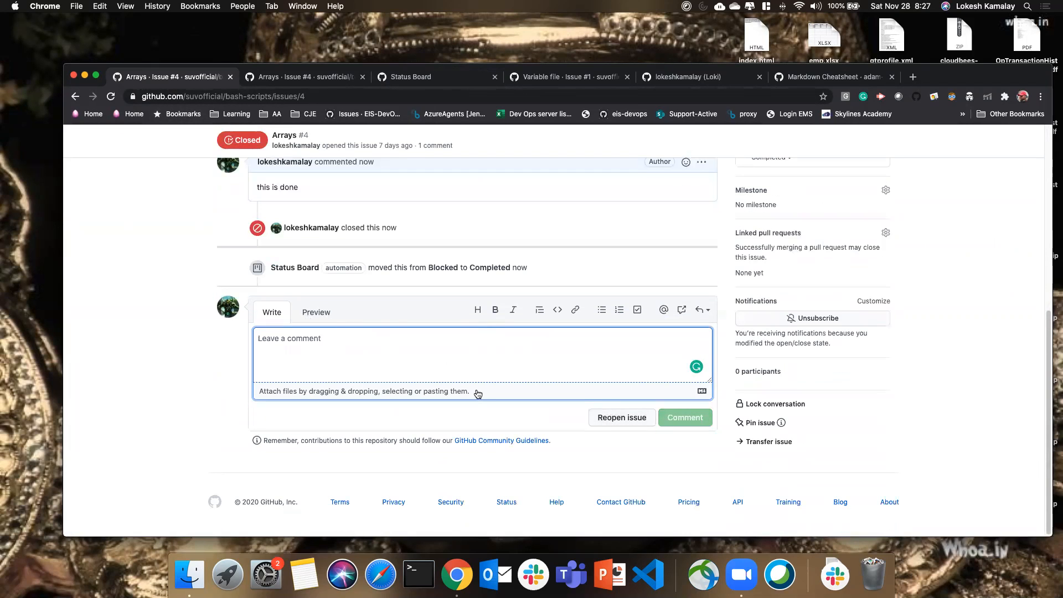
# Step: Review the timeline of the closed "Arrays" issue and check its card's column on the Status Board
pyautogui.scroll(3, 481, 416)
pyautogui.scroll(-2, 484, 410)
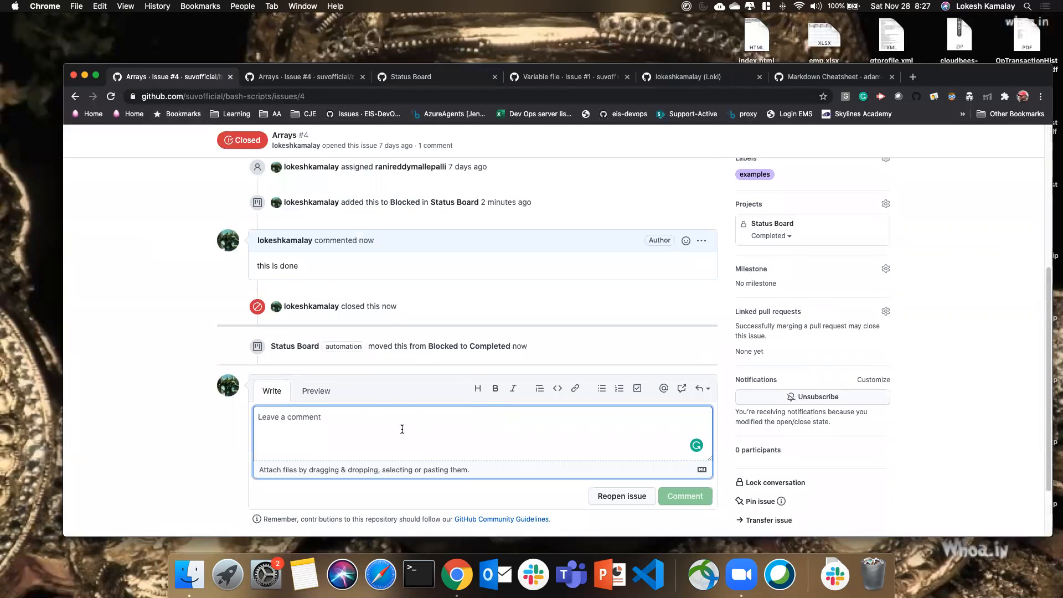
pyautogui.scroll(2, 289, 250)
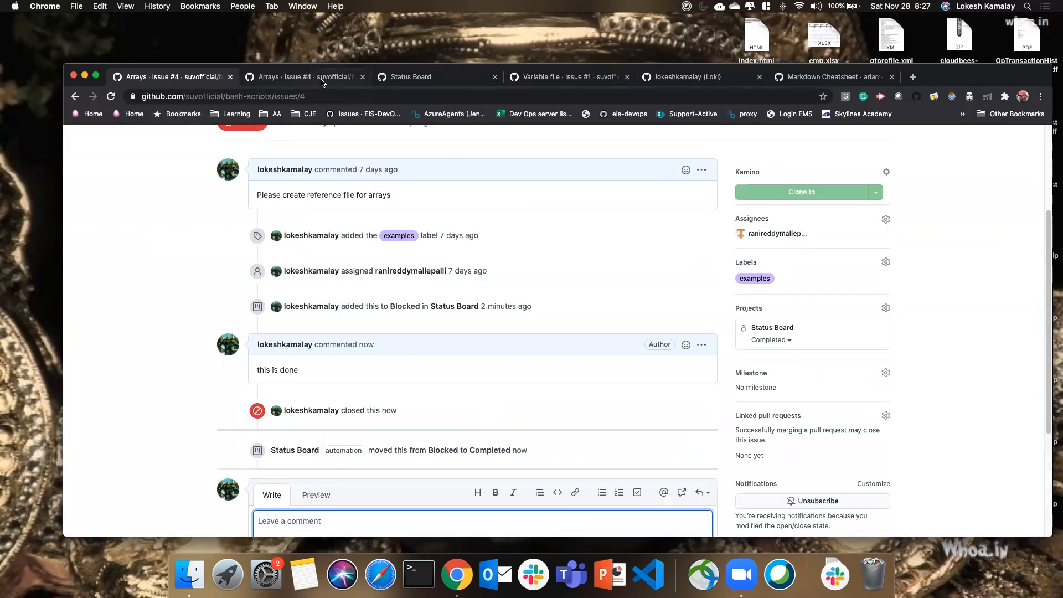
pyautogui.click(322, 81)
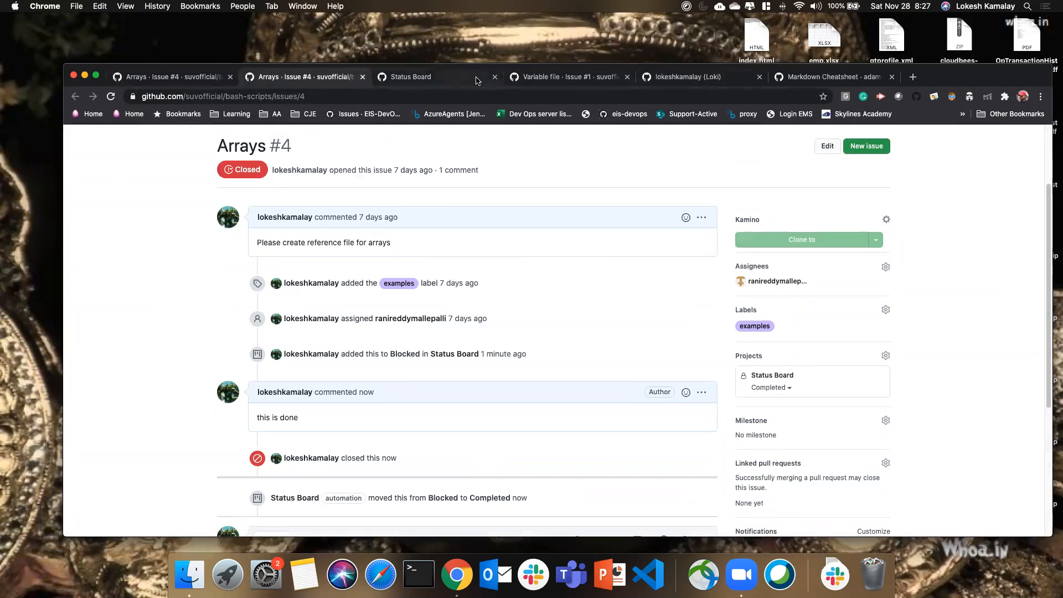
pyautogui.click(446, 78)
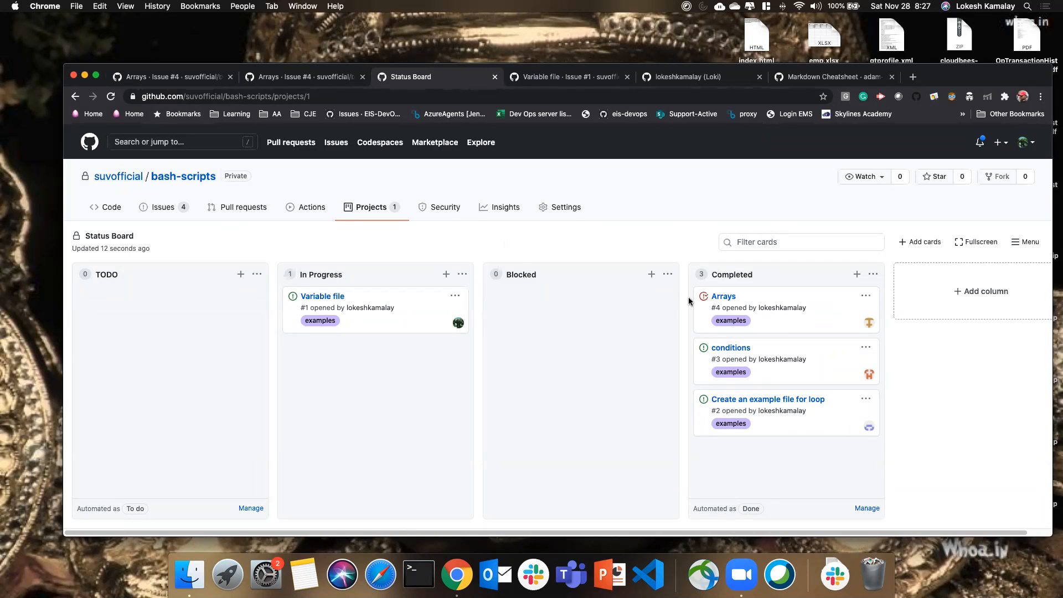
# Step: Return to the bash-scripts code page and look over its files, branch list and the account options
pyautogui.click(189, 177)
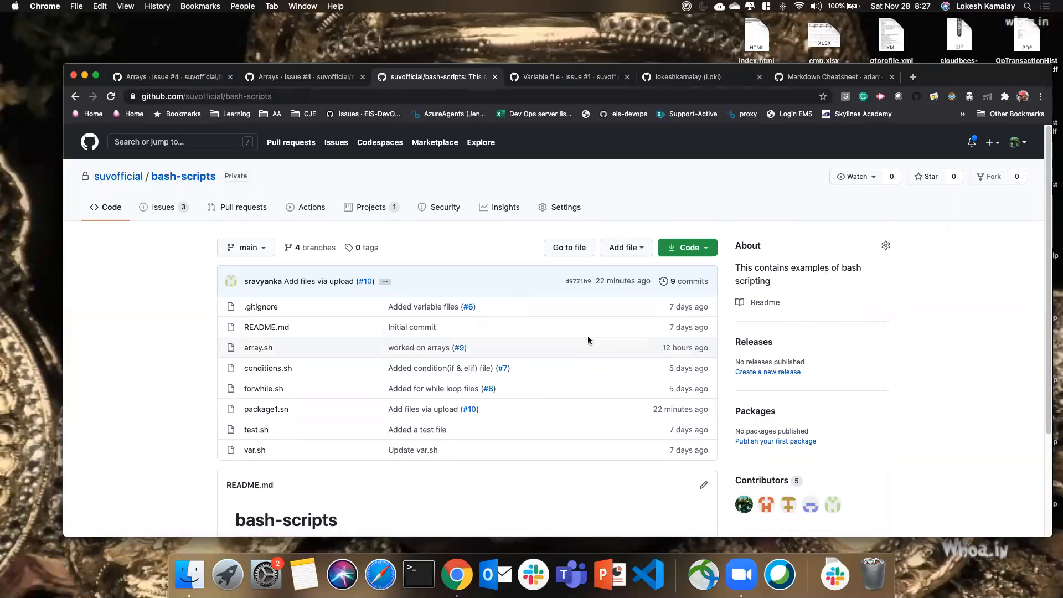
pyautogui.scroll(-5, 588, 339)
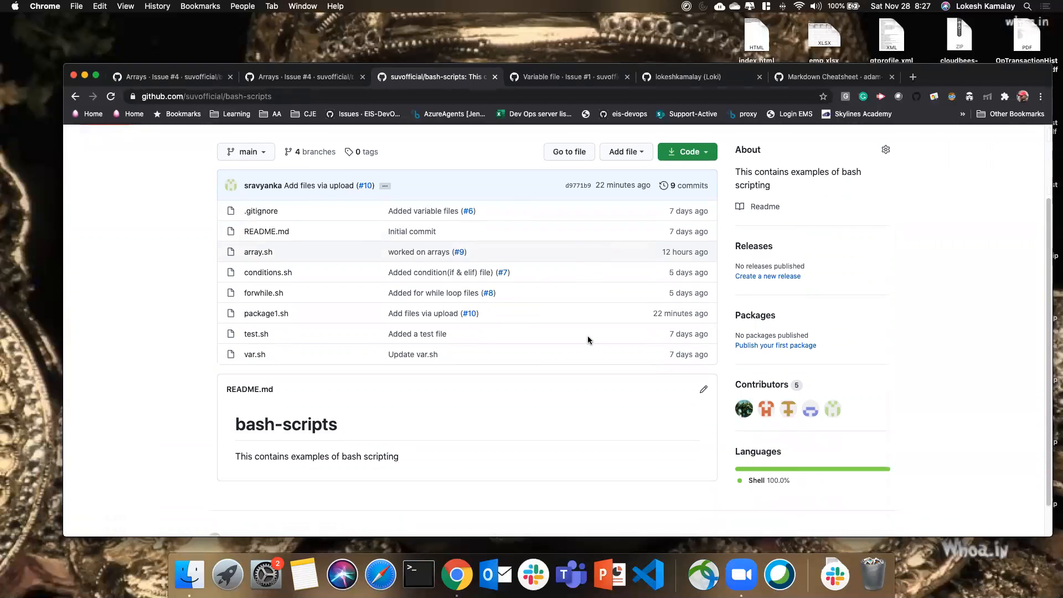
pyautogui.scroll(5, 588, 339)
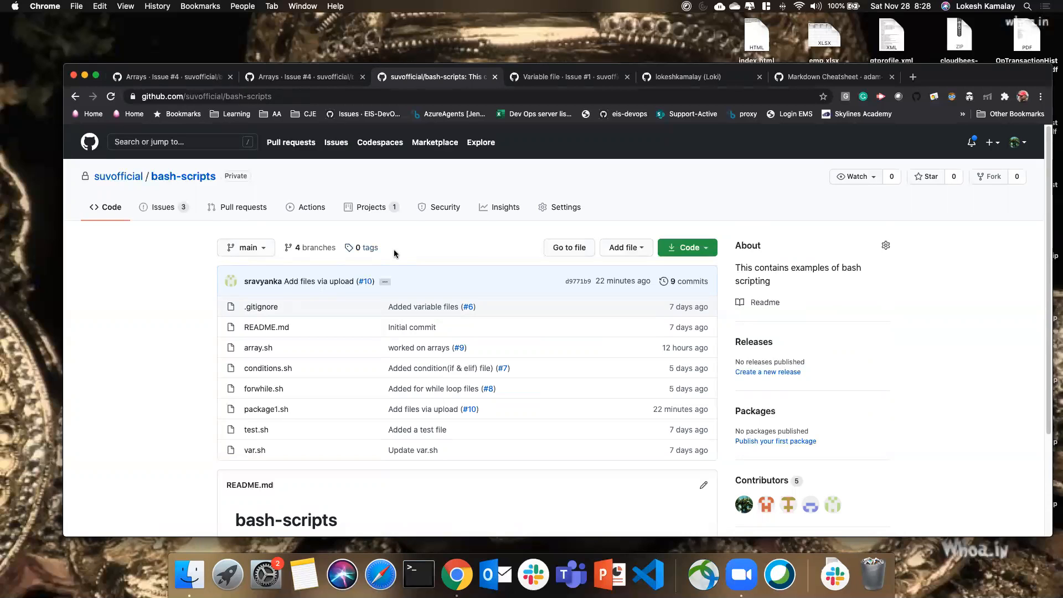
pyautogui.click(263, 250)
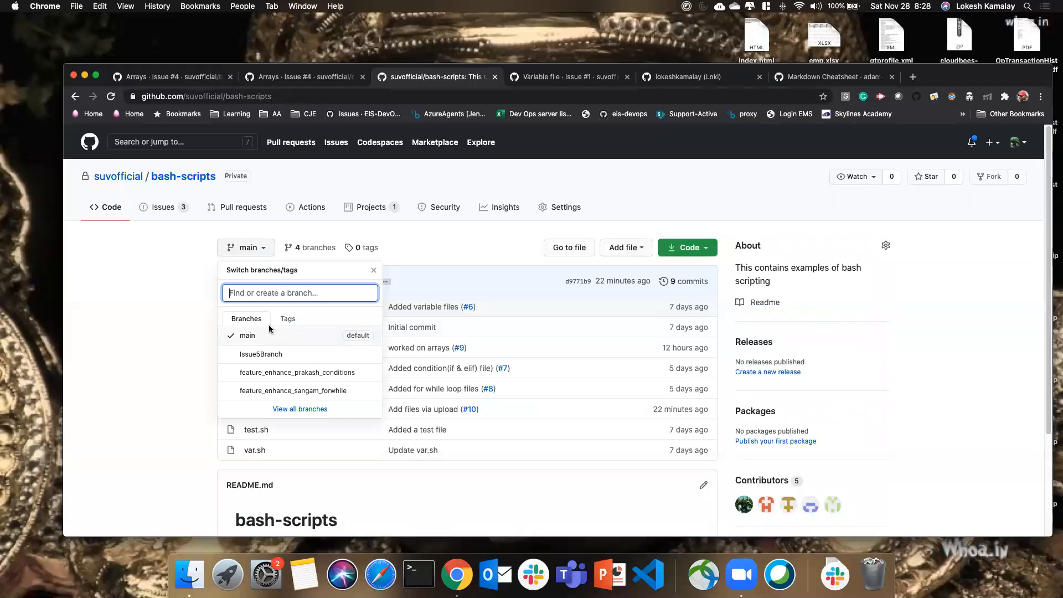
pyautogui.click(434, 231)
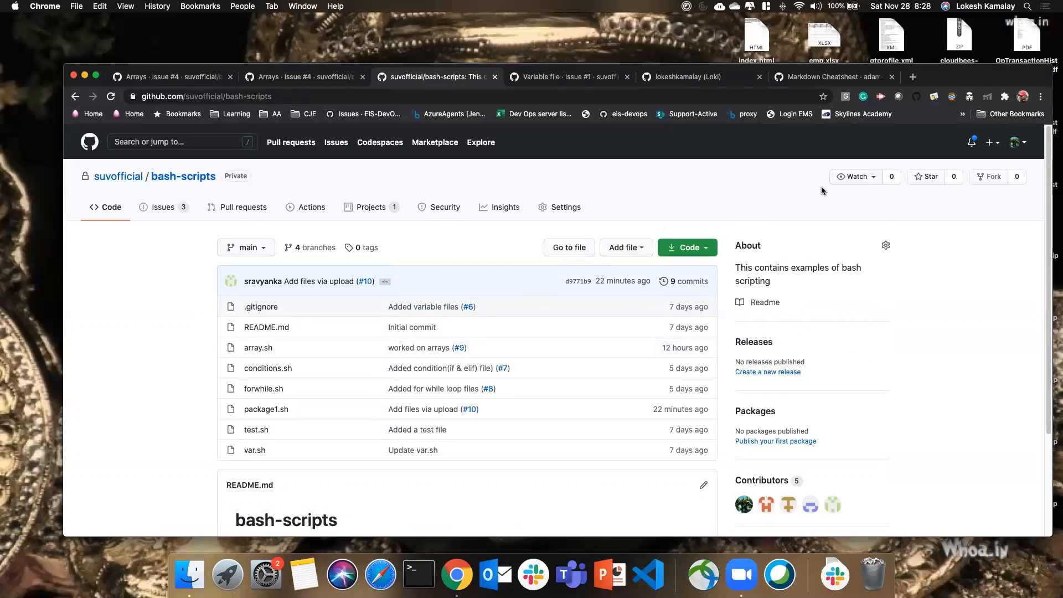
pyautogui.click(1025, 147)
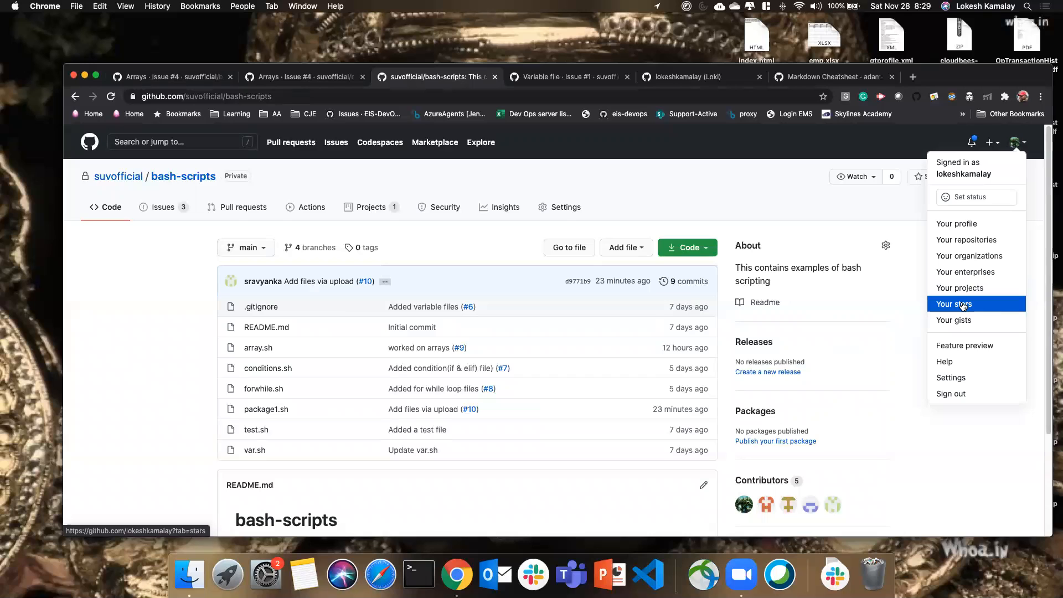
pyautogui.click(886, 214)
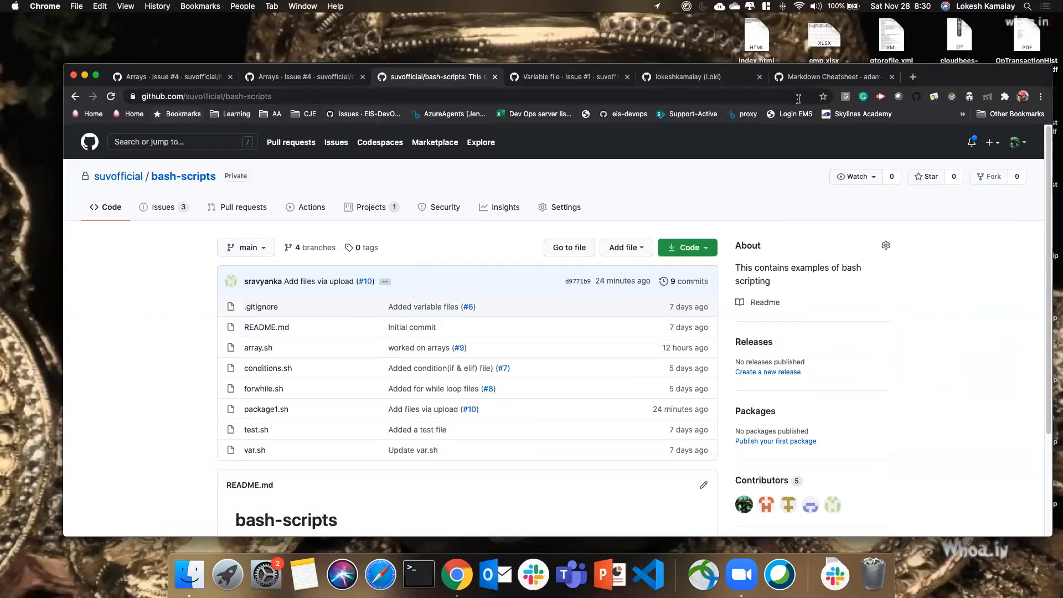
# Step: Open the GitHub home page in a new browser tab
pyautogui.click(913, 77)
pyautogui.click(607, 95)
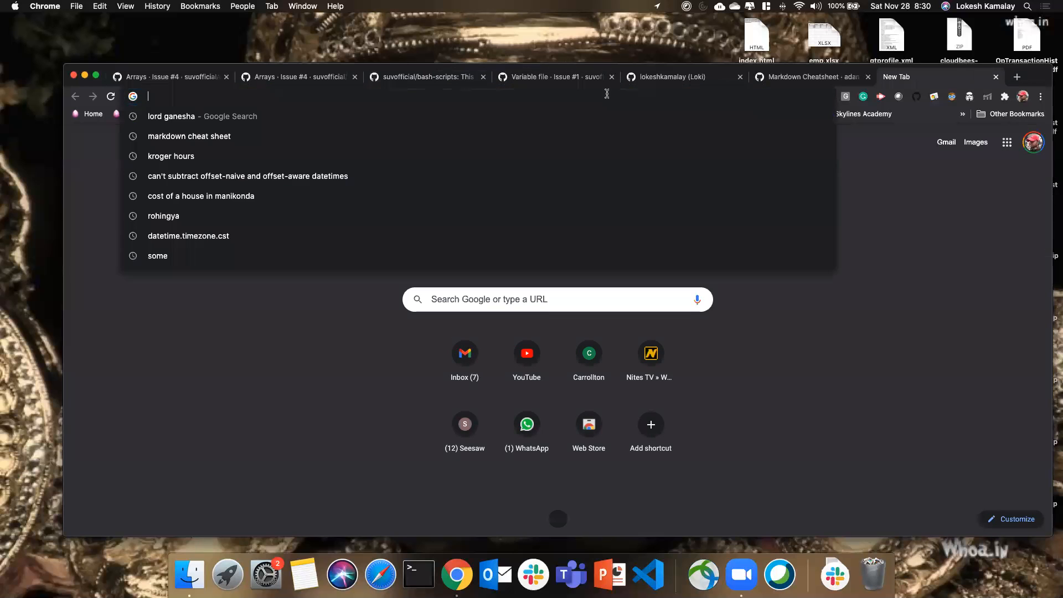
pyautogui.write('github')
pyautogui.press('Return')
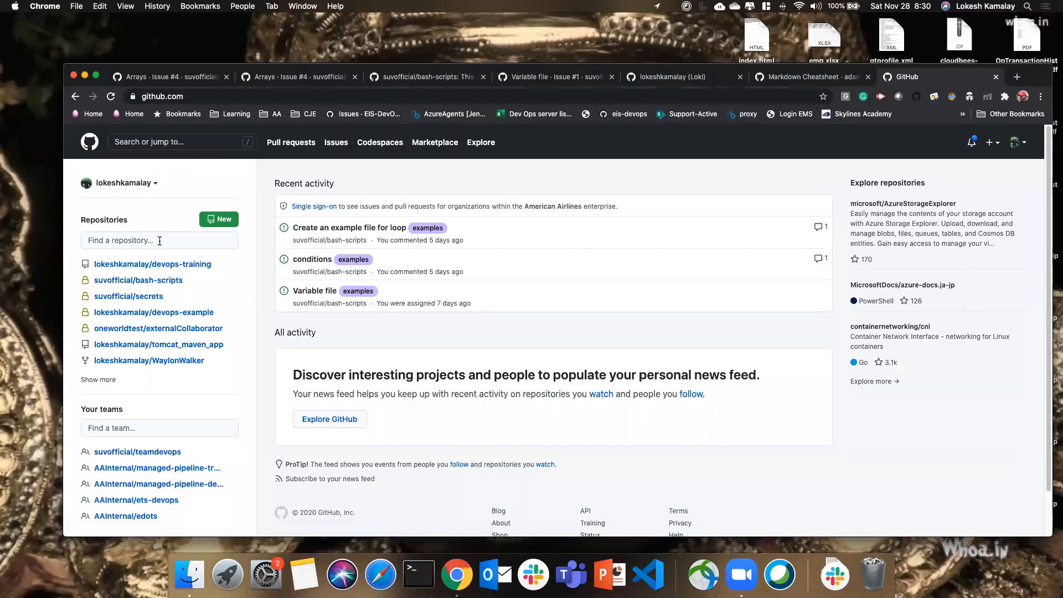
# Step: Search all of GitHub for "kuberne" and open the kubernetes/kubernetes repository
pyautogui.click(159, 241)
pyautogui.write('ku')
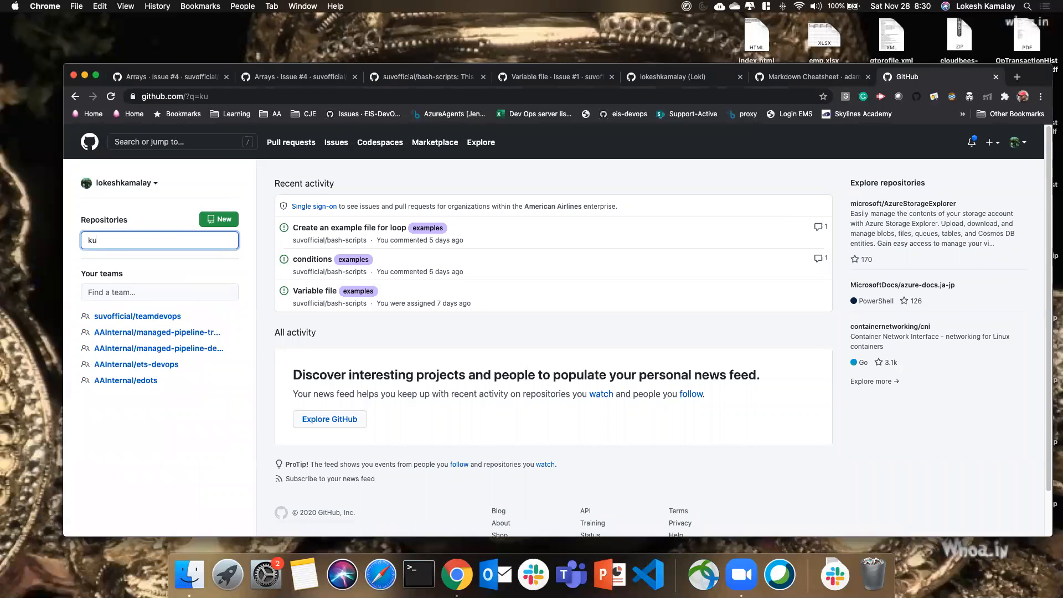
pyautogui.click(158, 142)
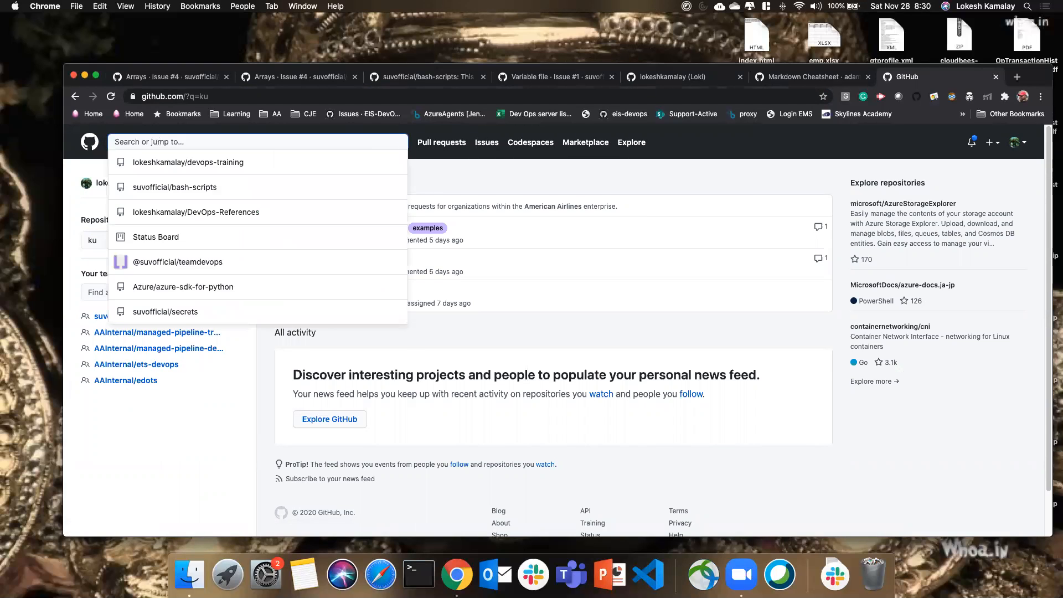
pyautogui.write('kuberne')
pyautogui.press('Down')
pyautogui.press('Return')
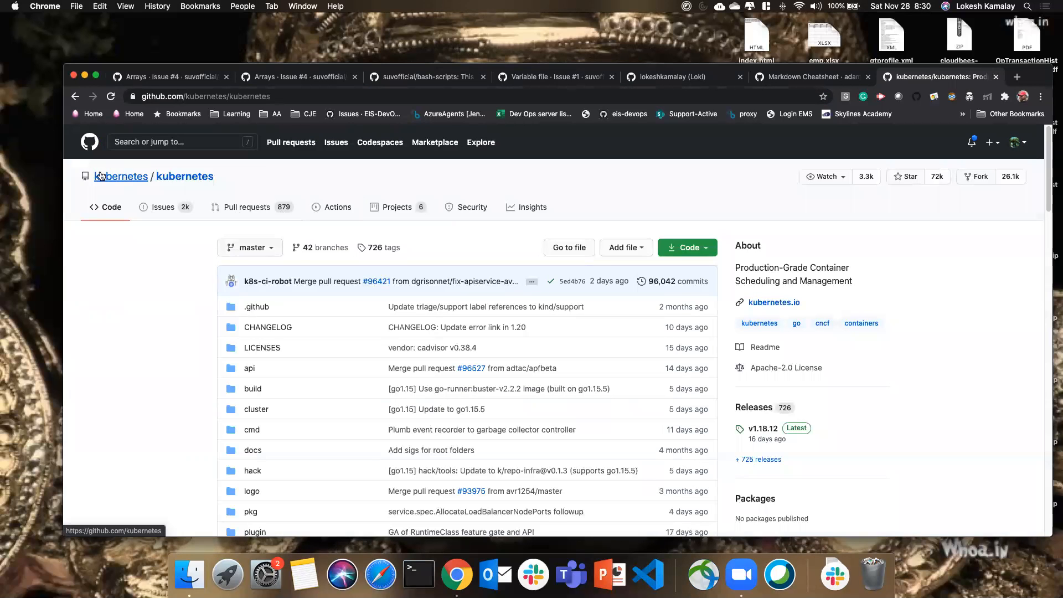
# Step: View the kubernetes repository's Actions page and open the "Build improvements" board from its project list
pyautogui.moveTo(108, 181)
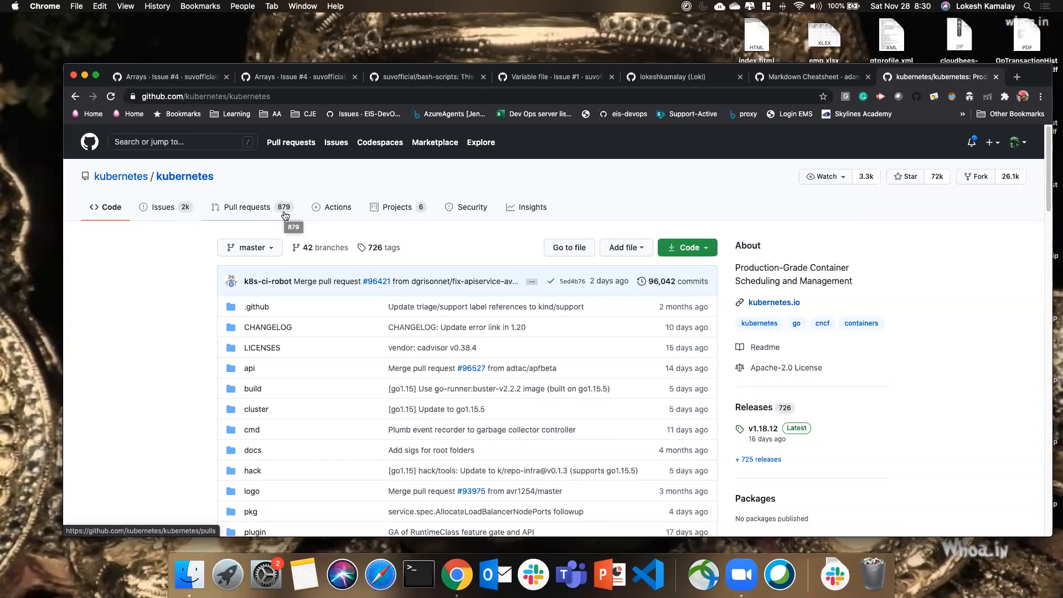
pyautogui.click(337, 210)
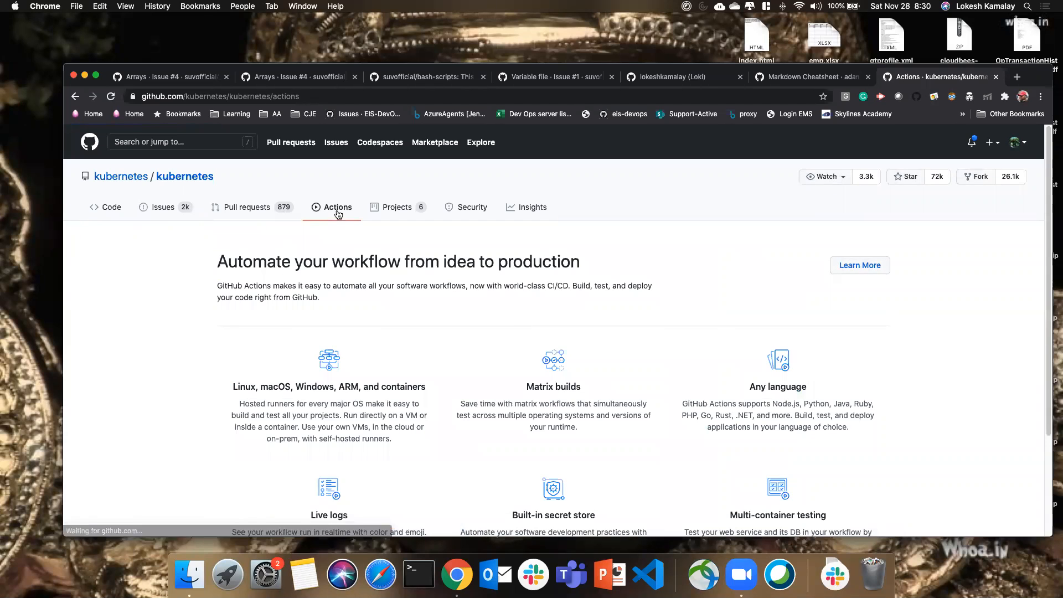
pyautogui.click(410, 218)
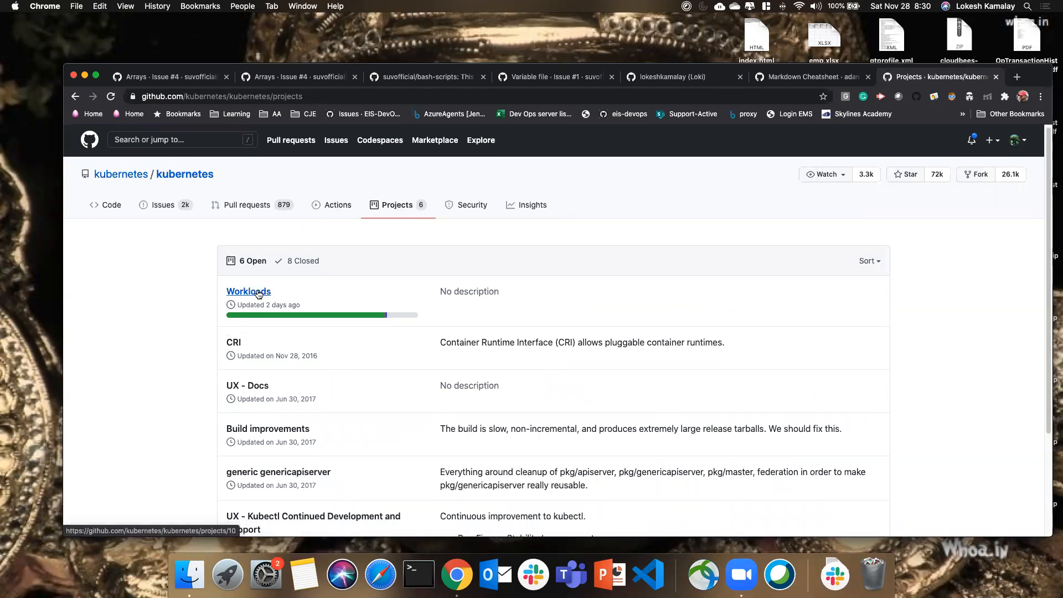
pyautogui.scroll(-3, 249, 350)
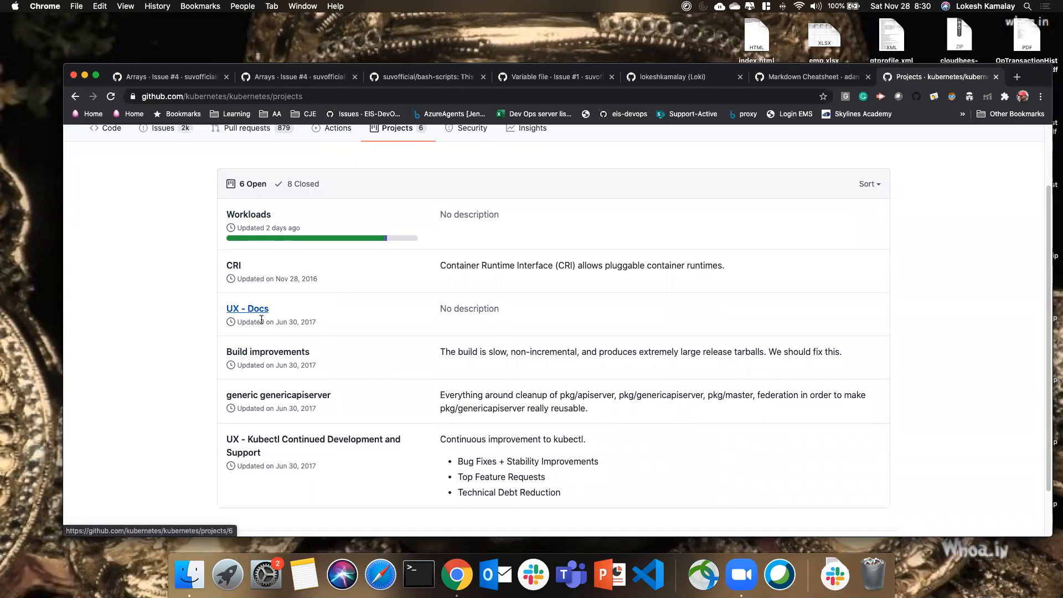
pyautogui.click(274, 356)
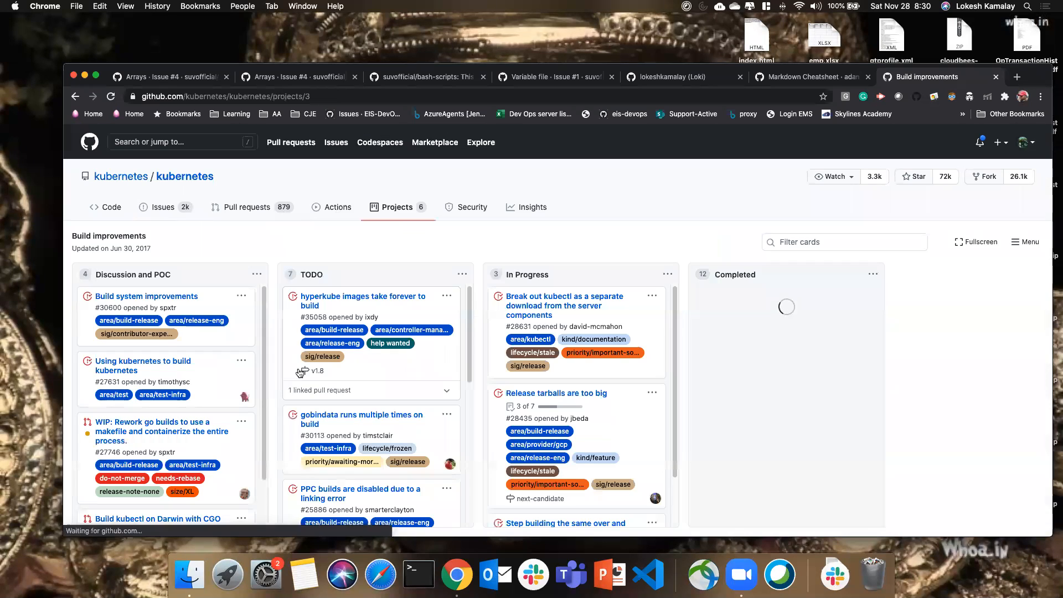
# Step: Examine the issue and pull request cards across all columns of the "Build improvements" board
pyautogui.scroll(-1, 171, 362)
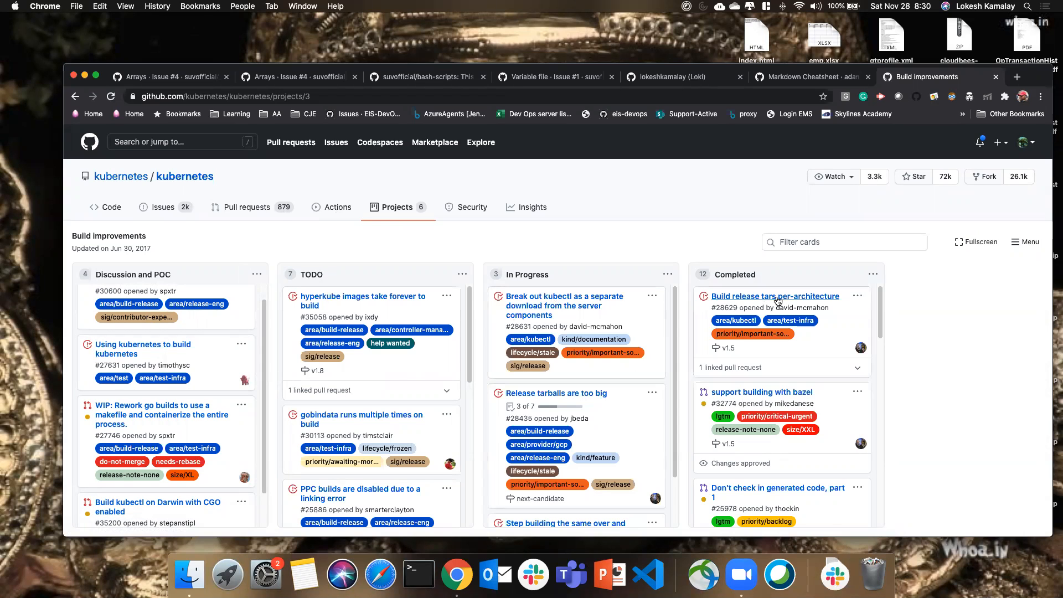
pyautogui.scroll(-5, 720, 388)
pyautogui.scroll(-3, 576, 398)
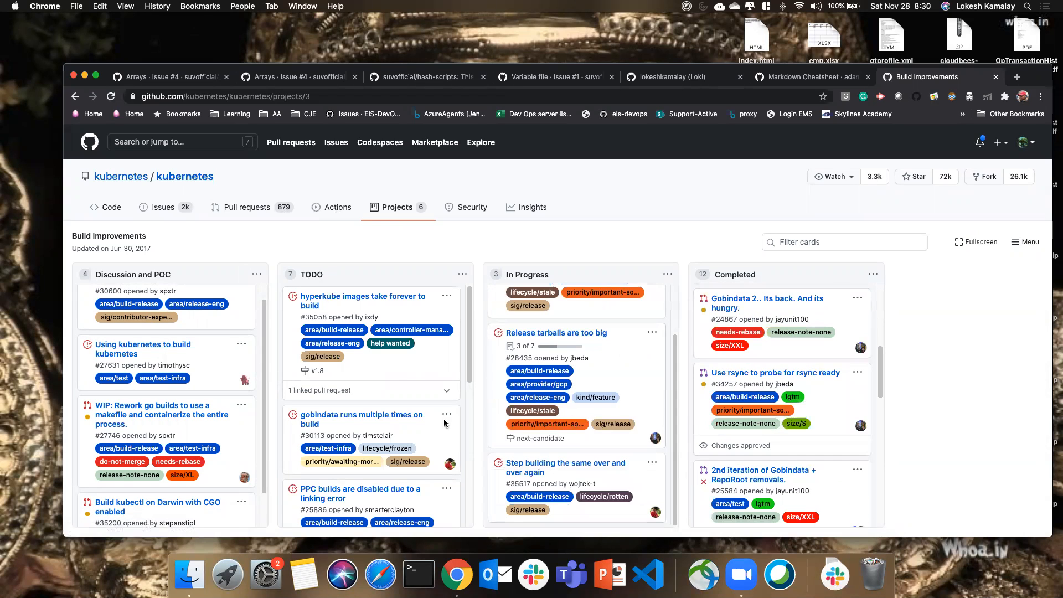
pyautogui.scroll(-10, 371, 399)
pyautogui.scroll(-2, 166, 398)
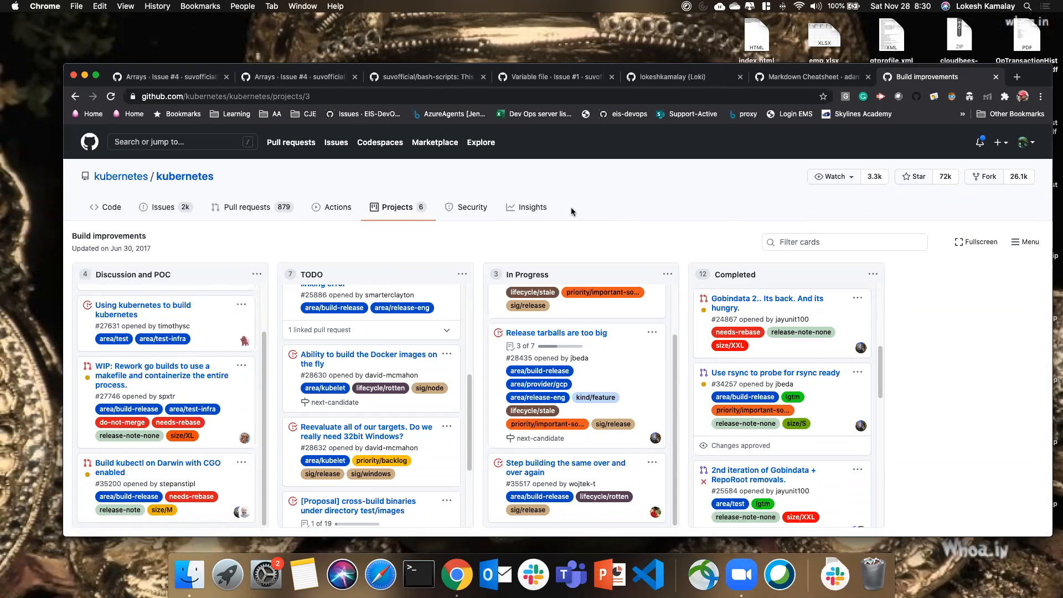
# Step: Return to the kubernetes code page and look through its file list and README contents
pyautogui.click(109, 210)
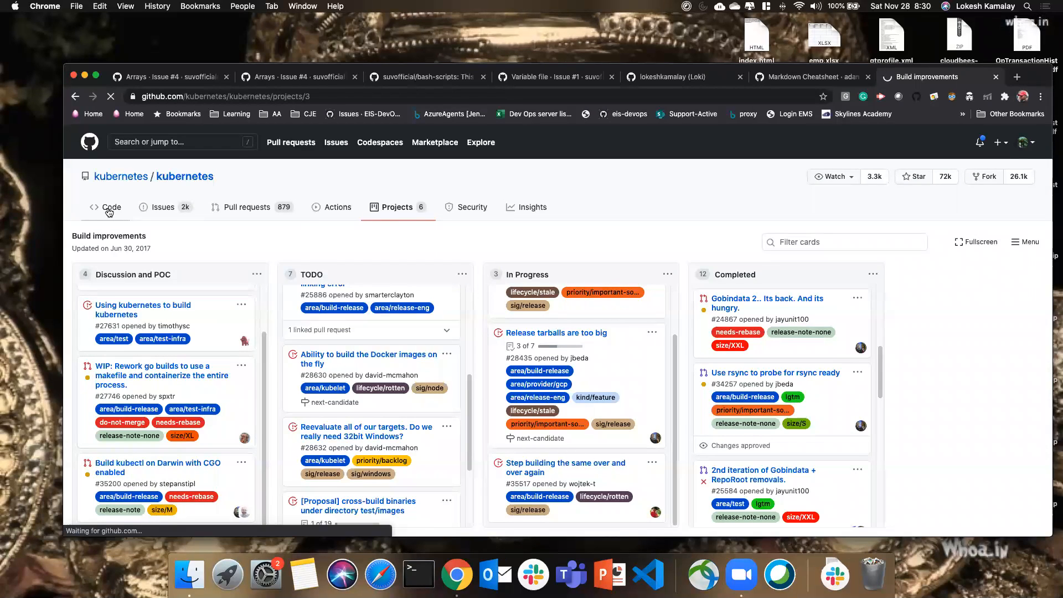
pyautogui.scroll(-3, 248, 356)
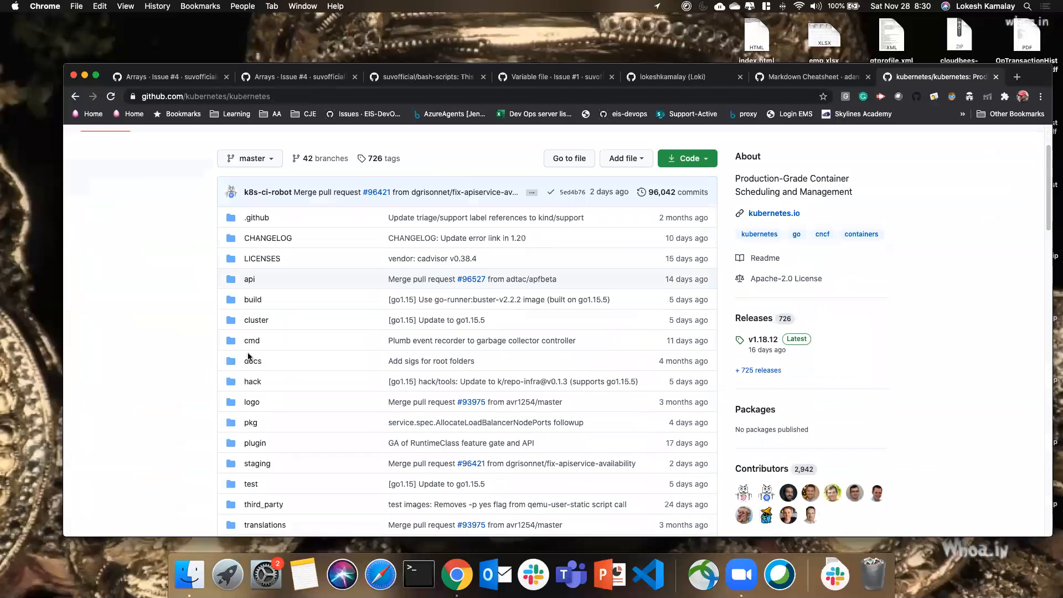
pyautogui.scroll(-15, 248, 354)
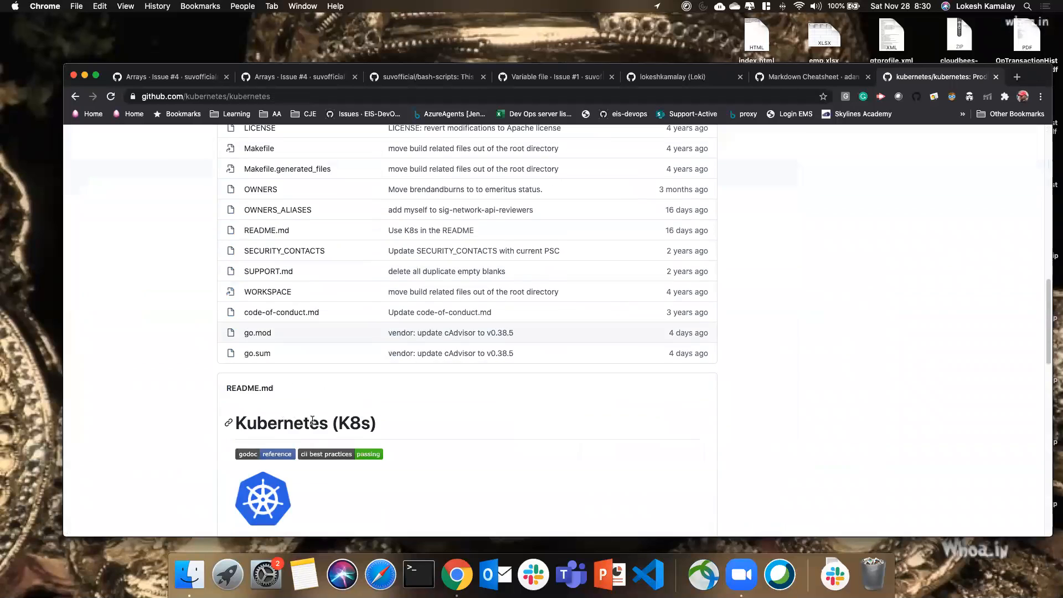
pyautogui.scroll(1, 324, 420)
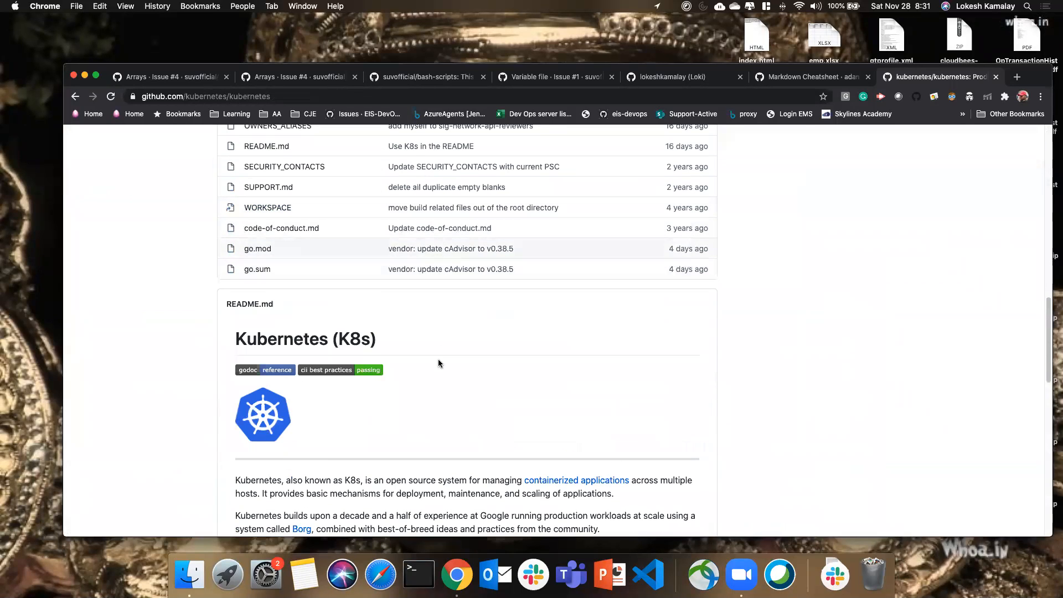
pyautogui.scroll(-8, 444, 365)
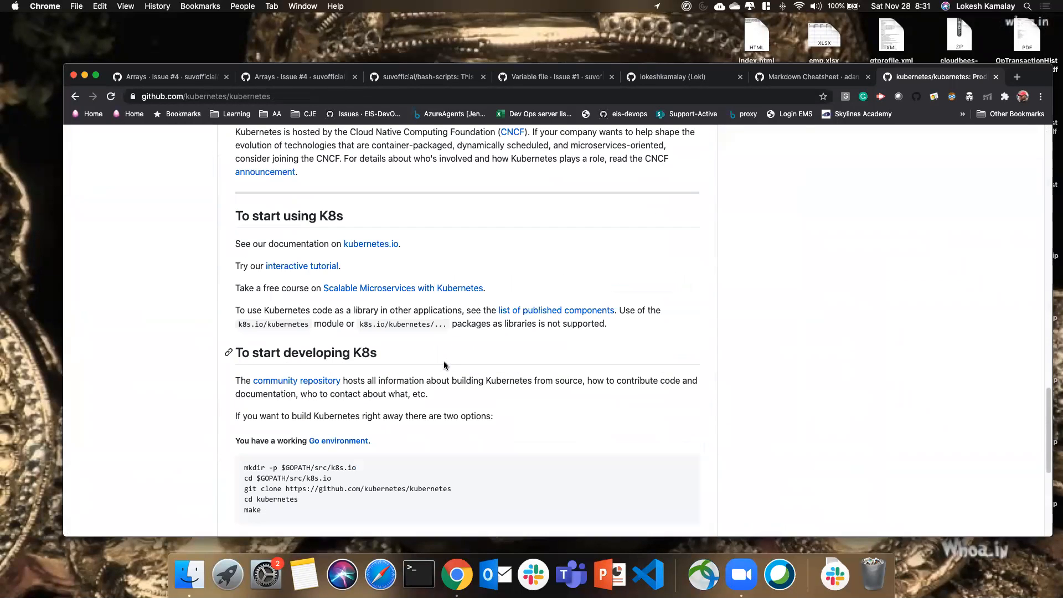
pyautogui.scroll(-4, 444, 365)
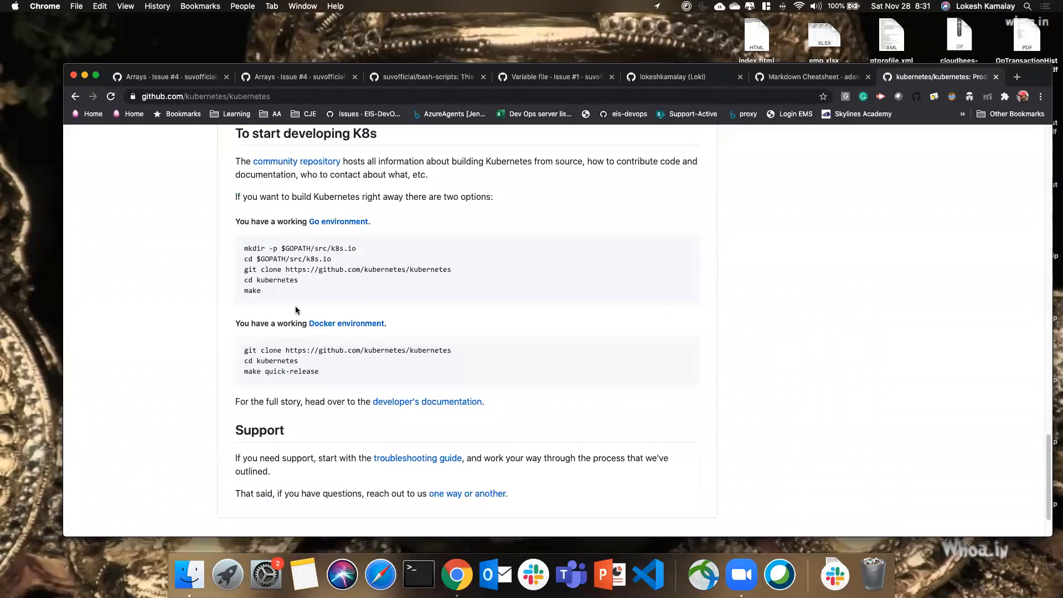
pyautogui.scroll(15, 296, 310)
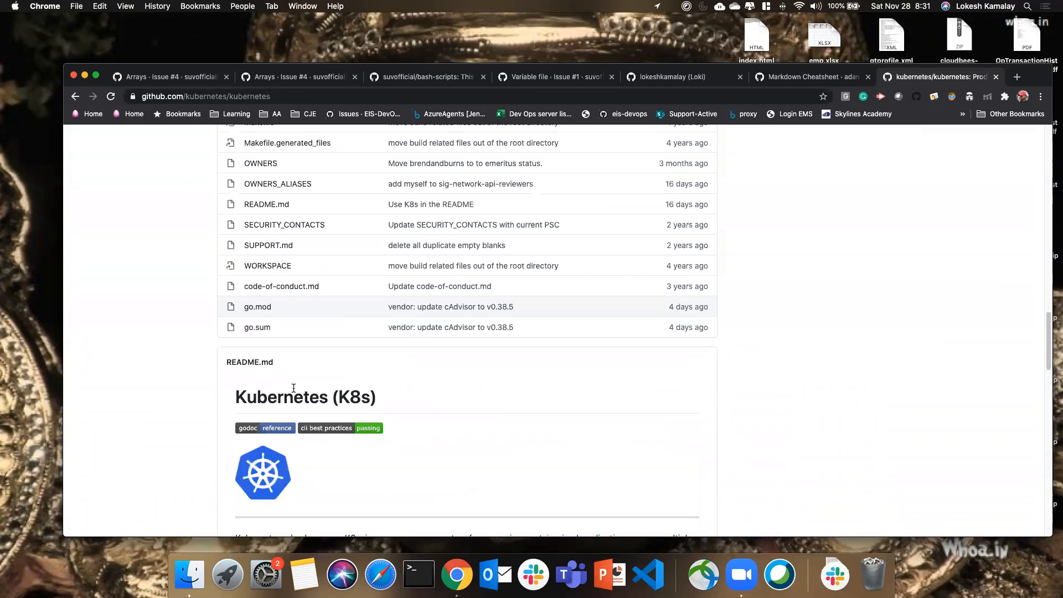
pyautogui.scroll(10, 293, 388)
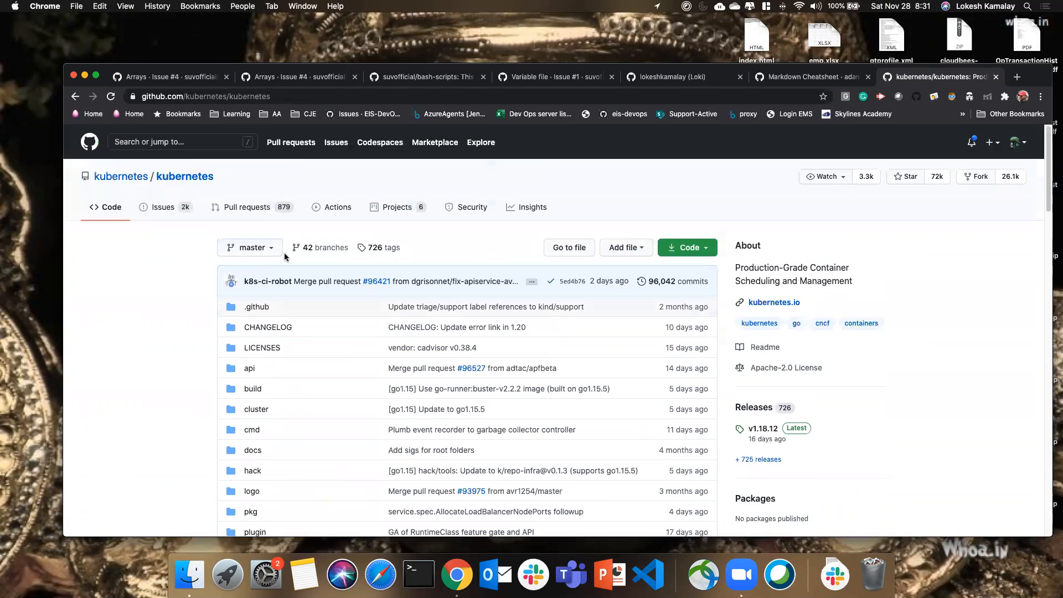
# Step: Open the repository's README.md file and look over its rendered contents and contributor details
pyautogui.scroll(-8, 261, 368)
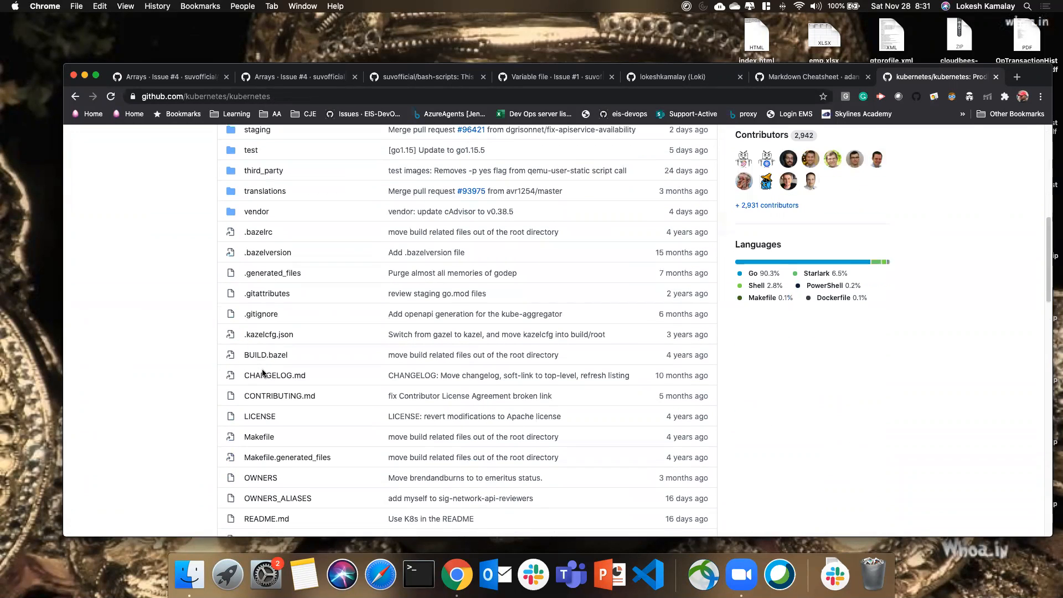
pyautogui.scroll(-1, 265, 487)
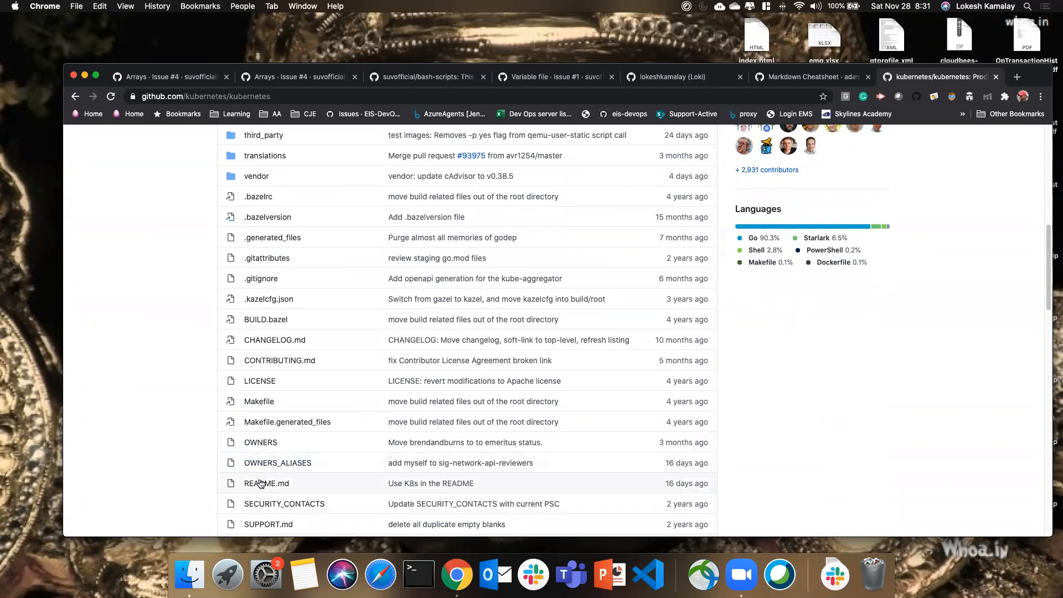
pyautogui.click(262, 484)
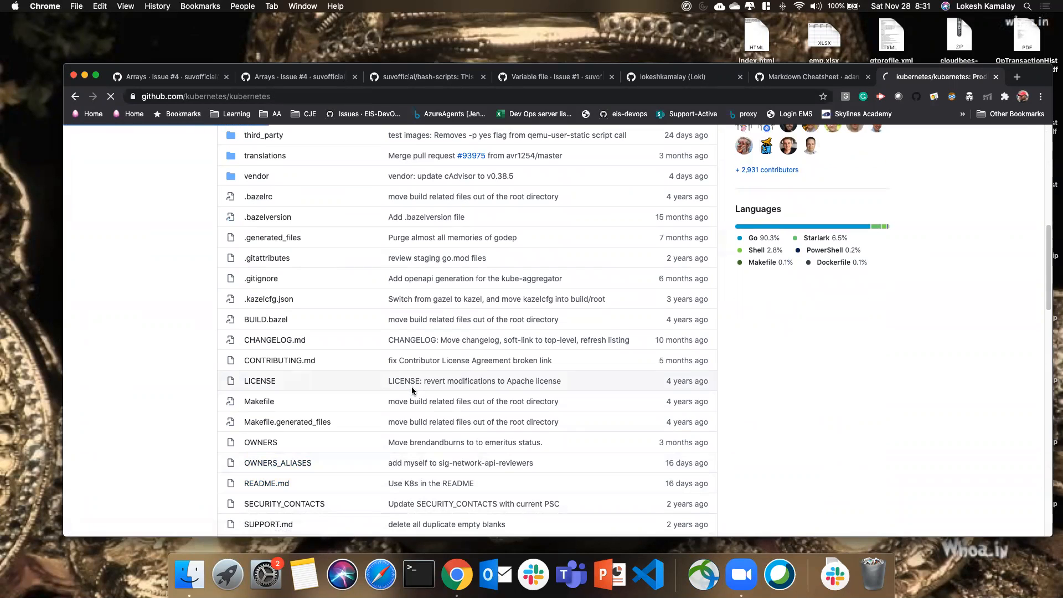
pyautogui.scroll(-3, 332, 401)
pyautogui.scroll(-3, 375, 447)
pyautogui.scroll(3, 375, 452)
pyautogui.scroll(-1, 430, 329)
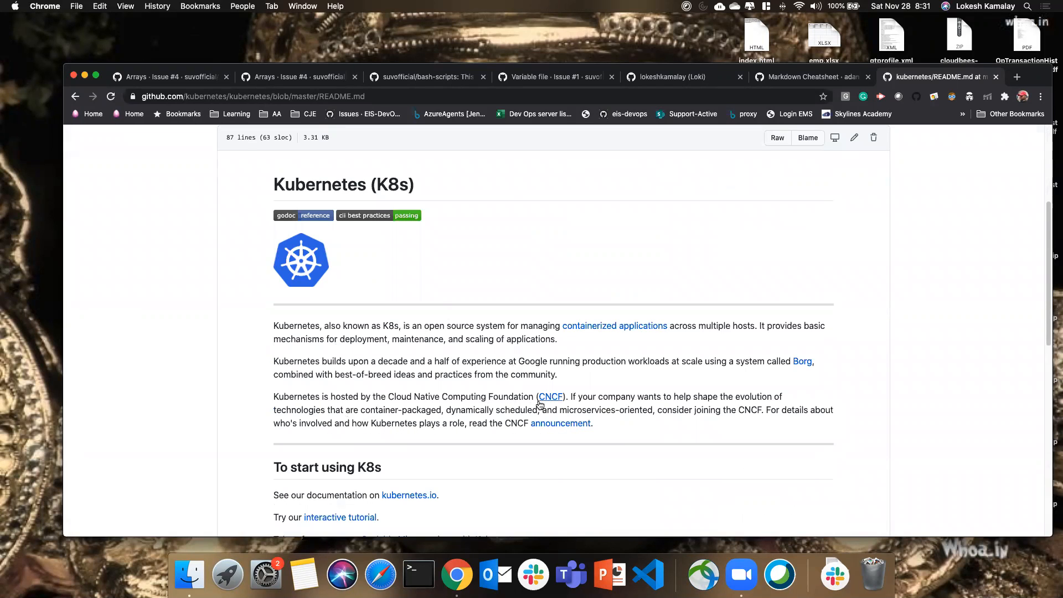
pyautogui.scroll(5, 451, 408)
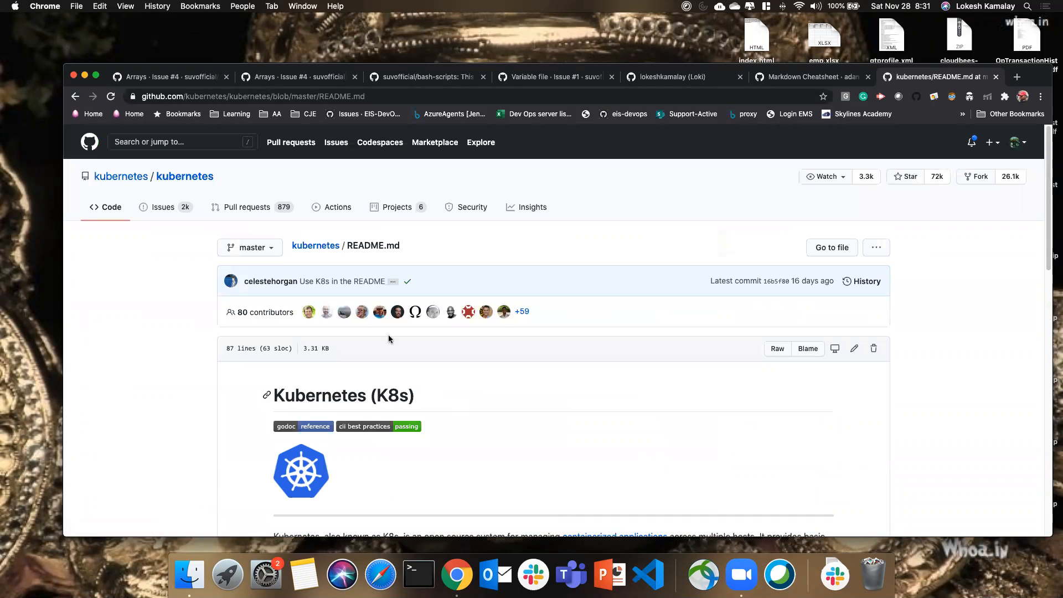
# Step: Open README.md for editing through a fork, inspect the Propose changes form, and return to the file view
pyautogui.click(855, 350)
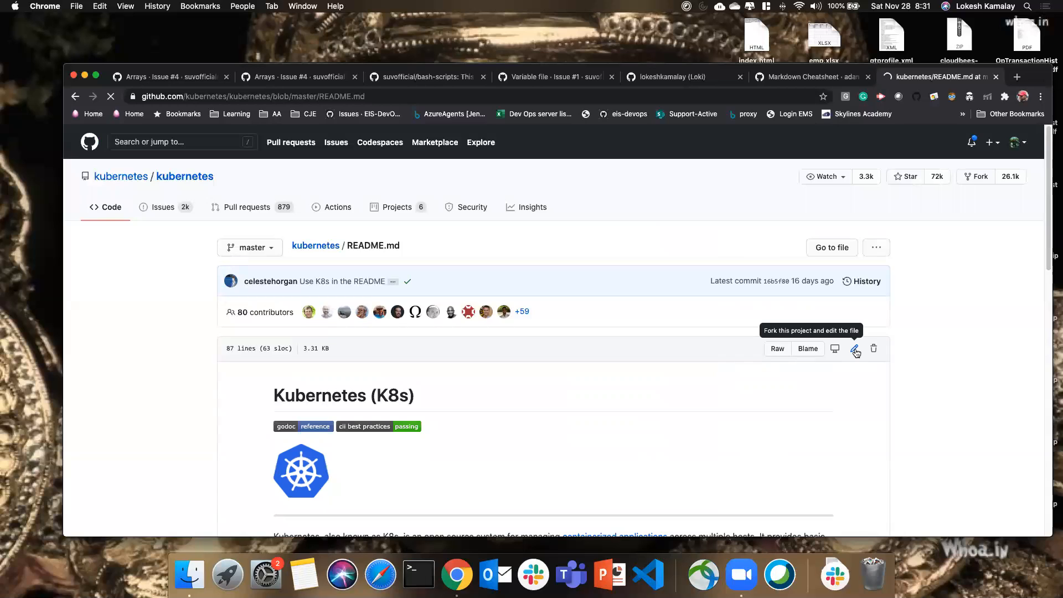
pyautogui.scroll(-5, 189, 408)
pyautogui.scroll(-4, 190, 409)
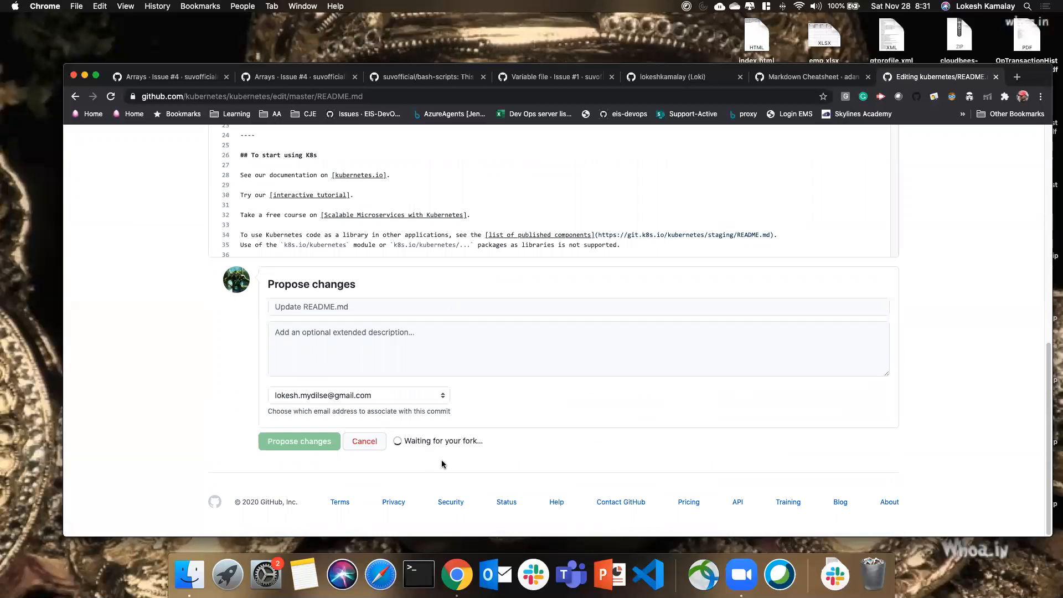
pyautogui.click(389, 311)
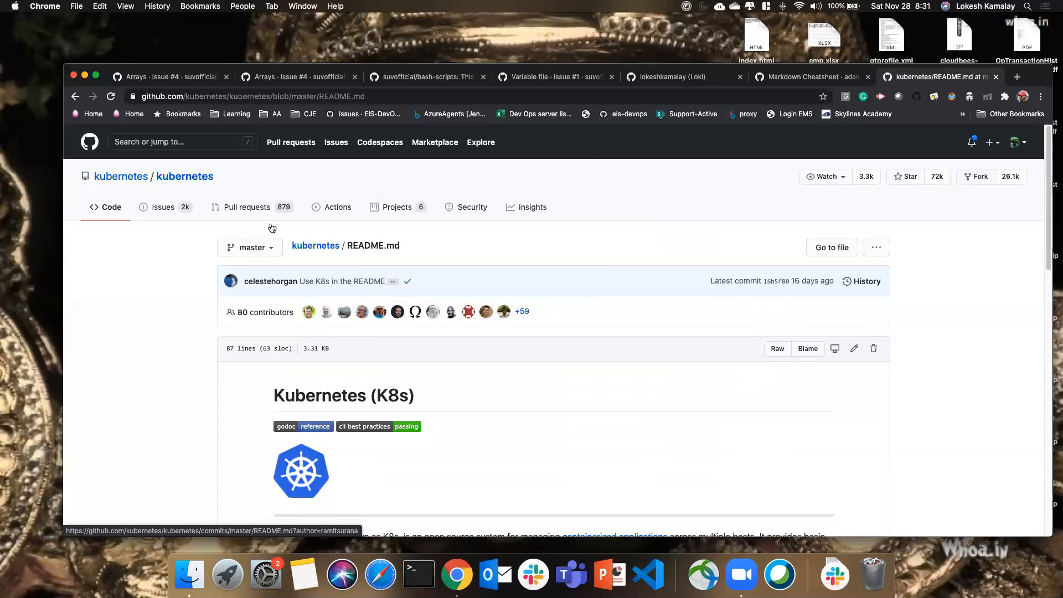
# Step: Filter the original repository's branch list by the account owner's first name, clear the filter and close the list
pyautogui.click(261, 250)
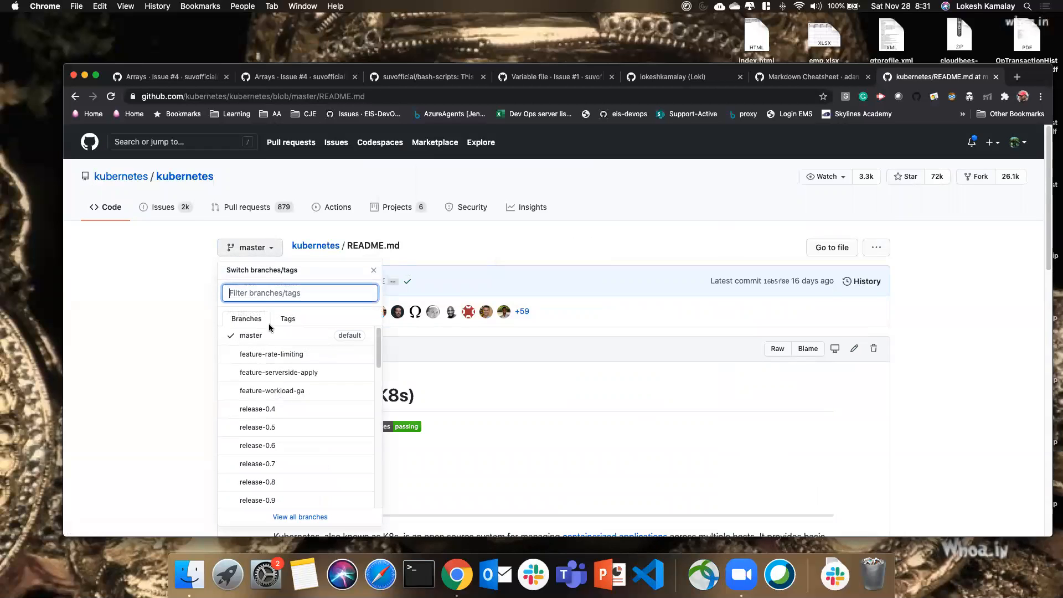
pyautogui.write('lokesh')
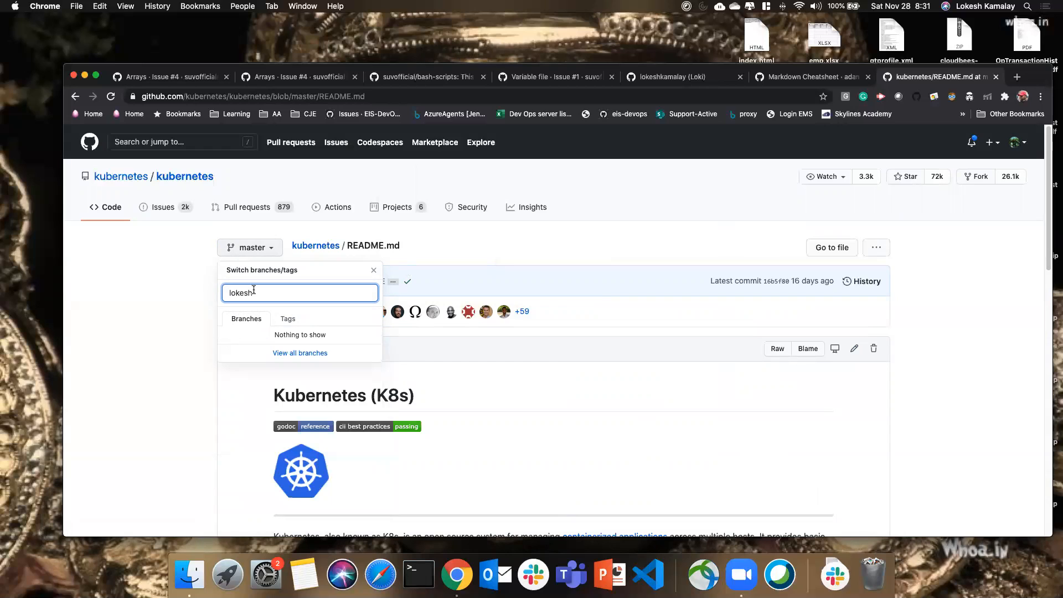
pyautogui.press('BackSpace')
pyautogui.press('BackSpace')
pyautogui.press('BackSpace')
pyautogui.press('BackSpace')
pyautogui.press('BackSpace')
pyautogui.press('BackSpace')
pyautogui.click(671, 244)
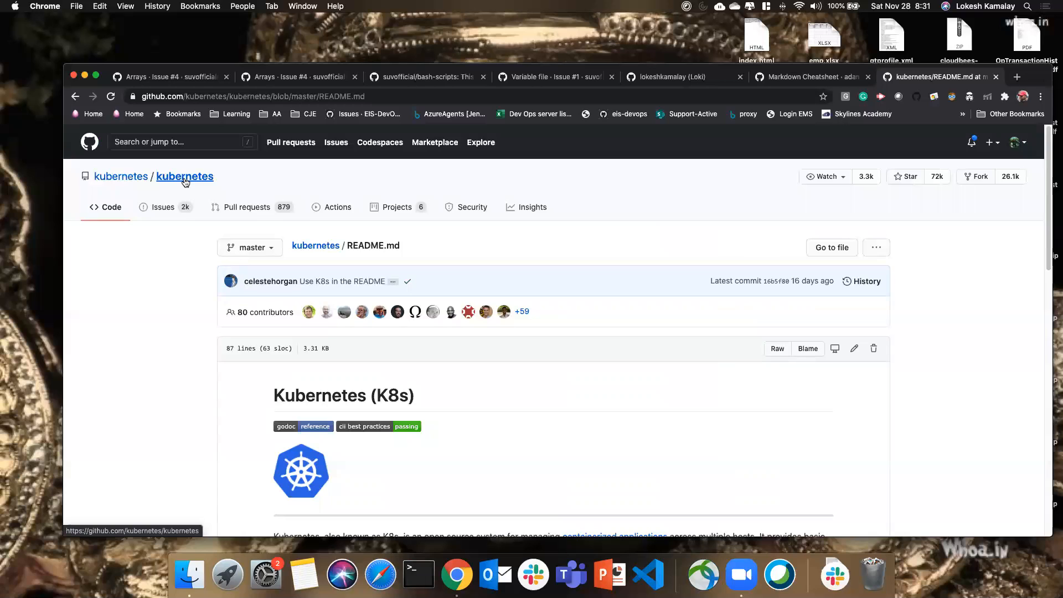
# Step: Fork the kubernetes repository to the suvofficial account
pyautogui.click(978, 177)
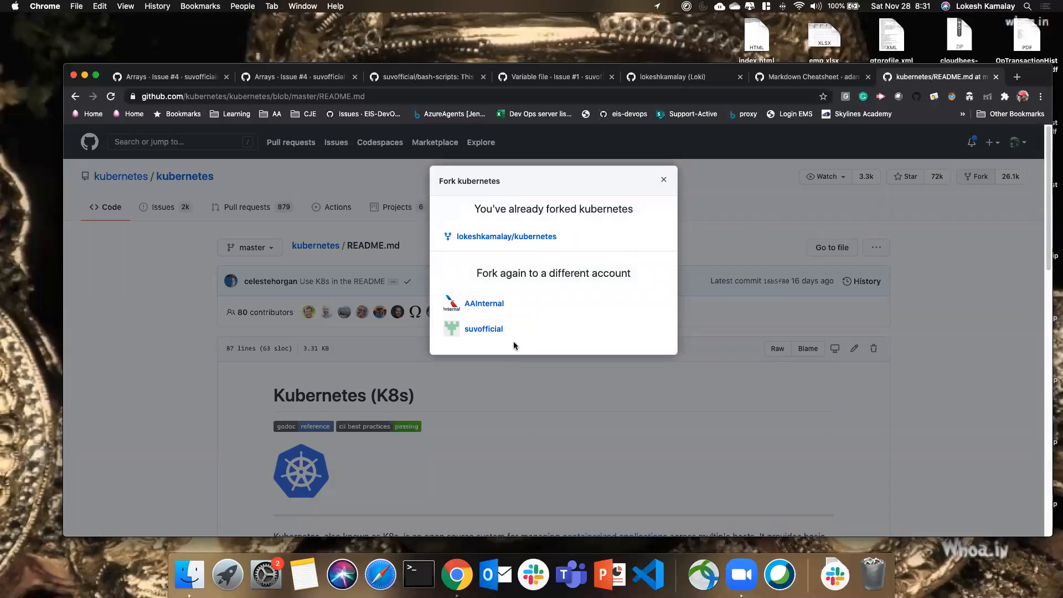
pyautogui.click(483, 330)
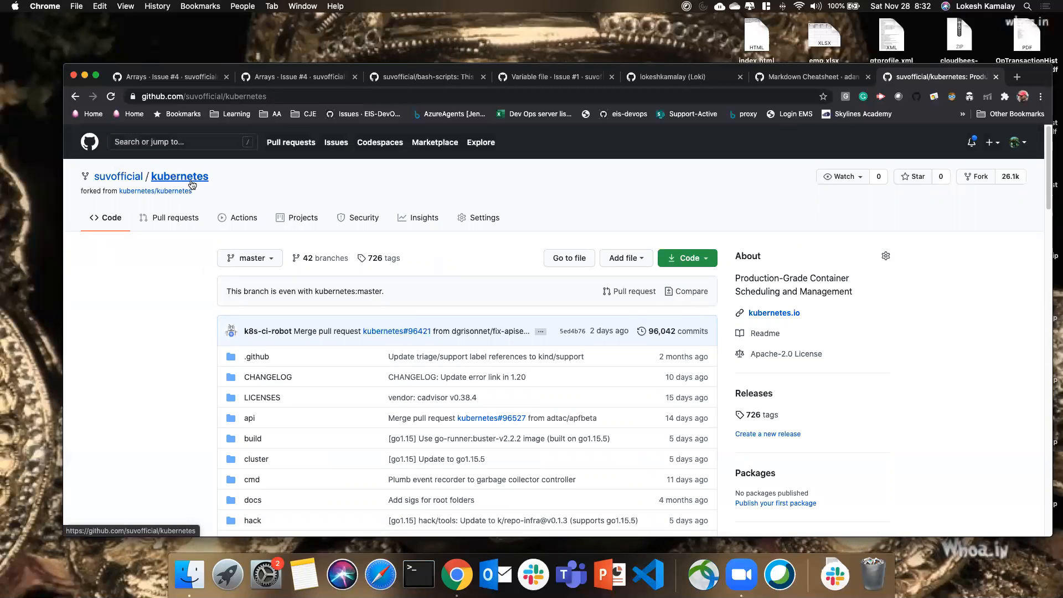
pyautogui.moveTo(119, 180)
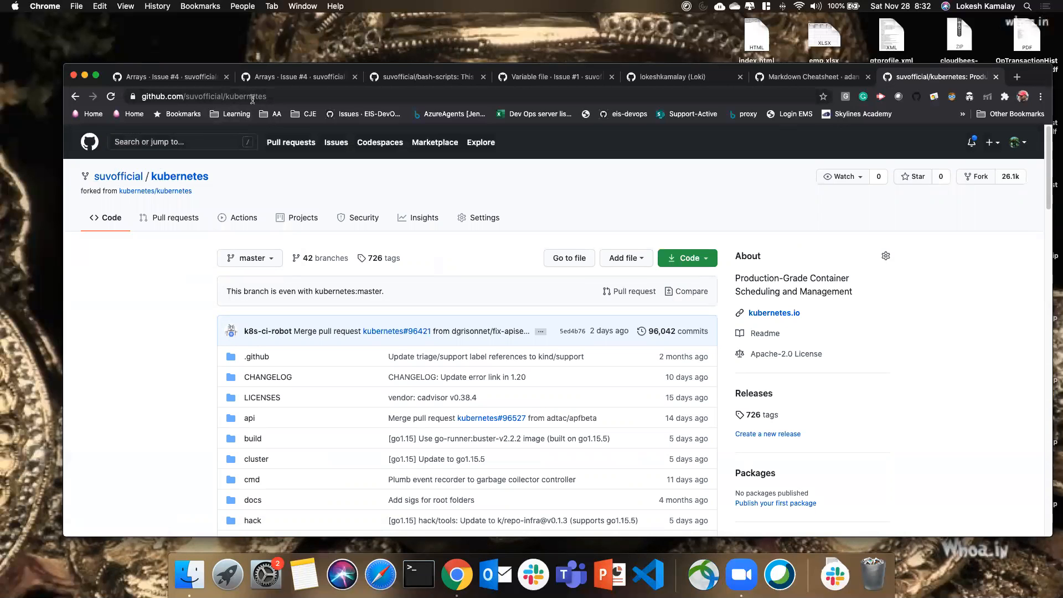
# Step: Look over the fork's README and try "Integ" as a new branch name from master, clearing it without creating the branch
pyautogui.scroll(-15, 332, 319)
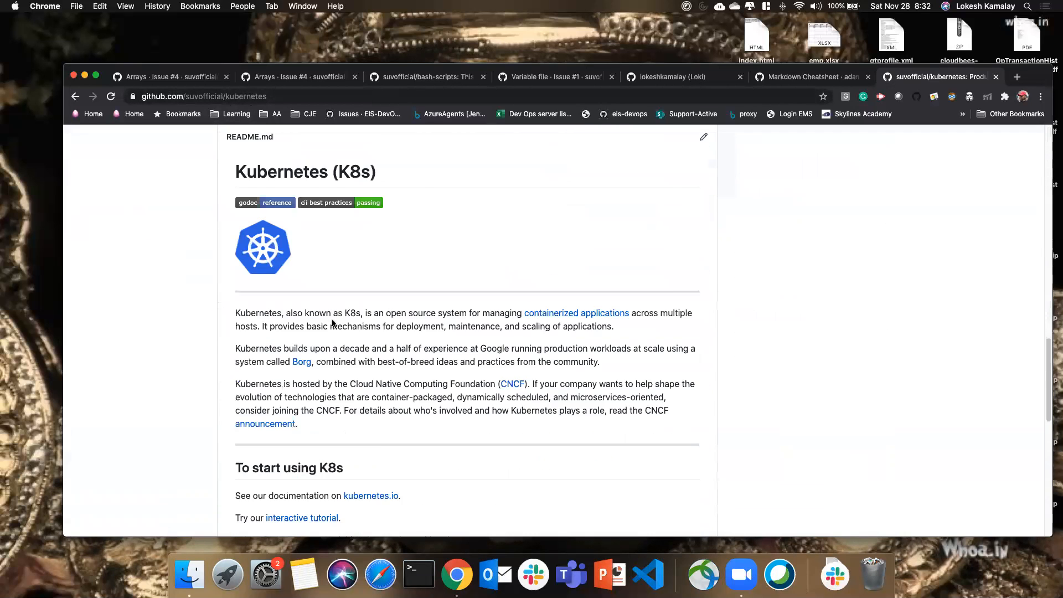
pyautogui.scroll(8, 319, 321)
pyautogui.scroll(8, 288, 313)
pyautogui.click(252, 244)
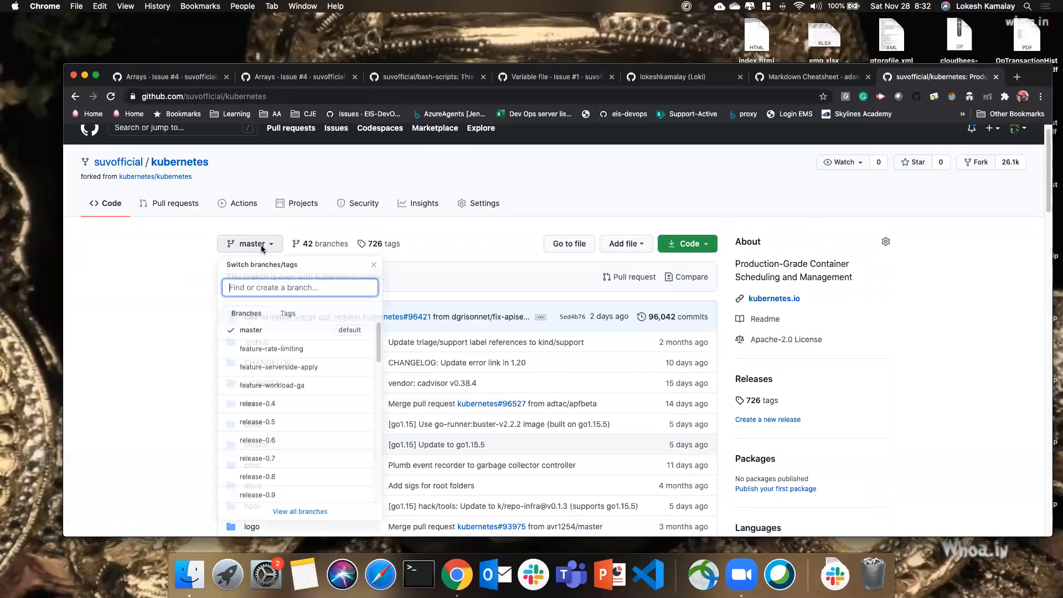
pyautogui.write('lnte')
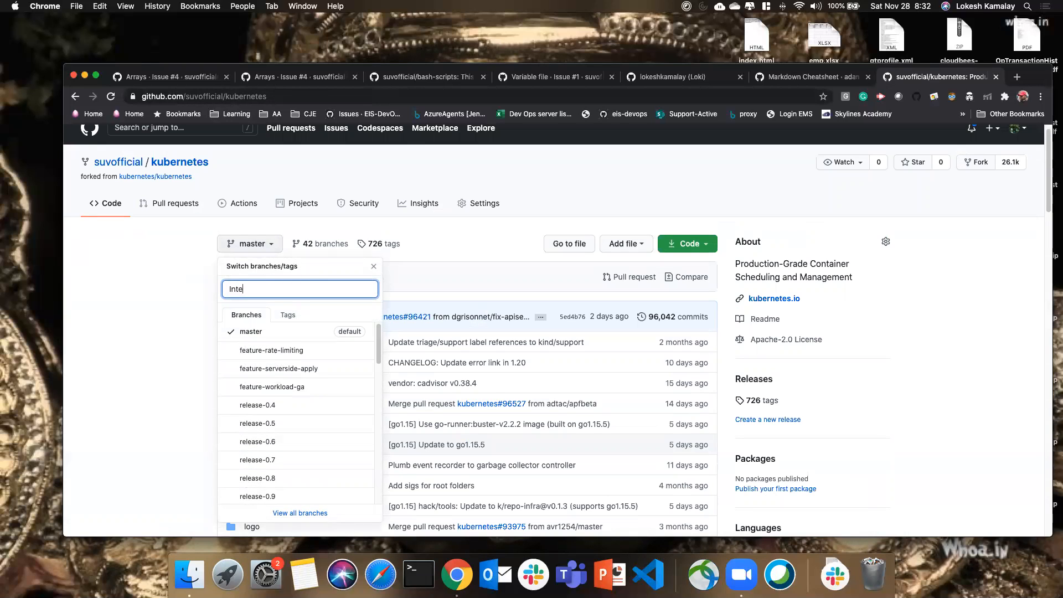
pyautogui.write('g')
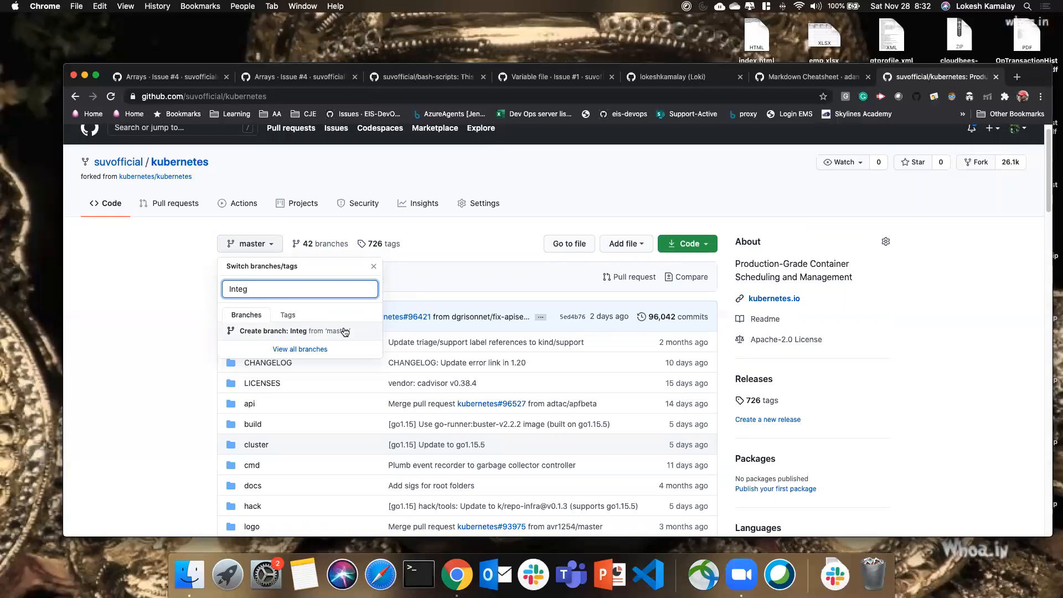
pyautogui.press('BackSpace')
pyautogui.press('BackSpace')
pyautogui.press('BackSpace')
pyautogui.press('BackSpace')
pyautogui.press('BackSpace')
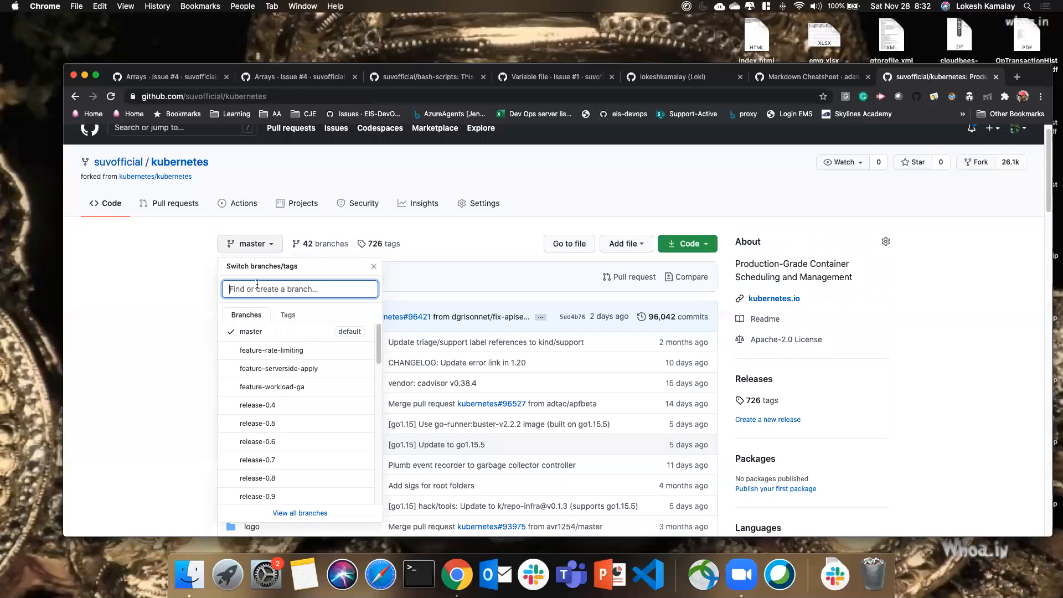
# Step: Create a branch from master in the kubernetes fork, named with the account owner's first name
pyautogui.write('In')
pyautogui.press('BackSpace')
pyautogui.write('lokesh')
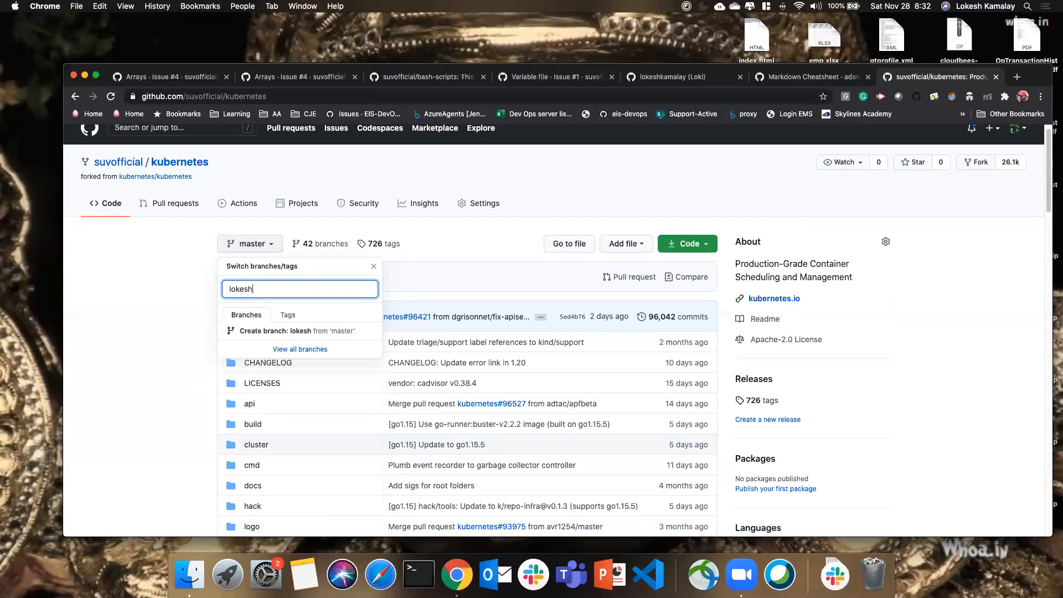
pyautogui.click(284, 333)
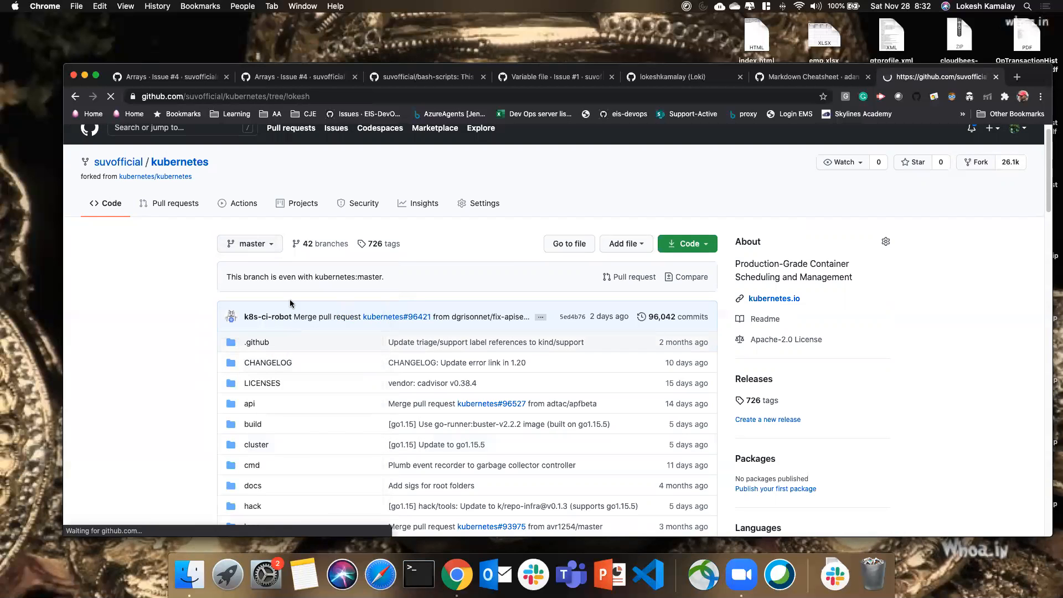
# Step: Open README.md on the new branch for editing
pyautogui.scroll(-6, 289, 376)
pyautogui.scroll(-10, 291, 373)
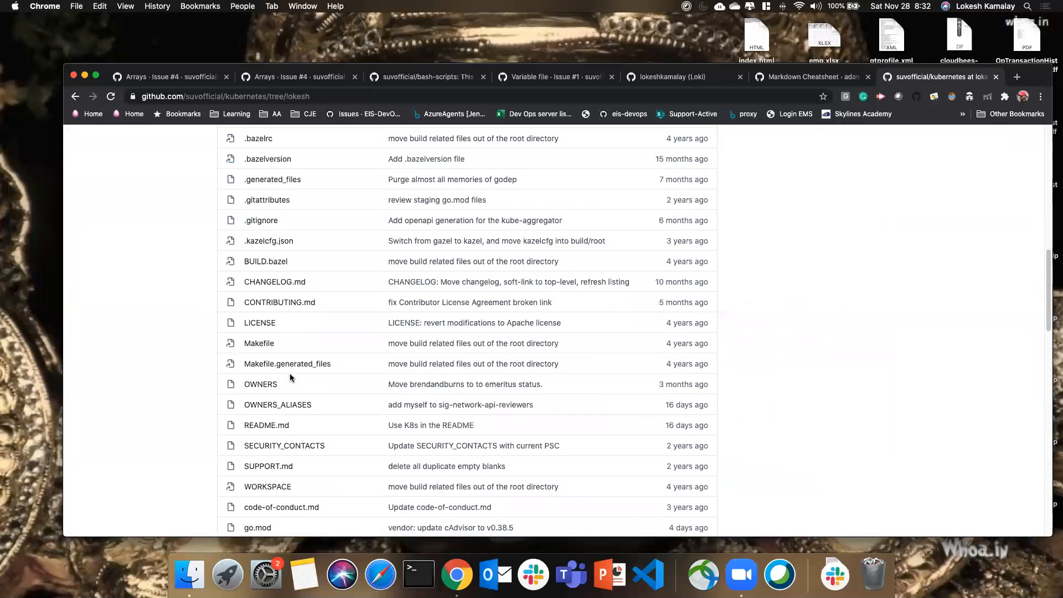
pyautogui.scroll(4, 290, 374)
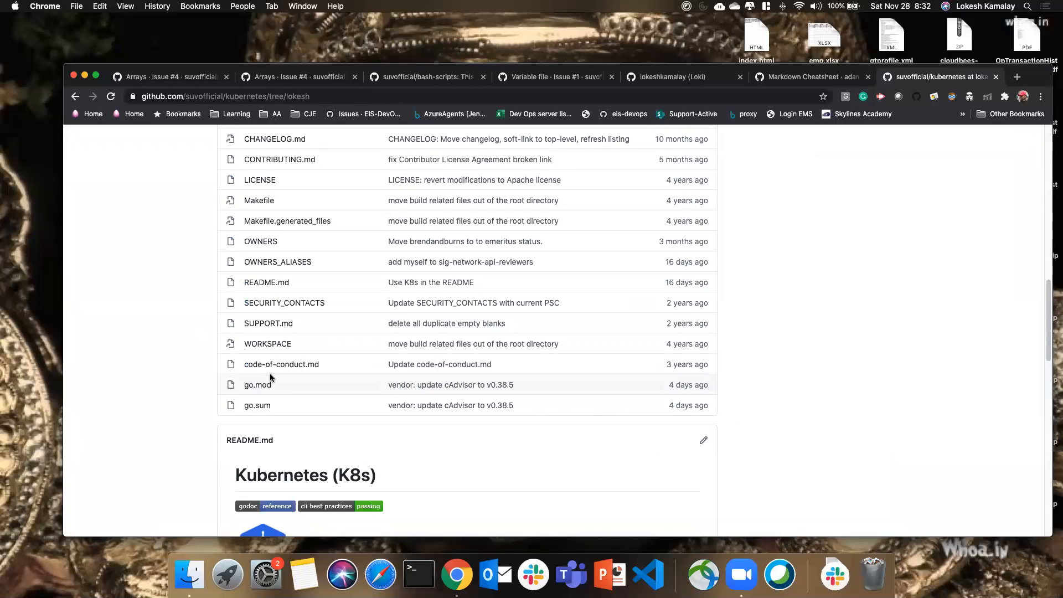
pyautogui.click(266, 283)
pyautogui.scroll(-2, 409, 343)
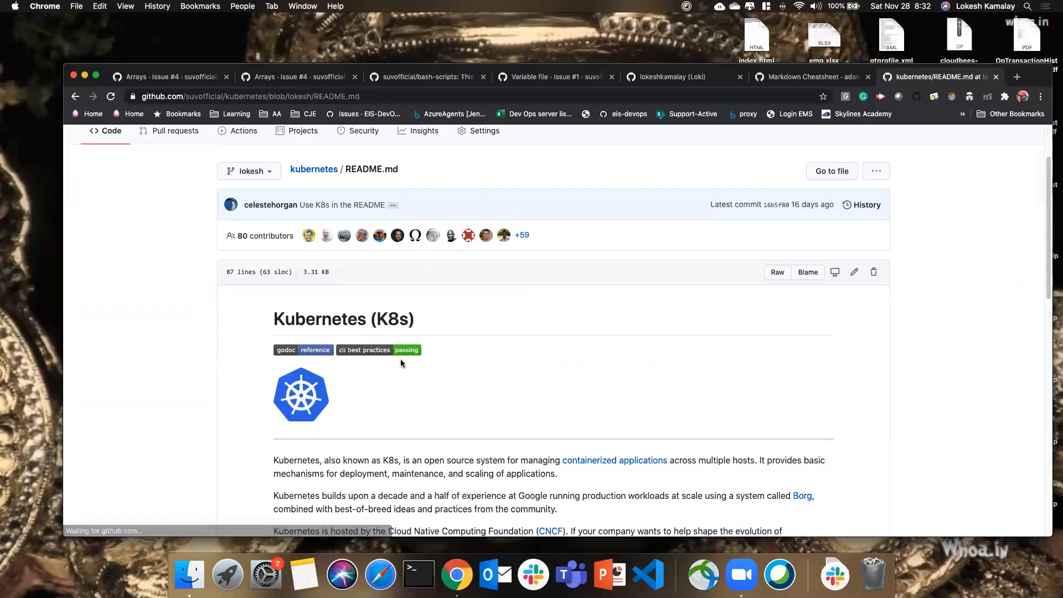
pyautogui.click(854, 272)
# Step: Add the line "This is a test" at the end of README.md and commit it directly to the new branch
pyautogui.scroll(-15, 347, 346)
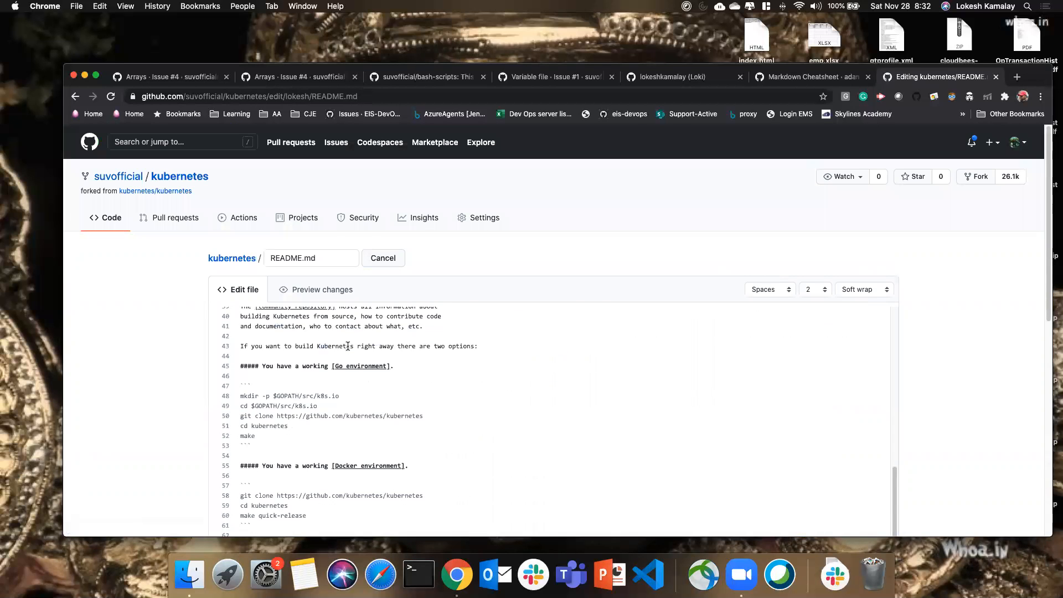
pyautogui.scroll(5, 407, 391)
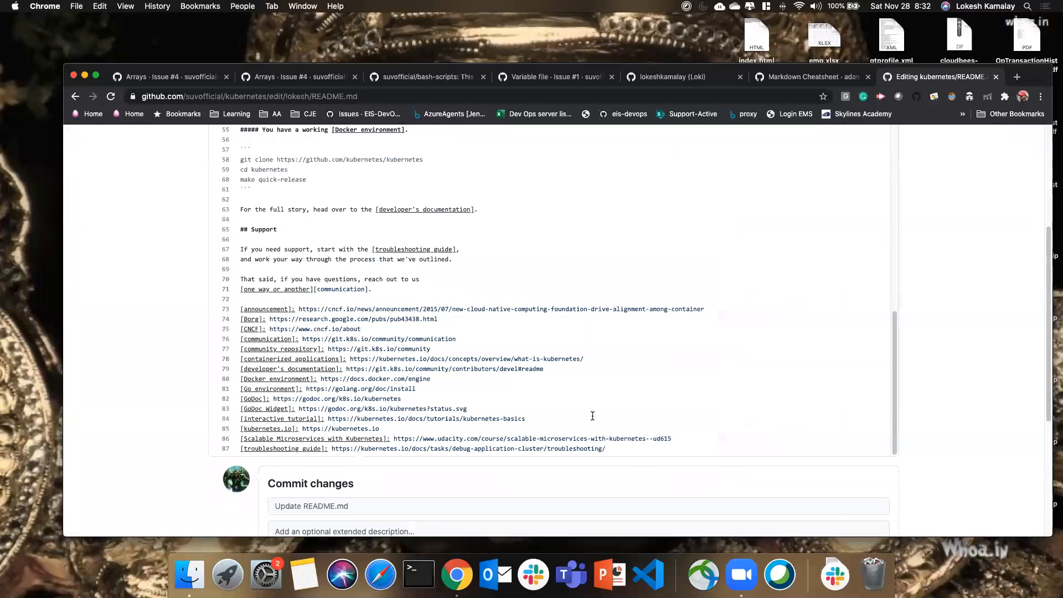
pyautogui.scroll(-2, 592, 416)
pyautogui.click(617, 352)
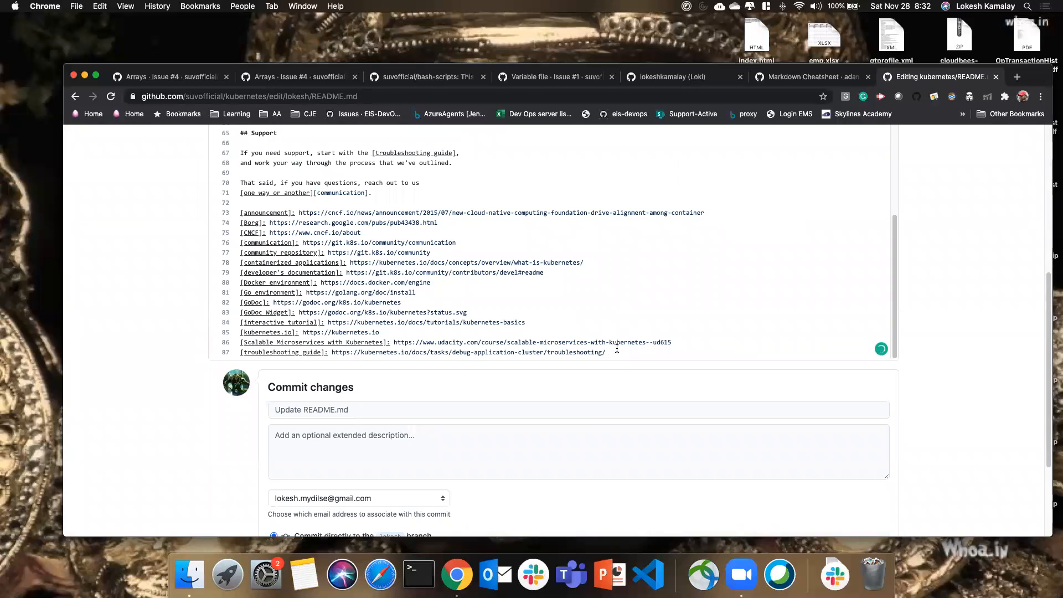
pyautogui.press('Return')
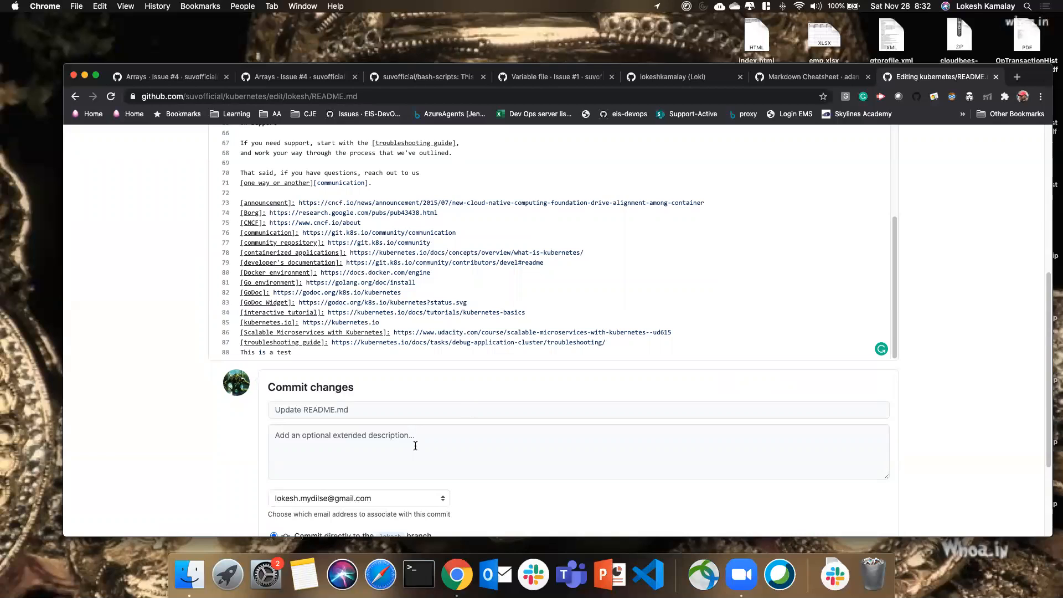
pyautogui.scroll(-3, 325, 370)
pyautogui.click(285, 443)
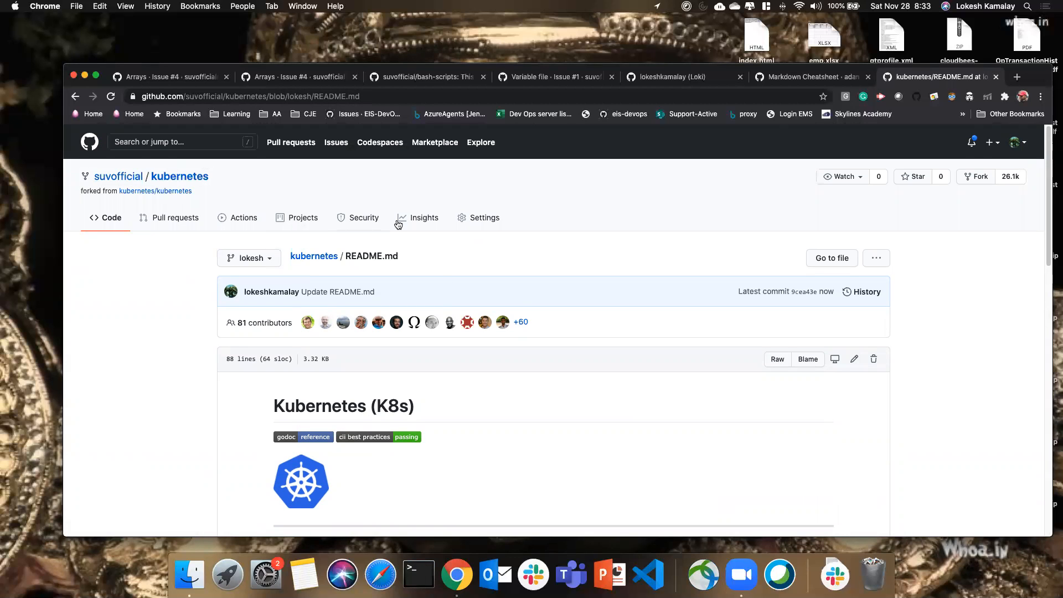
# Step: Check the added test line at the end of the committed README.md
pyautogui.scroll(-5, 441, 295)
pyautogui.scroll(-15, 442, 295)
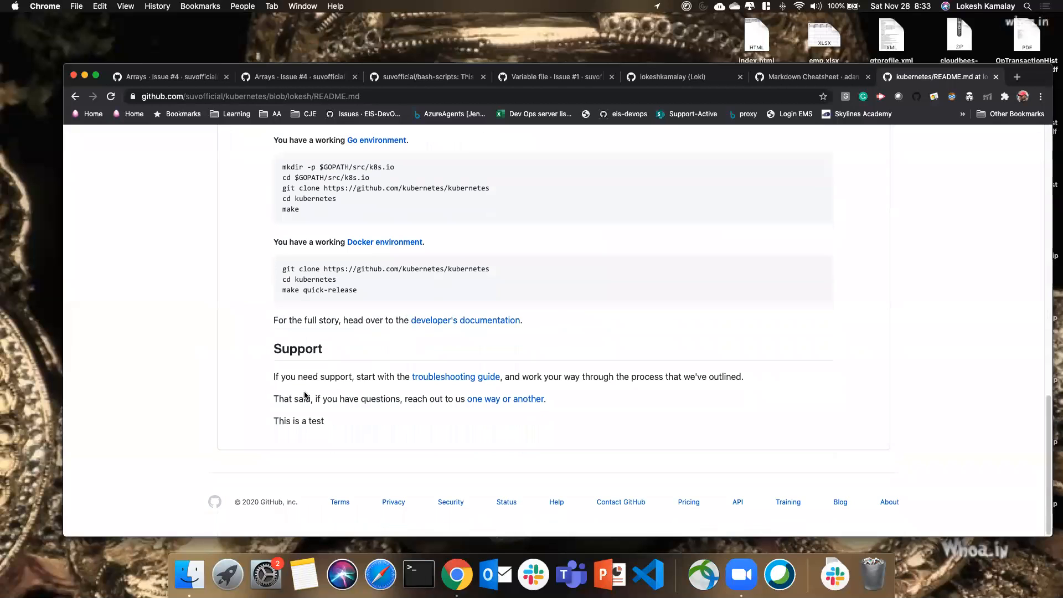
pyautogui.moveTo(274, 422); pyautogui.dragTo(370, 424)
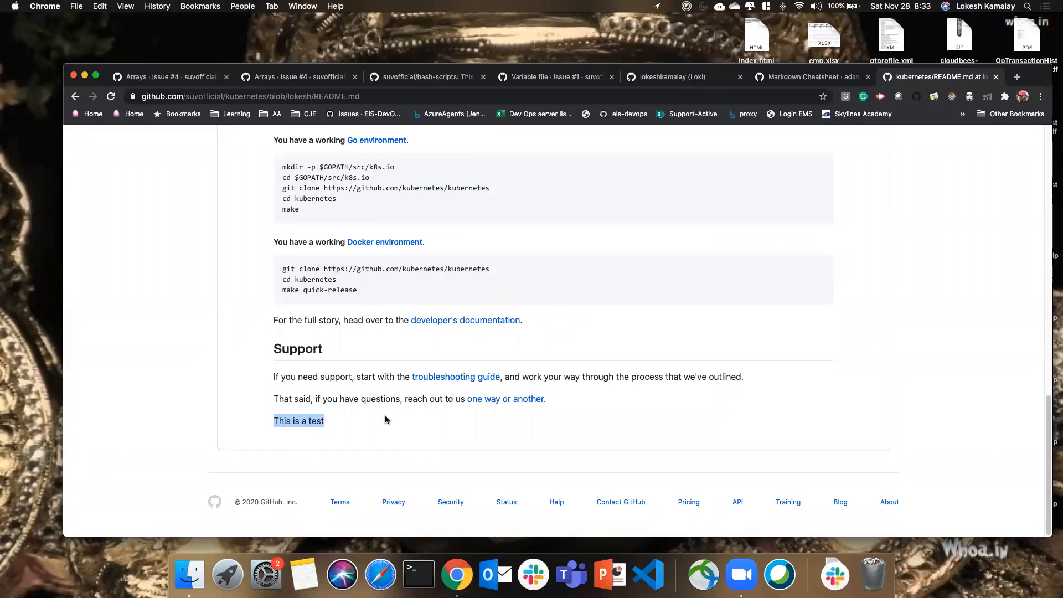
pyautogui.scroll(20, 386, 420)
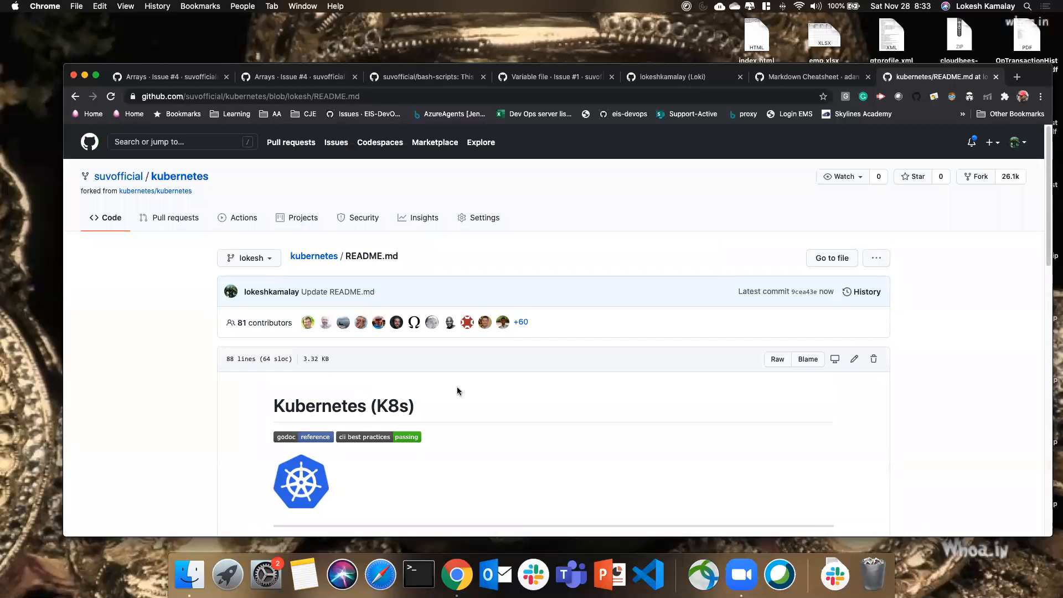
# Step: Start a new pull request from the fork, inspect the base and head repository choices, and return to the pull requests list
pyautogui.click(169, 229)
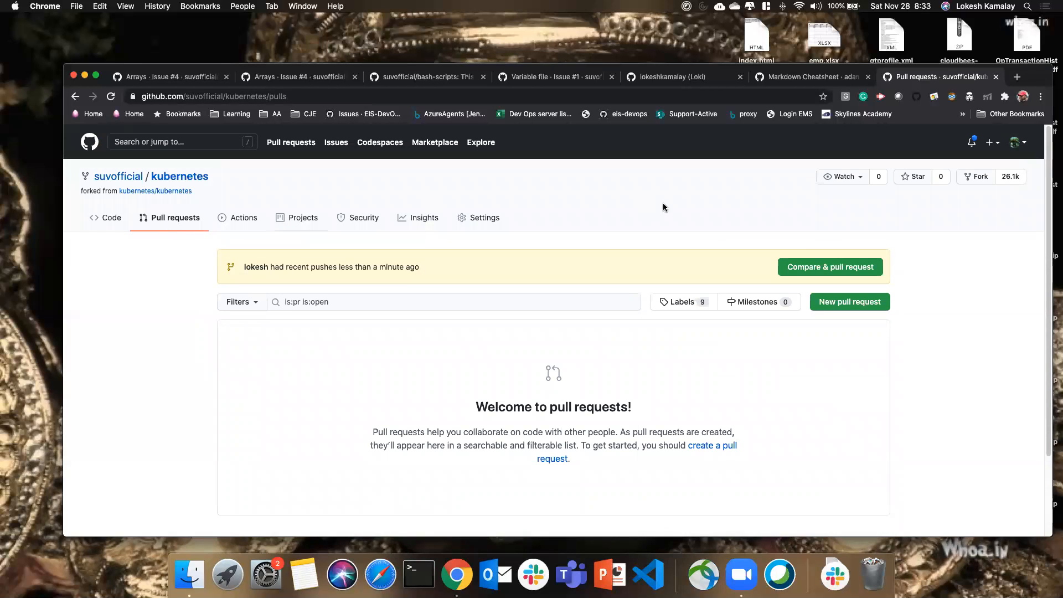
pyautogui.click(830, 312)
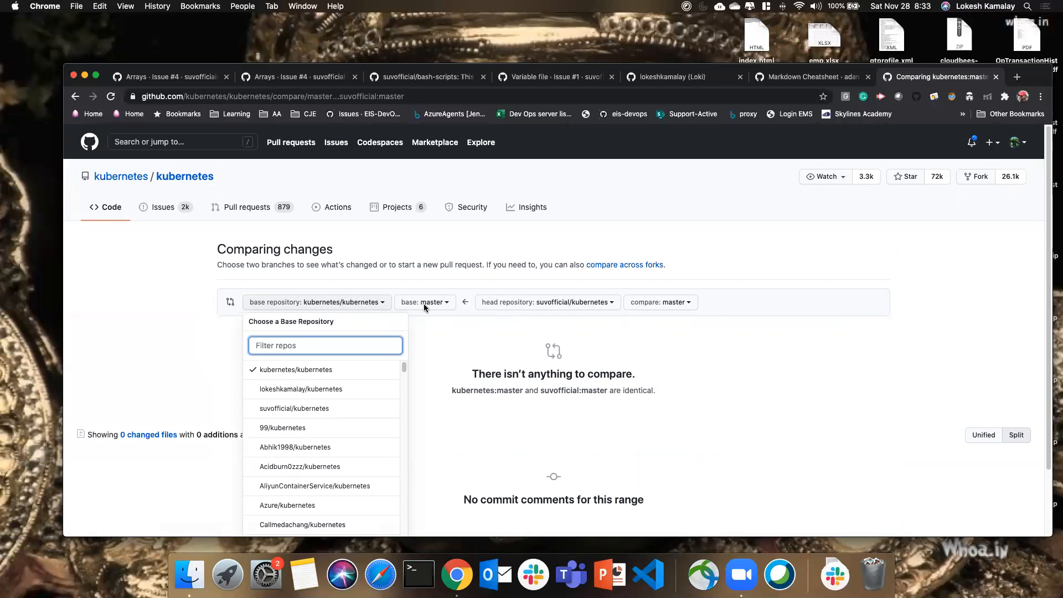
pyautogui.click(541, 310)
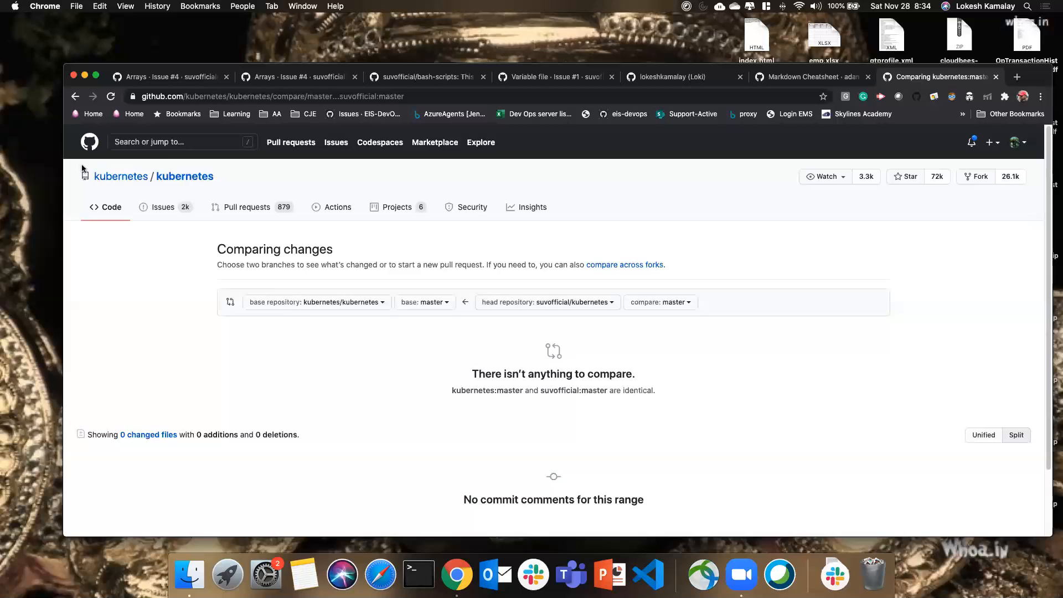
pyautogui.click(77, 97)
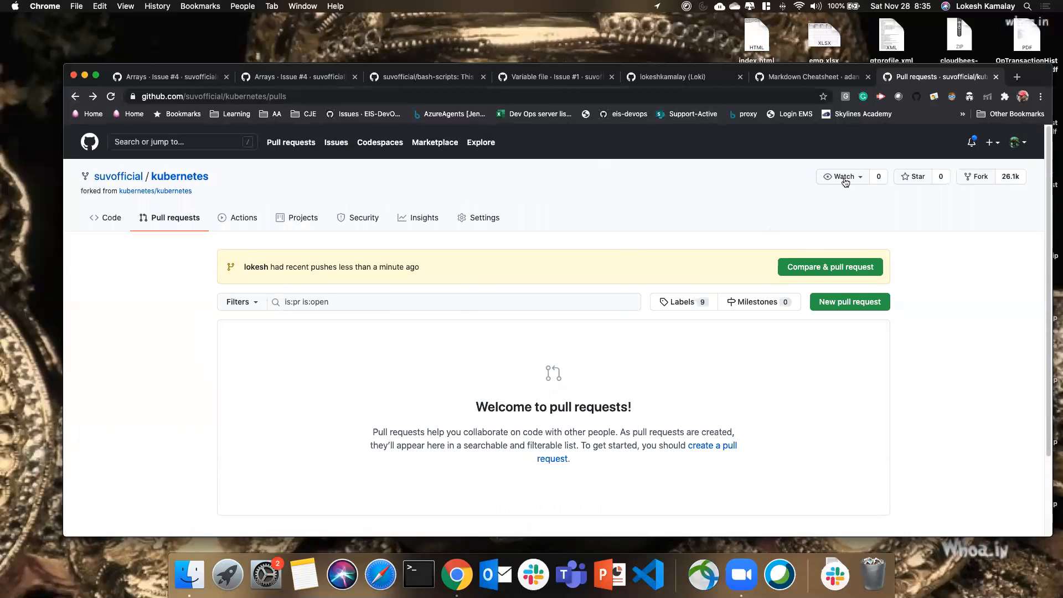
# Step: Look through the account settings sections and open the SSH and GPG keys page
pyautogui.click(1019, 145)
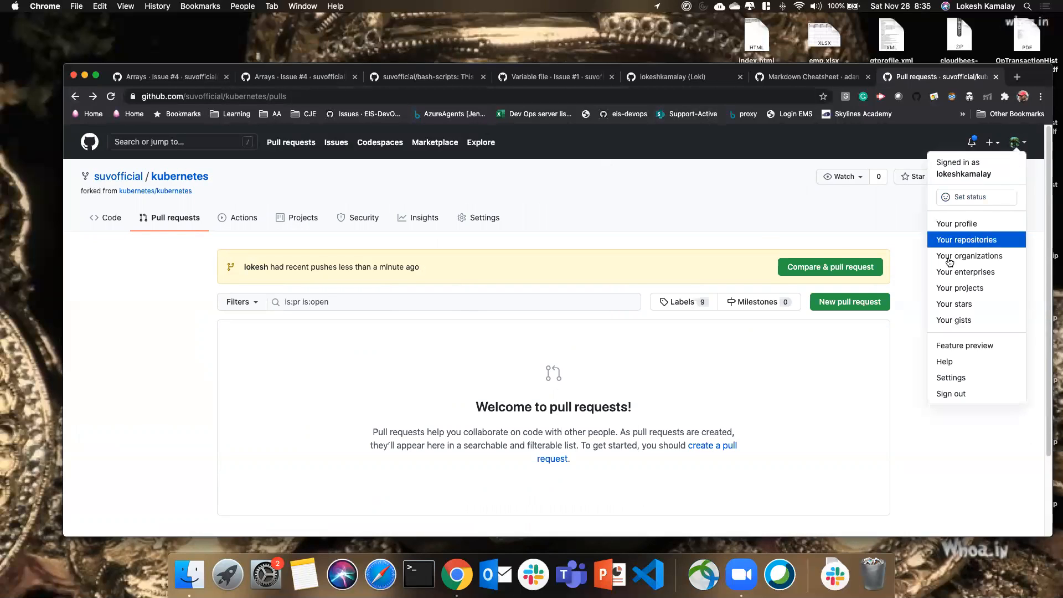
pyautogui.click(962, 374)
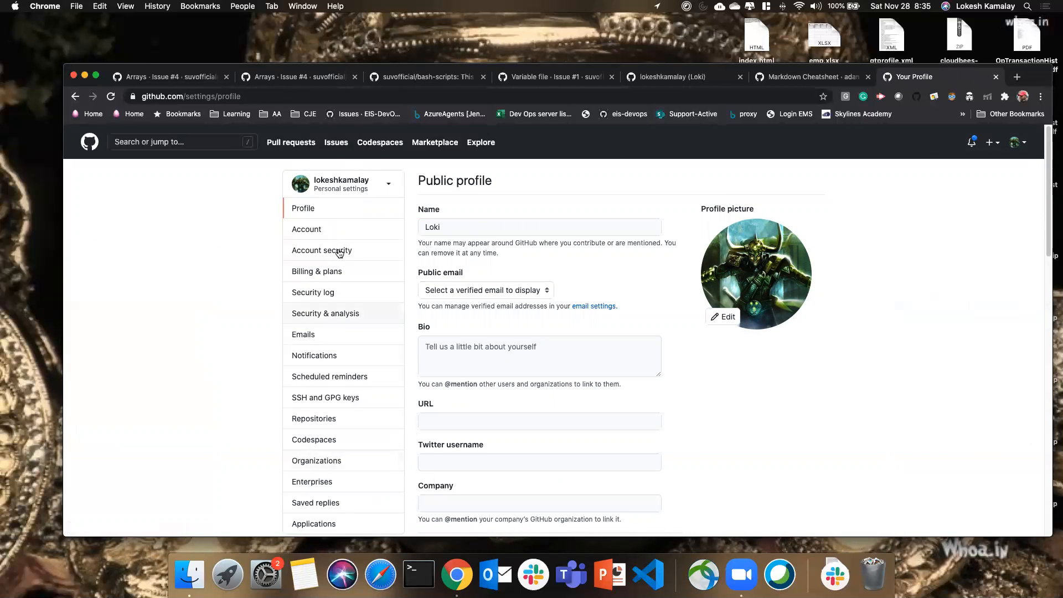
pyautogui.scroll(-3, 399, 421)
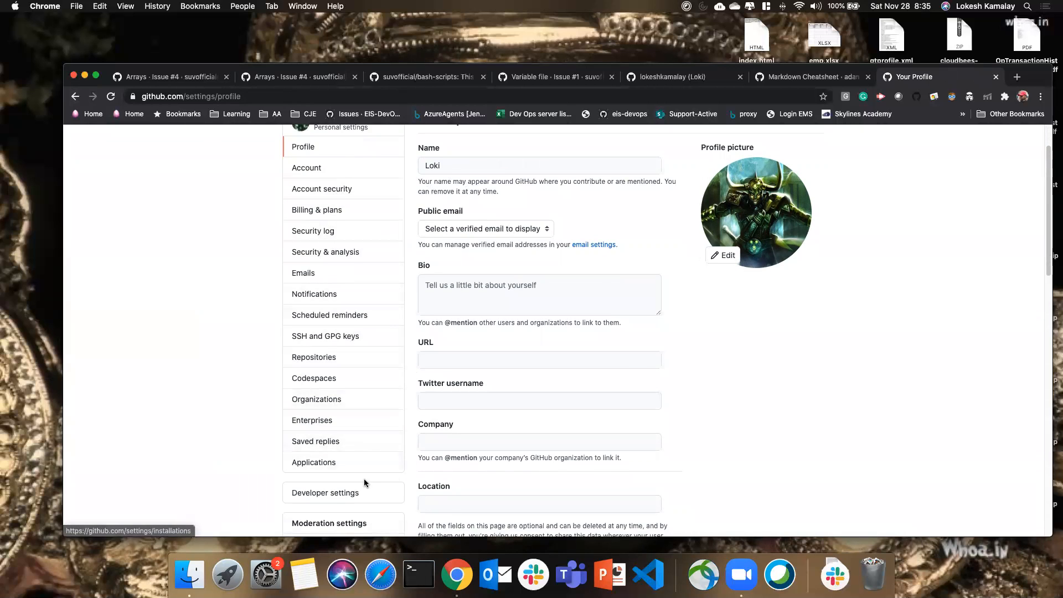
pyautogui.scroll(-1, 356, 475)
pyautogui.scroll(-2, 355, 476)
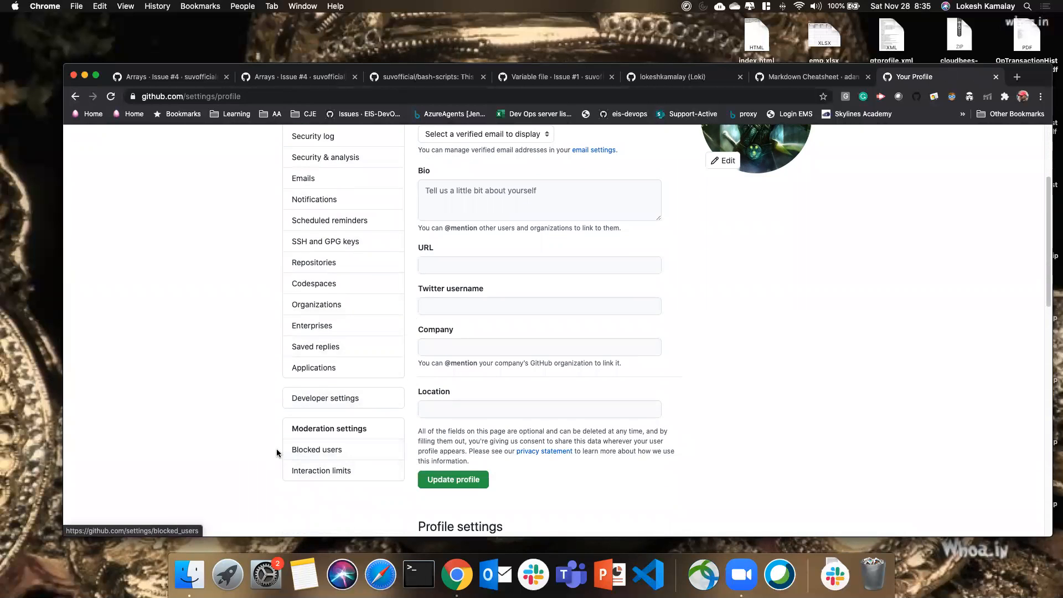
pyautogui.scroll(1, 348, 463)
pyautogui.scroll(4, 349, 463)
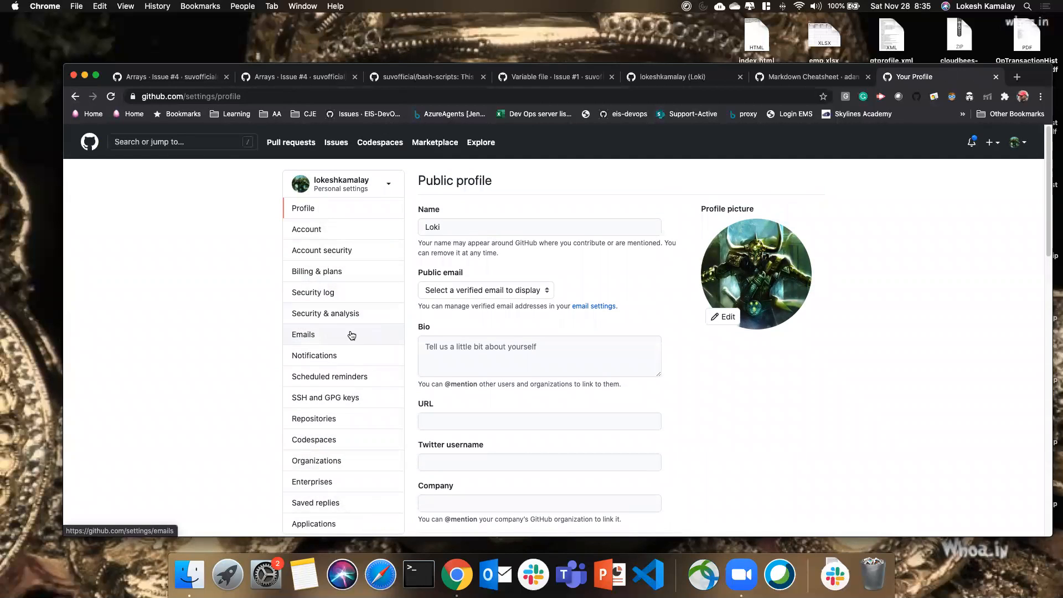
pyautogui.click(333, 399)
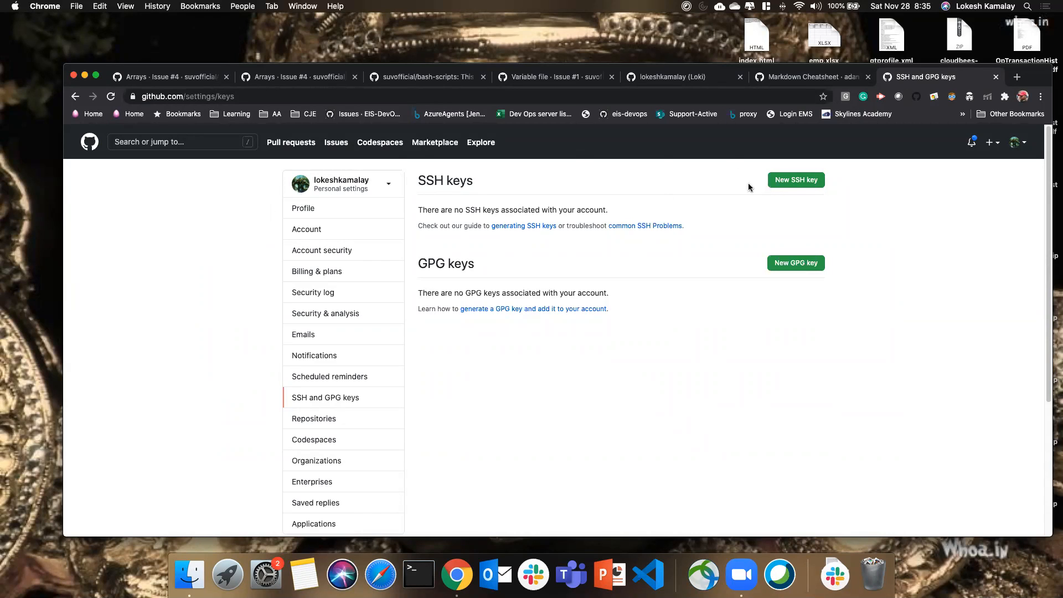
# Step: Switch to Terminal and print the public SSH key with cat ~/.ssh/id_rsa.pub
pyautogui.click(431, 573)
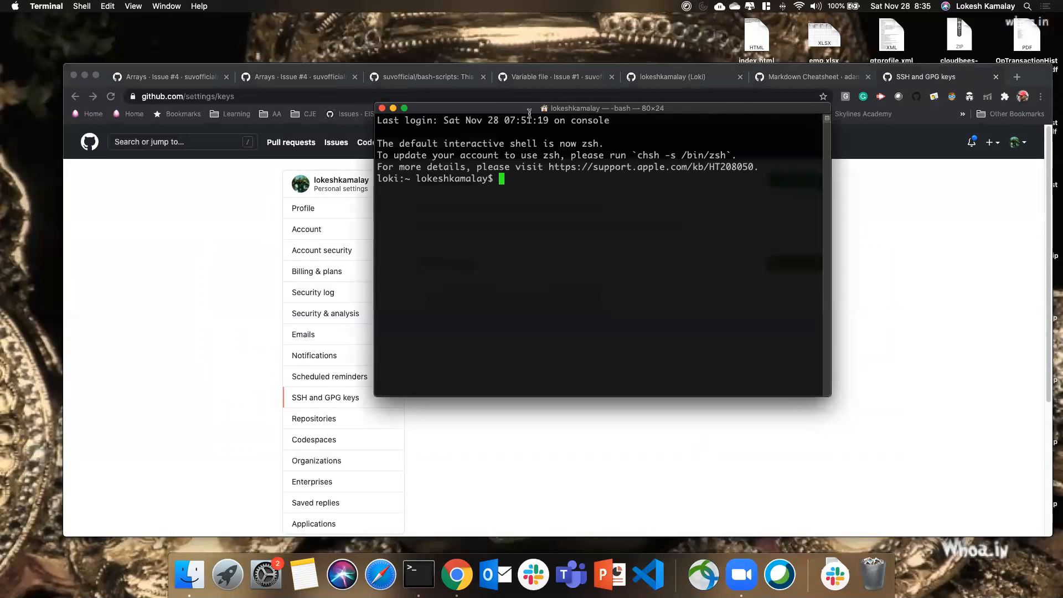
pyautogui.moveTo(529, 110); pyautogui.dragTo(465, 104)
pyautogui.write('cat ')
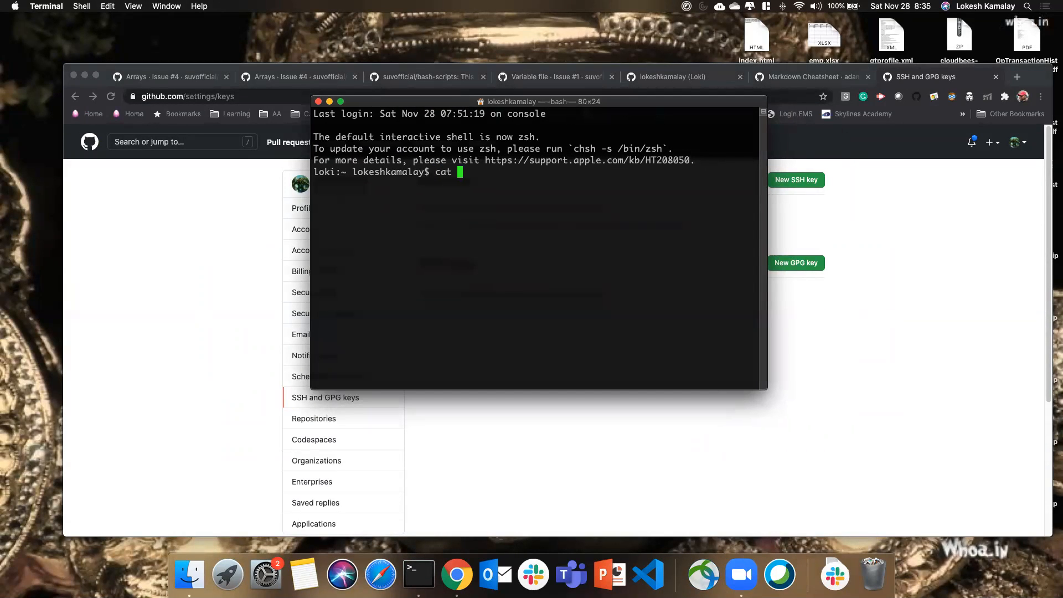
pyautogui.write('~/.ssh/id_rsa.pub')
pyautogui.press('Return')
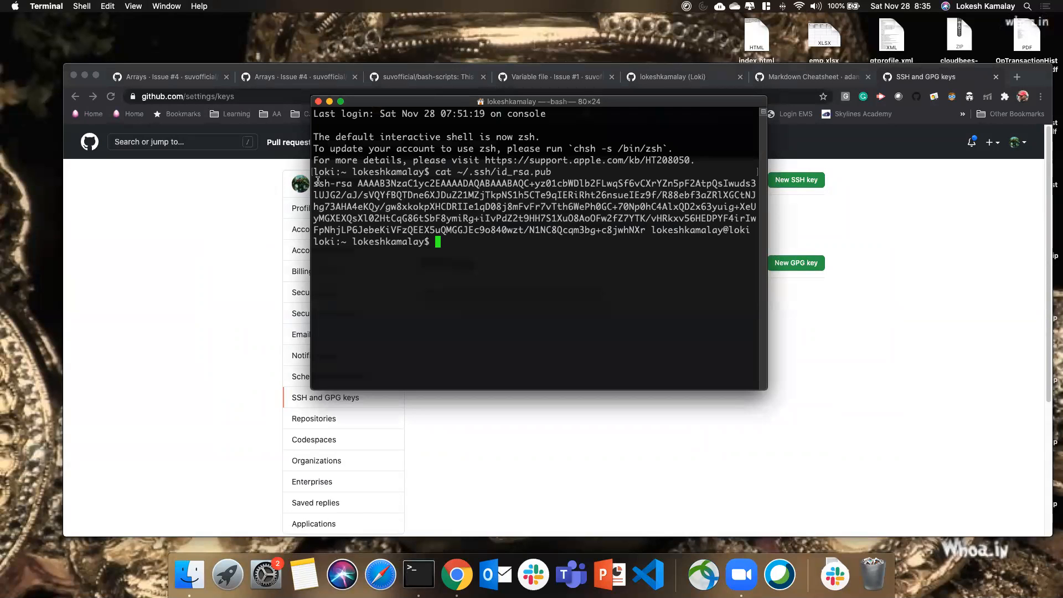
# Step: Copy the entire public SSH key from the terminal output and switch back to Chrome
pyautogui.moveTo(314, 184); pyautogui.dragTo(746, 233)
pyautogui.press('super+c')
pyautogui.click(928, 233)
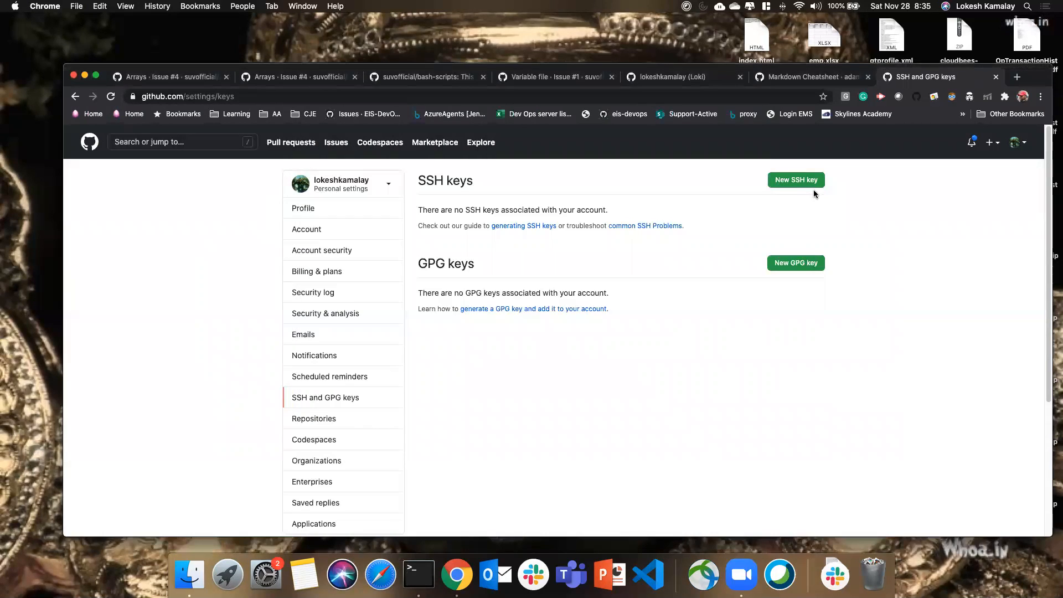
pyautogui.click(807, 181)
pyautogui.click(496, 225)
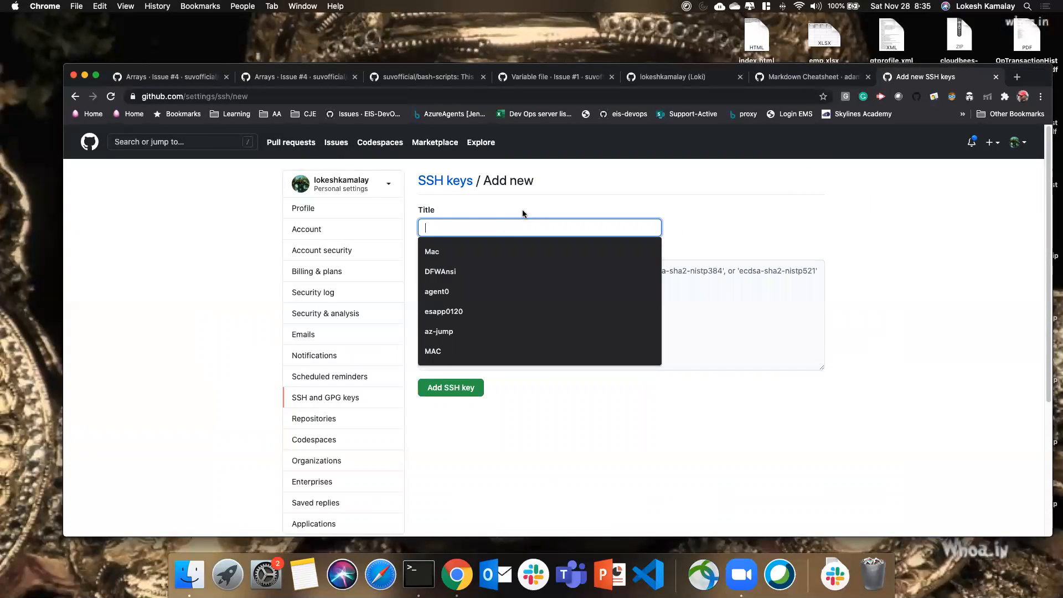
pyautogui.click(857, 240)
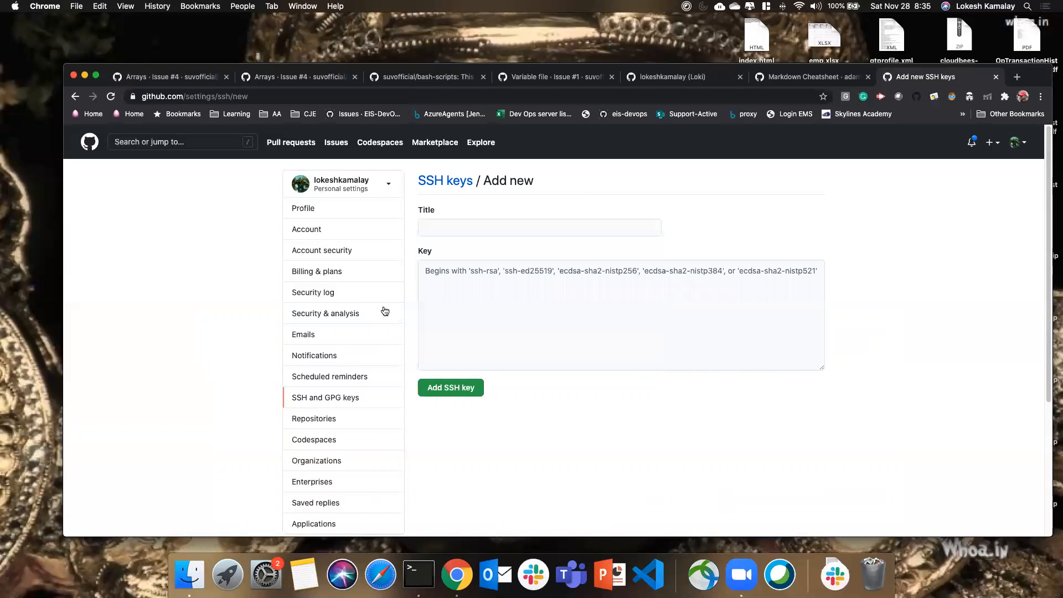
pyautogui.click(344, 399)
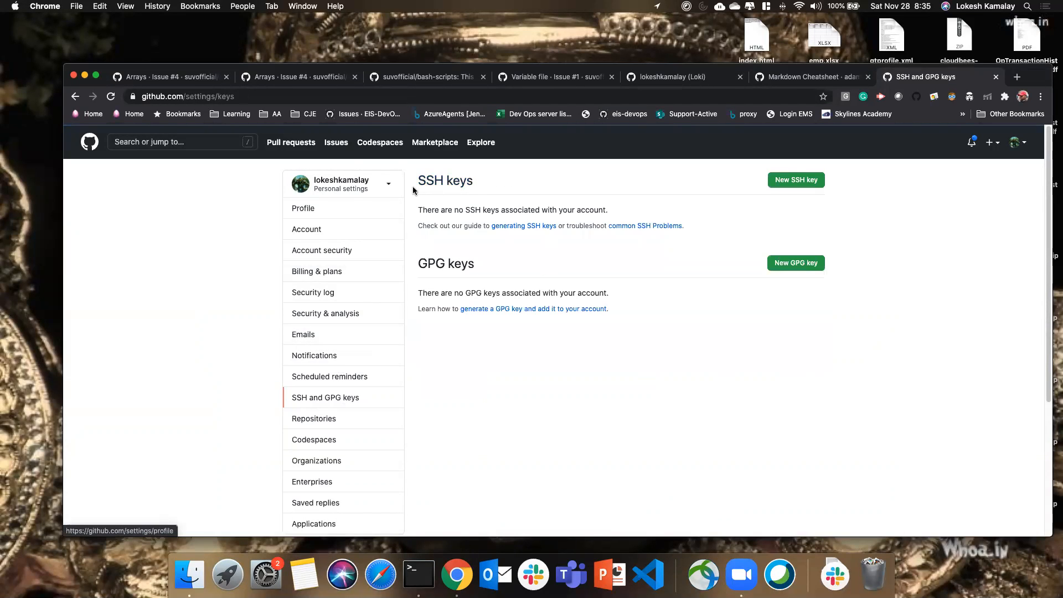
# Step: Go to the suvofficial organization's repositories and open the bash-scripts repository
pyautogui.click(191, 83)
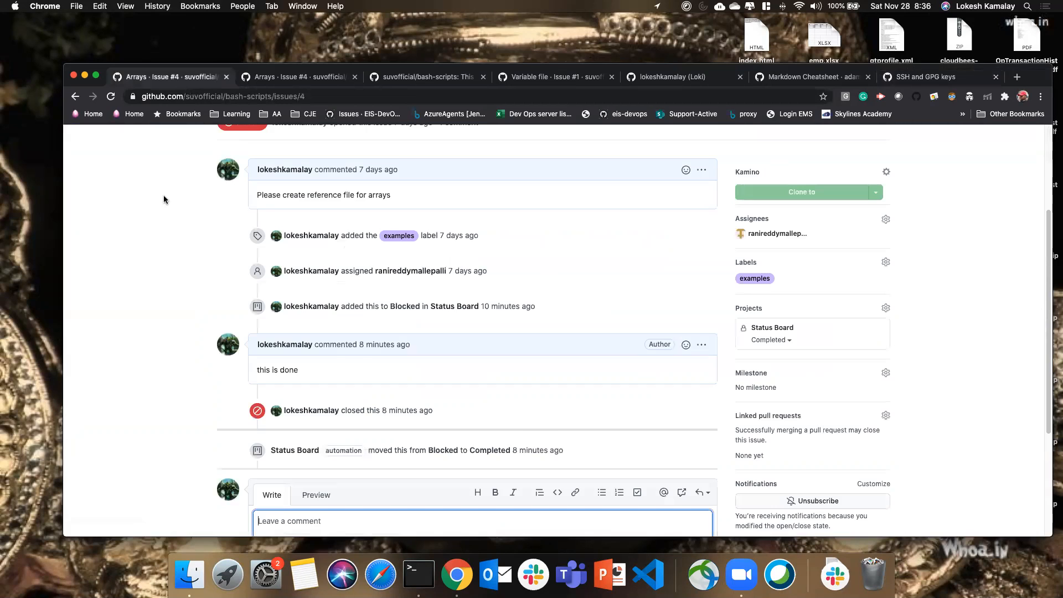
pyautogui.scroll(3, 164, 195)
pyautogui.click(123, 181)
pyautogui.scroll(-3, 337, 300)
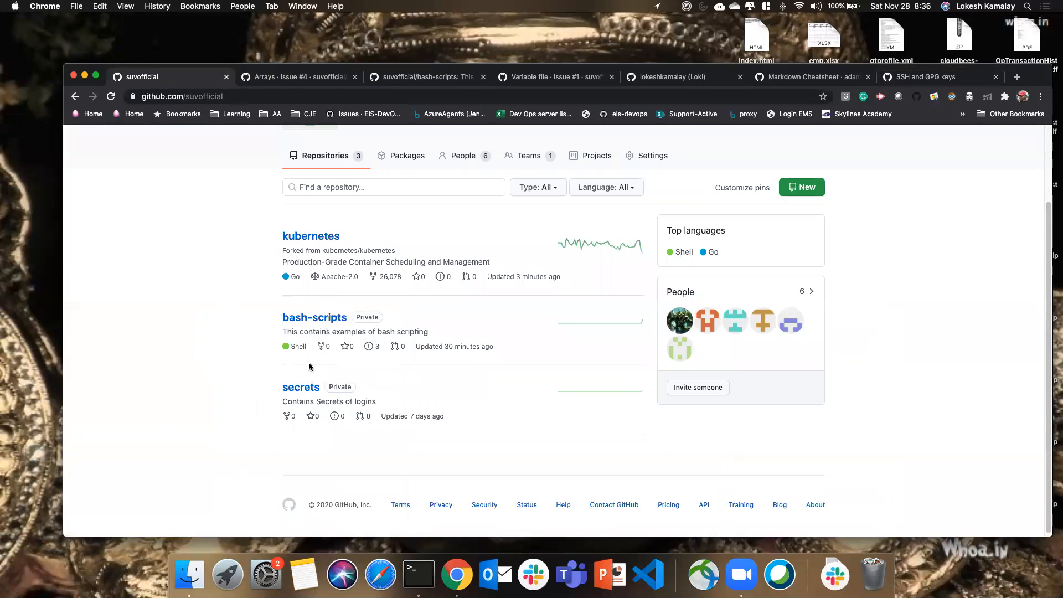
pyautogui.click(312, 321)
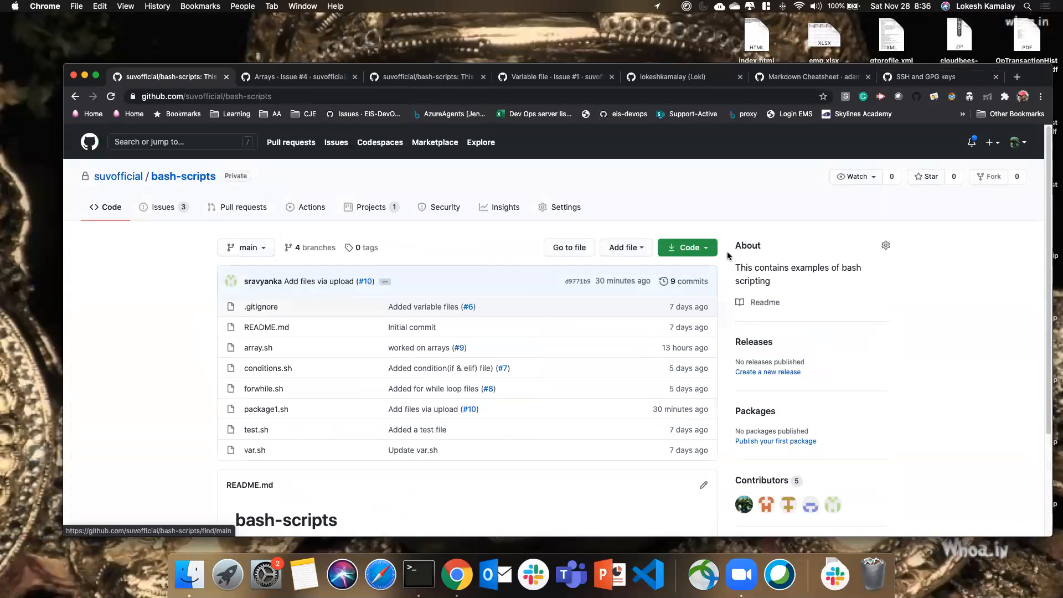
# Step: Copy the SSH clone URL of the bash-scripts repository
pyautogui.click(713, 253)
pyautogui.click(538, 312)
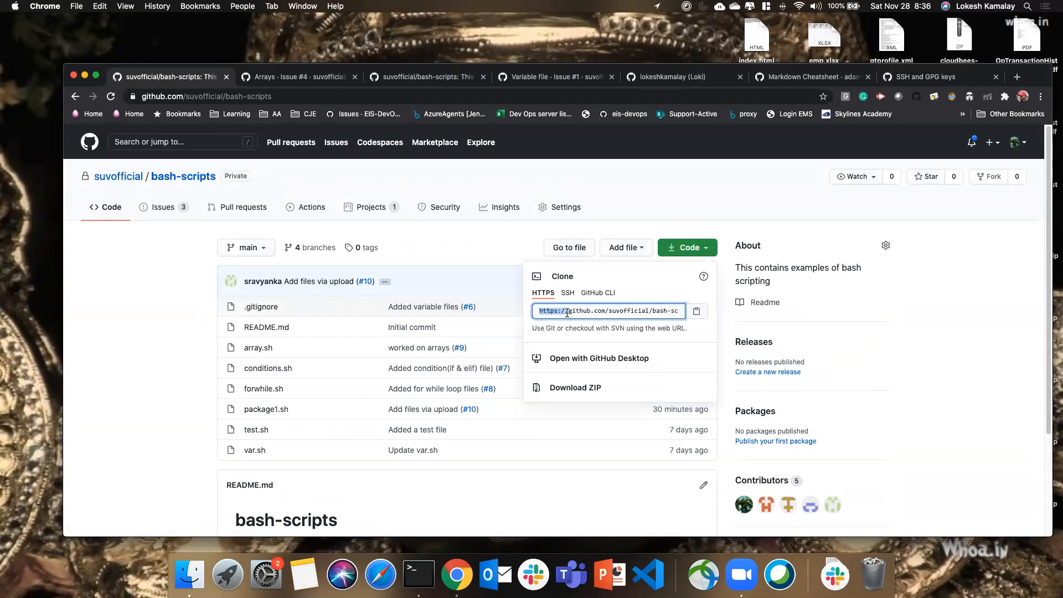
pyautogui.click(570, 295)
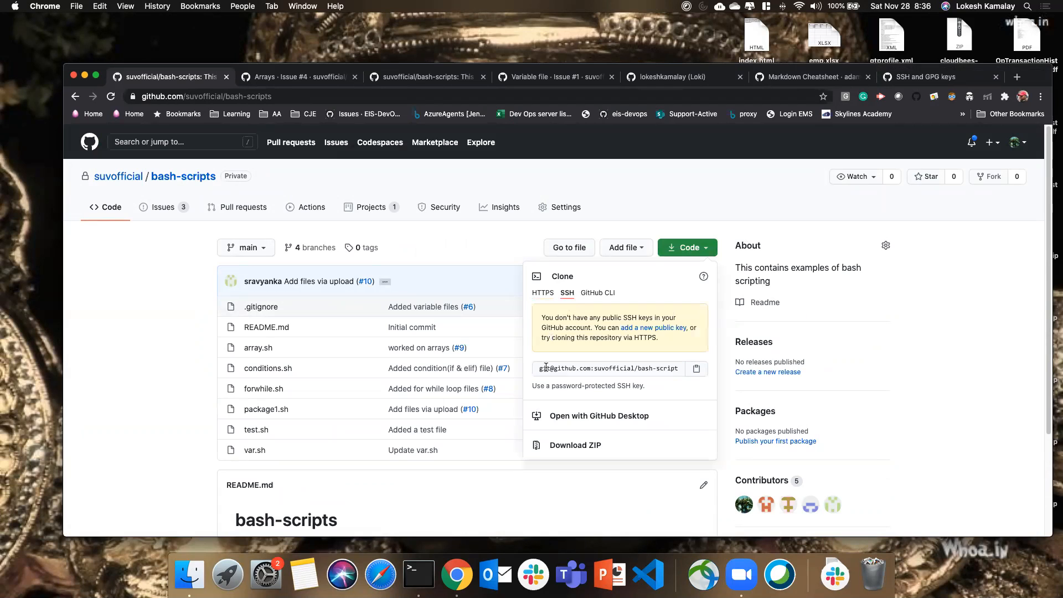
pyautogui.click(698, 371)
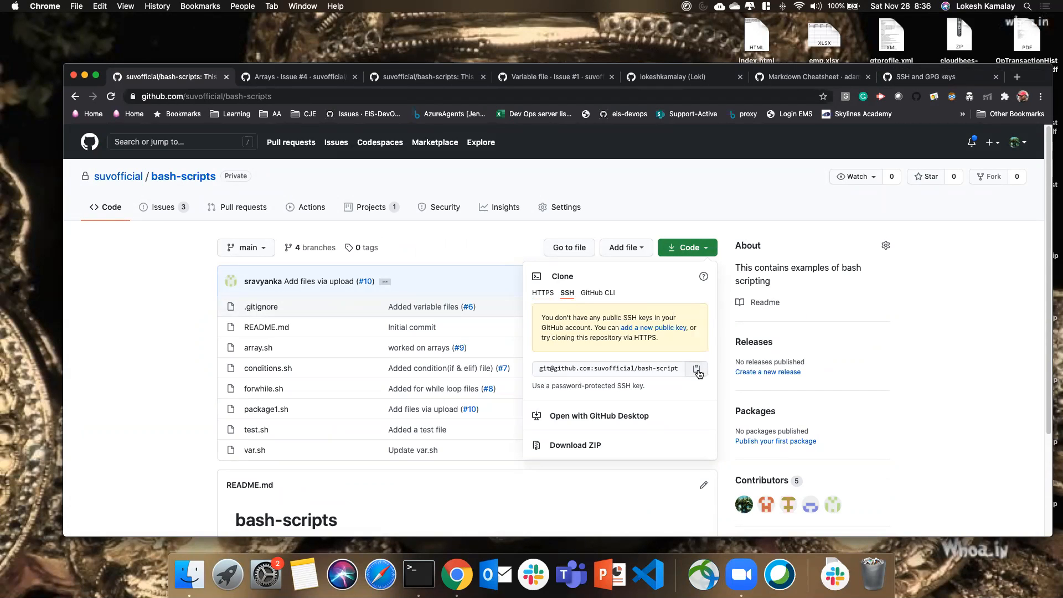
# Step: Switch to the terminal, change to the suv folder inside Desktop, and list its contents with ls -latr
pyautogui.click(418, 574)
pyautogui.write('cd Desktop/')
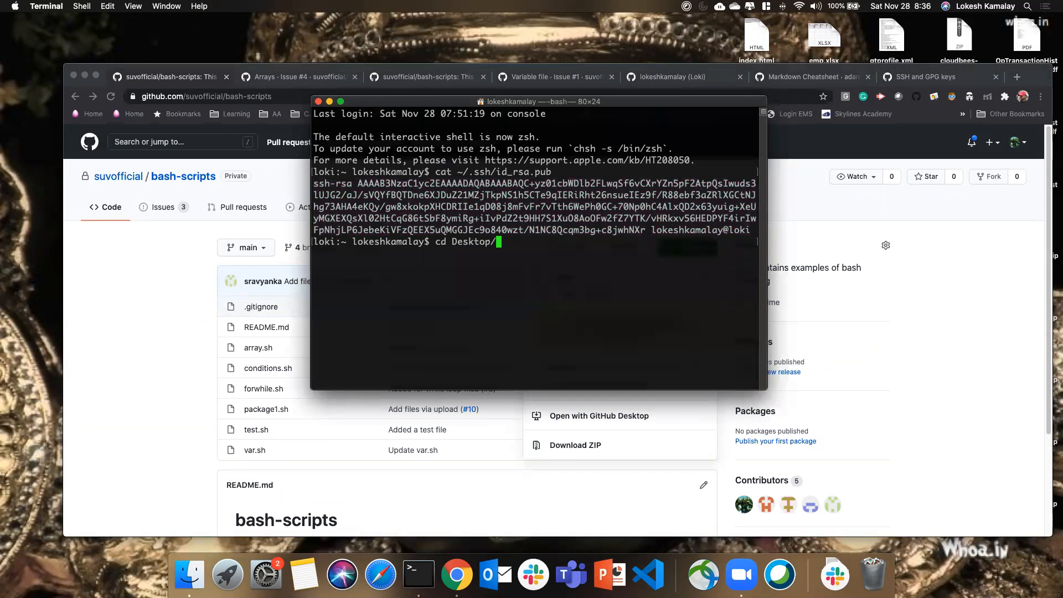
pyautogui.press('Return')
pyautogui.write('cd suv/')
pyautogui.press('Return')
pyautogui.write('ls -latr')
pyautogui.press('Return')
# Step: Delete the local bash-scripts folder with rm -rf and list the suv folder again using ls -latr
pyautogui.write('rm-r')
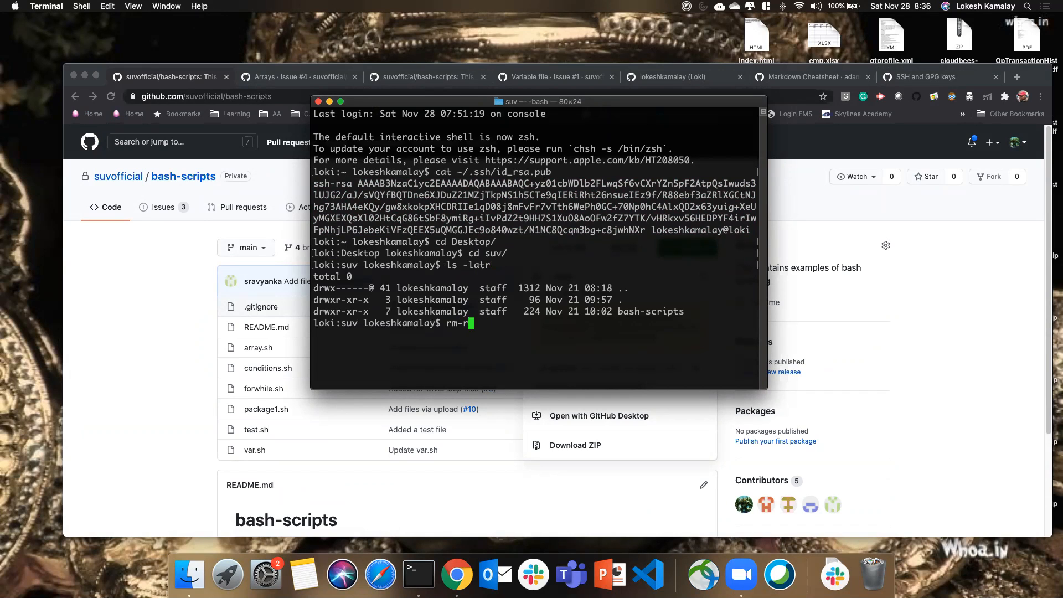
pyautogui.press('BackSpace')
pyautogui.press('BackSpace')
pyautogui.write('-rf bas')
pyautogui.press('Tab')
pyautogui.press('Return')
pyautogui.write('ls -latr')
pyautogui.press('Return')
pyautogui.write('git clone')
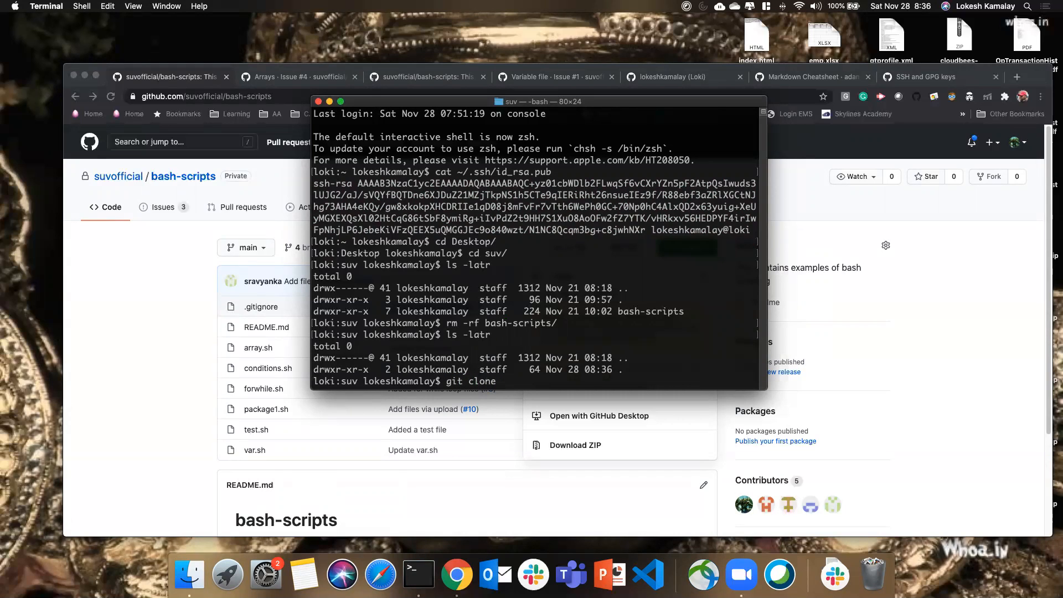
pyautogui.press('super+v')
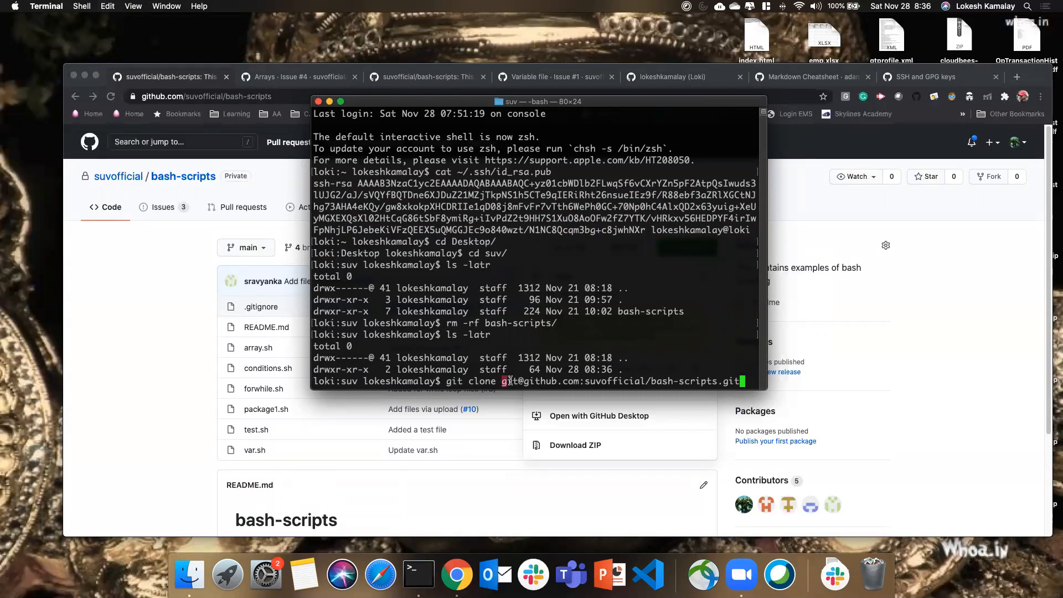
pyautogui.press('Return')
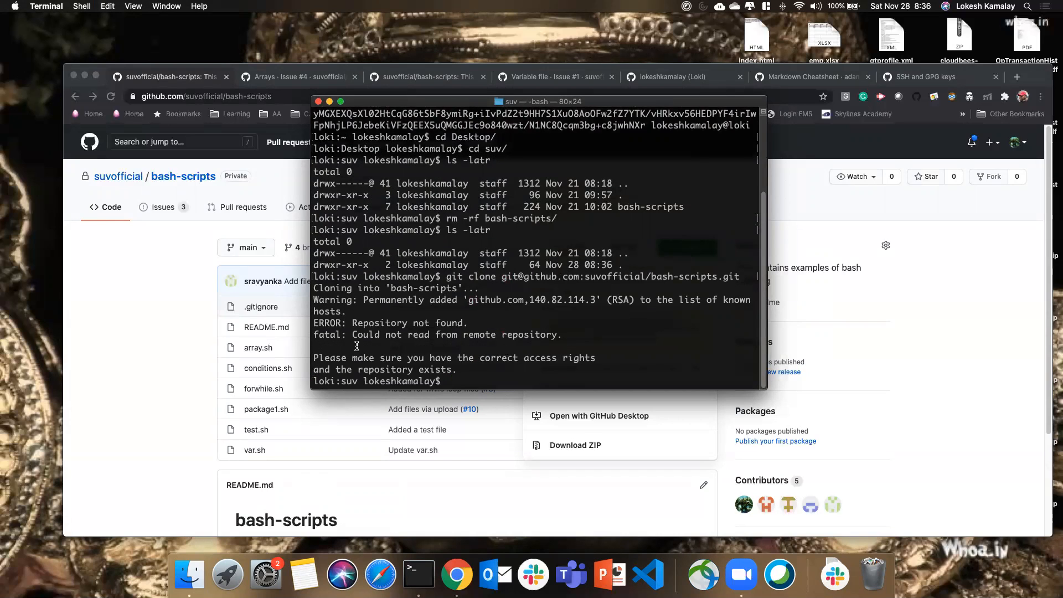
pyautogui.moveTo(466, 323); pyautogui.dragTo(564, 337)
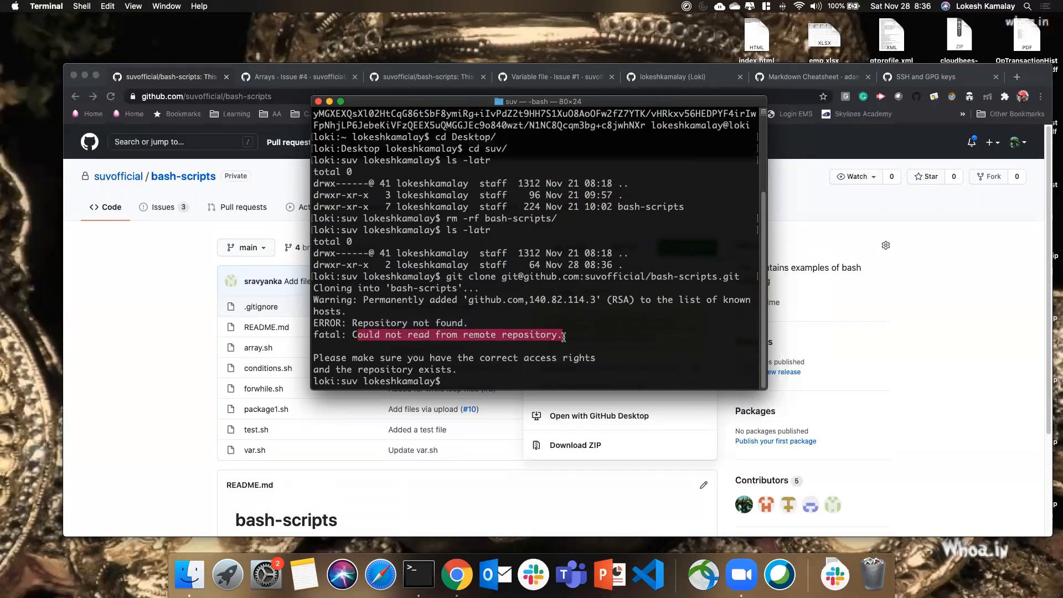
pyautogui.moveTo(325, 358); pyautogui.dragTo(557, 359)
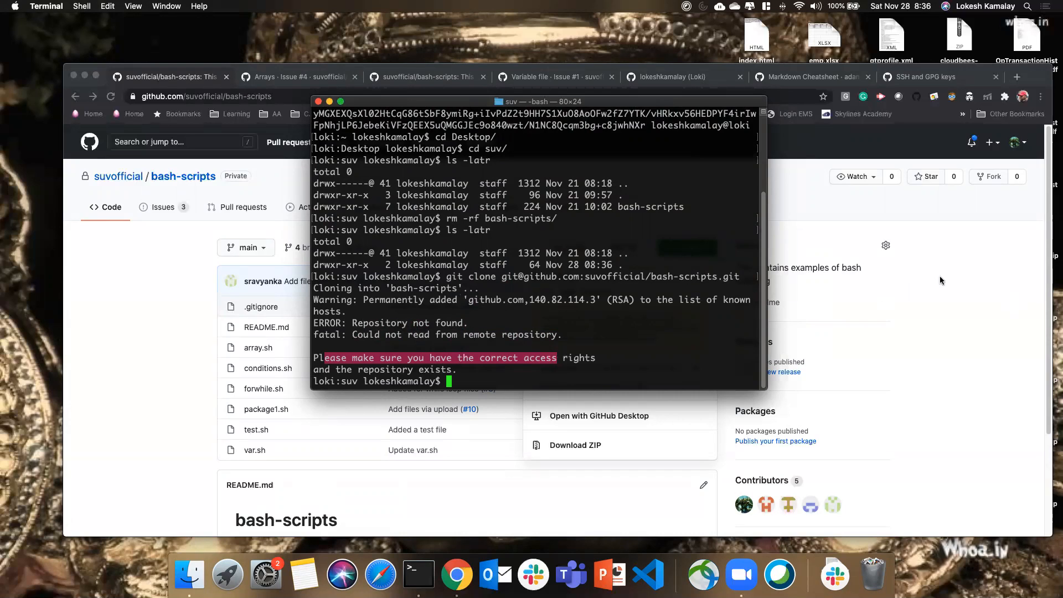
# Step: Copy the complete id_rsa.pub public key from the earlier terminal output
pyautogui.write('cat')
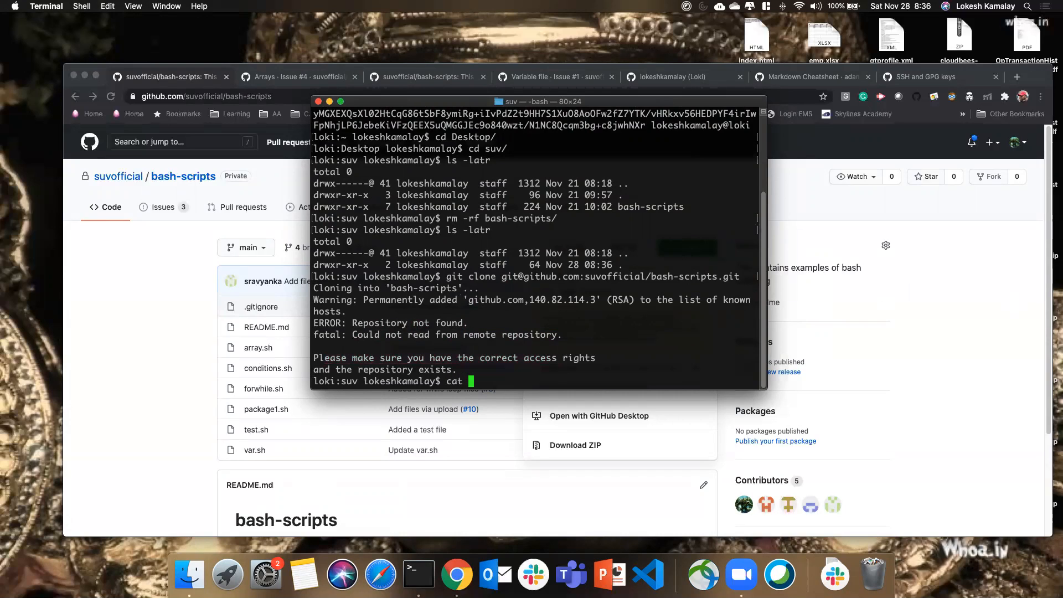
pyautogui.scroll(2, 541, 257)
pyautogui.scroll(2, 541, 258)
pyautogui.moveTo(313, 161); pyautogui.dragTo(638, 210)
pyautogui.press('super+c')
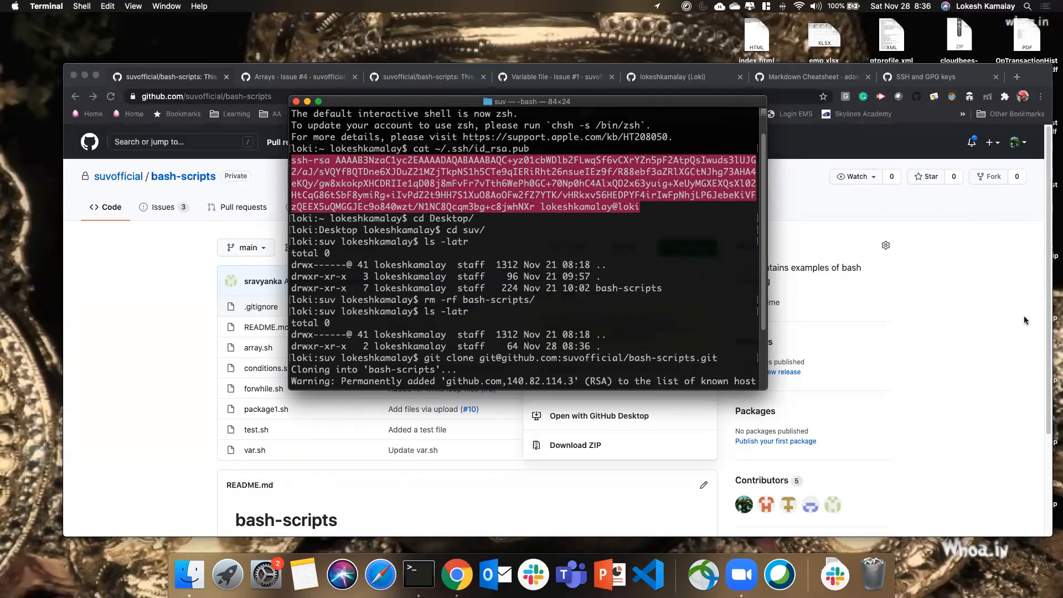
# Step: Return to GitHub in the browser and open the new SSH key form from the account's SSH and GPG keys settings
pyautogui.click(920, 281)
pyautogui.click(909, 350)
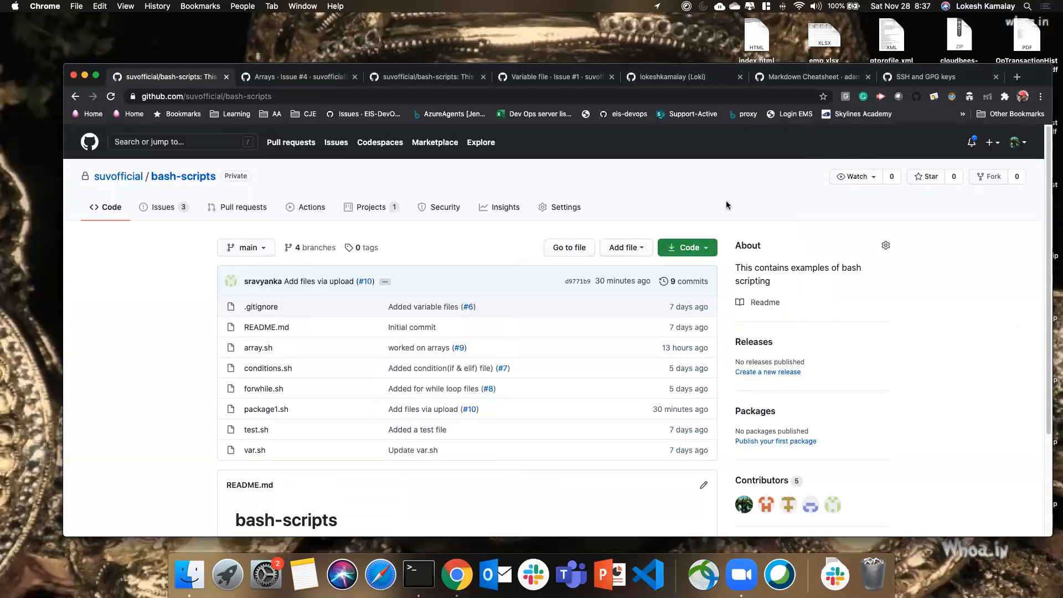
pyautogui.click(1018, 142)
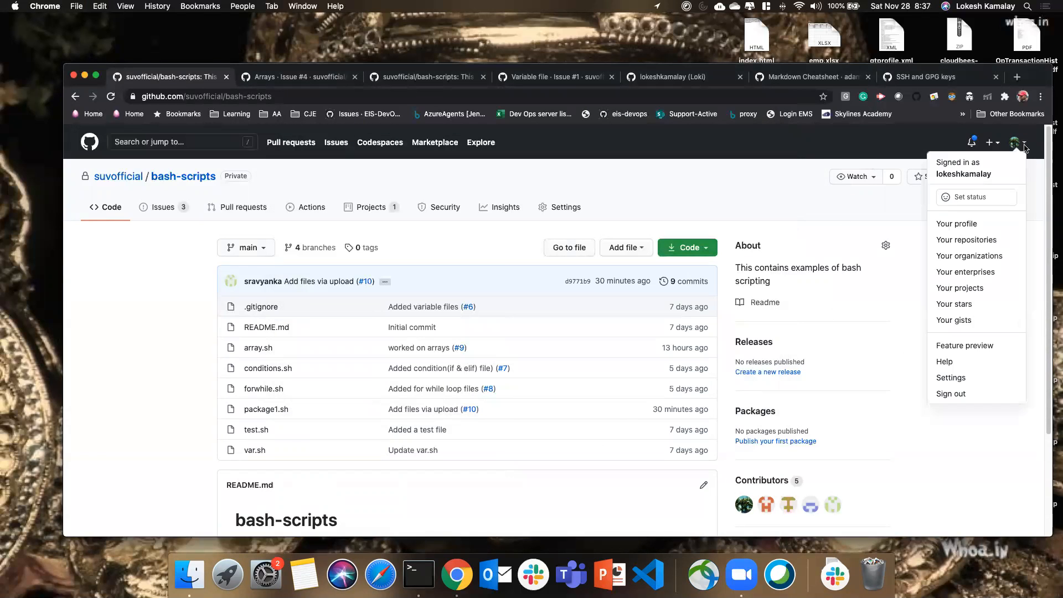
pyautogui.click(962, 374)
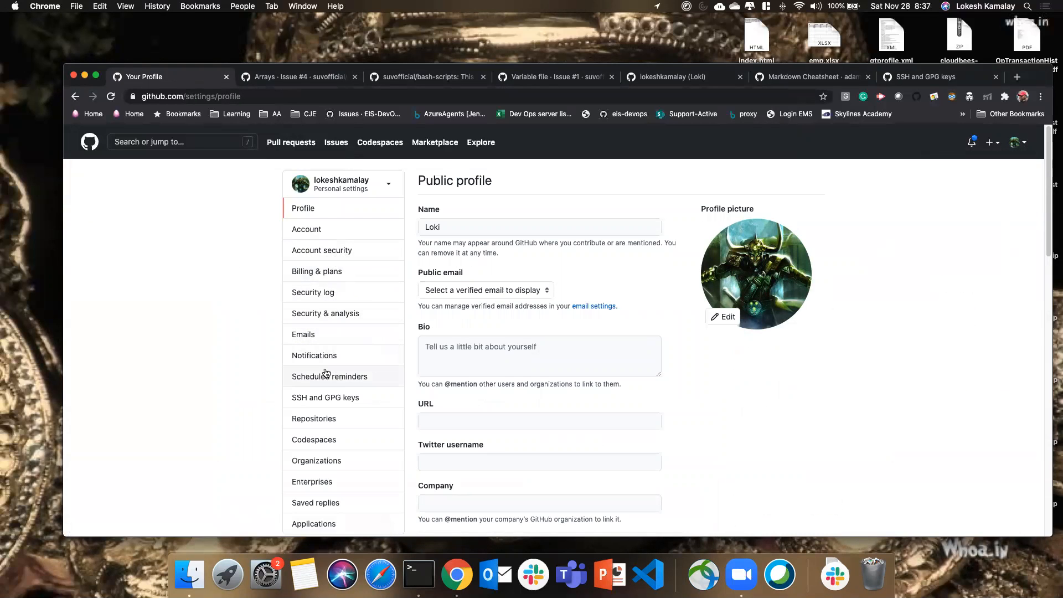
pyautogui.click(335, 397)
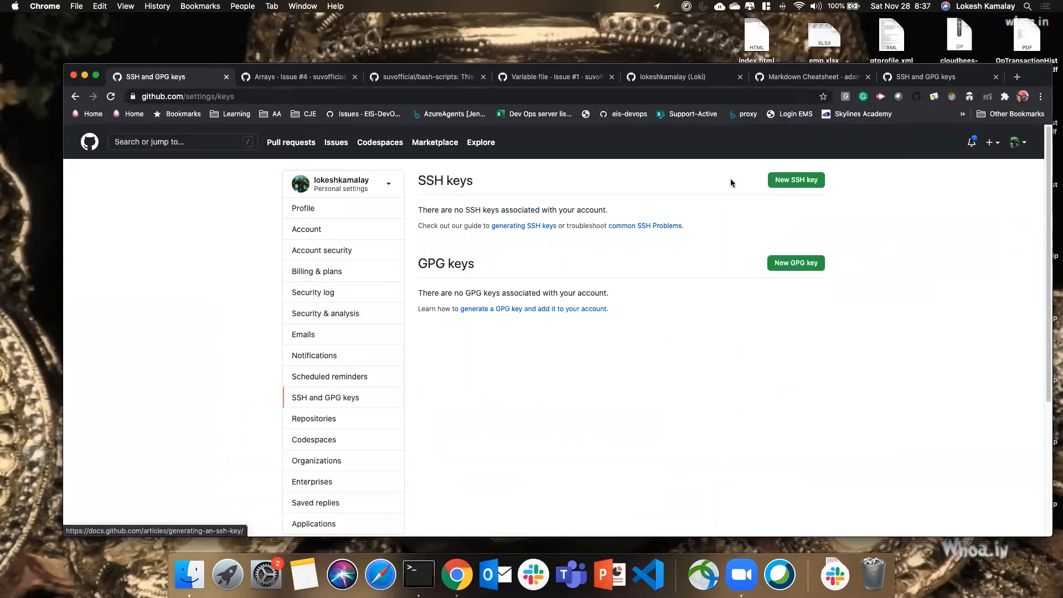
pyautogui.click(792, 179)
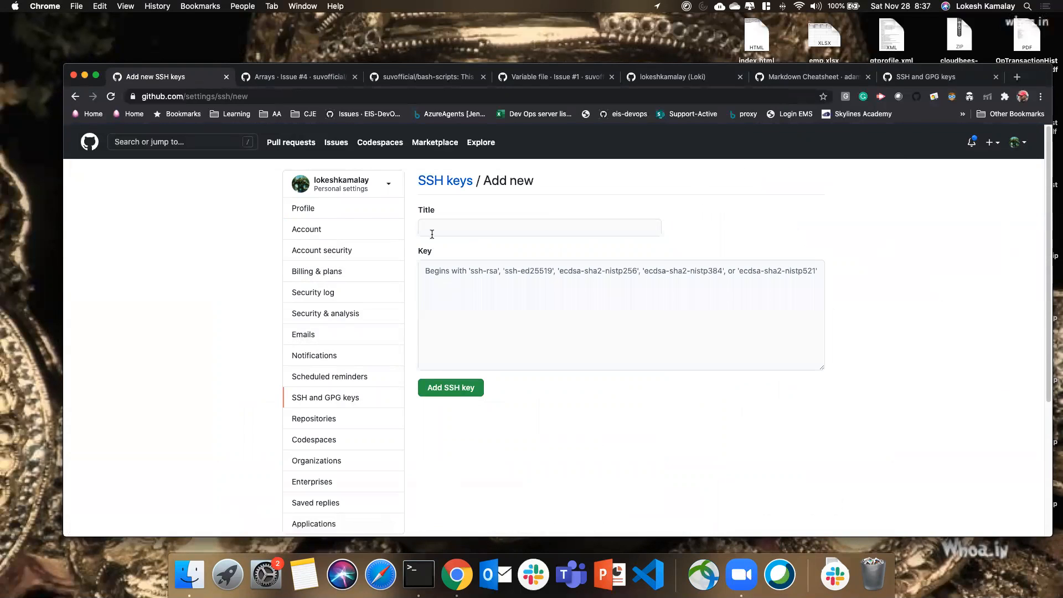
# Step: Try to add the copied public key to the account under the title "my Mac"
pyautogui.click(460, 228)
pyautogui.write('my Mac')
pyautogui.click(459, 289)
pyautogui.press('super+v')
pyautogui.click(449, 388)
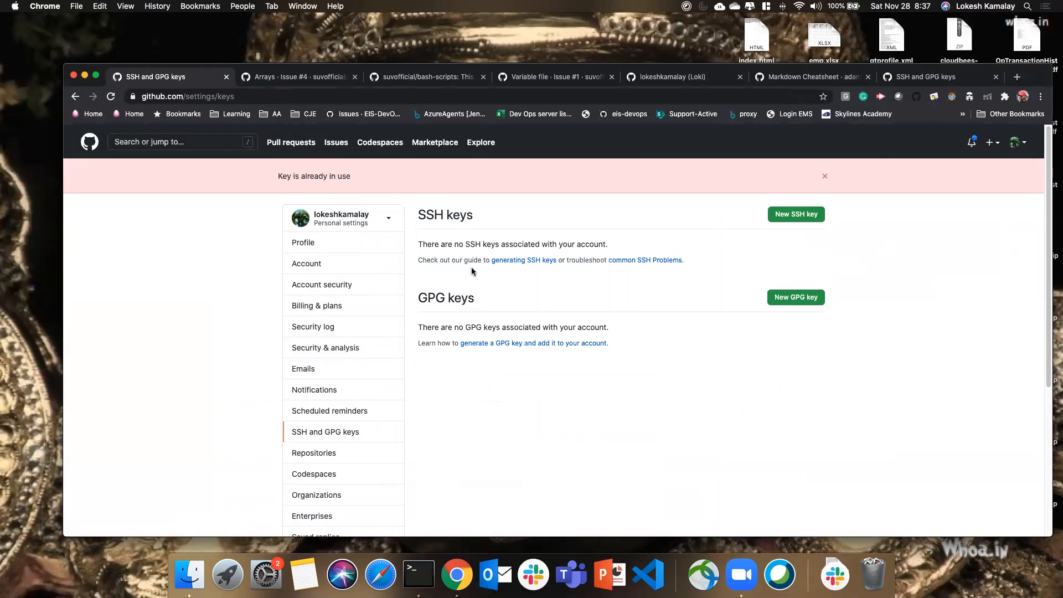
# Step: Switch to the terminal and review the public key printed in its earlier output
pyautogui.press('super+Tab')
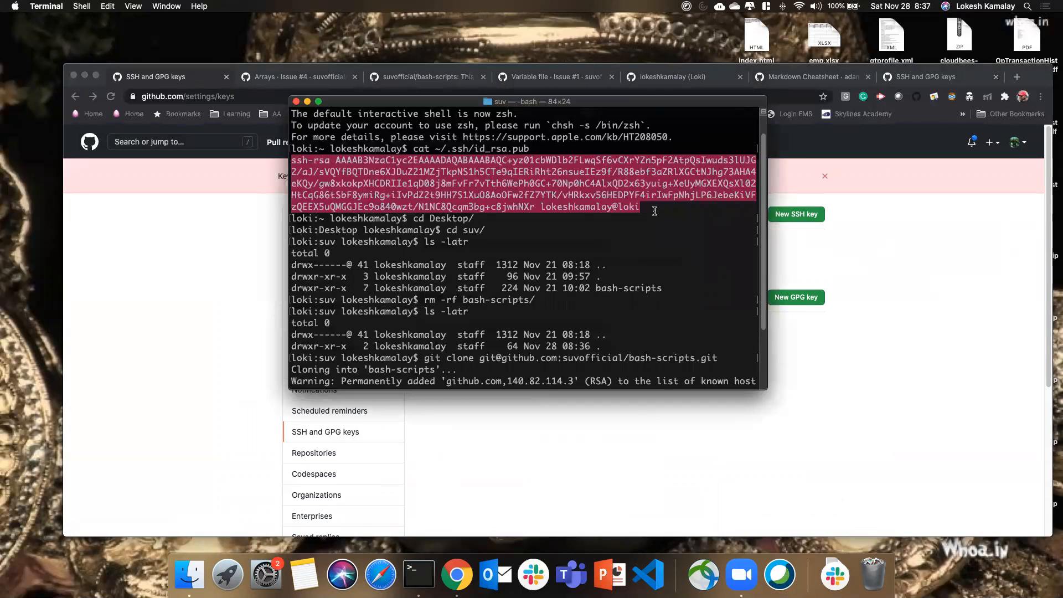
pyautogui.press('super+Tab')
pyautogui.press('super+Tab')
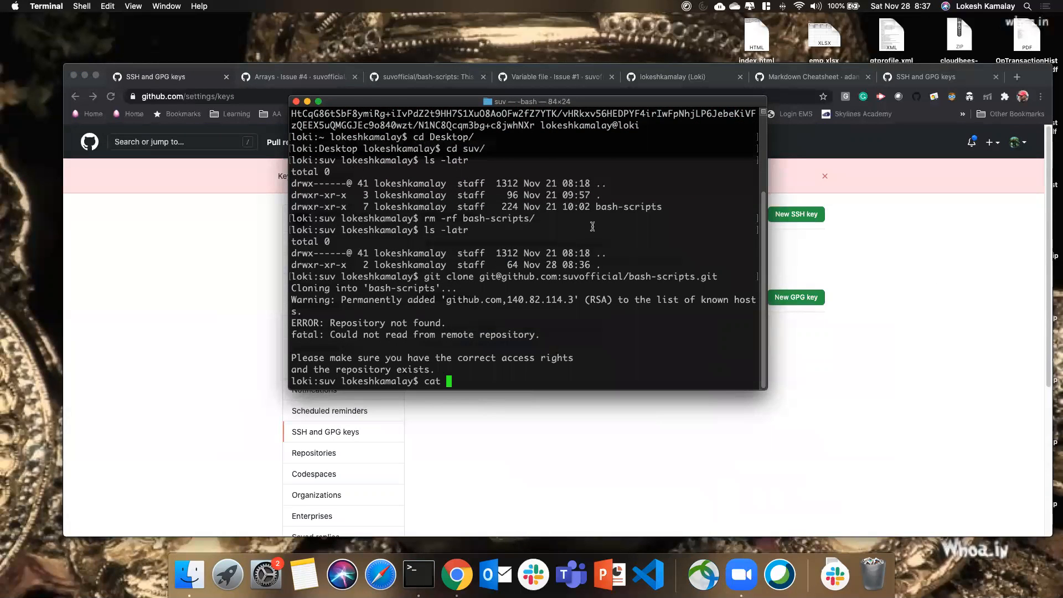
pyautogui.scroll(1, 565, 320)
pyautogui.scroll(4, 565, 320)
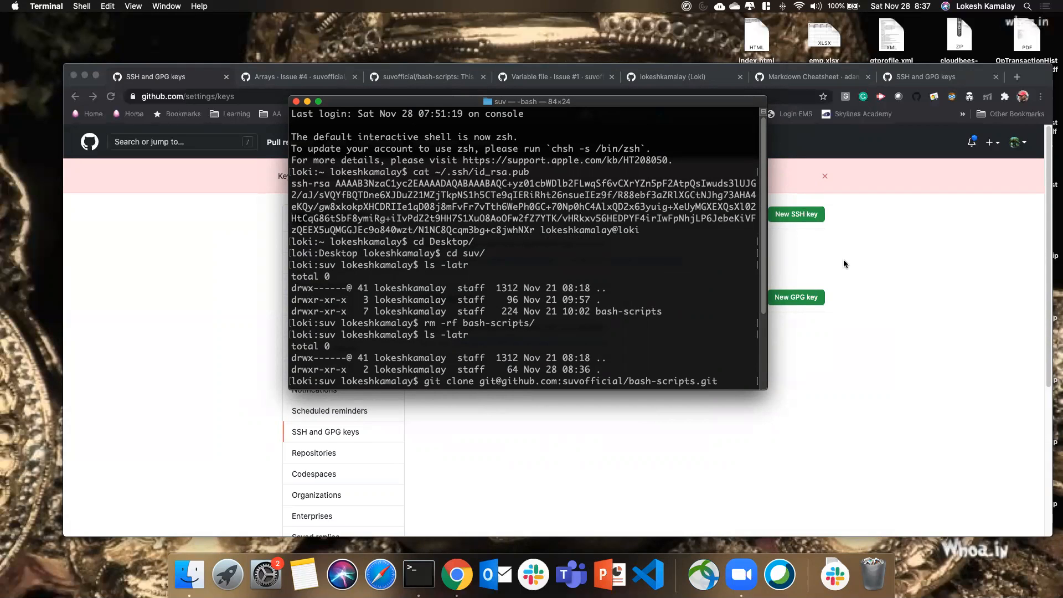
# Step: Return to the browser, dismiss the notice on the SSH and GPG keys page, and reposition the browser window slightly
pyautogui.click(984, 254)
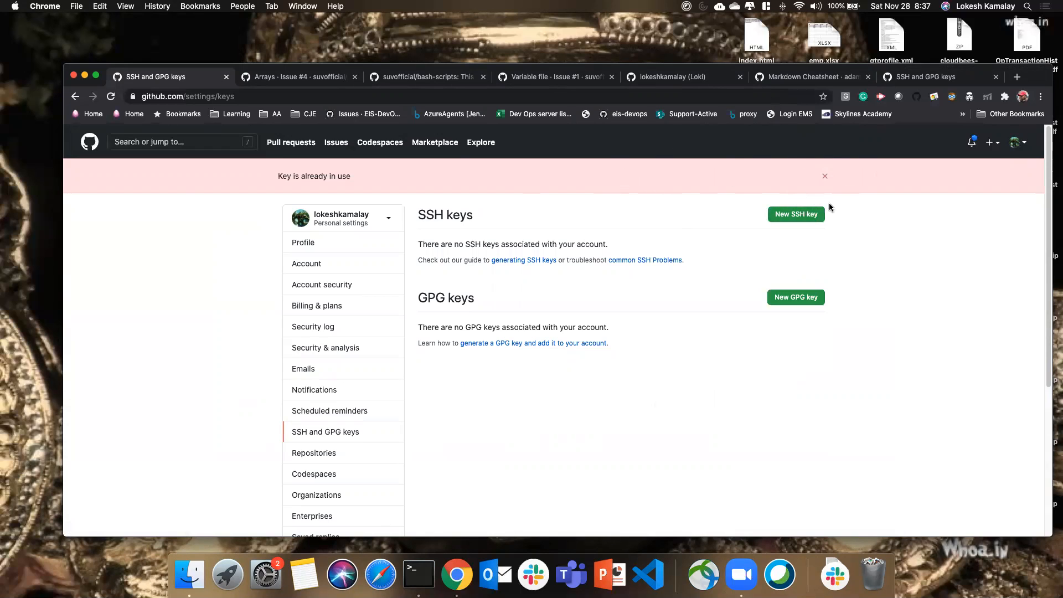
pyautogui.click(827, 175)
pyautogui.scroll(-3, 664, 275)
pyautogui.scroll(3, 710, 363)
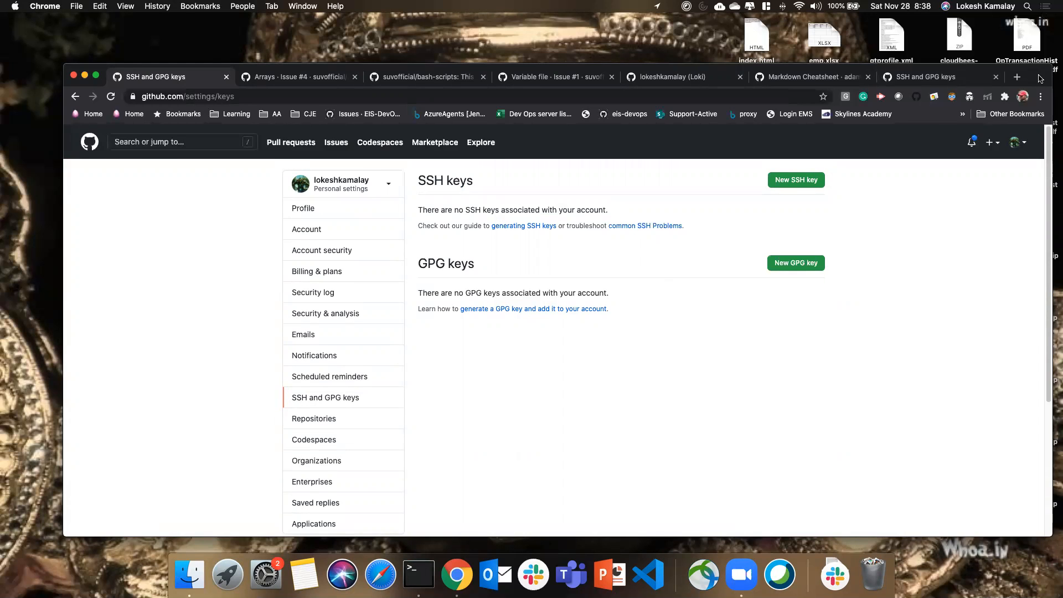
pyautogui.moveTo(1041, 78); pyautogui.dragTo(1025, 68)
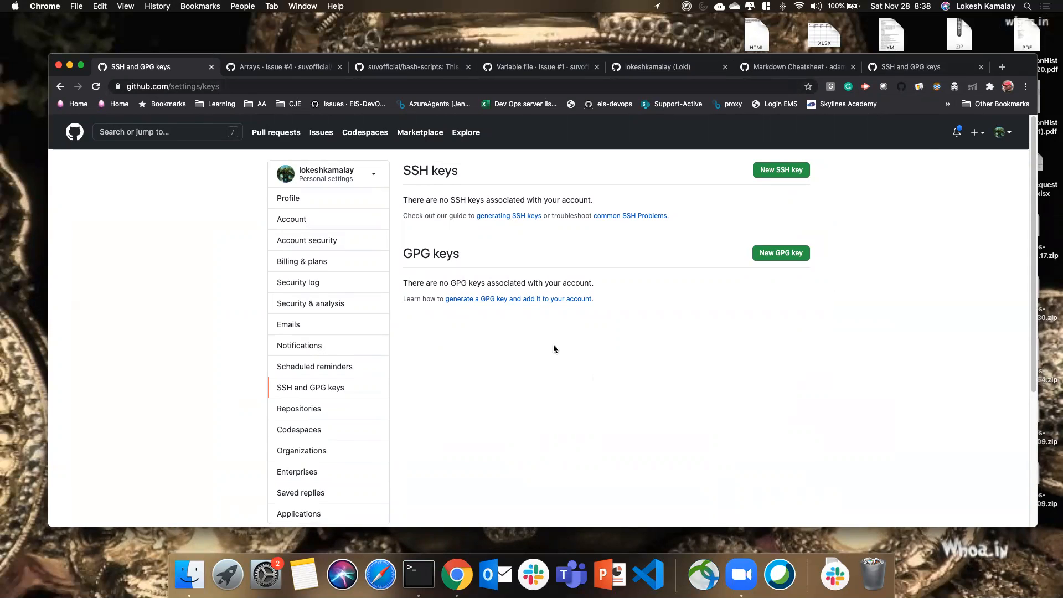
pyautogui.moveTo(1016, 66); pyautogui.dragTo(1014, 69)
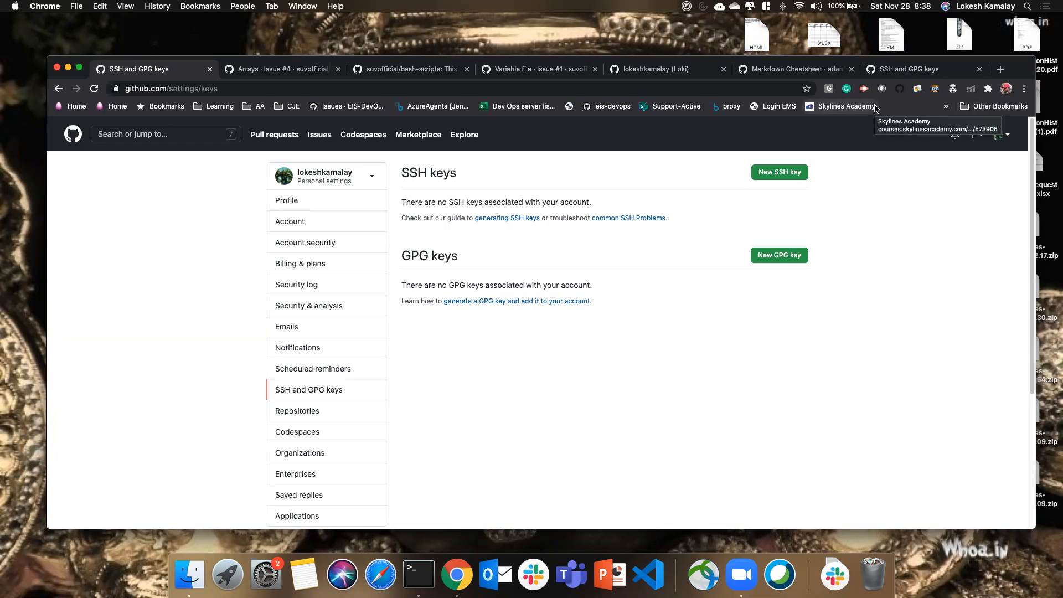
# Step: Switch to the terminal, expand it to full screen, and clear its output with the clear command
pyautogui.click(419, 575)
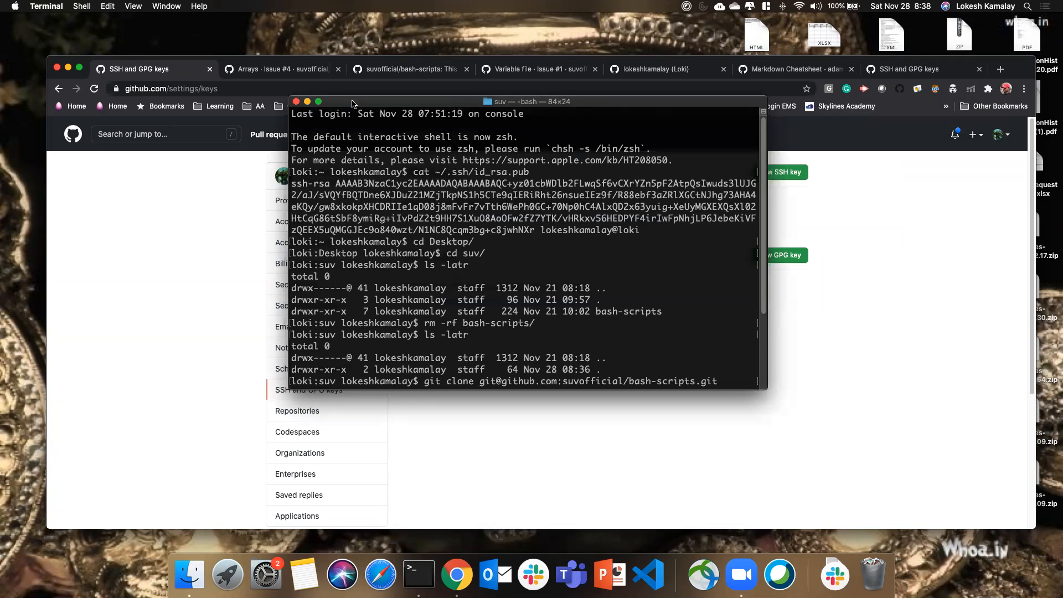
pyautogui.write('clear')
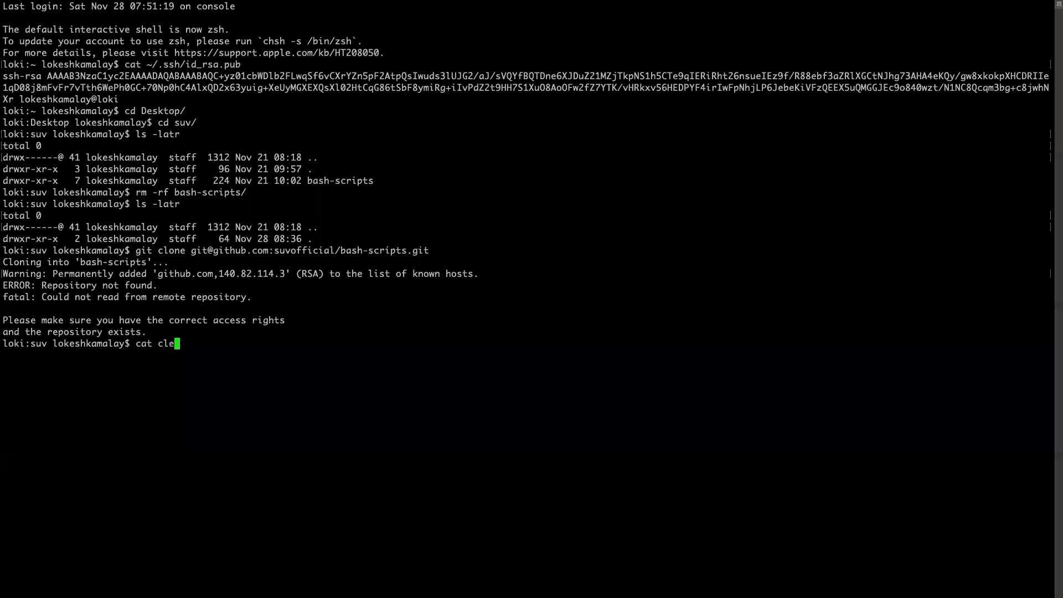
pyautogui.press('Return')
pyautogui.write('clear')
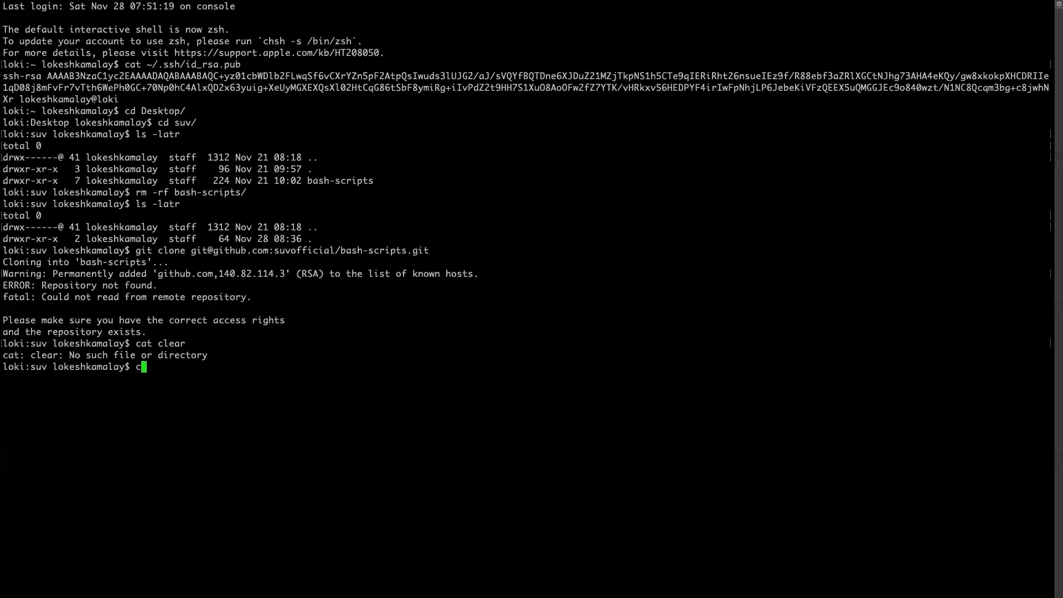
pyautogui.press('Return')
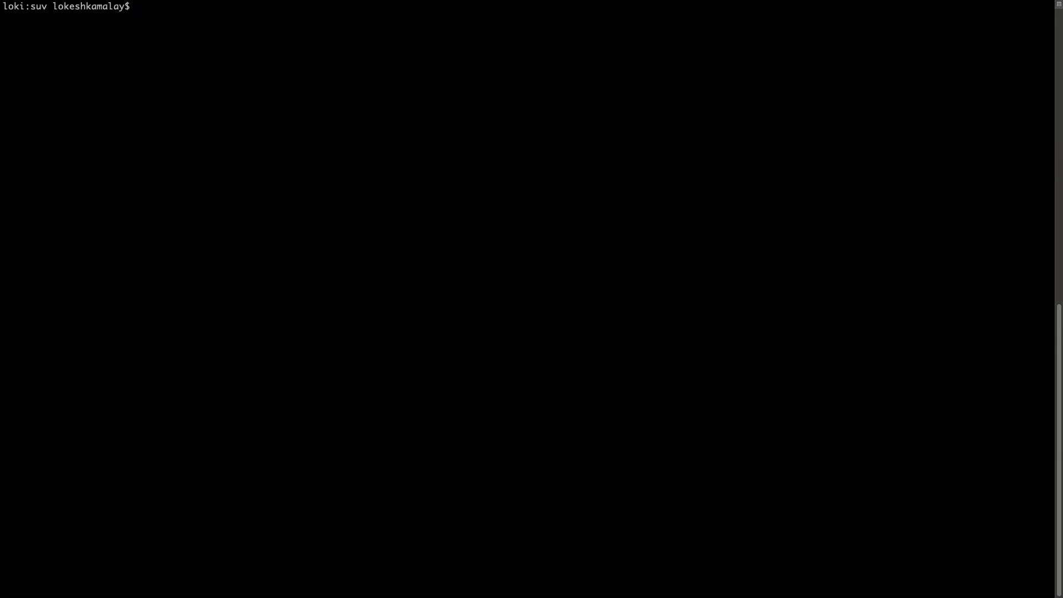
# Step: Annotate the blank terminal with a green M line and a red D line, bracketed together and labelled "1-PR"
pyautogui.moveTo(96, 84)
pyautogui.mouseDown()
pyautogui.moveTo(99, 54)
pyautogui.moveTo(112, 70)
pyautogui.moveTo(142, 50)
pyautogui.mouseUp()
pyautogui.moveTo(134, 51)
pyautogui.mouseDown()
pyautogui.moveTo(132, 81)
pyautogui.moveTo(120, 86)
pyautogui.mouseUp()
pyautogui.moveTo(76, 106); pyautogui.dragTo(429, 67)
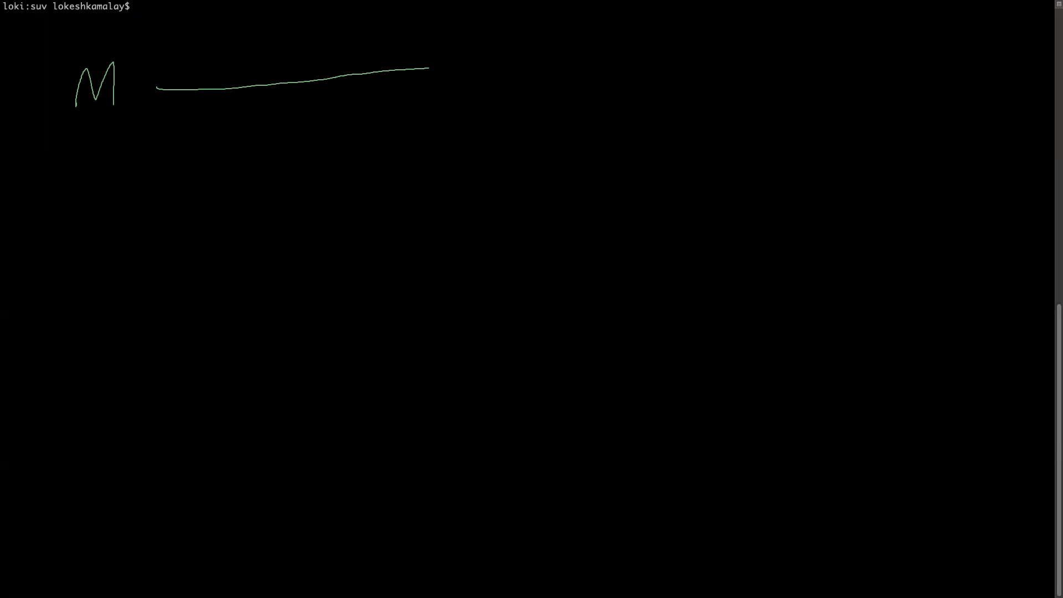
pyautogui.moveTo(88, 150)
pyautogui.mouseDown()
pyautogui.moveTo(96, 181)
pyautogui.moveTo(431, 148)
pyautogui.mouseUp()
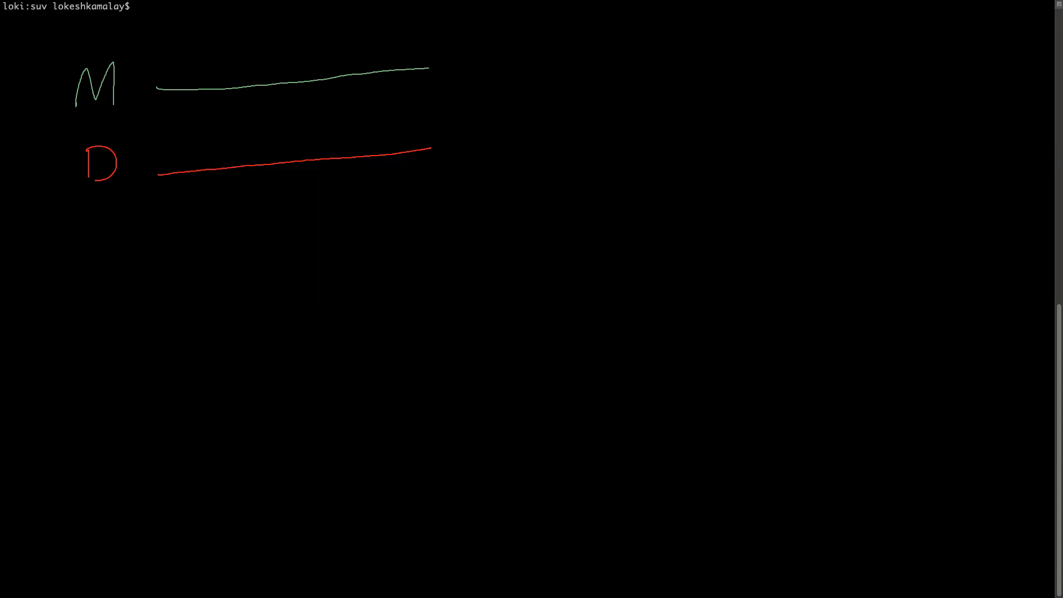
pyautogui.moveTo(501, 46); pyautogui.dragTo(490, 164)
pyautogui.moveTo(571, 93)
pyautogui.mouseDown()
pyautogui.moveTo(571, 130)
pyautogui.moveTo(638, 92)
pyautogui.moveTo(694, 102)
pyautogui.mouseUp()
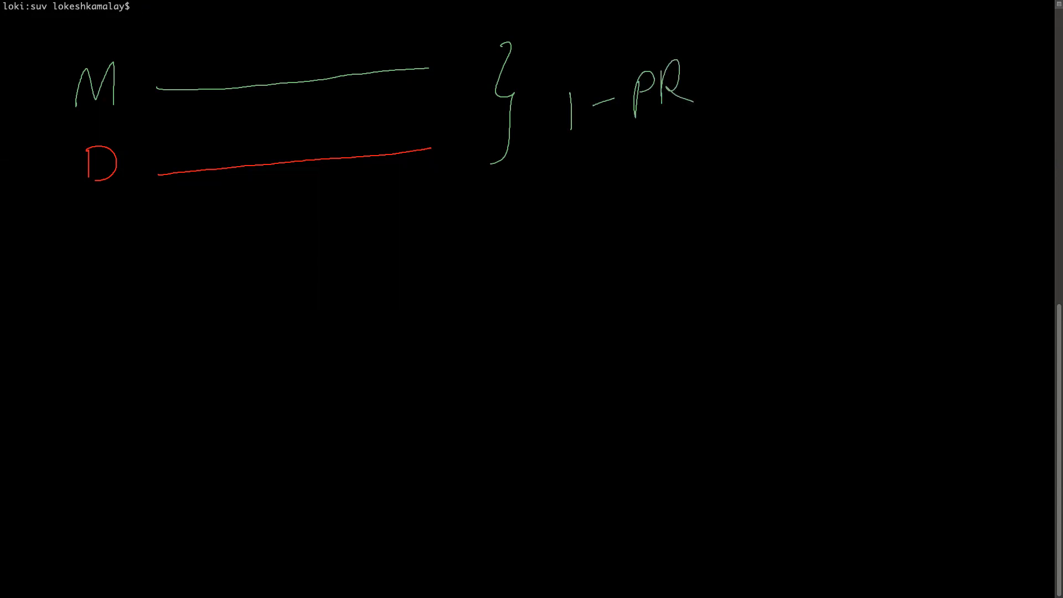
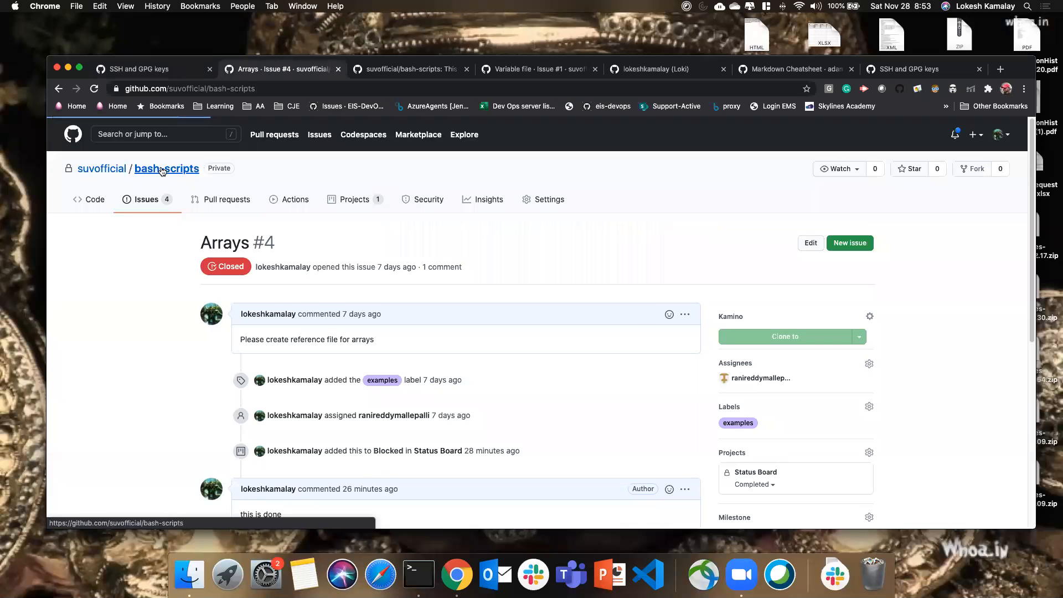
# Step: Check the bash-scripts repository's pull requests, and look through the branch list on its code page
pyautogui.click(224, 205)
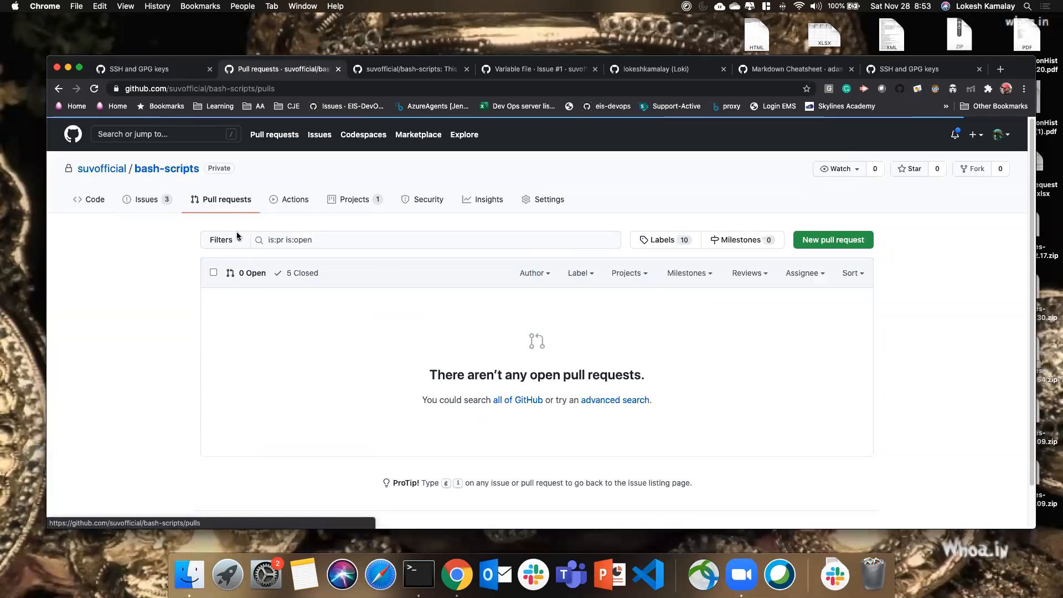
pyautogui.click(86, 202)
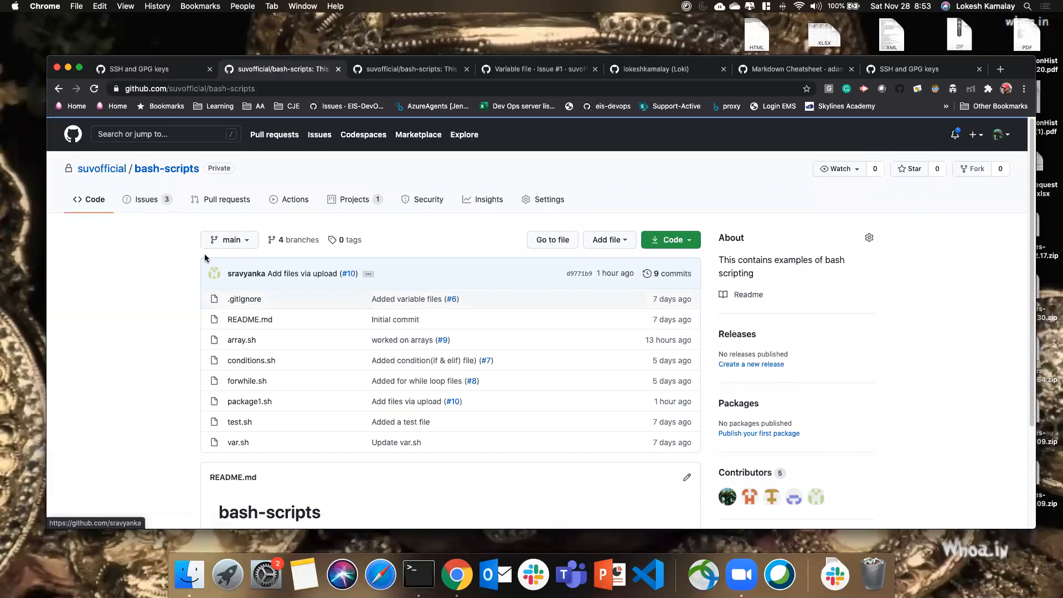
pyautogui.click(230, 239)
pyautogui.click(471, 231)
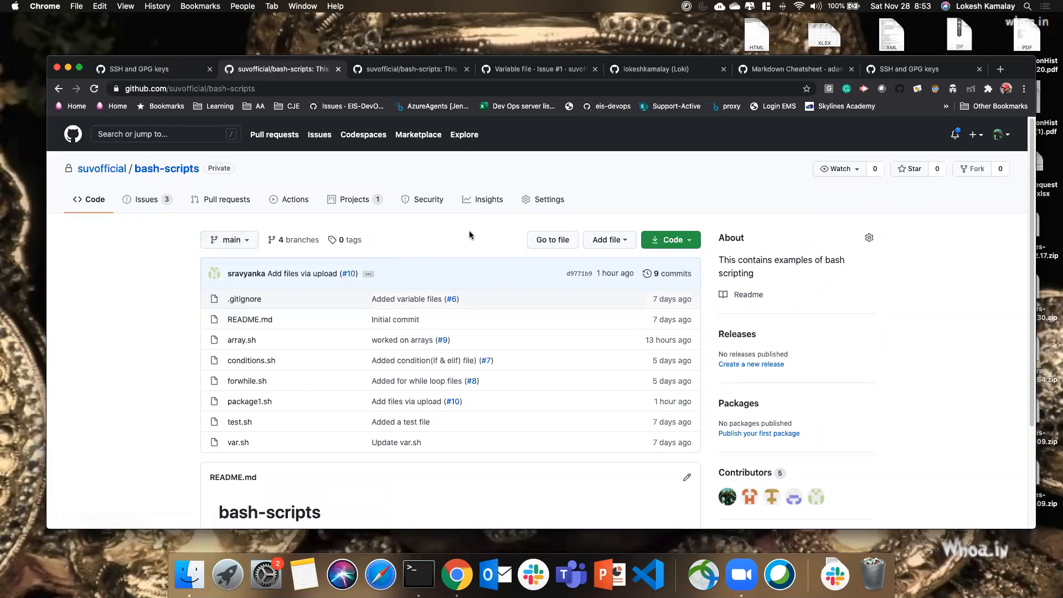
pyautogui.click(253, 240)
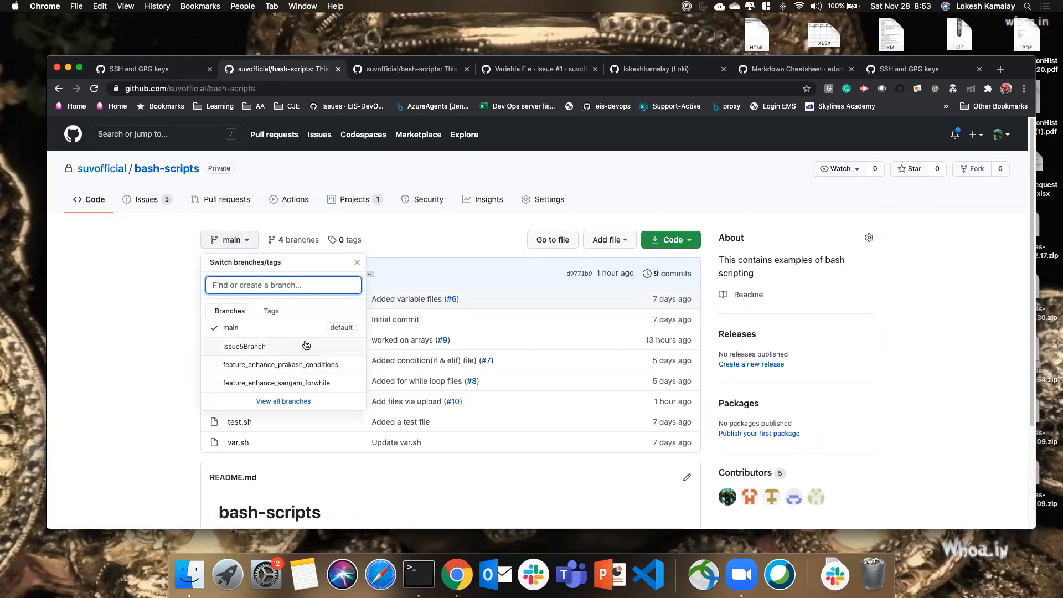
pyautogui.click(411, 229)
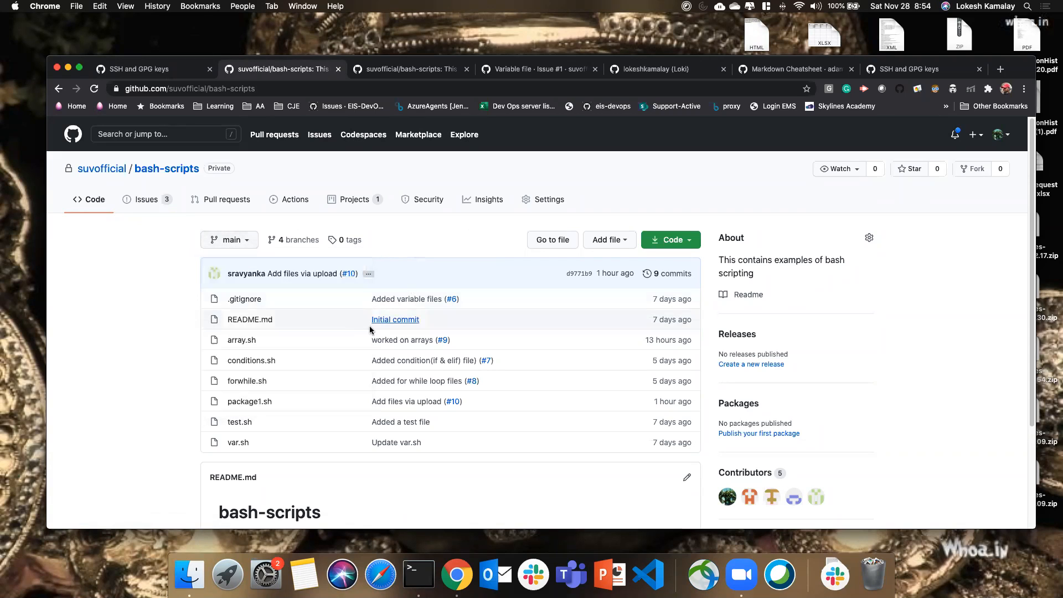
pyautogui.moveTo(454, 301)
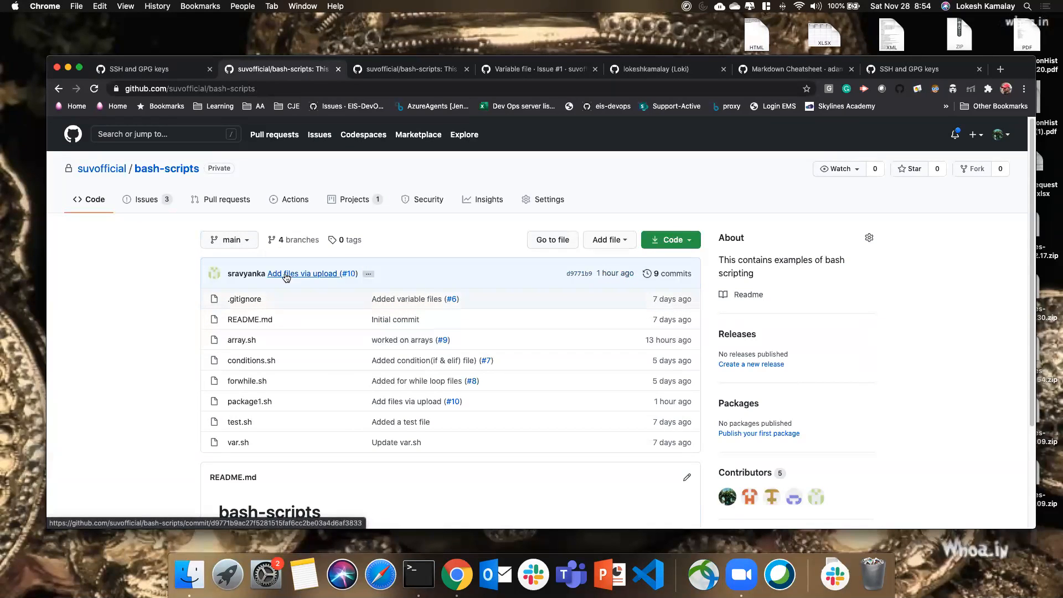
# Step: Open the main branch's commit history and examine the array.sh changes in the "worked on arrays (#9)" commit
pyautogui.click(665, 276)
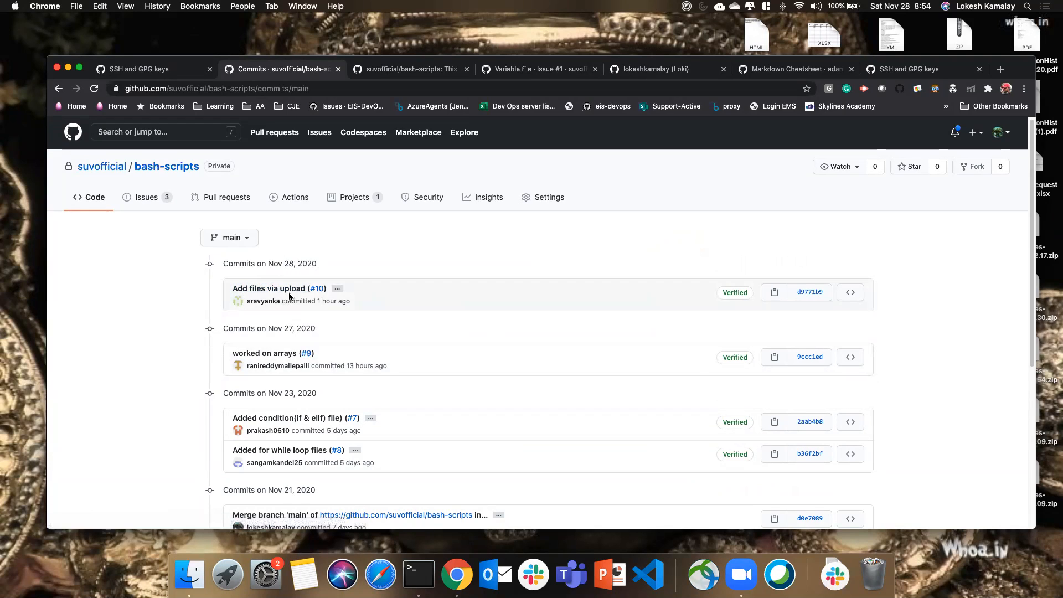
pyautogui.click(810, 357)
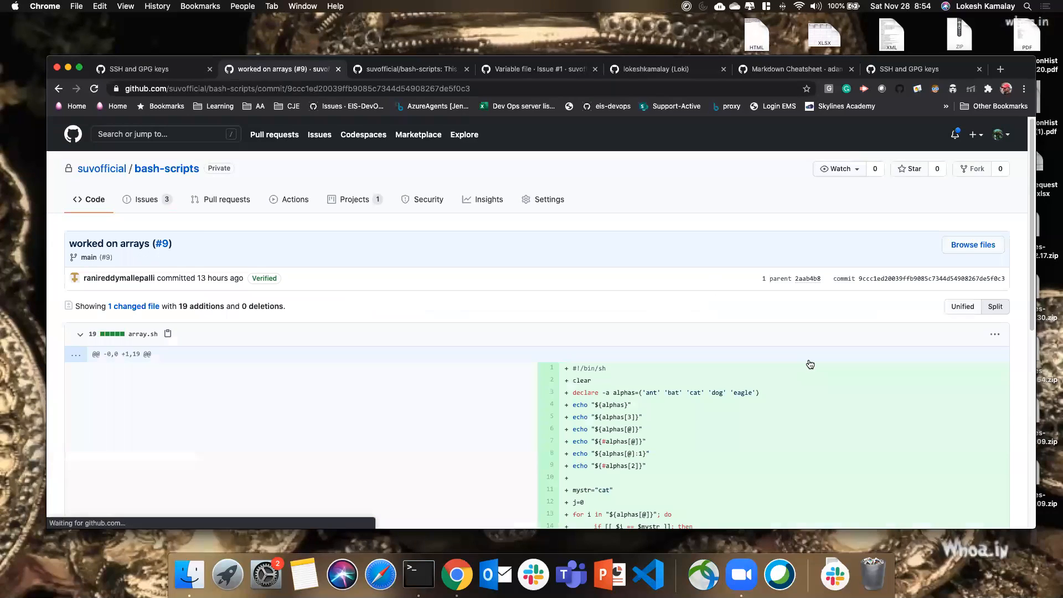
pyautogui.scroll(-10, 527, 403)
pyautogui.scroll(9, 527, 403)
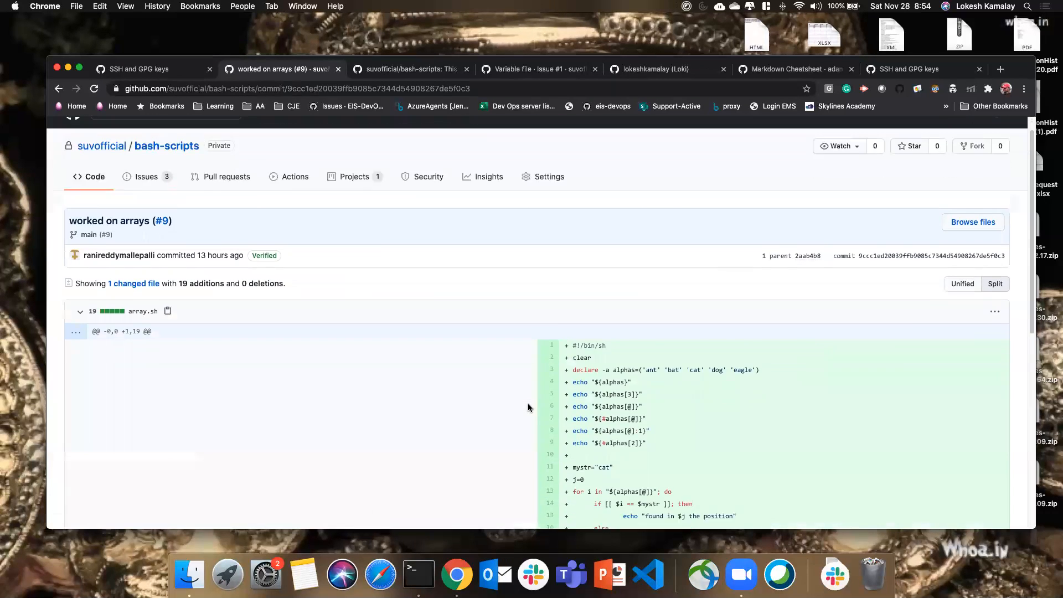
pyautogui.scroll(-10, 529, 408)
pyautogui.scroll(10, 528, 408)
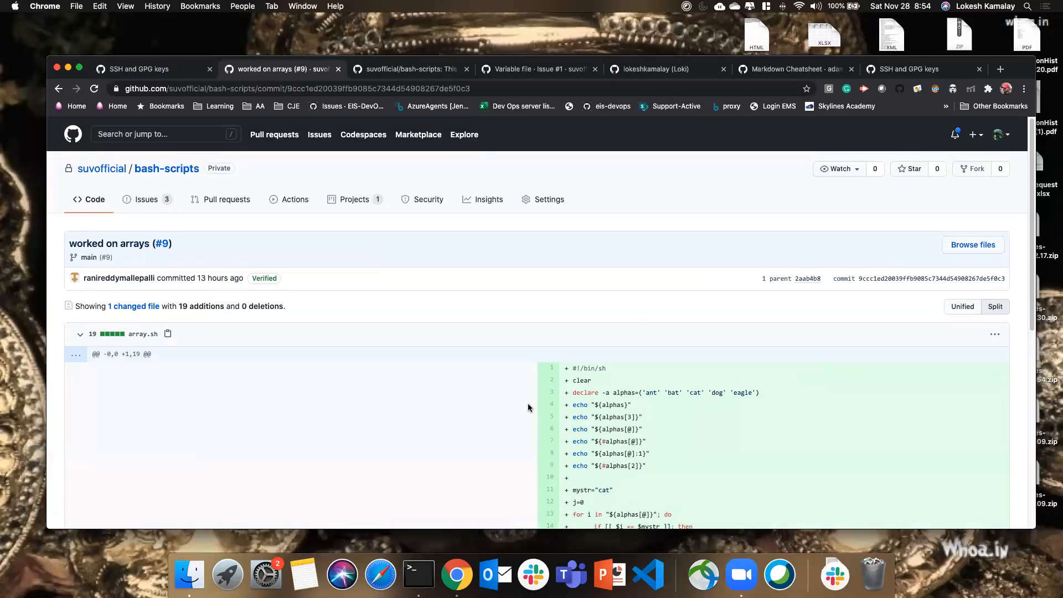
# Step: Browse the repository files as they were at the "worked on arrays (#9)" commit
pyautogui.click(970, 246)
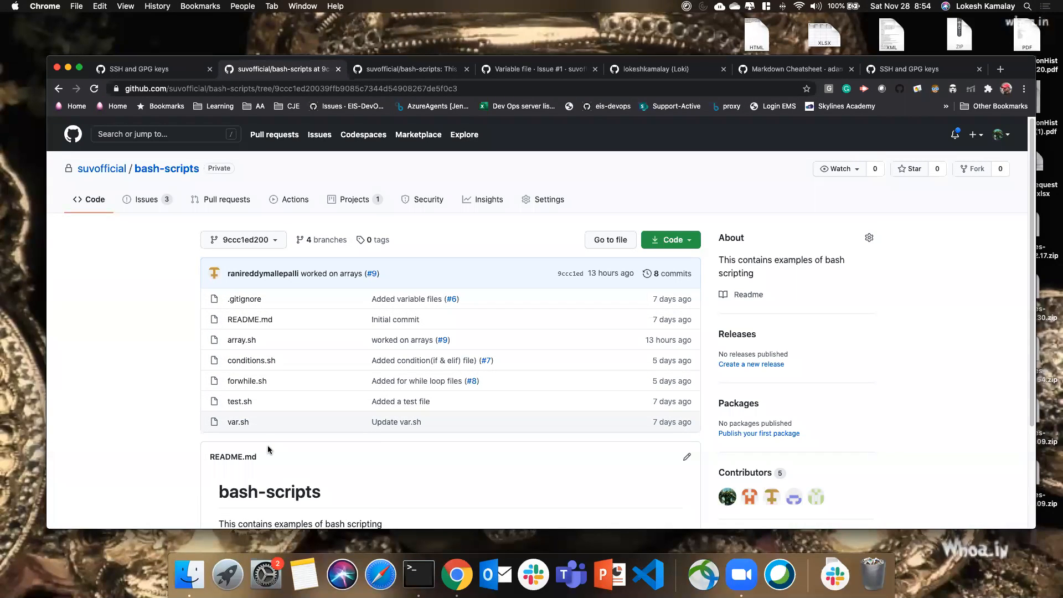
pyautogui.scroll(-2, 268, 443)
pyautogui.scroll(2, 268, 440)
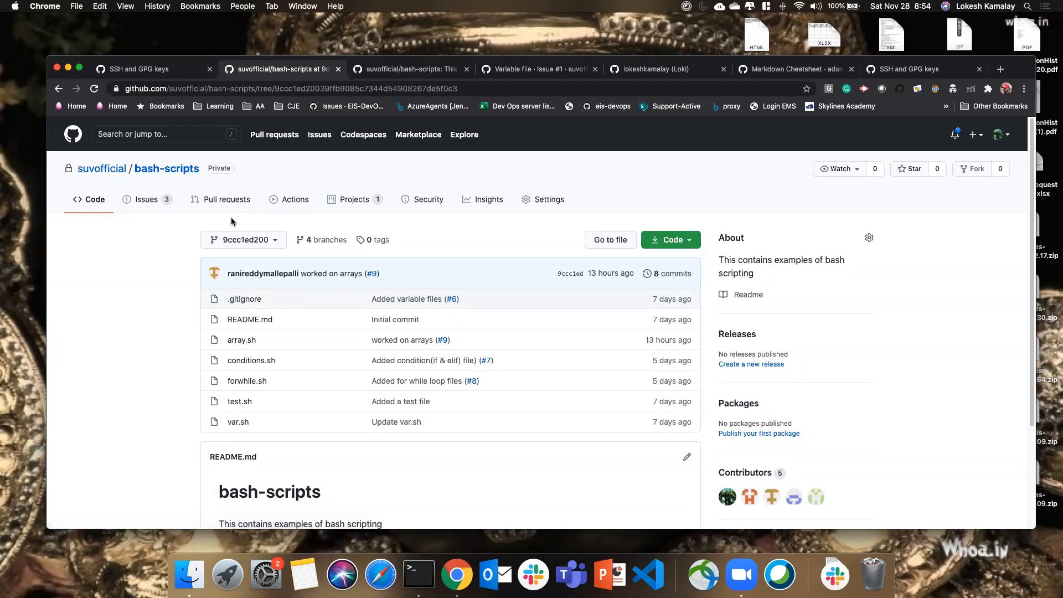
# Step: View the branches available to compare for a new pull request, and return to the repository's code page on main
pyautogui.click(238, 200)
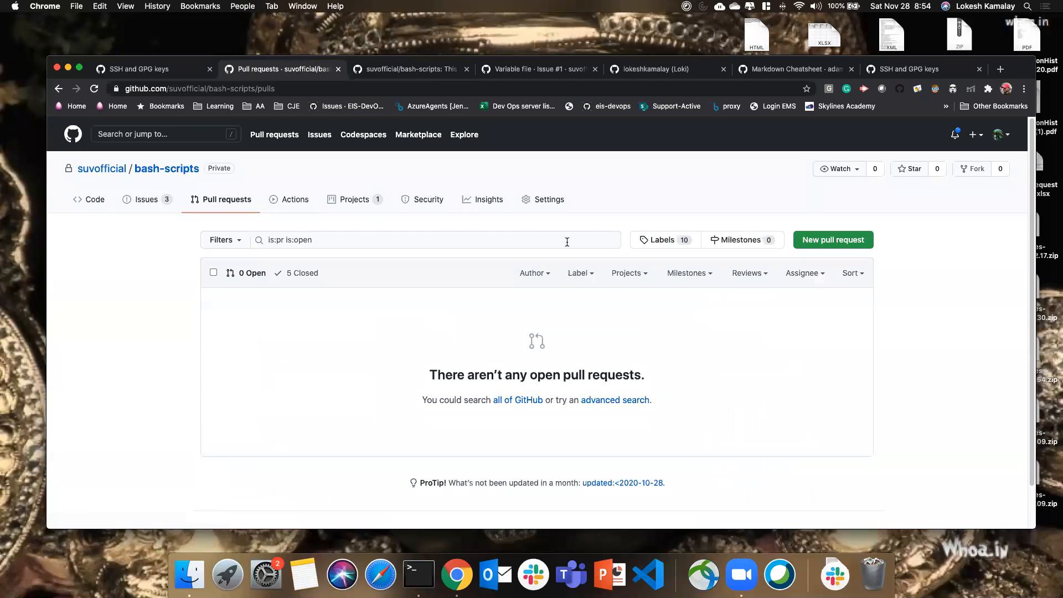
pyautogui.click(810, 246)
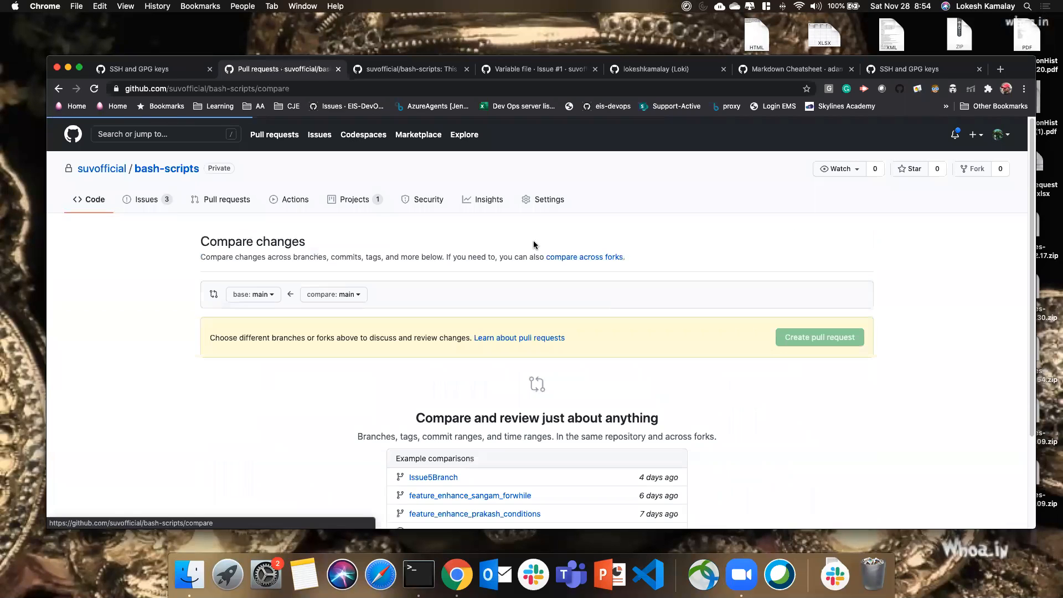
pyautogui.click(353, 295)
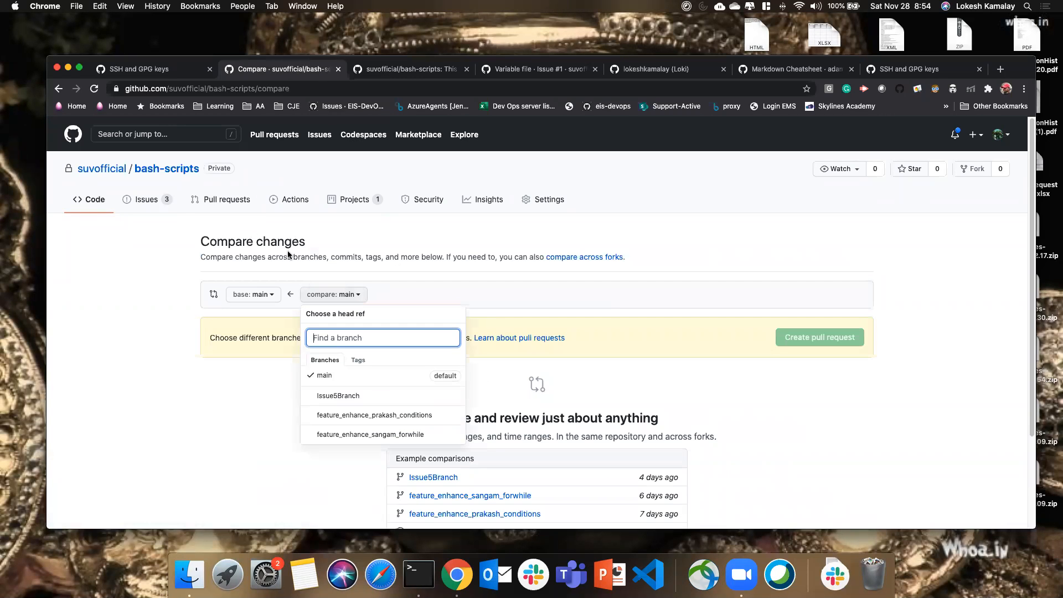
pyautogui.click(96, 201)
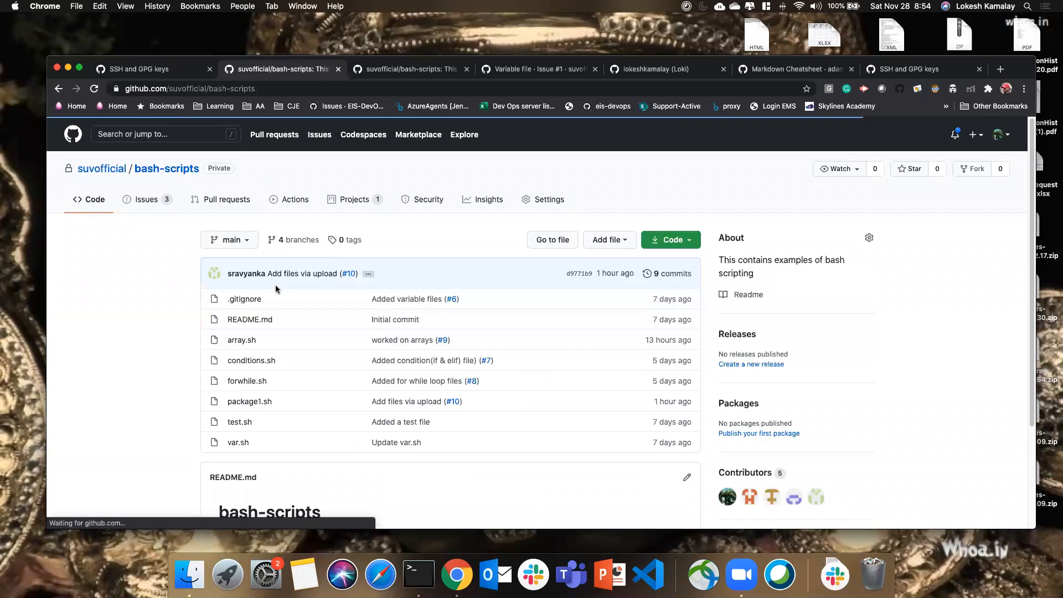
pyautogui.click(244, 242)
pyautogui.click(409, 240)
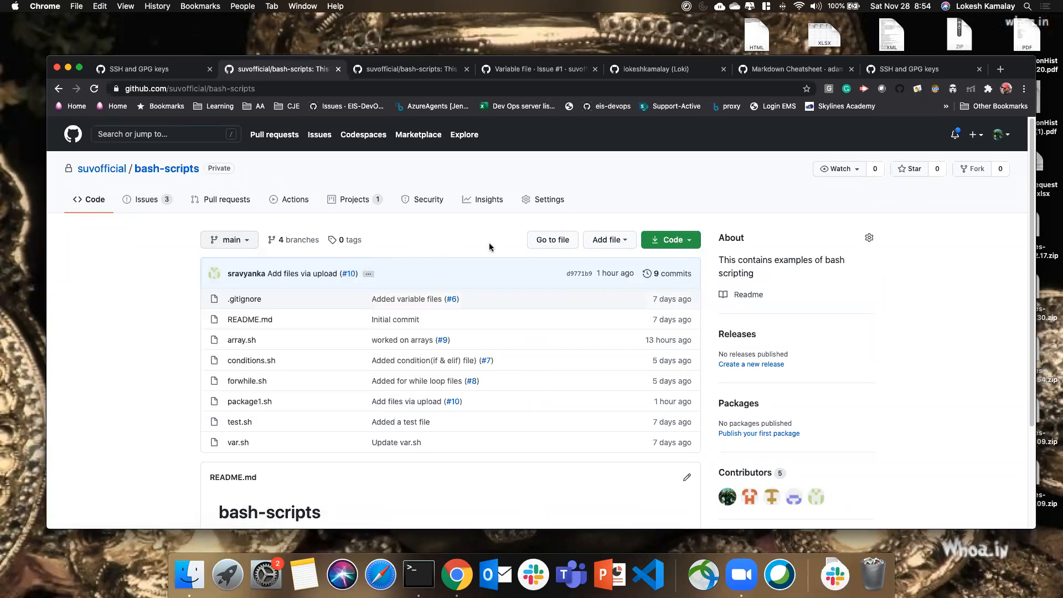
# Step: Create a branch named fix from the "worked on arrays (#9)" commit in the main history
pyautogui.click(679, 274)
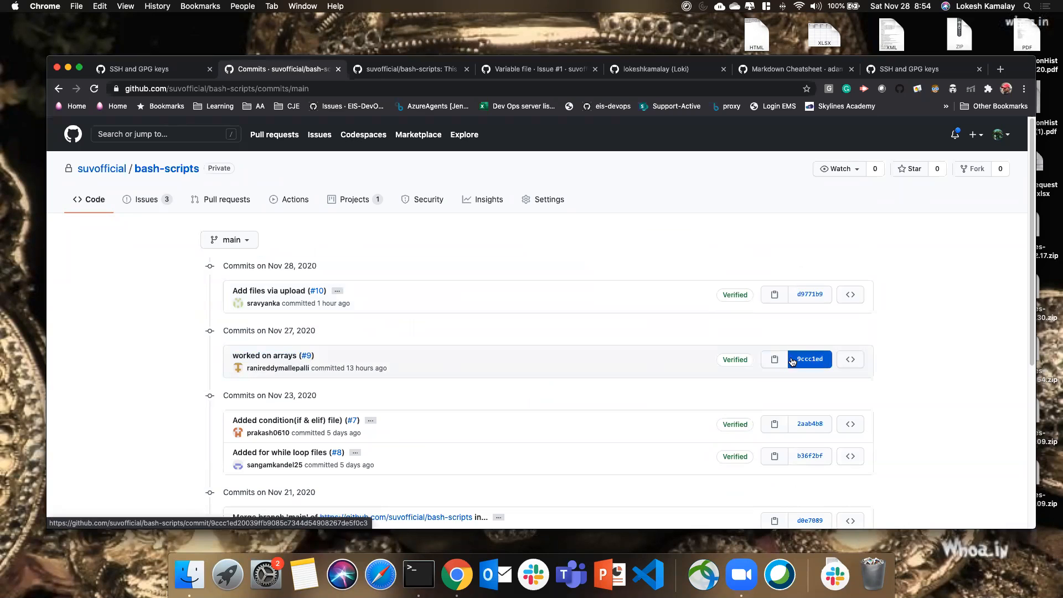
pyautogui.click(275, 357)
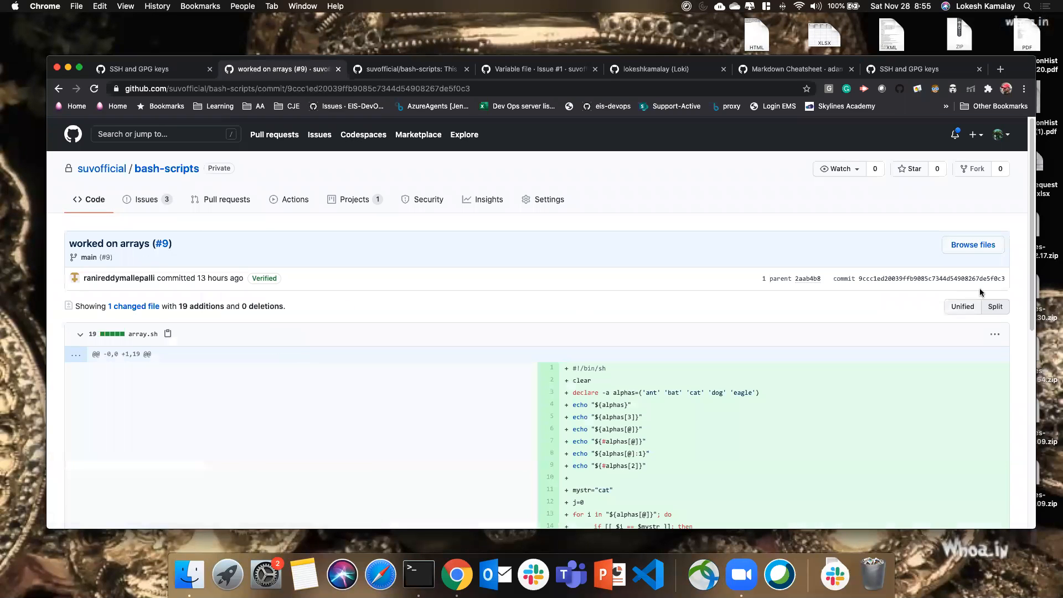
pyautogui.click(979, 249)
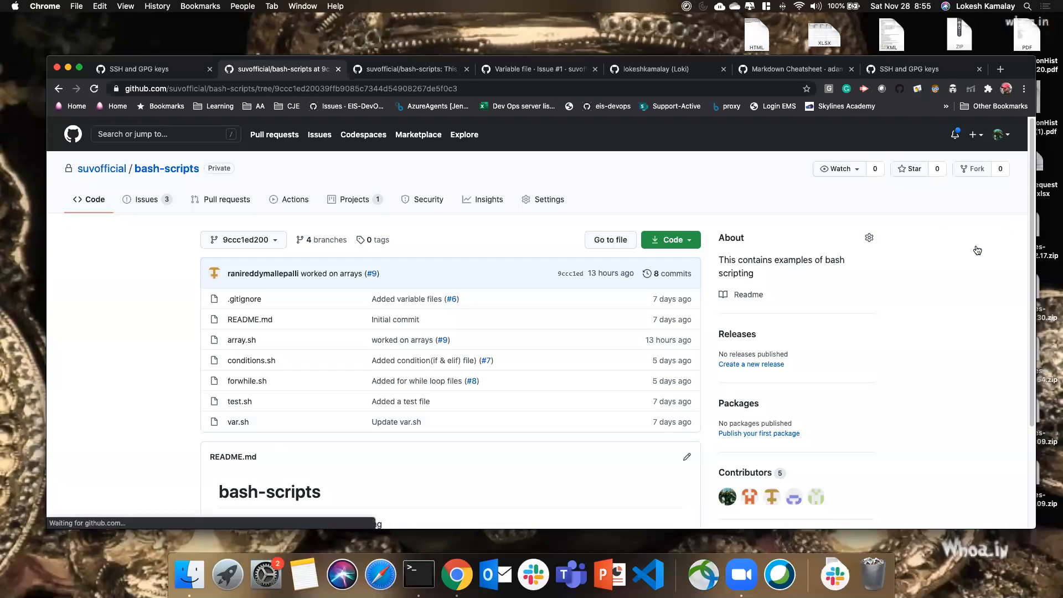
pyautogui.scroll(-1, 554, 360)
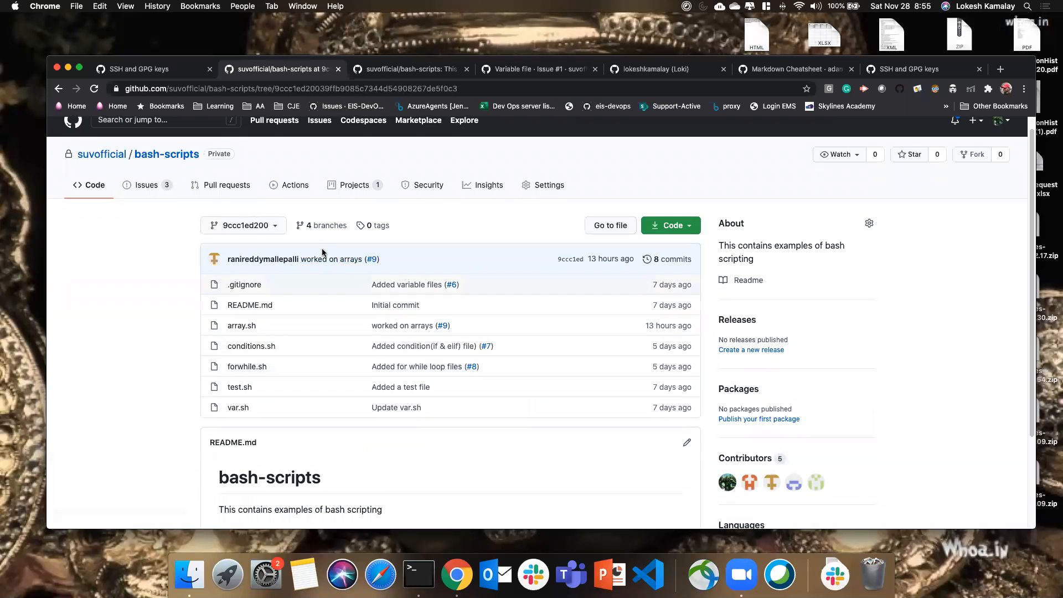
pyautogui.click(279, 227)
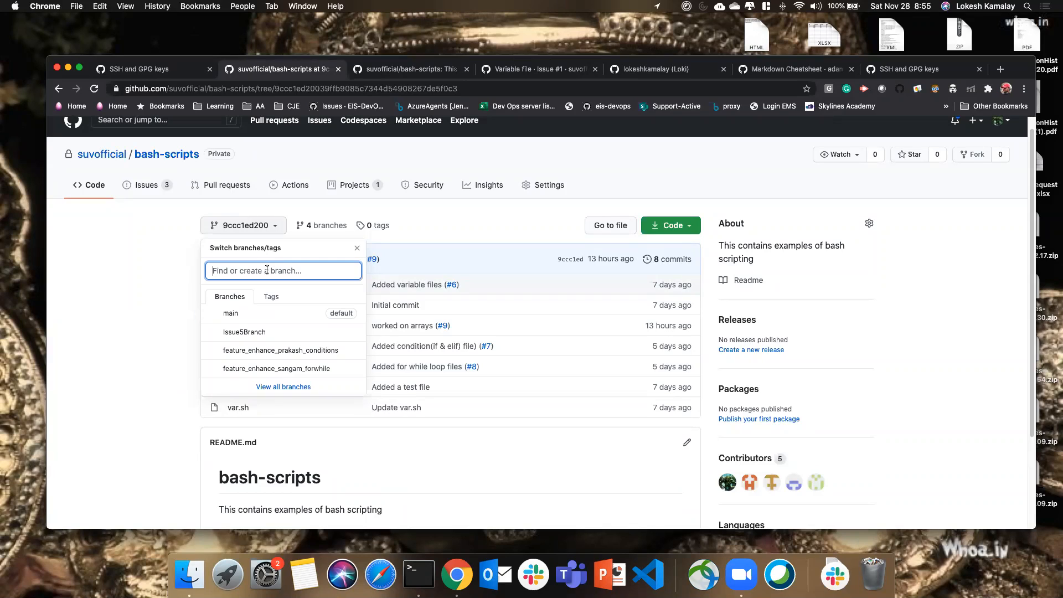
pyautogui.write('fix')
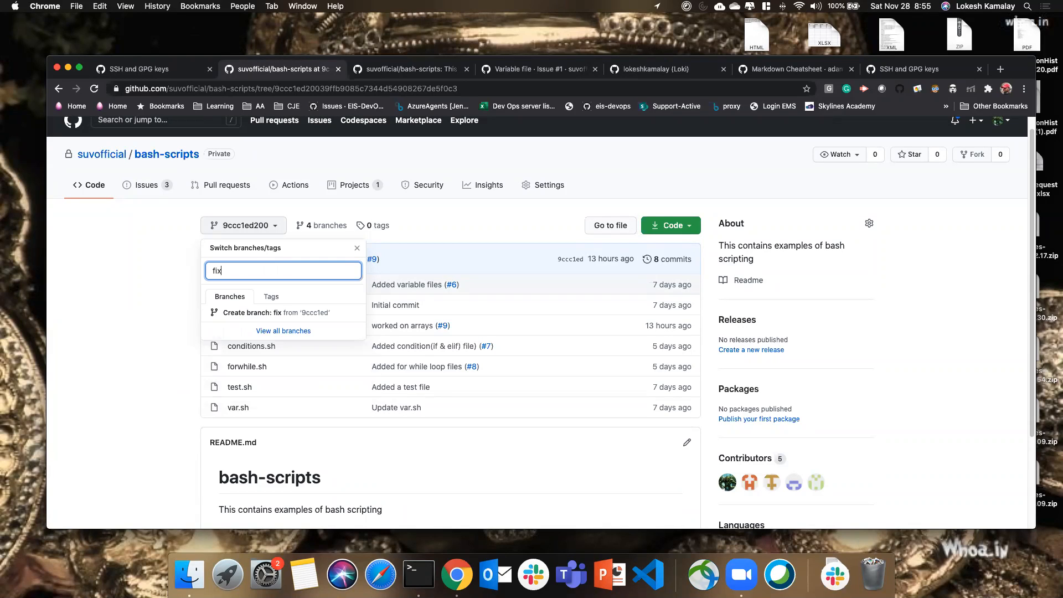
pyautogui.click(310, 319)
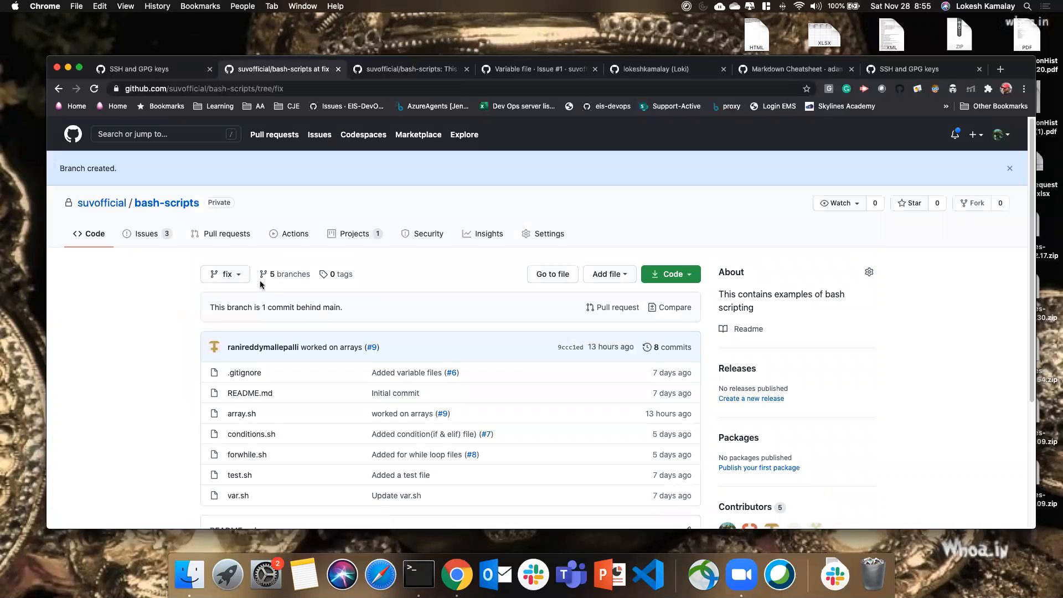
# Step: Compare the fix branch against main for a new pull request, and return to the repository's main page
pyautogui.scroll(-2, 394, 387)
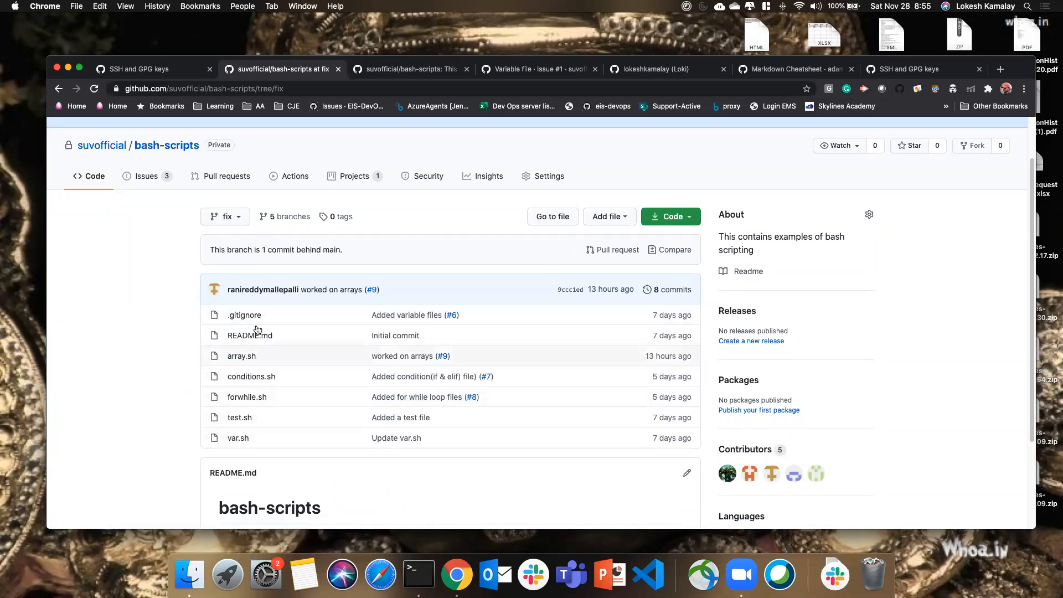
pyautogui.click(225, 176)
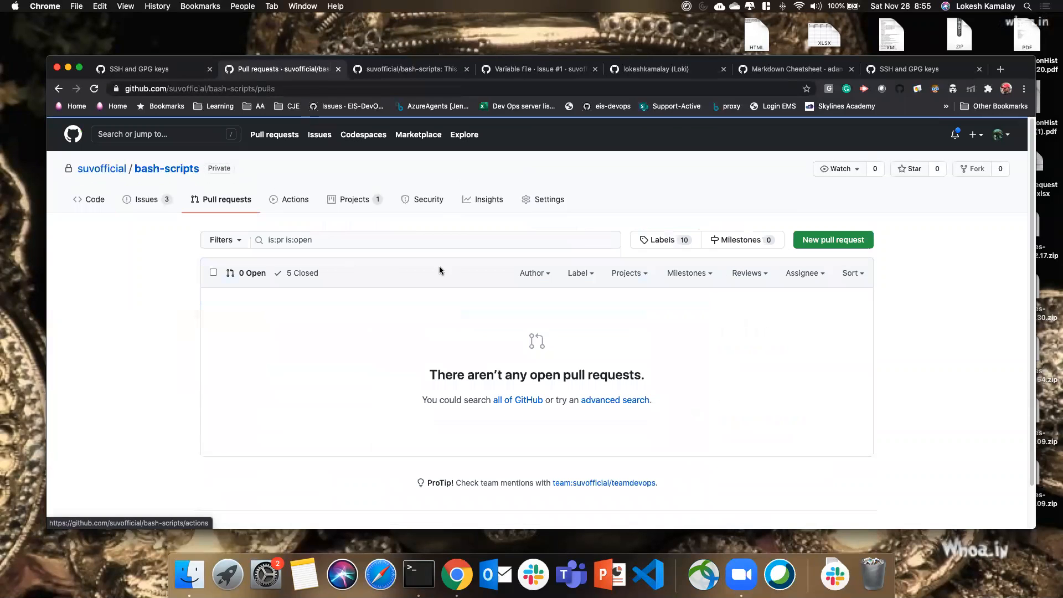
pyautogui.click(812, 242)
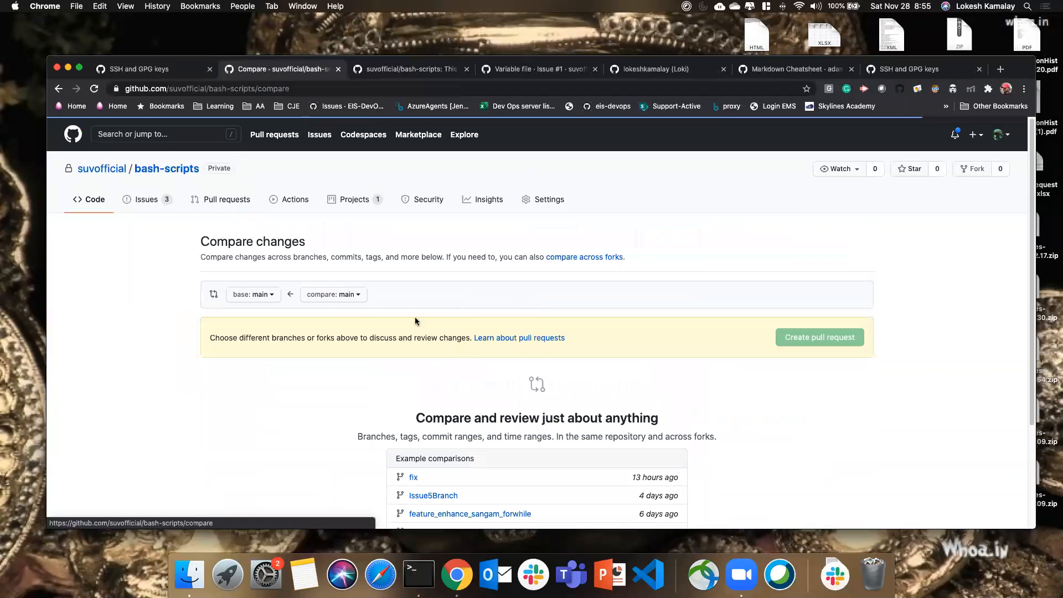
pyautogui.click(350, 294)
pyautogui.click(350, 456)
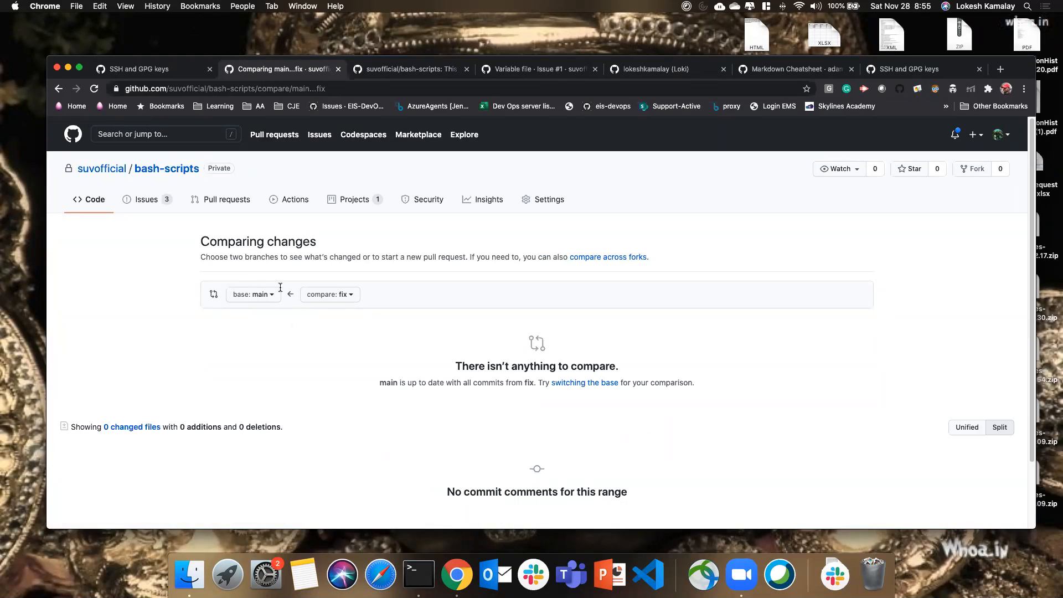
pyautogui.click(163, 169)
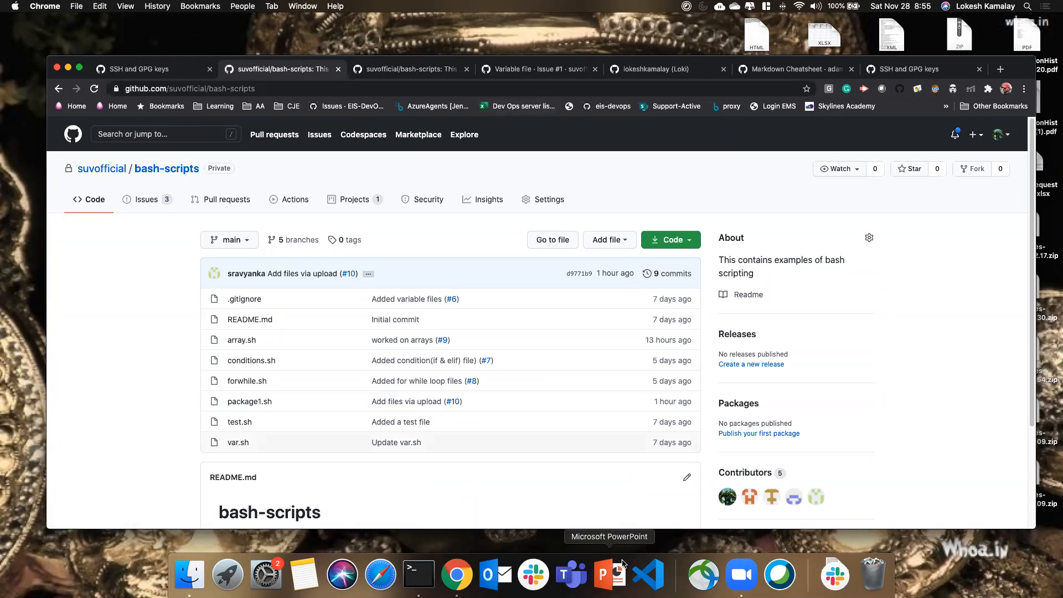
# Step: Switch to the terminal and sketch in blue an M line and a D line joined by three curved upward arrows from D to M
pyautogui.click(410, 584)
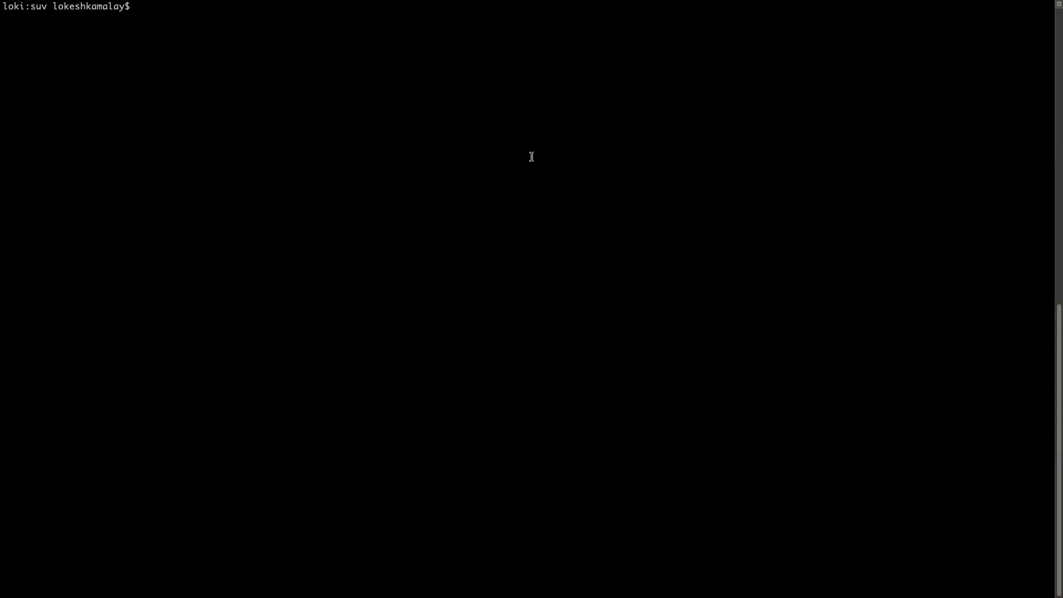
pyautogui.moveTo(335, 72); pyautogui.dragTo(264, 79)
pyautogui.moveTo(200, 65)
pyautogui.mouseDown()
pyautogui.moveTo(199, 99)
pyautogui.moveTo(220, 75)
pyautogui.mouseUp()
pyautogui.moveTo(223, 75)
pyautogui.mouseDown()
pyautogui.moveTo(232, 58)
pyautogui.moveTo(244, 103)
pyautogui.mouseUp()
pyautogui.moveTo(312, 78); pyautogui.dragTo(406, 56)
pyautogui.moveTo(216, 165)
pyautogui.mouseDown()
pyautogui.moveTo(221, 205)
pyautogui.moveTo(423, 160)
pyautogui.mouseUp()
pyautogui.moveTo(358, 92); pyautogui.dragTo(317, 177)
pyautogui.moveTo(338, 87)
pyautogui.mouseDown()
pyautogui.moveTo(362, 78)
pyautogui.moveTo(374, 106)
pyautogui.moveTo(355, 171)
pyautogui.mouseUp()
pyautogui.moveTo(408, 95); pyautogui.dragTo(450, 83)
pyautogui.moveTo(408, 158); pyautogui.dragTo(500, 145)
pyautogui.moveTo(492, 81); pyautogui.dragTo(459, 159)
pyautogui.moveTo(471, 82); pyautogui.dragTo(524, 84)
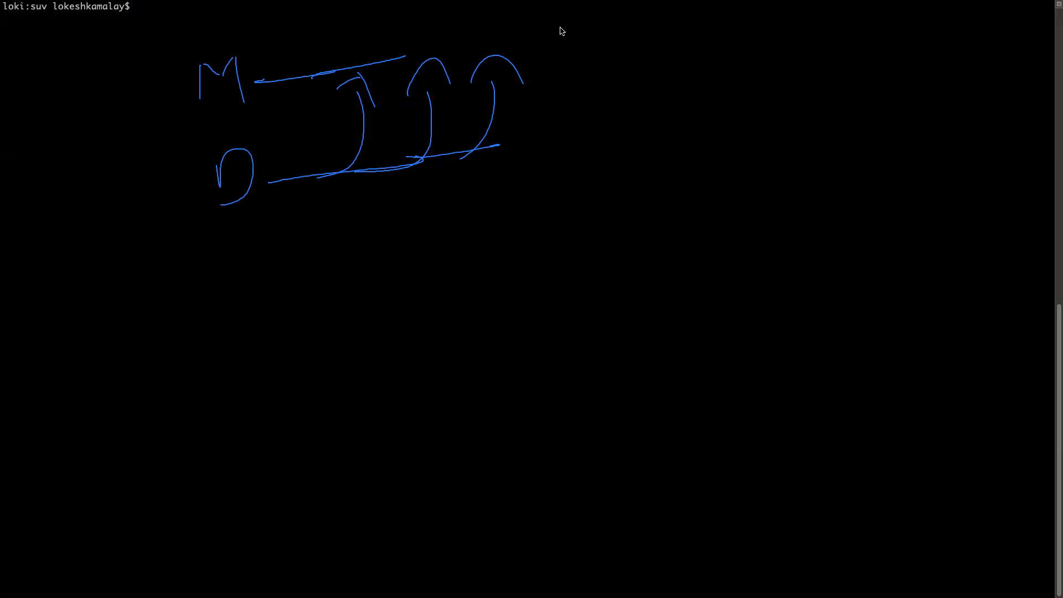
# Step: Clear the blue sketch from the terminal and switch back to the bash-scripts repository page in the browser
pyautogui.click(597, 87)
pyautogui.click(667, 121)
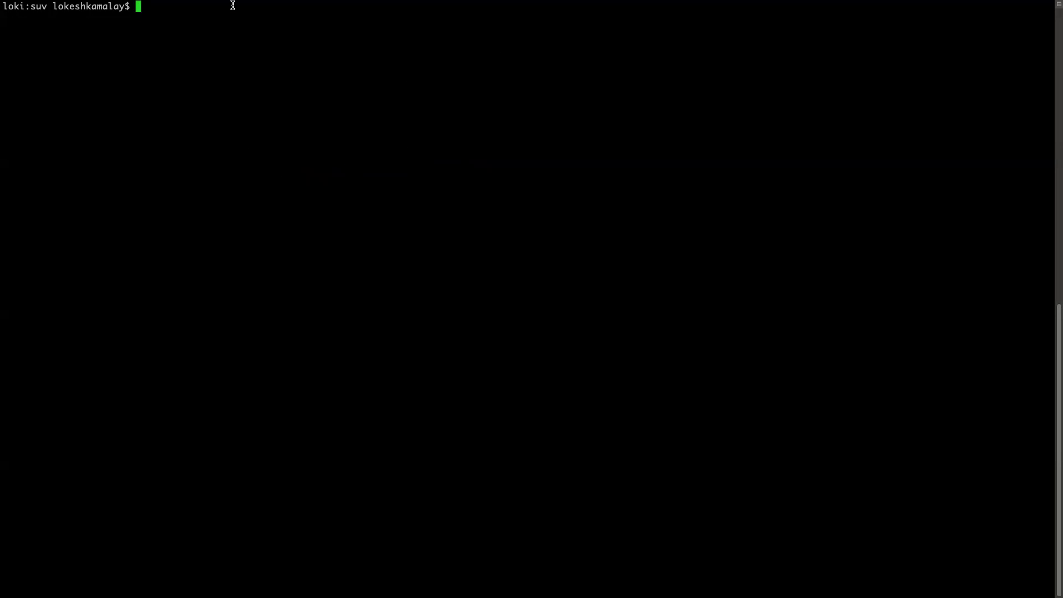
pyautogui.moveTo(202, 5)
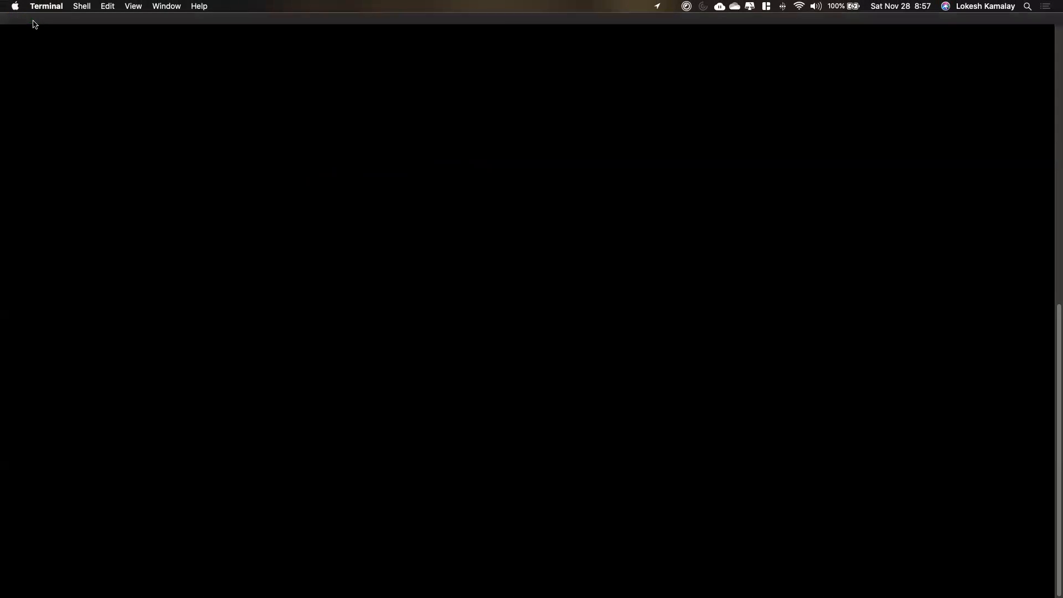
pyautogui.click(32, 20)
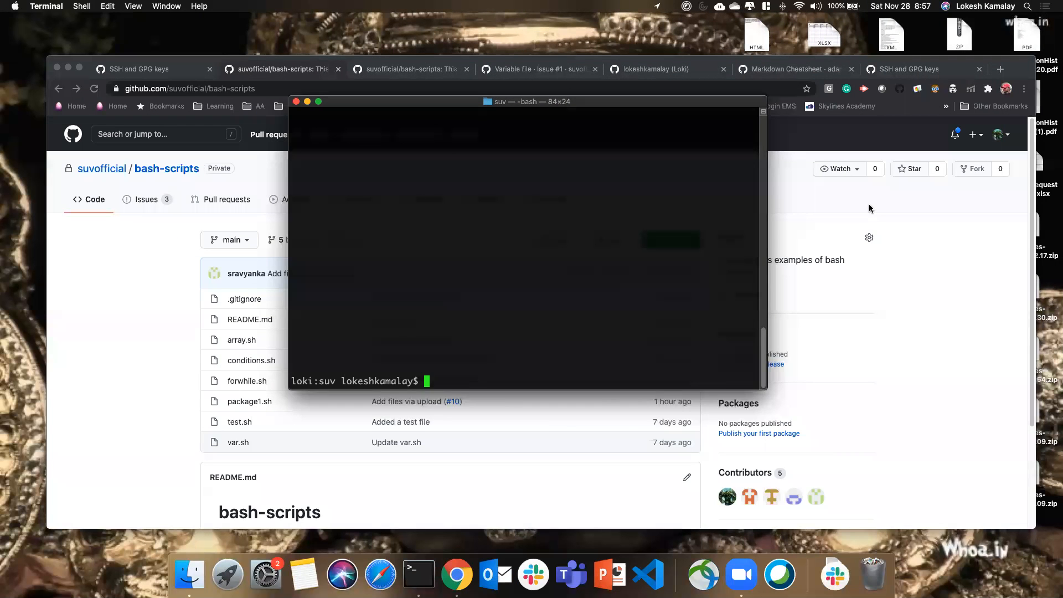
pyautogui.click(870, 209)
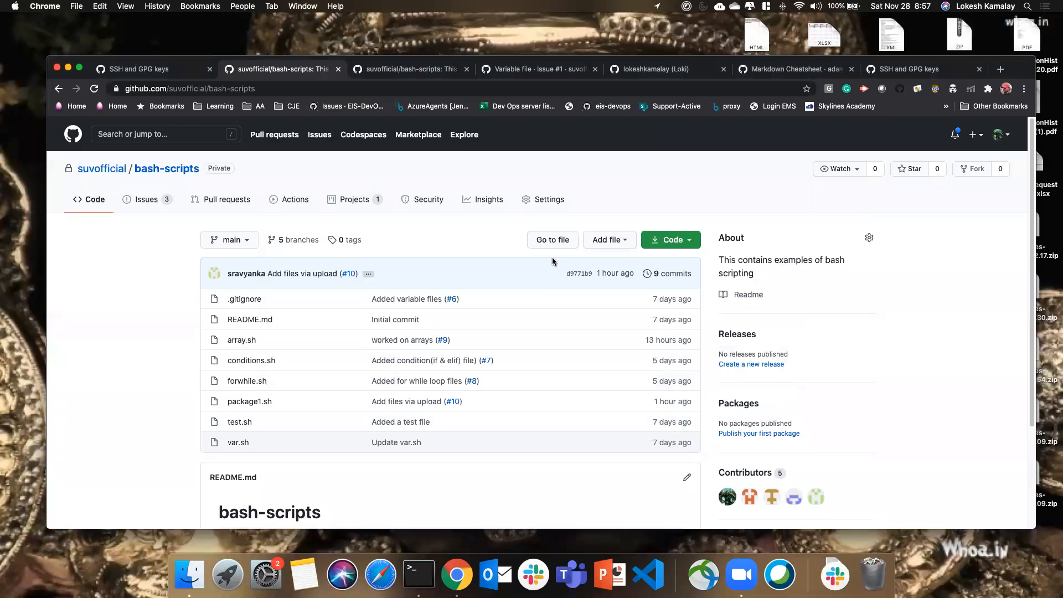
# Step: View the bash-scripts branches overview and examine its Default branch, Your branches and Active branches sections
pyautogui.moveTo(115, 170)
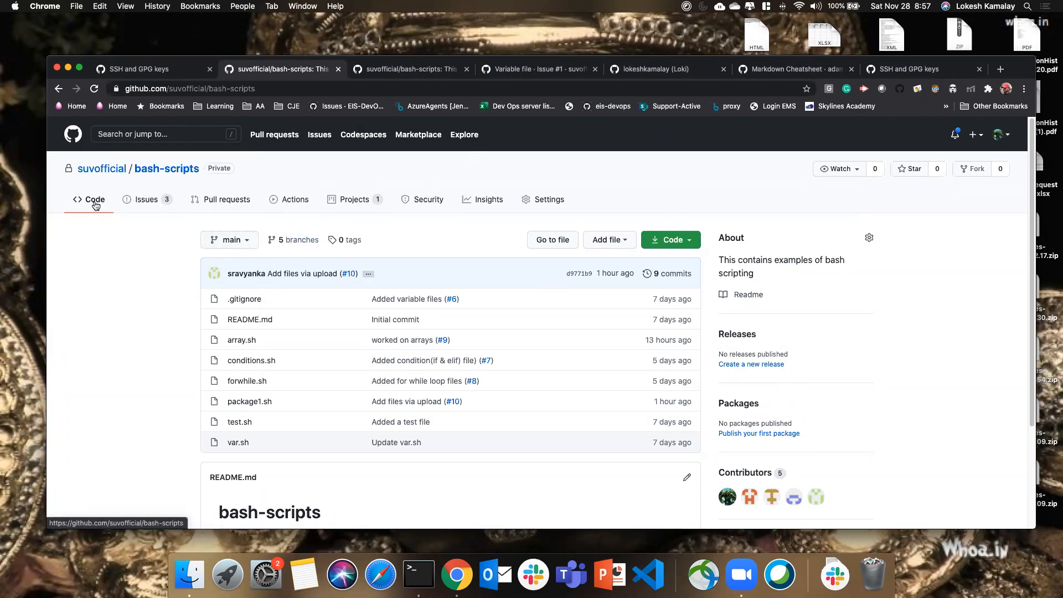
pyautogui.click(312, 245)
pyautogui.scroll(-2, 323, 307)
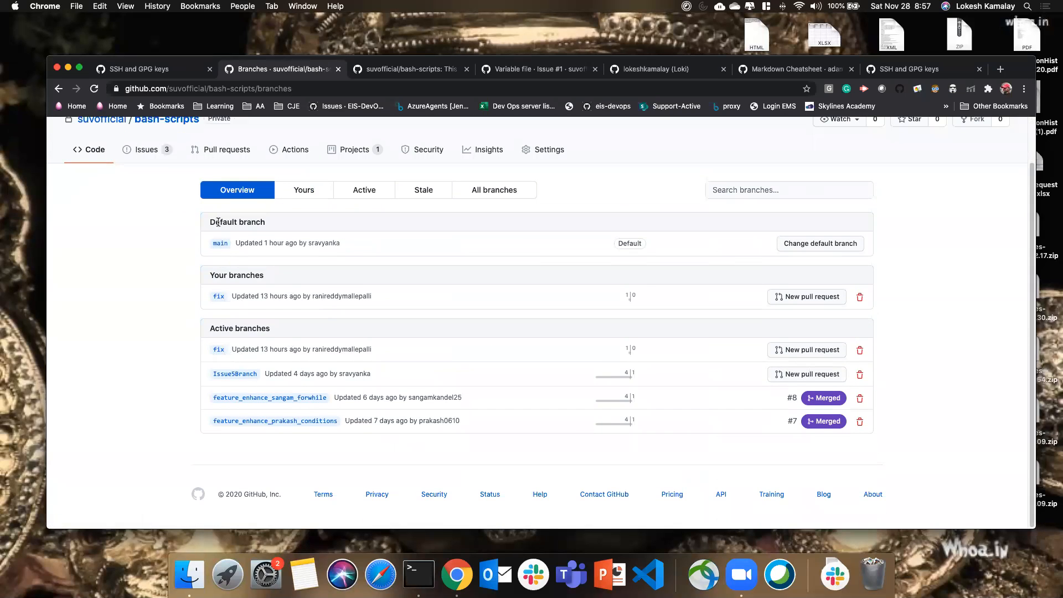
pyautogui.moveTo(210, 222); pyautogui.dragTo(266, 224)
pyautogui.moveTo(214, 275); pyautogui.dragTo(288, 279)
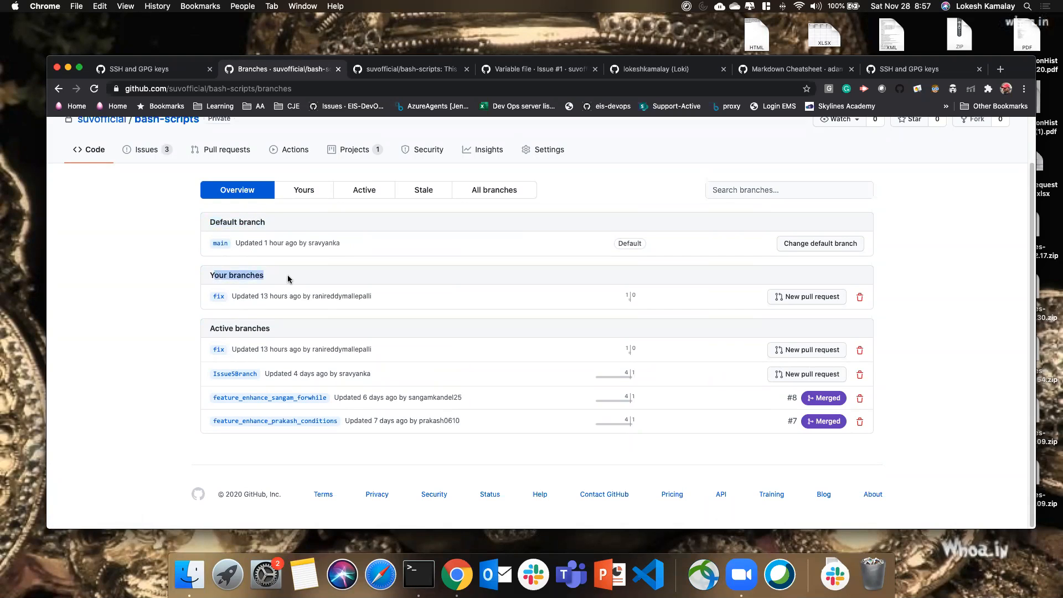
pyautogui.moveTo(211, 328); pyautogui.dragTo(303, 332)
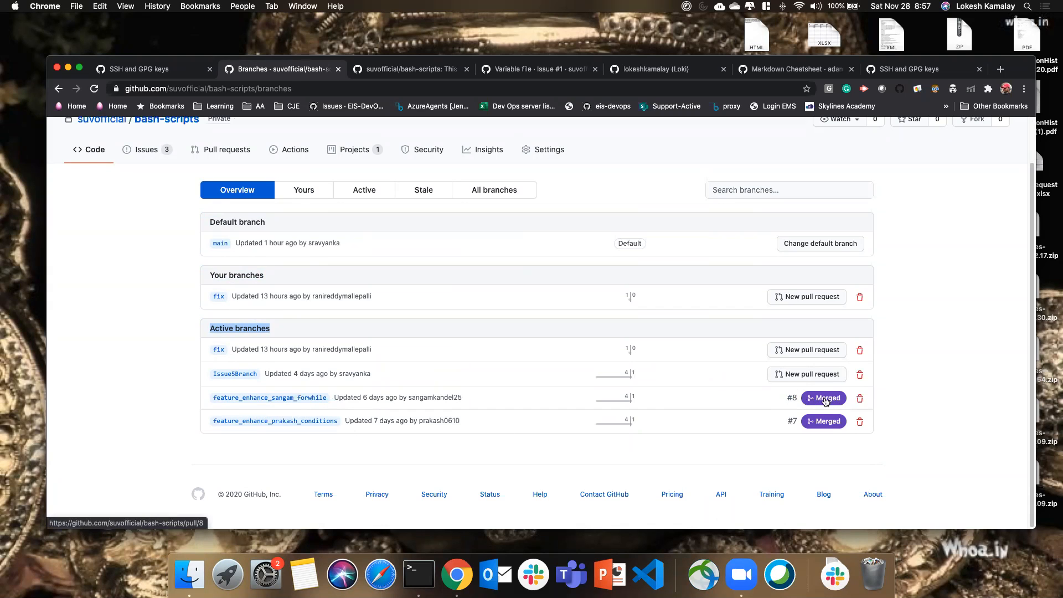
# Step: Delete the two merged feature_enhance branches and the fix branch from the active branches
pyautogui.click(860, 399)
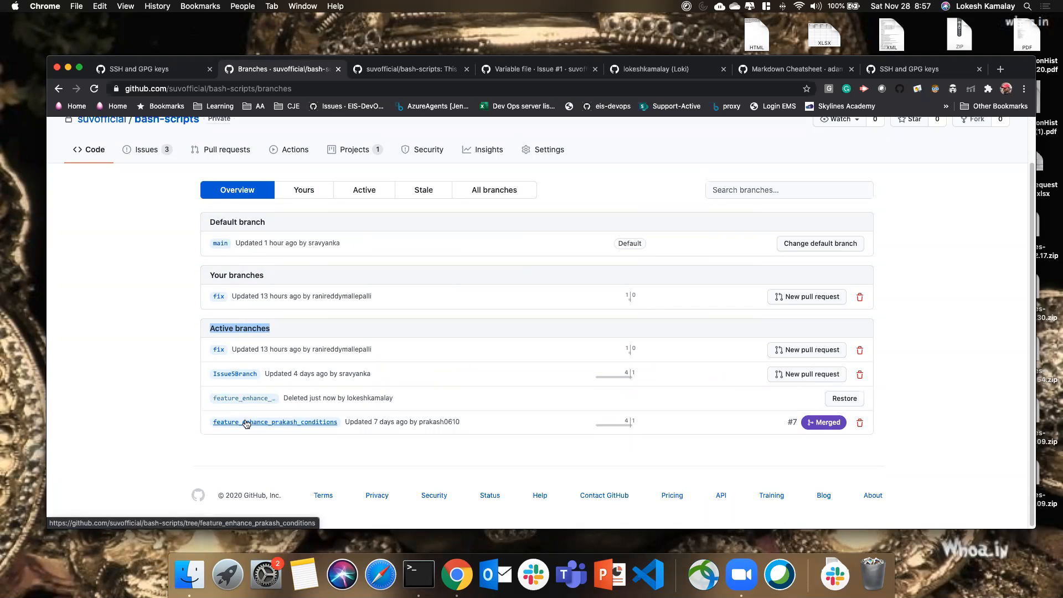
pyautogui.click(860, 424)
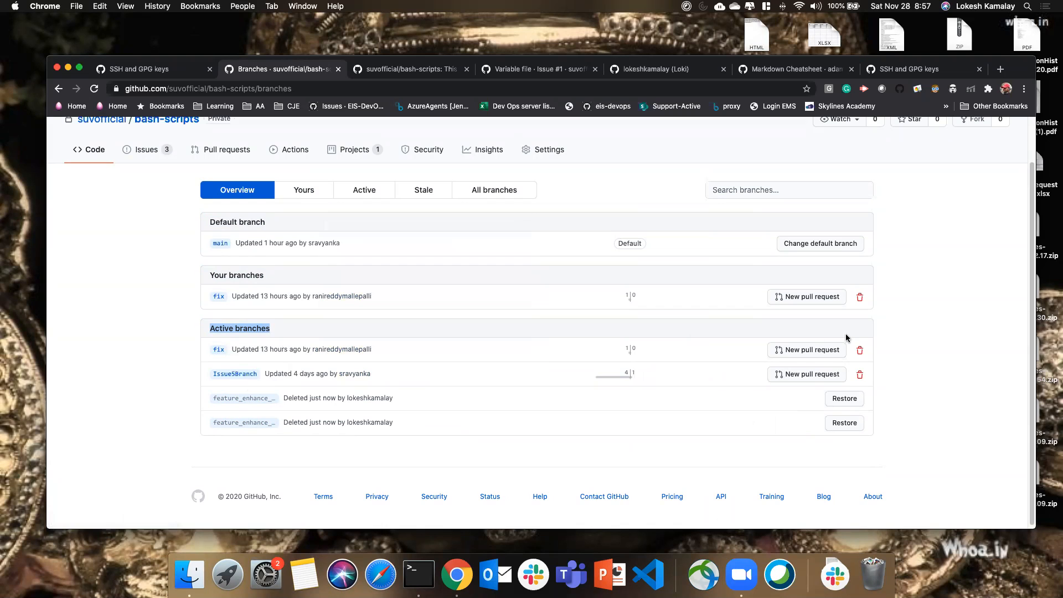
pyautogui.click(861, 350)
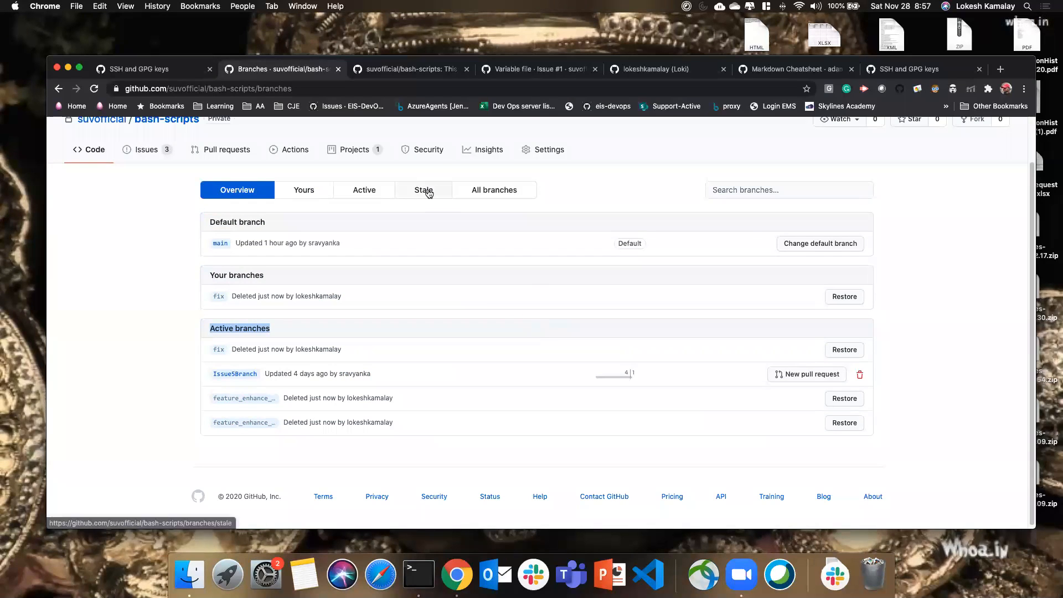
# Step: Check the repository's stale, own and complete branch lists, and return to the branches overview
pyautogui.click(424, 191)
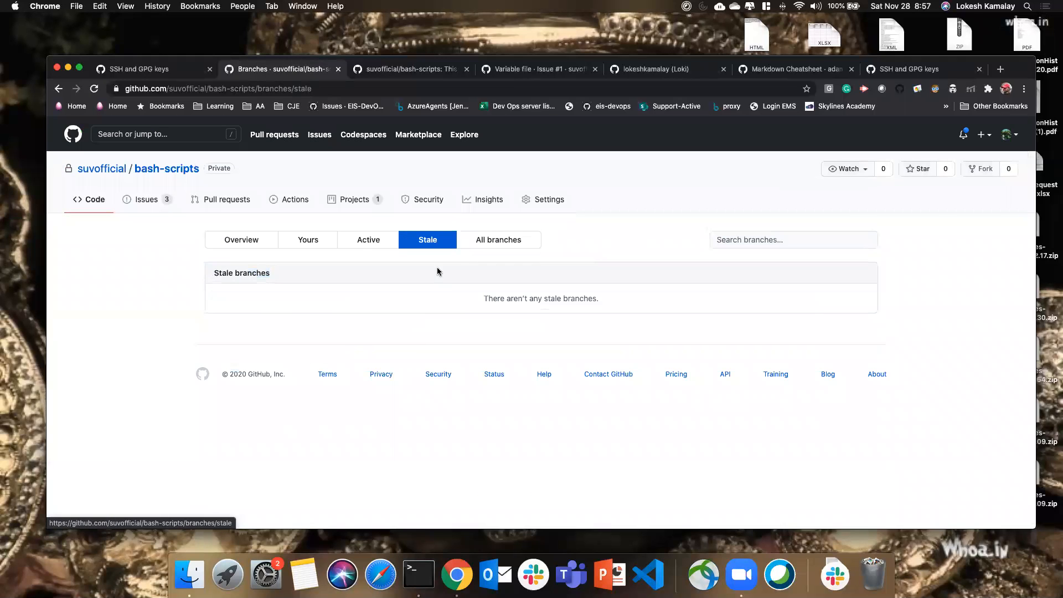
pyautogui.click(374, 240)
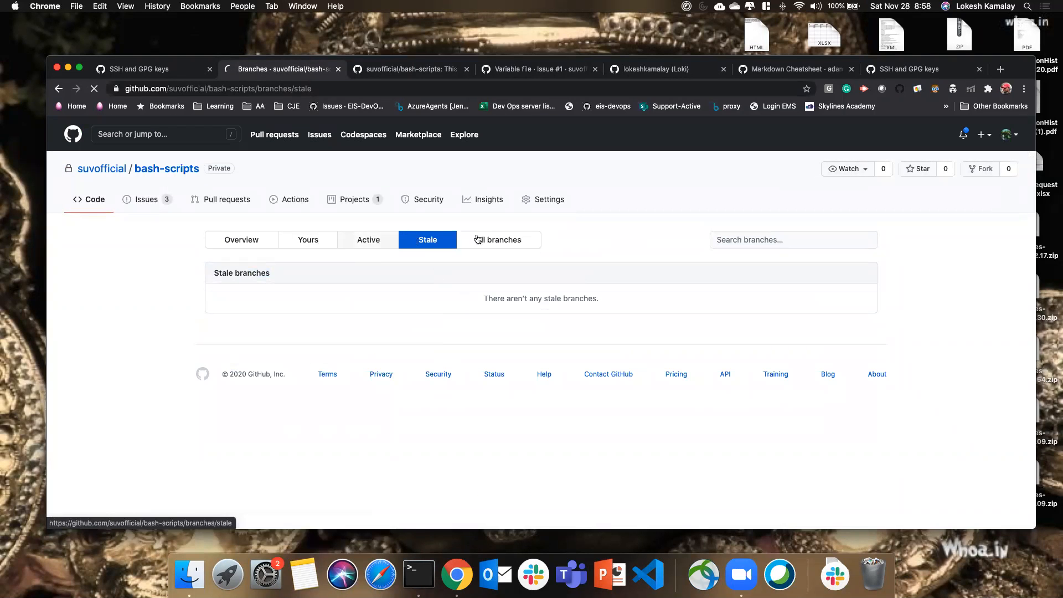
pyautogui.click(306, 241)
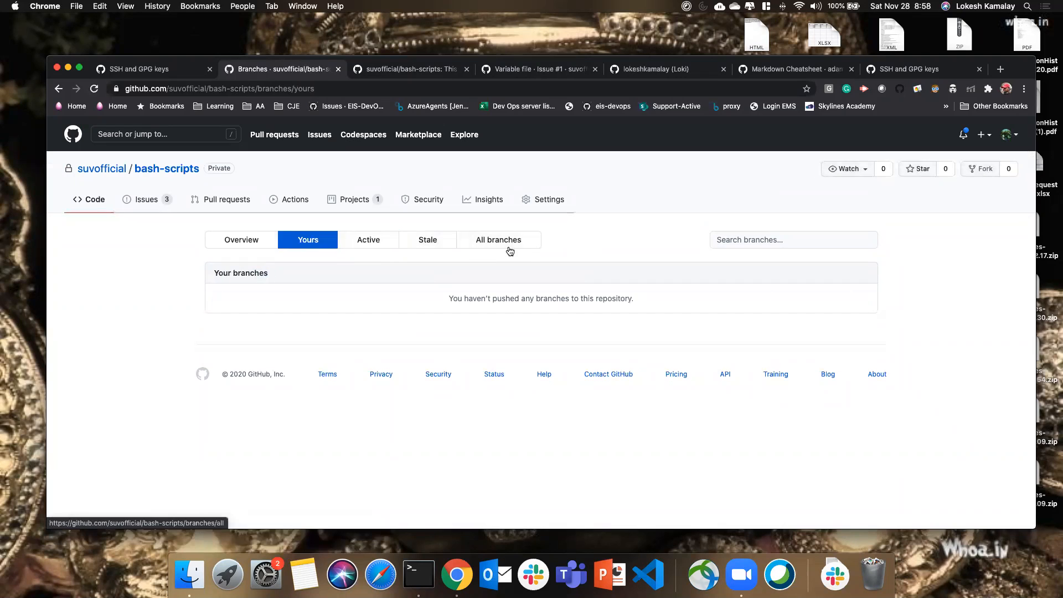
pyautogui.click(513, 244)
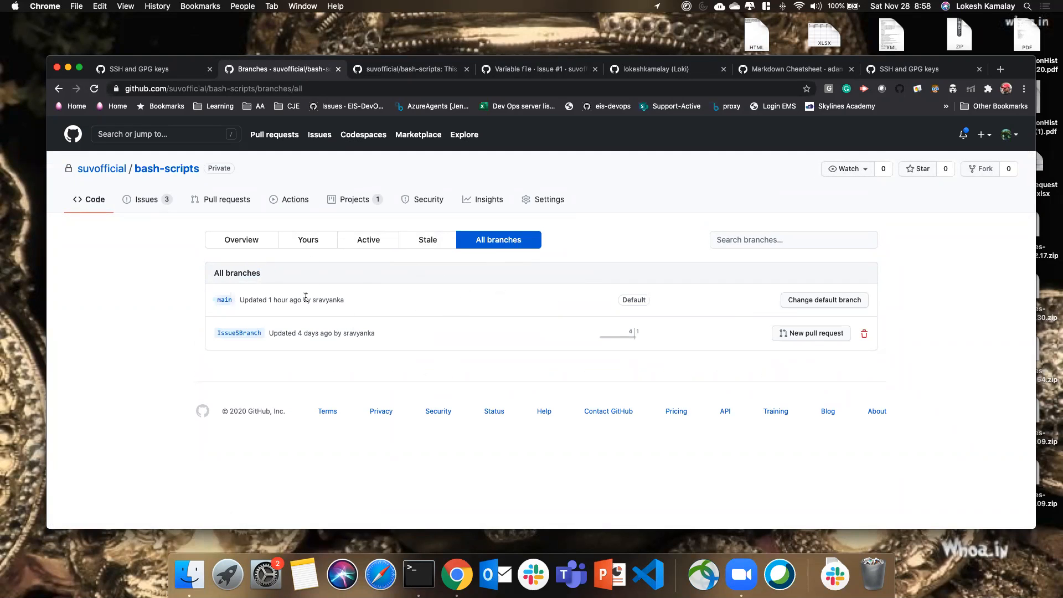
pyautogui.click(243, 241)
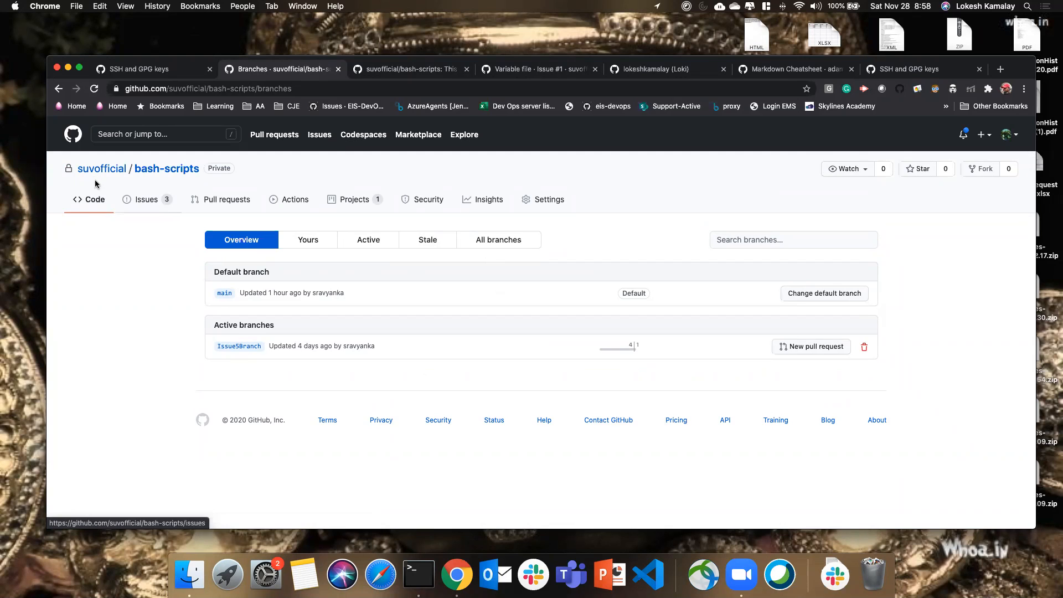
# Step: Compare the code page's branch switcher list with the branches overview, keeping main selected
pyautogui.click(89, 200)
pyautogui.click(248, 238)
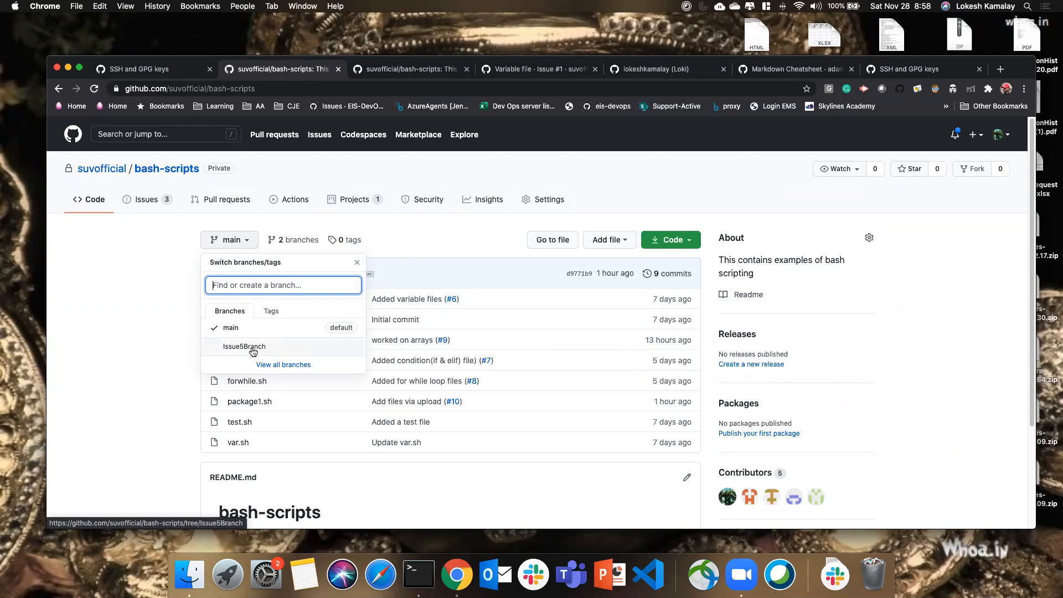
pyautogui.click(455, 227)
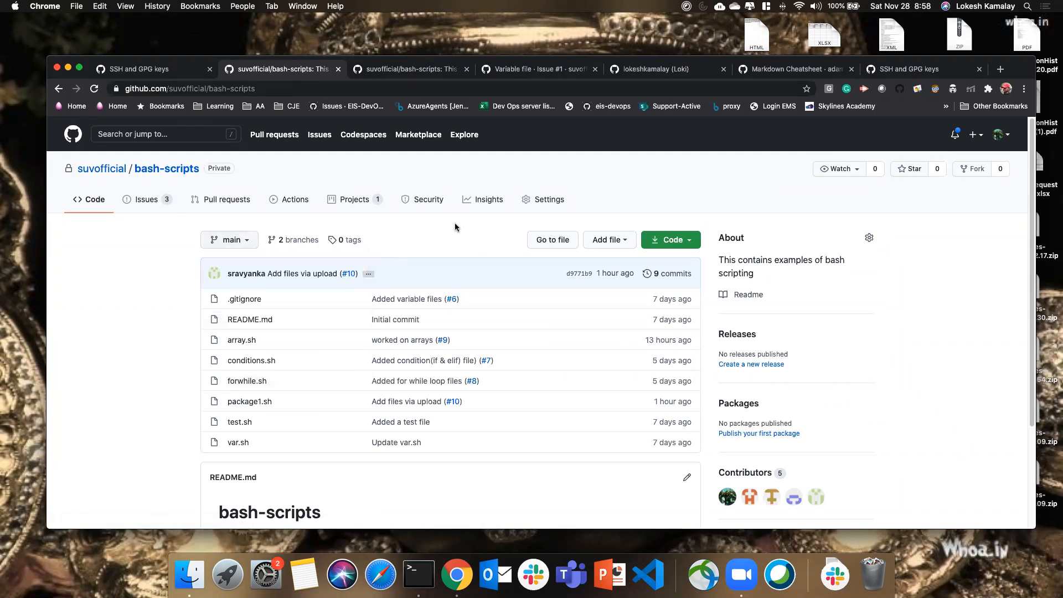
pyautogui.click(310, 241)
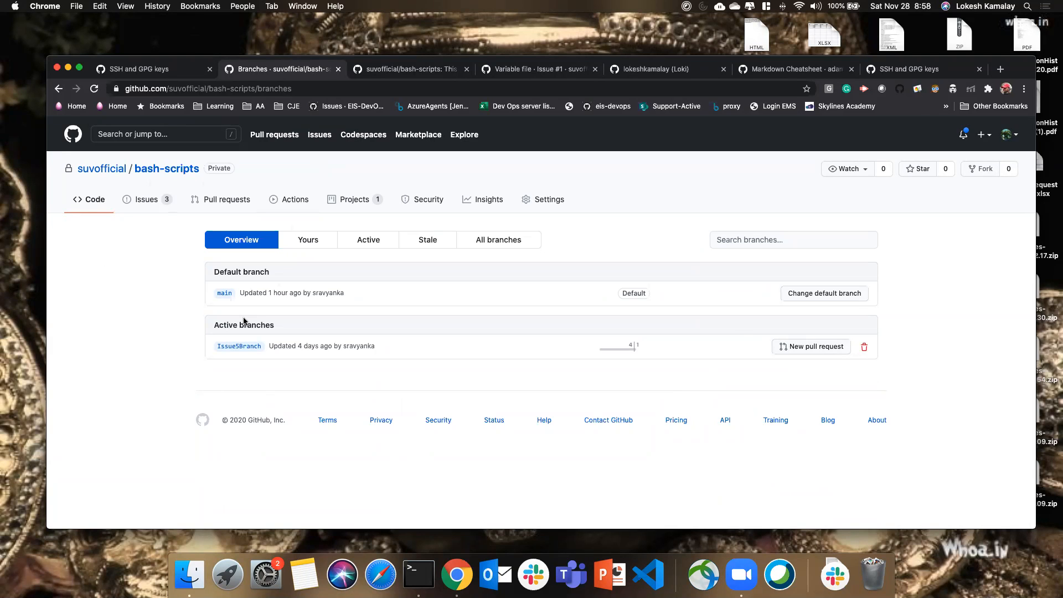
pyautogui.click(98, 204)
pyautogui.click(231, 240)
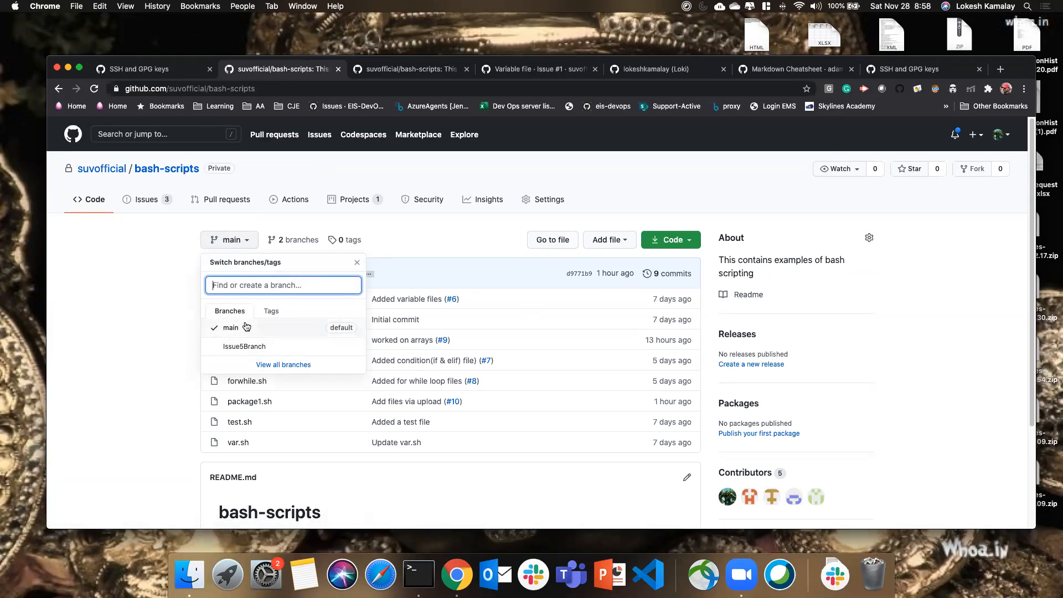
pyautogui.click(410, 225)
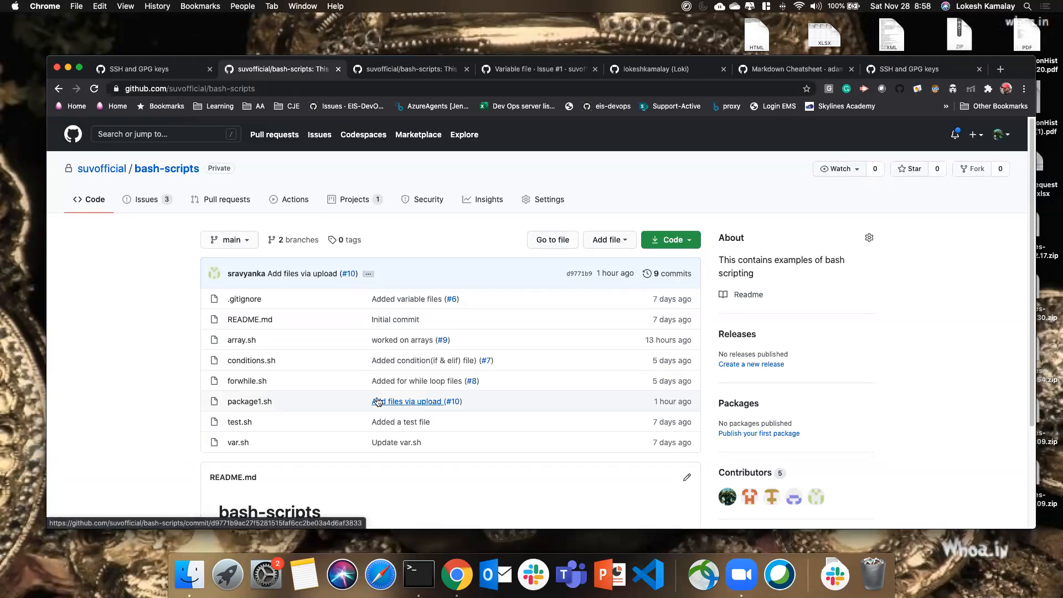
# Step: Search the suvofficial organization's repositories for "Dev"
pyautogui.moveTo(379, 402)
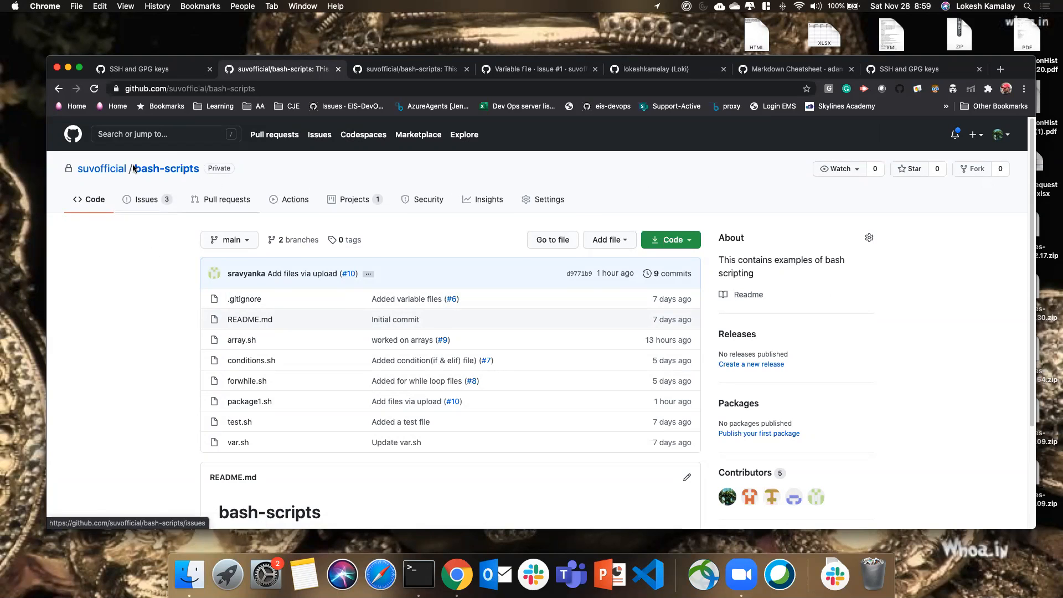
pyautogui.click(95, 172)
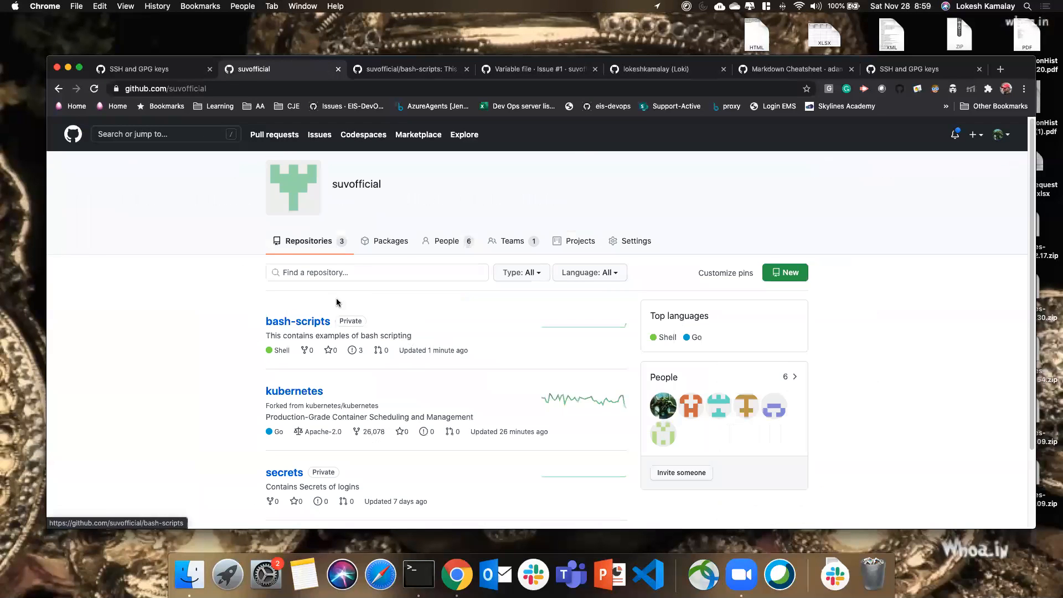
pyautogui.click(338, 271)
pyautogui.write('Dev')
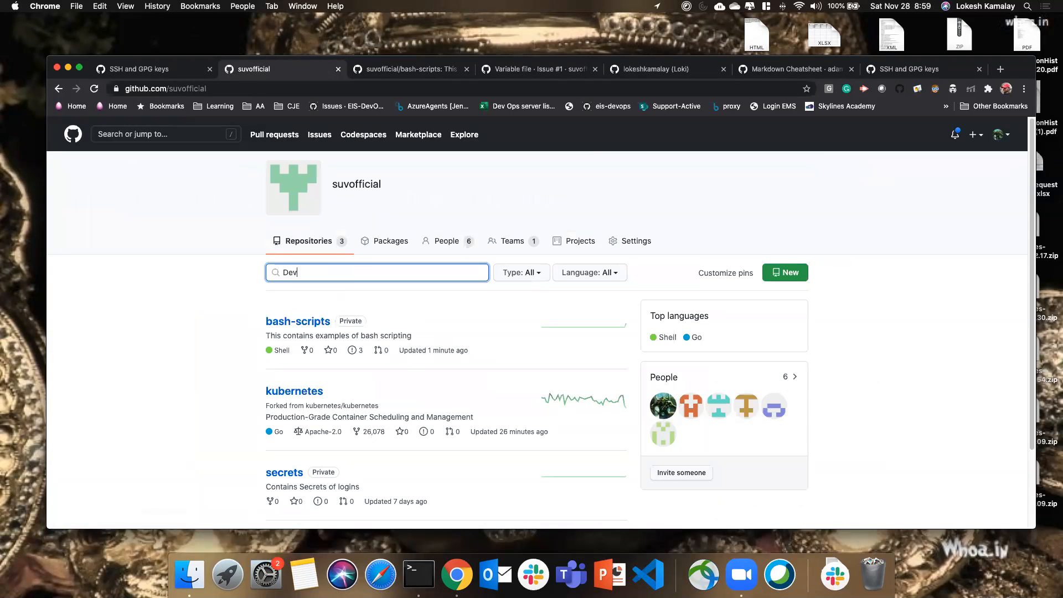
# Step: Go to the GitHub home page, filter the repositories by "Dev" and open the DevOps-References repository
pyautogui.moveTo(170, 89); pyautogui.dragTo(638, 89)
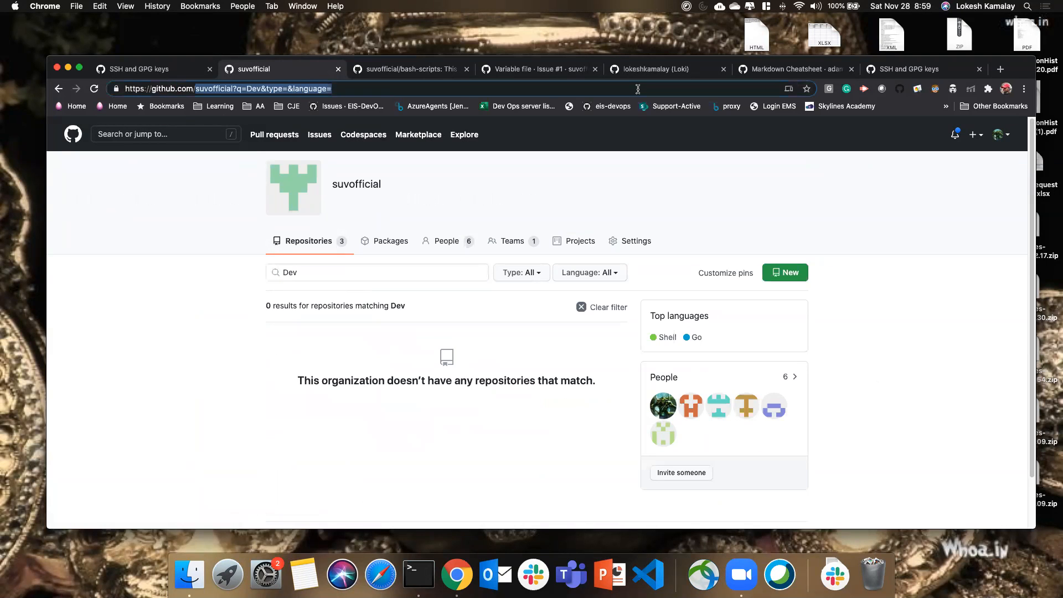
pyautogui.press('BackSpace')
pyautogui.press('Return')
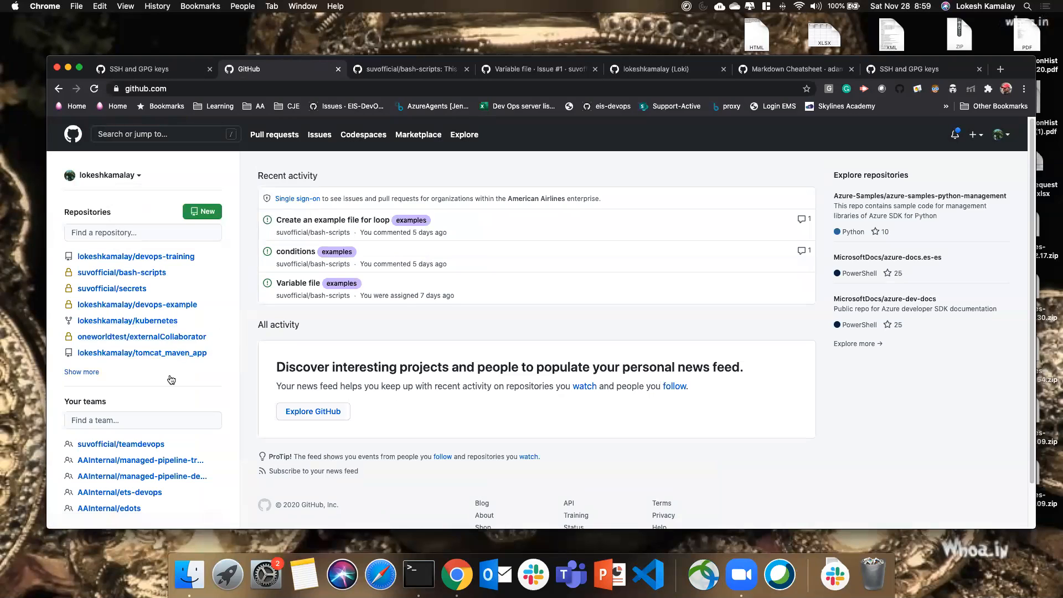
pyautogui.scroll(-1, 168, 413)
pyautogui.click(127, 217)
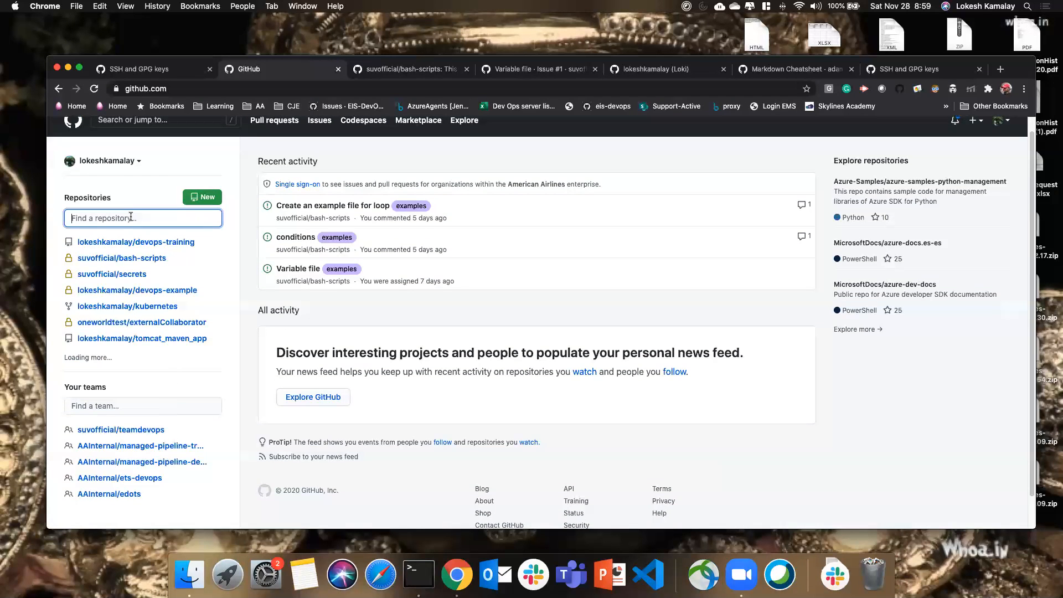
pyautogui.write('Dev')
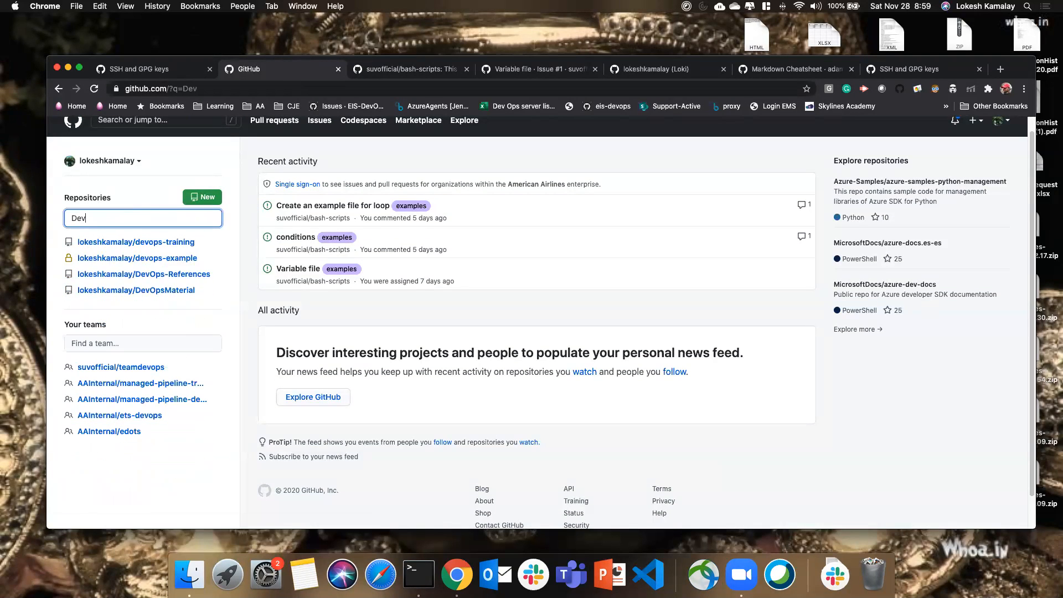
pyautogui.click(162, 276)
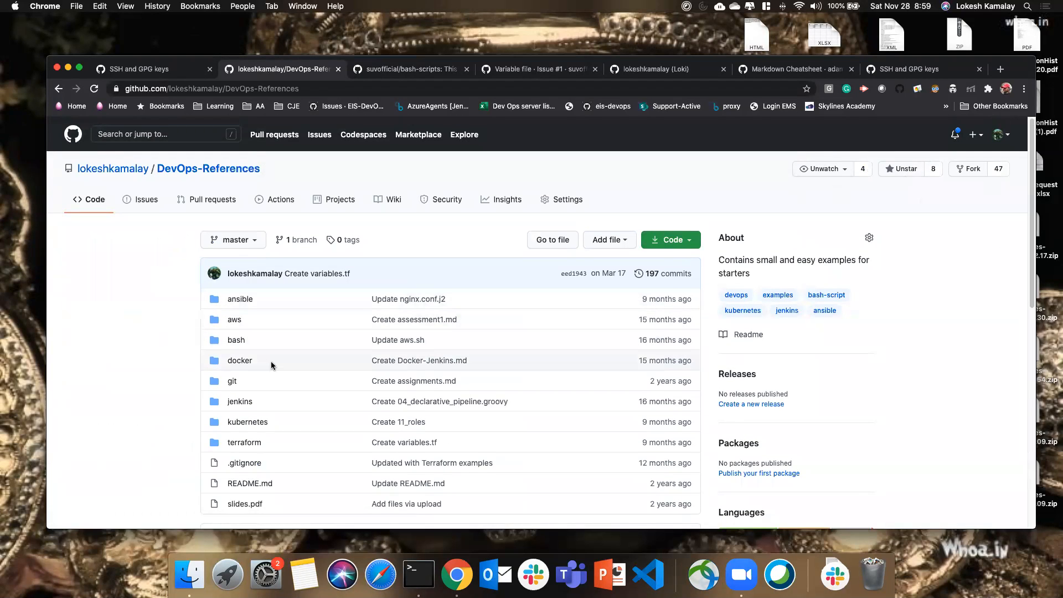
# Step: Look through the DevOps-References contents and the scripts in its bash folder, and return to the repository root
pyautogui.scroll(-10, 271, 362)
pyautogui.scroll(5, 274, 357)
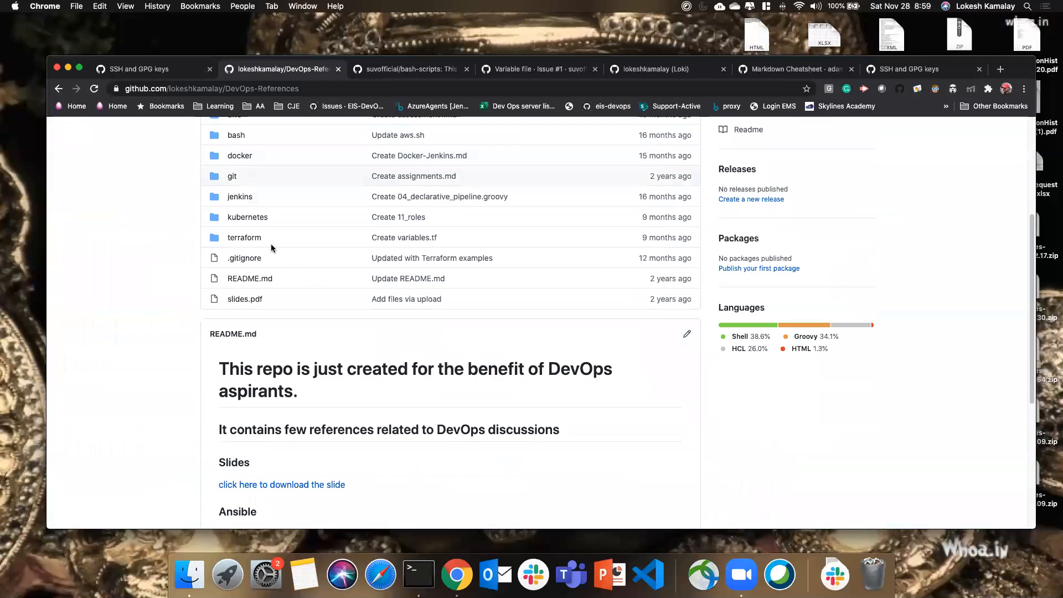
pyautogui.scroll(5, 338, 303)
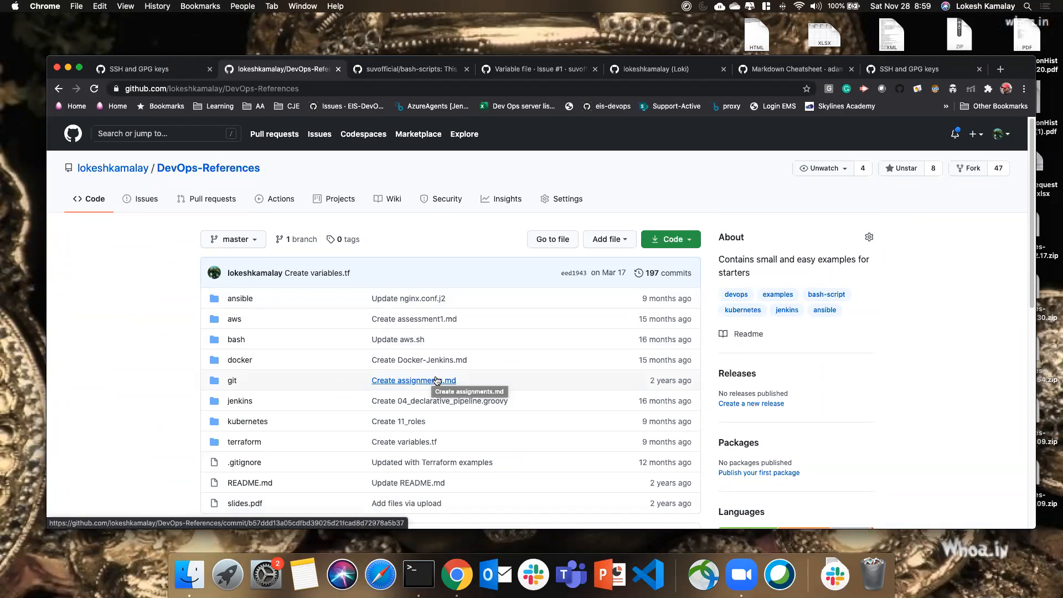
pyautogui.scroll(-1, 444, 404)
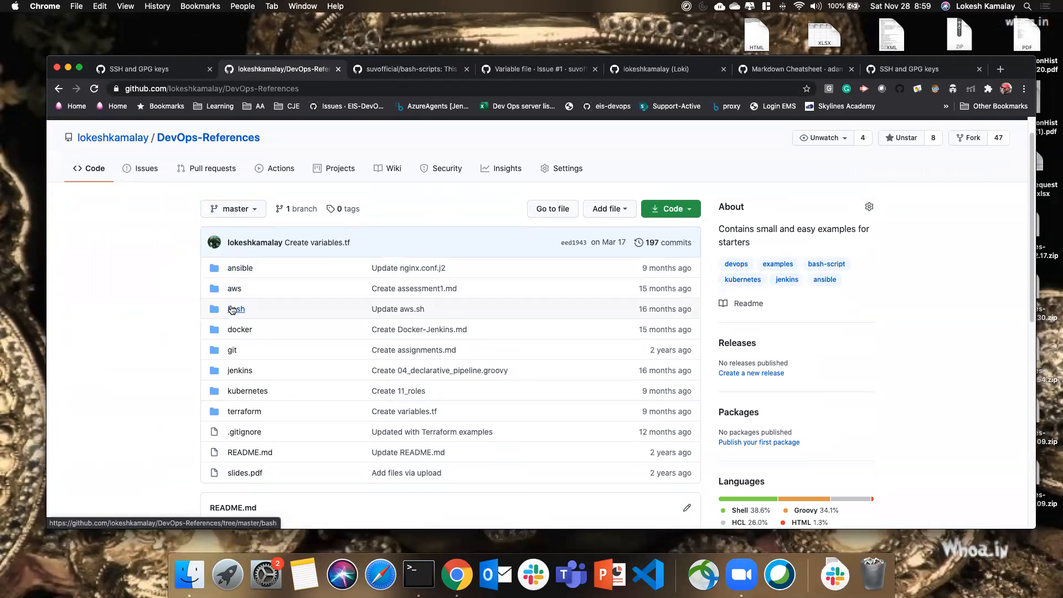
pyautogui.click(237, 309)
pyautogui.scroll(-5, 324, 405)
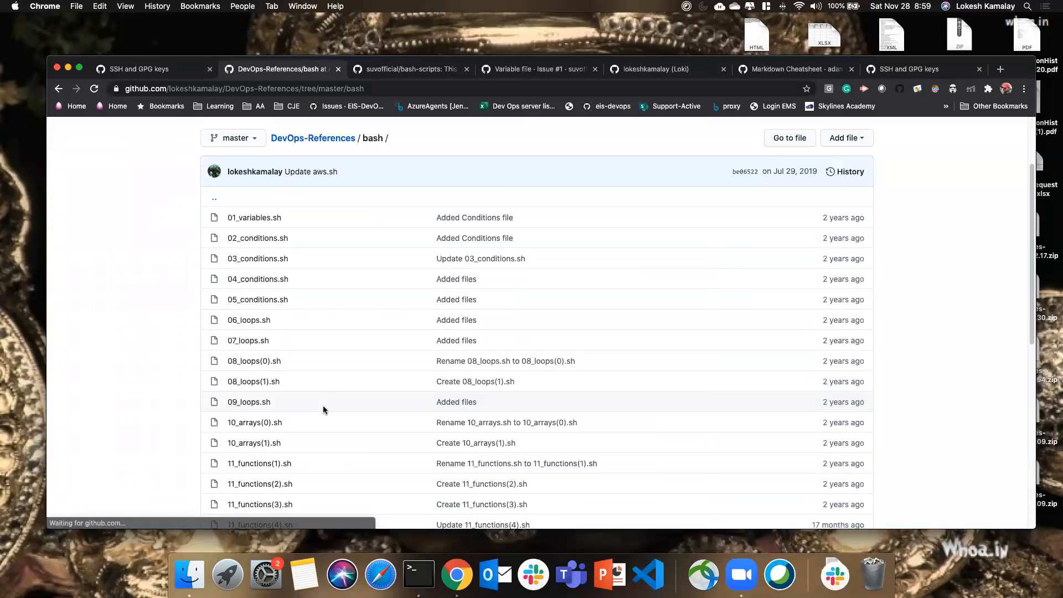
pyautogui.scroll(6, 324, 403)
pyautogui.click(332, 242)
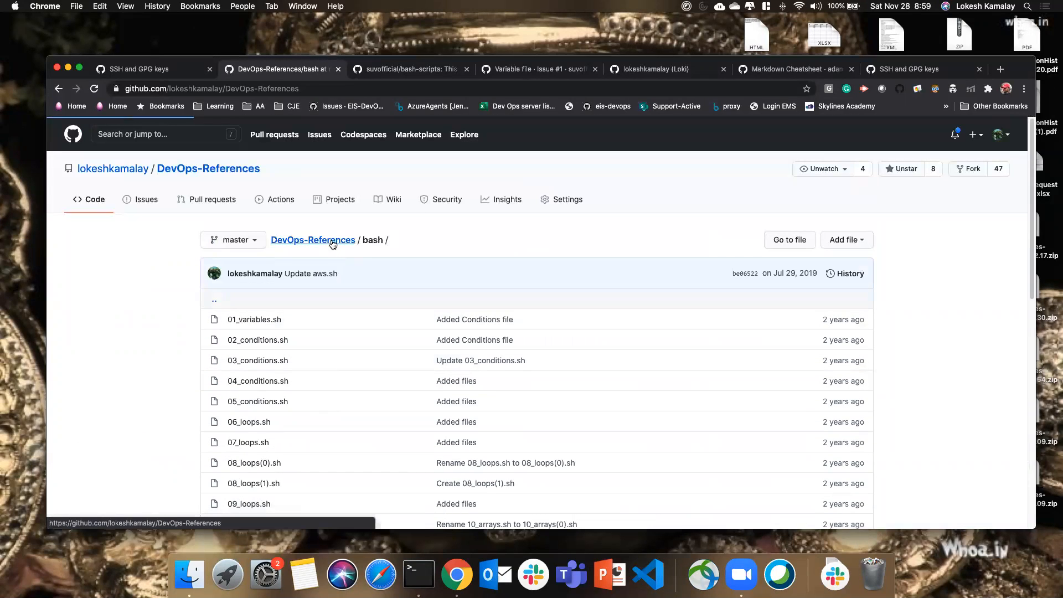
pyautogui.scroll(-1, 243, 368)
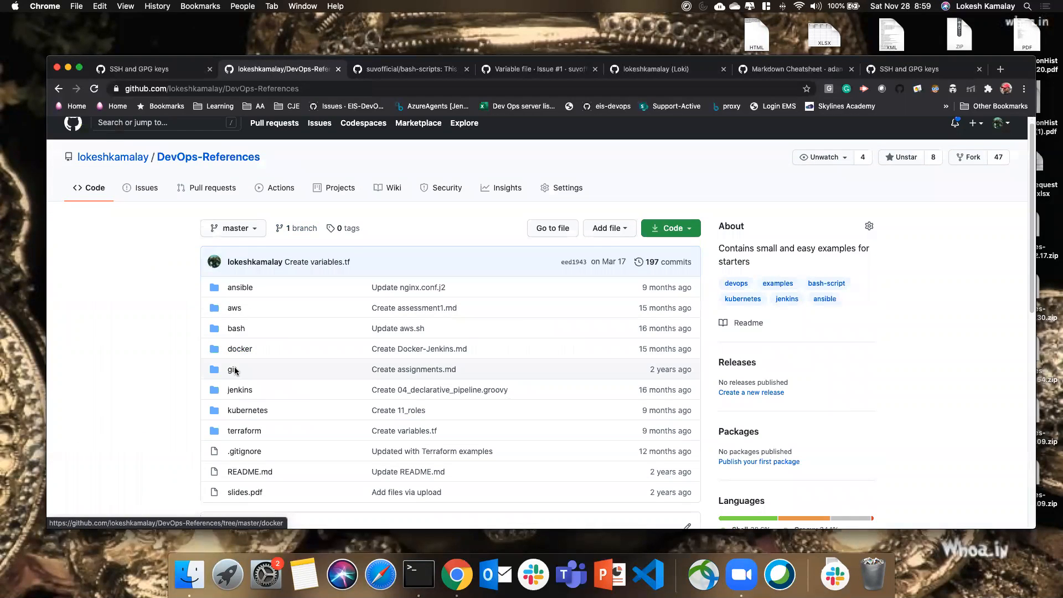
# Step: Open assignments.md in the git folder, read both assignments and return to the repository root
pyautogui.click(232, 371)
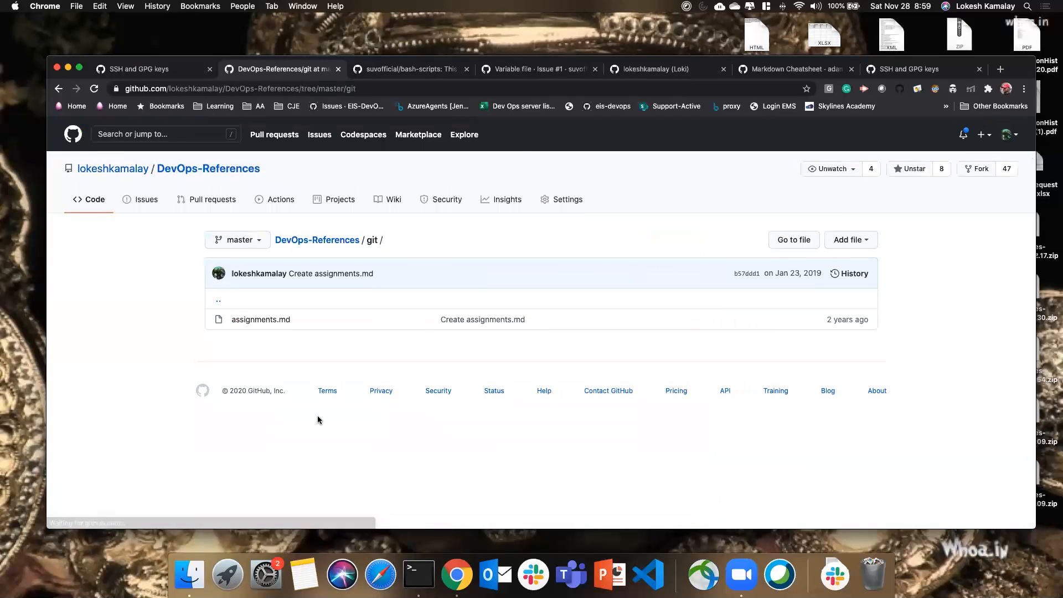
pyautogui.click(280, 322)
pyautogui.scroll(-3, 438, 415)
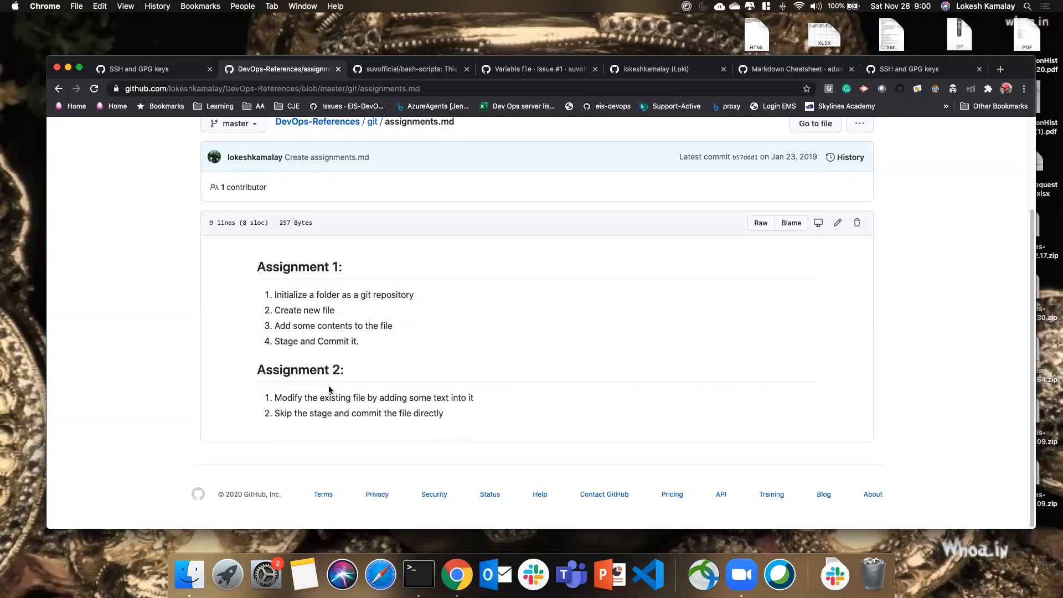
pyautogui.moveTo(302, 400); pyautogui.dragTo(527, 401)
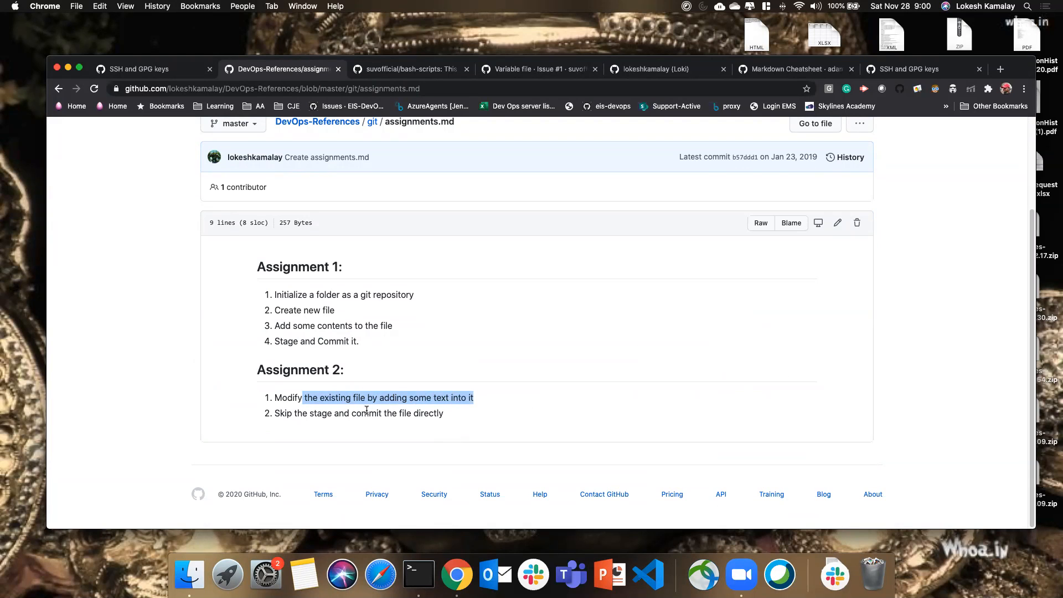
pyautogui.scroll(3, 426, 414)
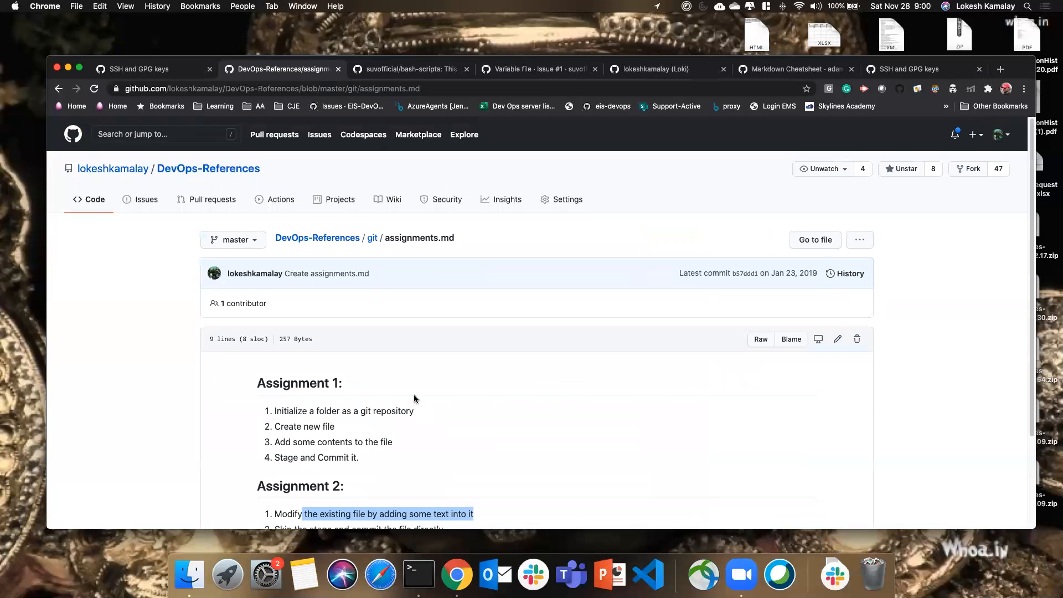
pyautogui.click(375, 241)
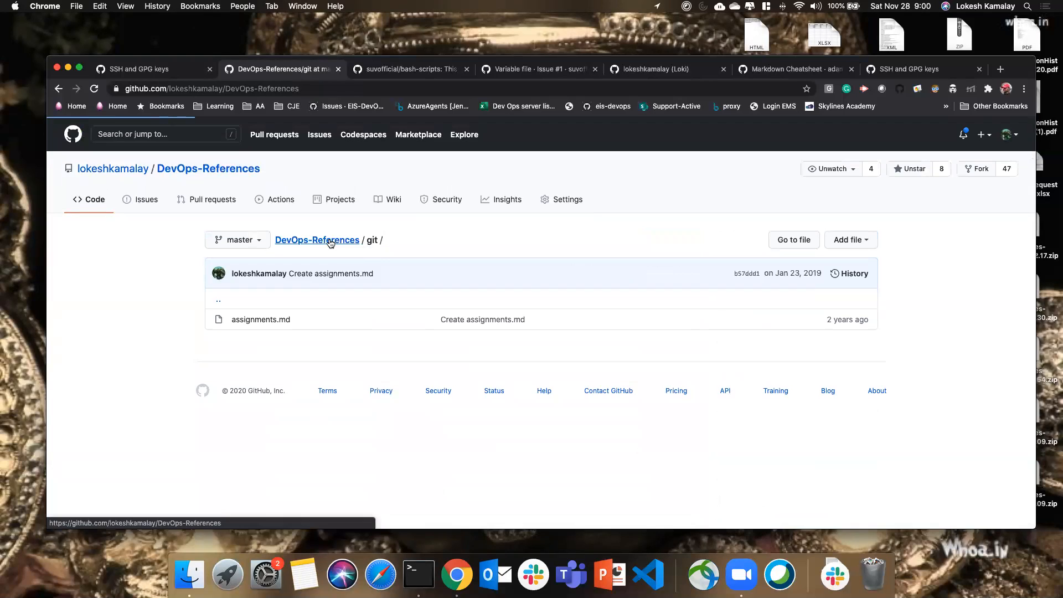
# Step: Look through the pipeline files in the jenkins folder and return to the repository root
pyautogui.scroll(-1, 291, 379)
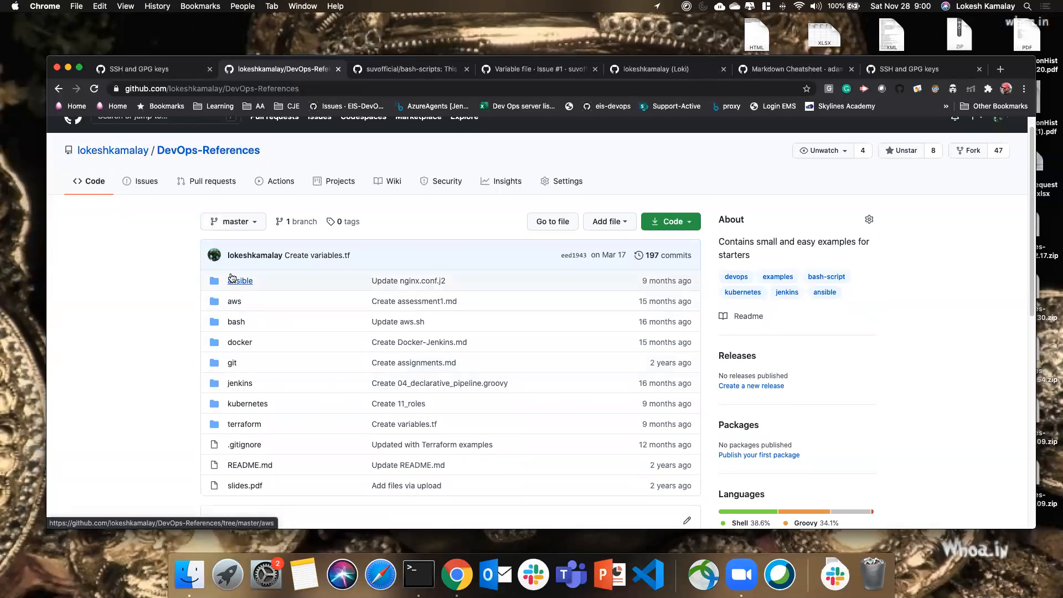
pyautogui.click(240, 384)
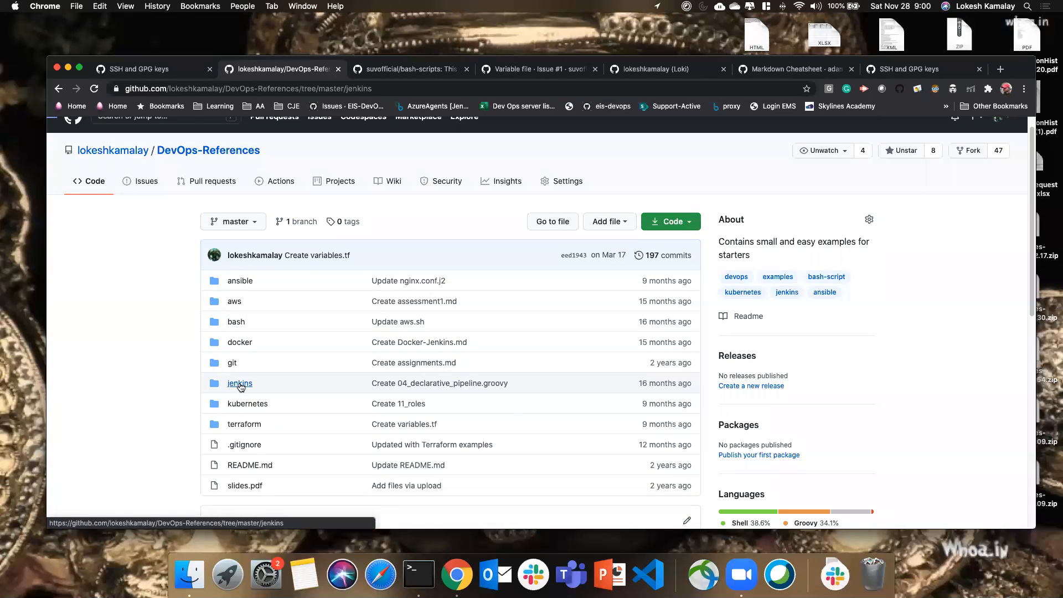
pyautogui.scroll(-3, 241, 387)
pyautogui.scroll(-3, 240, 385)
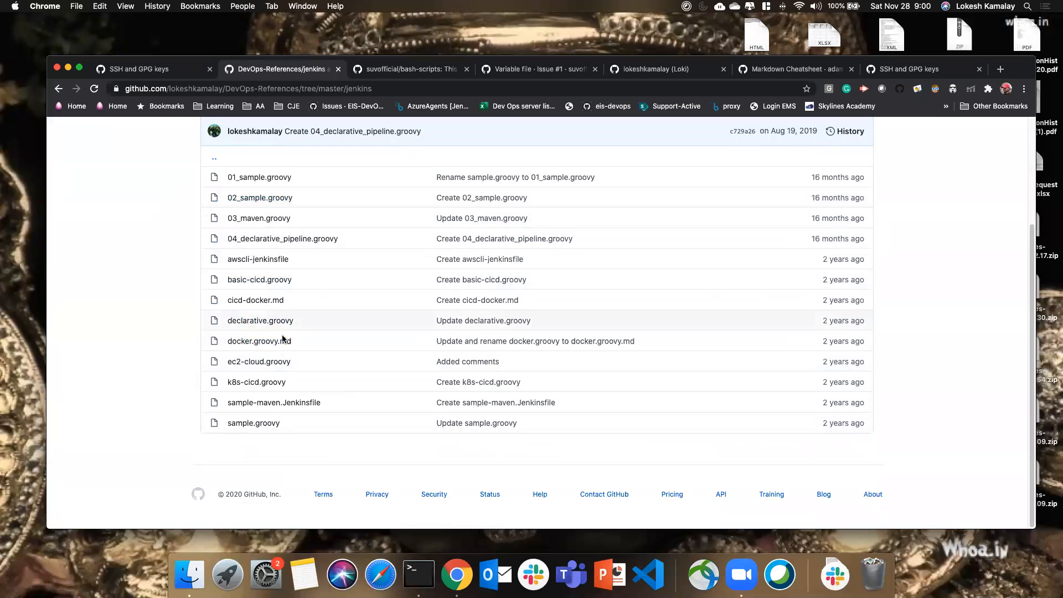
pyautogui.scroll(5, 332, 288)
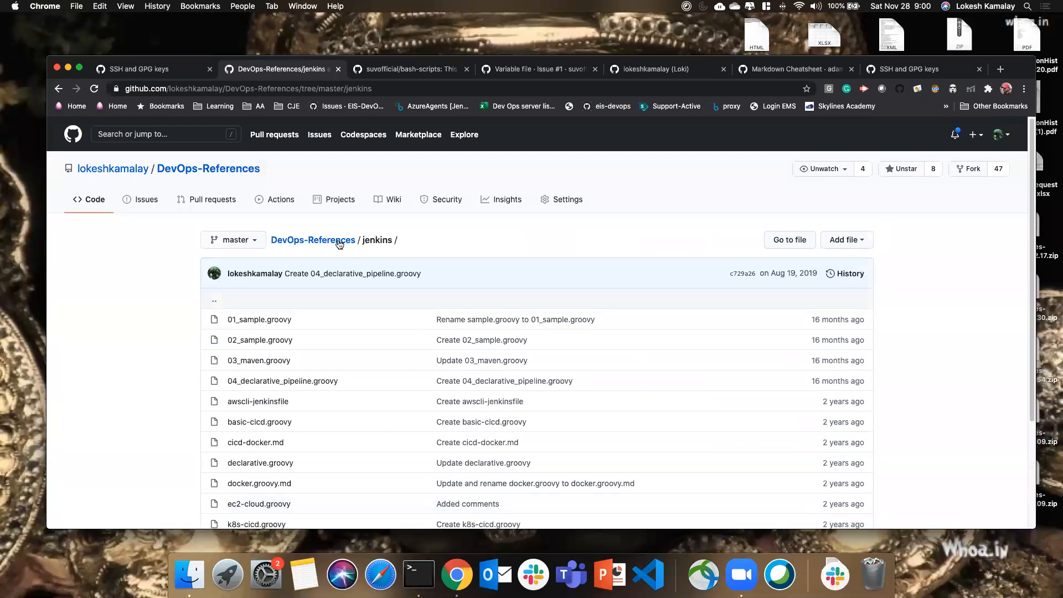
pyautogui.click(340, 243)
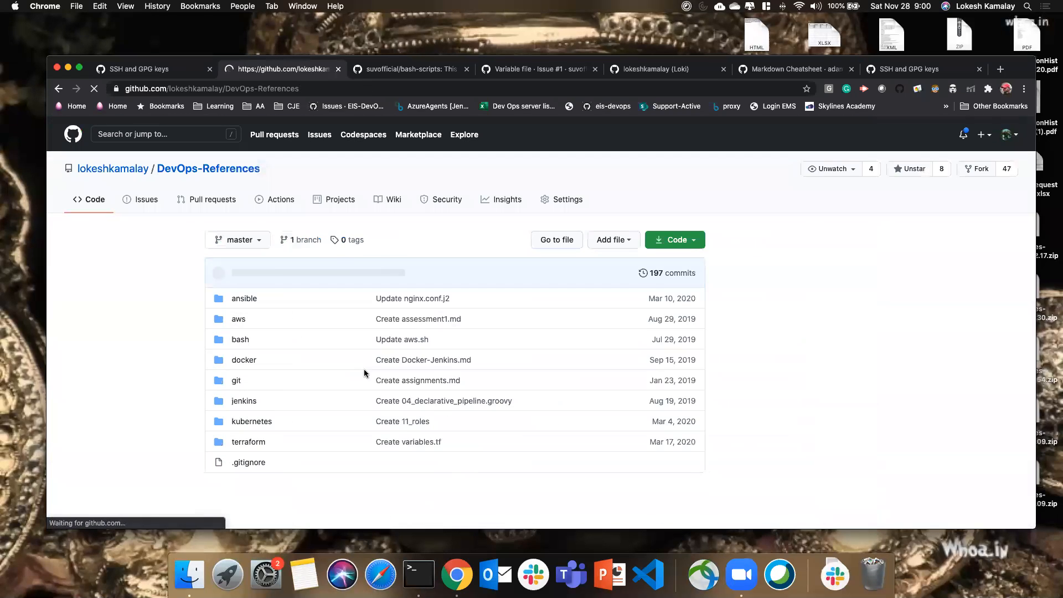
# Step: View the contents of the docker and kubernetes folders, returning to the repository root after each
pyautogui.scroll(-3, 355, 372)
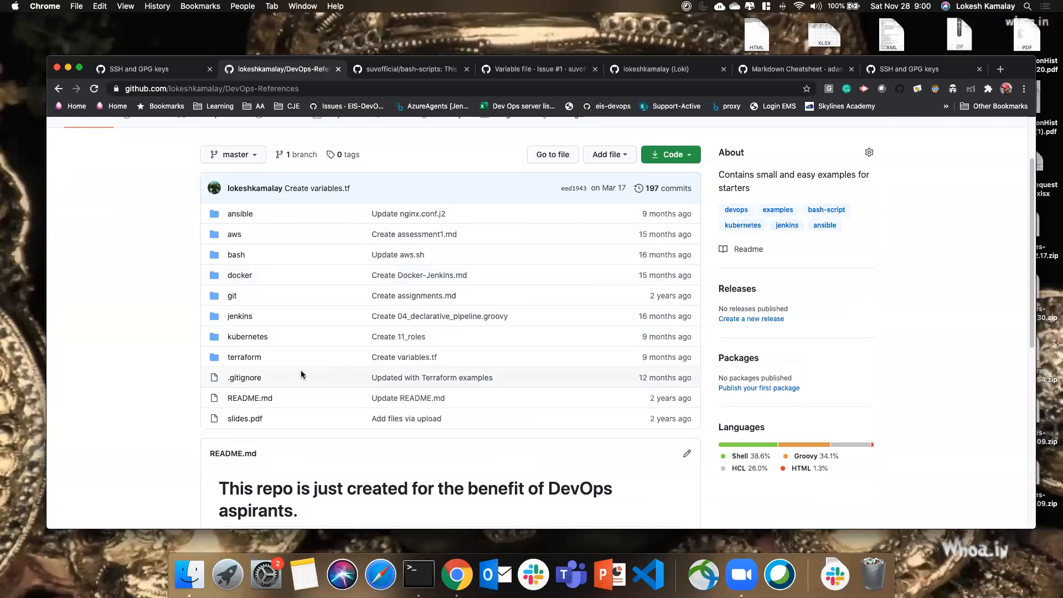
pyautogui.click(245, 276)
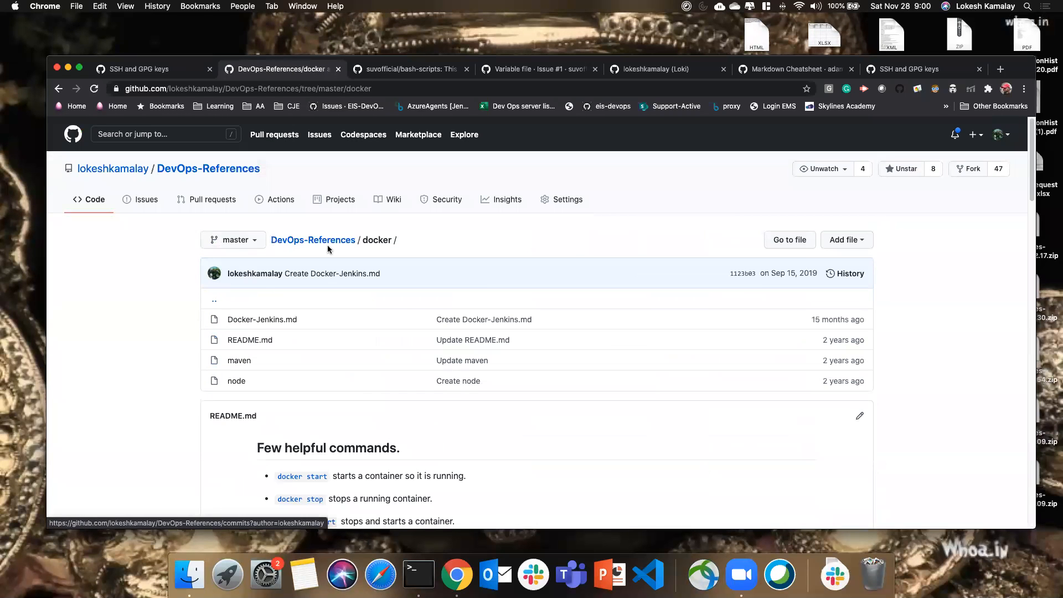
pyautogui.click(340, 239)
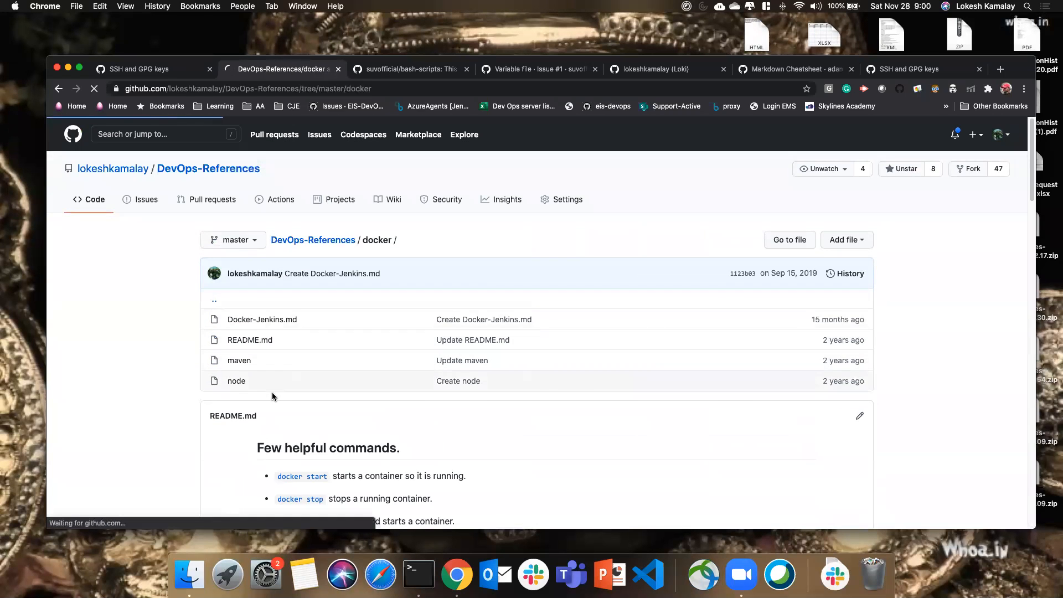
pyautogui.click(255, 424)
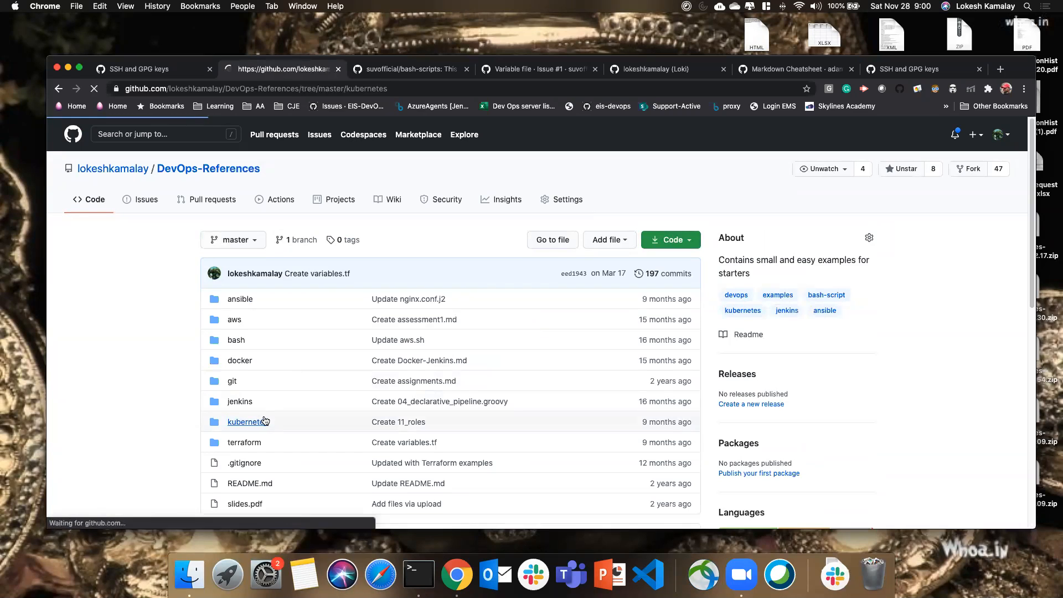
pyautogui.scroll(3, 266, 415)
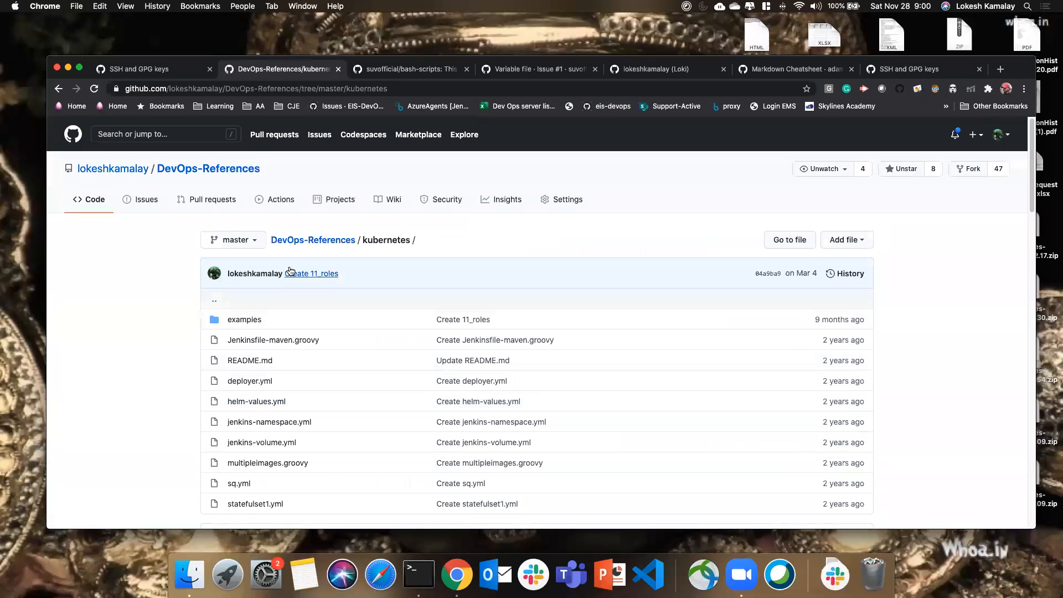
pyautogui.click(296, 241)
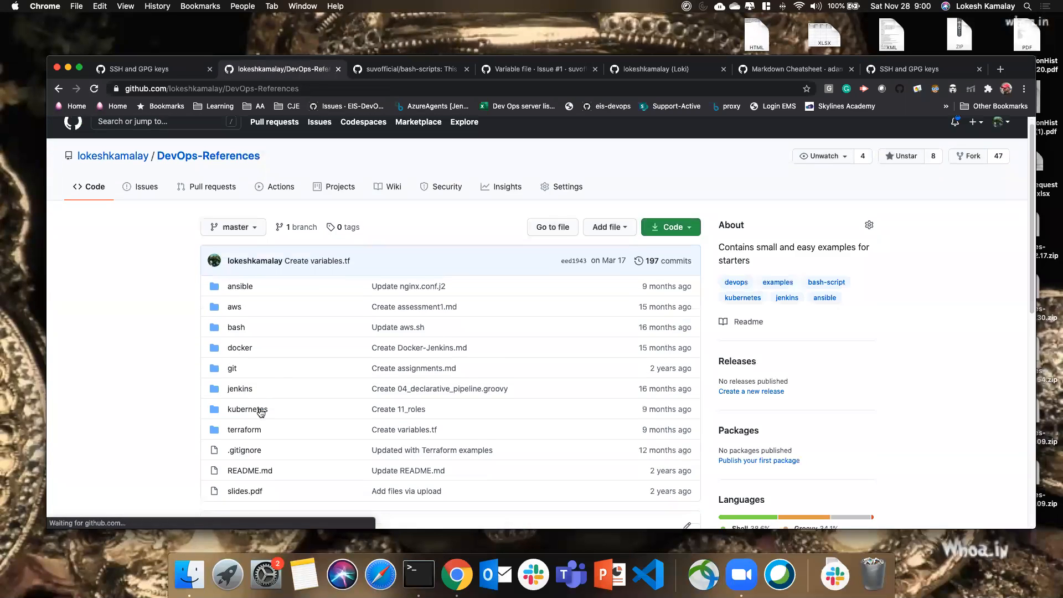
# Step: Look through the example folders in terraform, then view the file list and README at the repository root
pyautogui.scroll(-2, 244, 411)
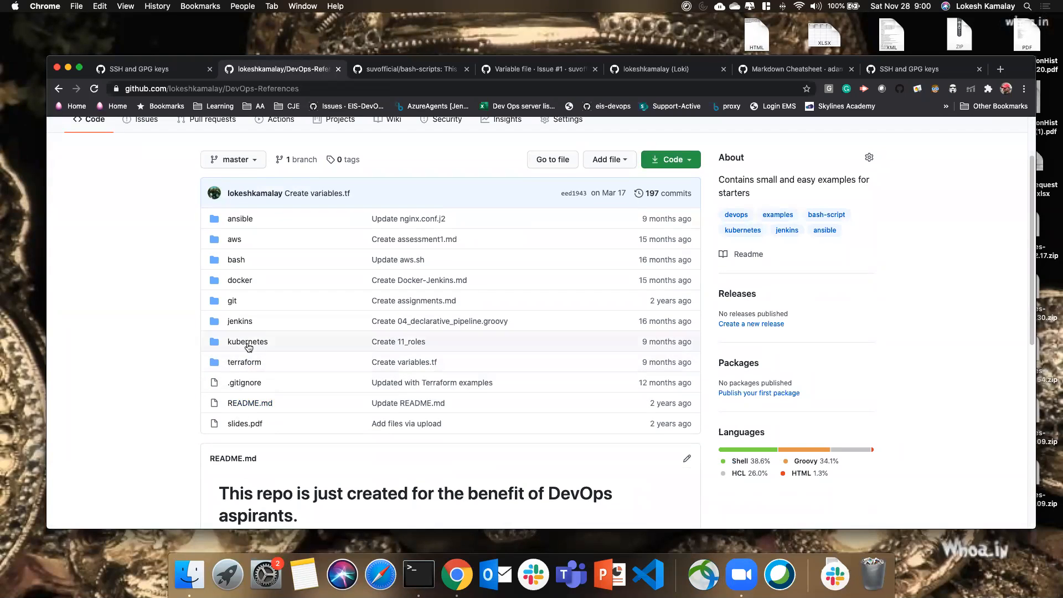
pyautogui.click(251, 363)
pyautogui.scroll(-3, 313, 412)
pyautogui.scroll(3, 314, 412)
pyautogui.click(326, 240)
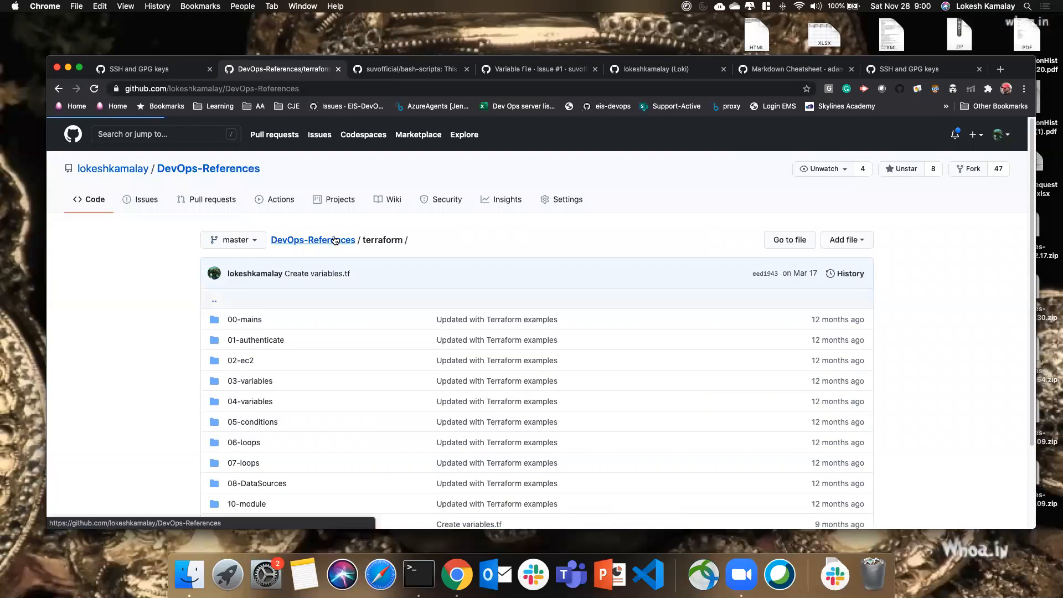
pyautogui.scroll(-5, 290, 411)
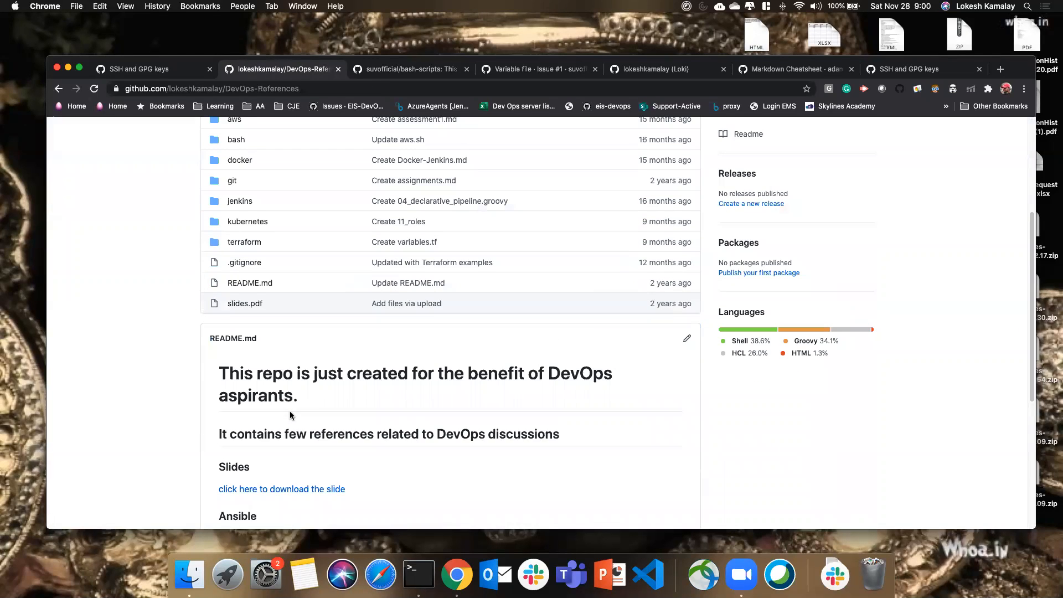
pyautogui.scroll(3, 290, 410)
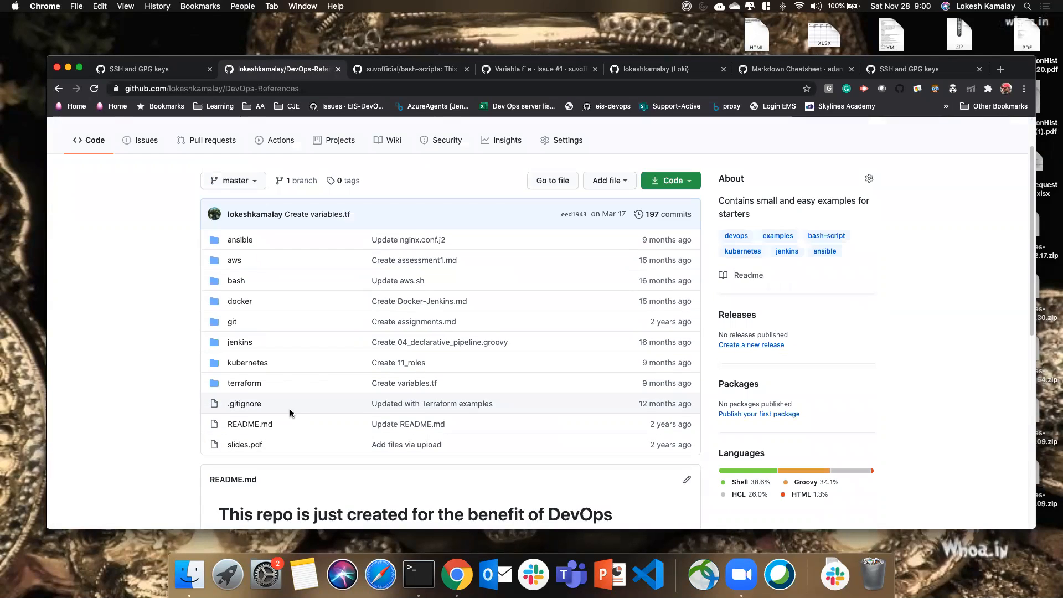
# Step: View the contents of the ansible folder and return to the repository root
pyautogui.click(237, 243)
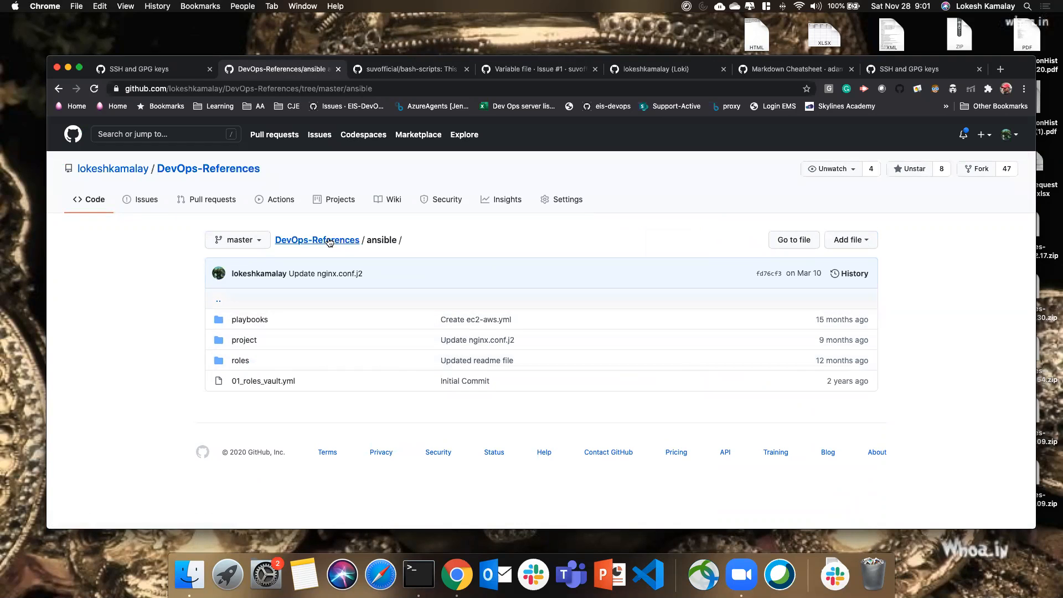
pyautogui.click(328, 241)
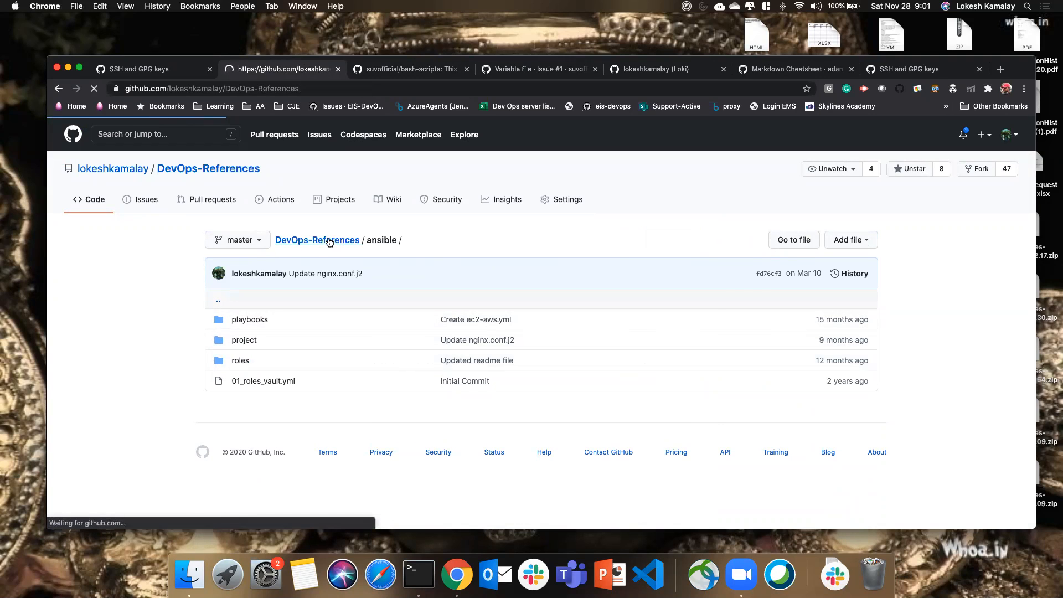
pyautogui.click(241, 298)
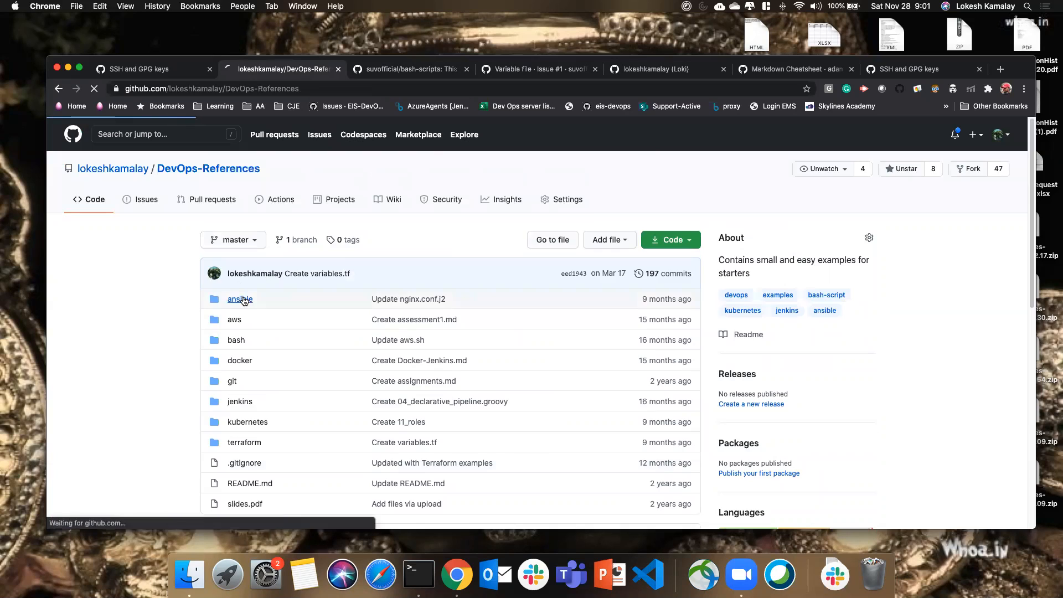
pyautogui.click(342, 243)
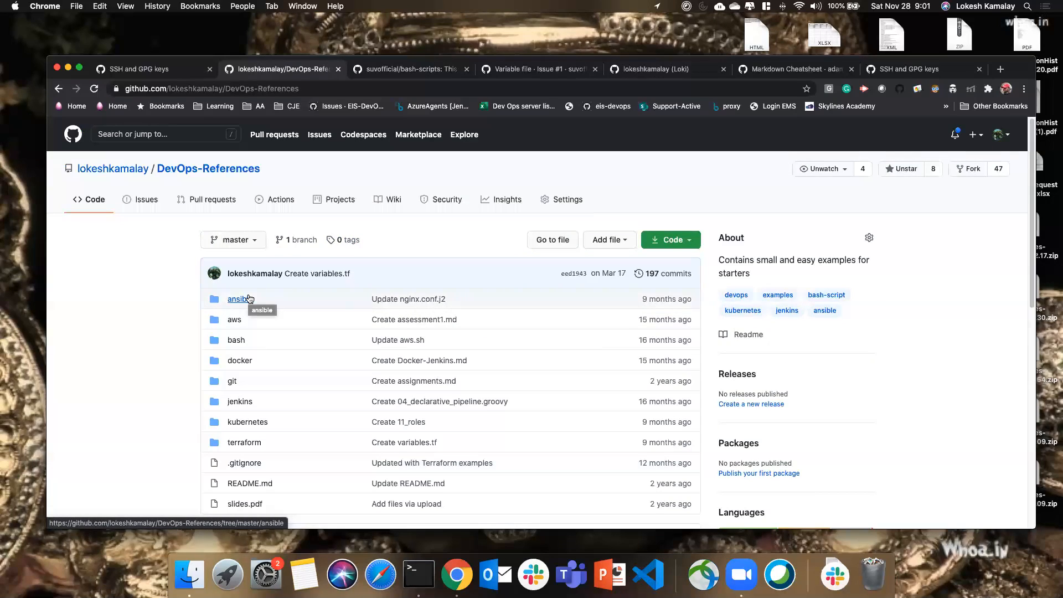
# Step: Open tasks.md in the aws folder and read through its numbered list of AWS tasks
pyautogui.scroll(-3, 311, 386)
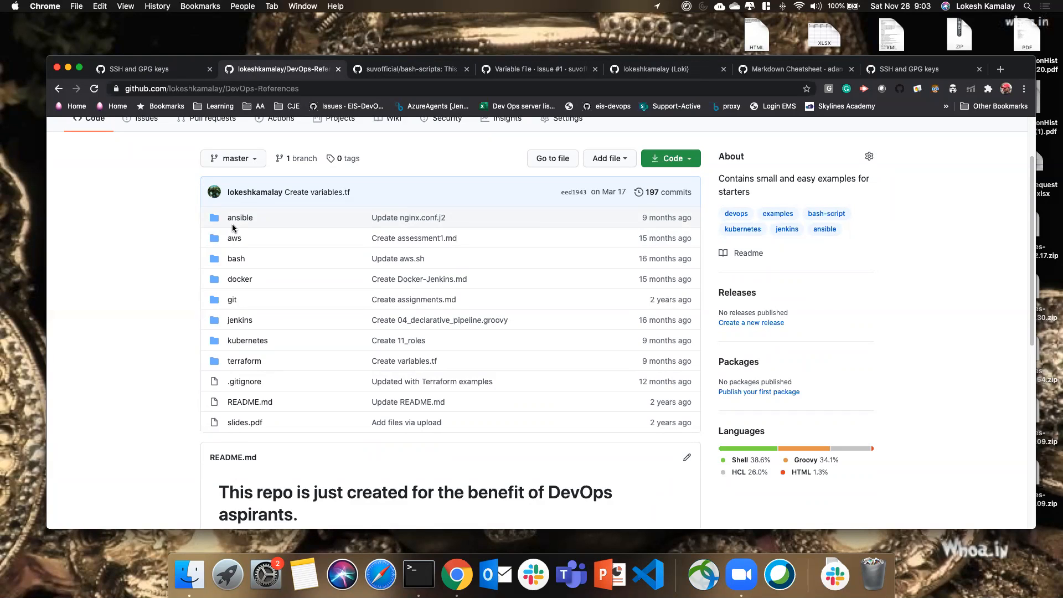
pyautogui.click(374, 382)
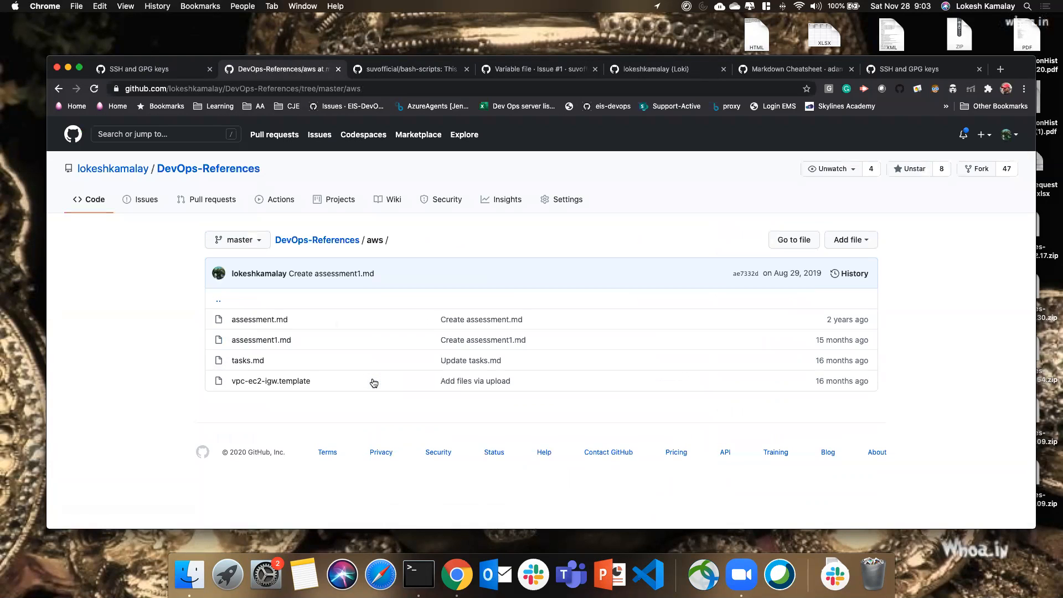
pyautogui.click(250, 360)
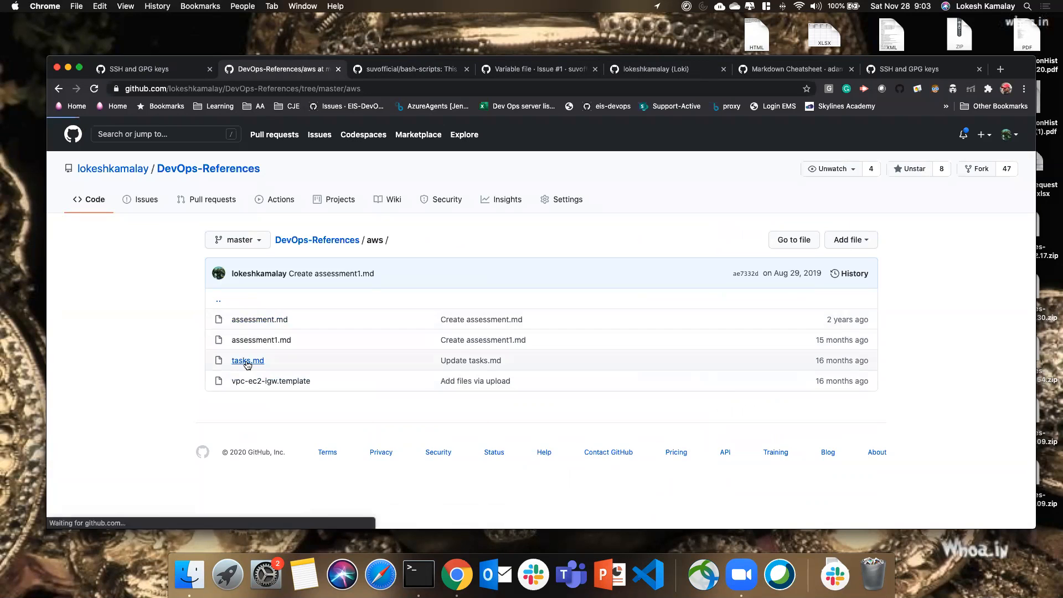
pyautogui.scroll(-3, 371, 421)
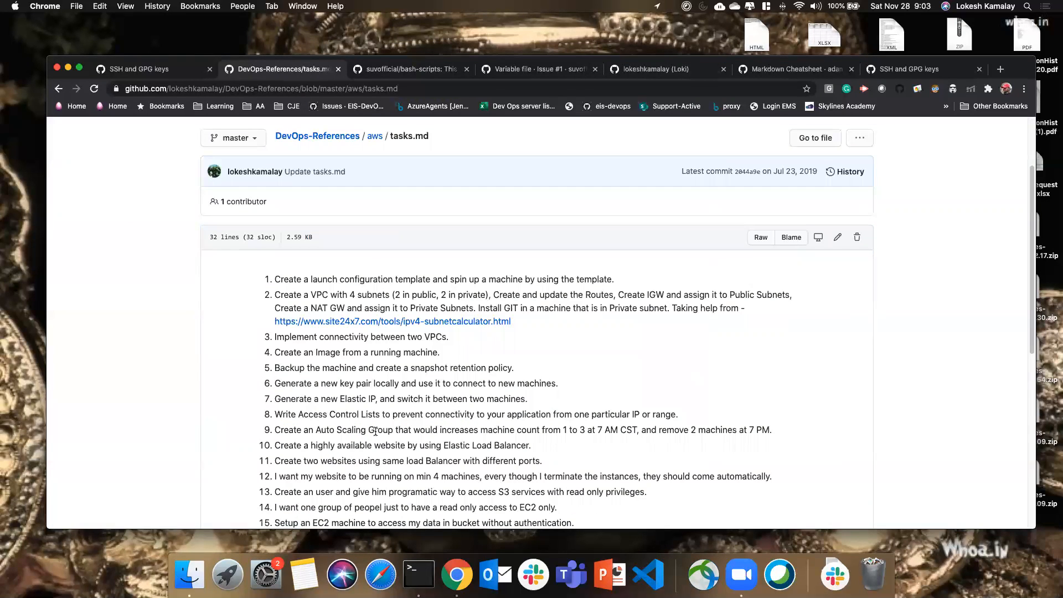
pyautogui.scroll(-2, 375, 430)
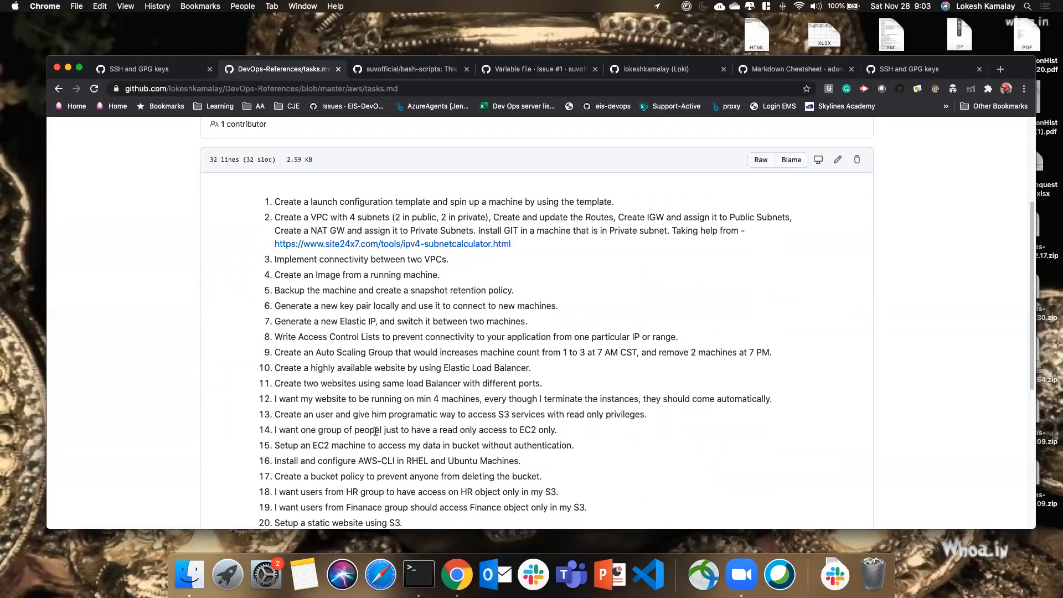
pyautogui.scroll(-8, 376, 430)
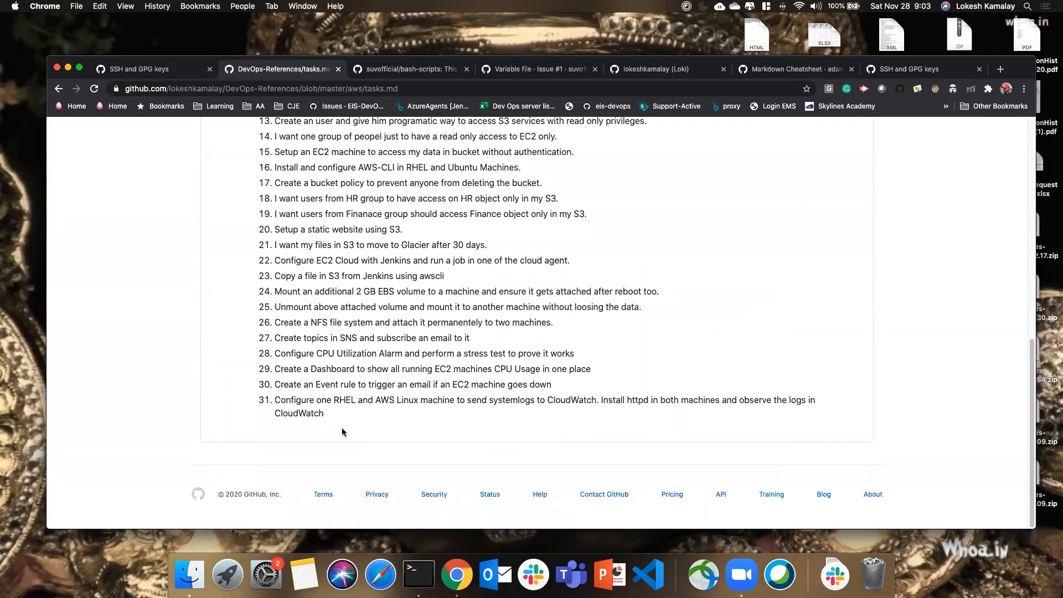
pyautogui.scroll(8, 342, 429)
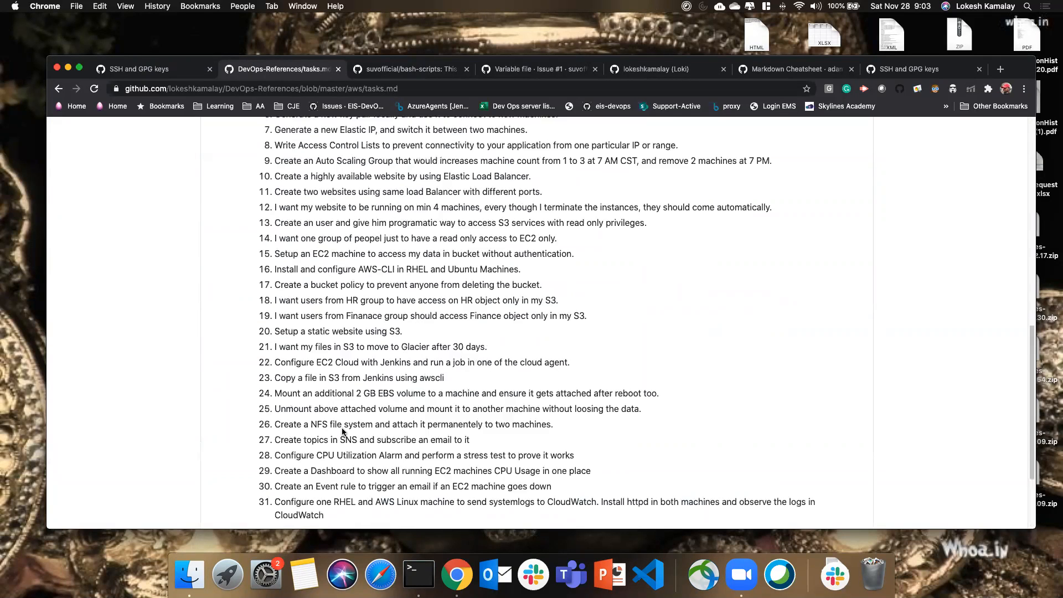
# Step: Highlight the entire task list in tasks.md and review it from the first task to the last
pyautogui.moveTo(271, 216); pyautogui.dragTo(366, 336)
pyautogui.scroll(-5, 357, 388)
pyautogui.scroll(-3, 356, 388)
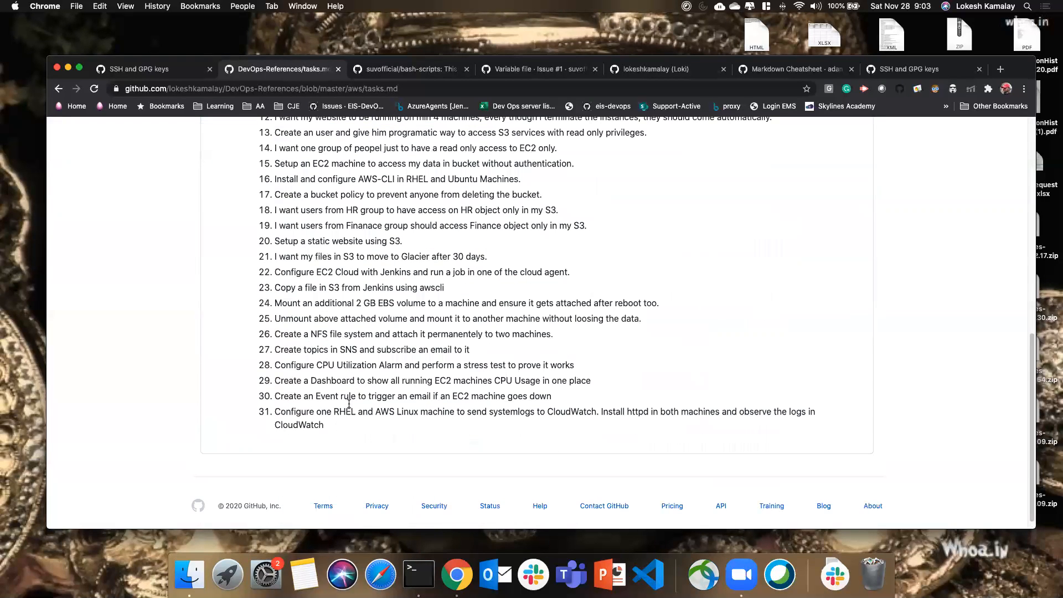
pyautogui.moveTo(335, 435); pyautogui.dragTo(266, 326)
pyautogui.scroll(4, 286, 345)
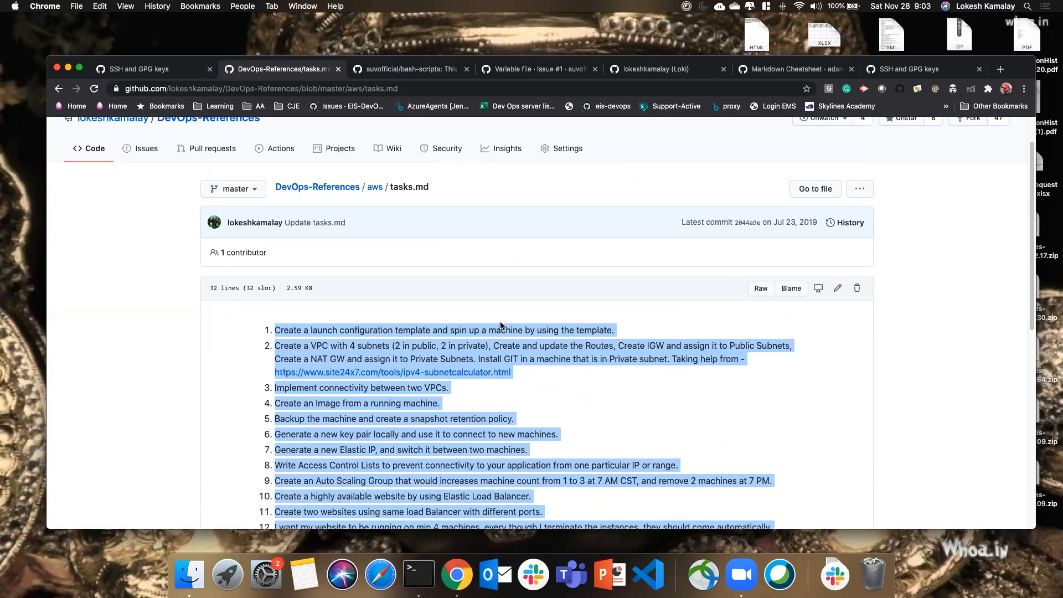
pyautogui.scroll(-10, 338, 332)
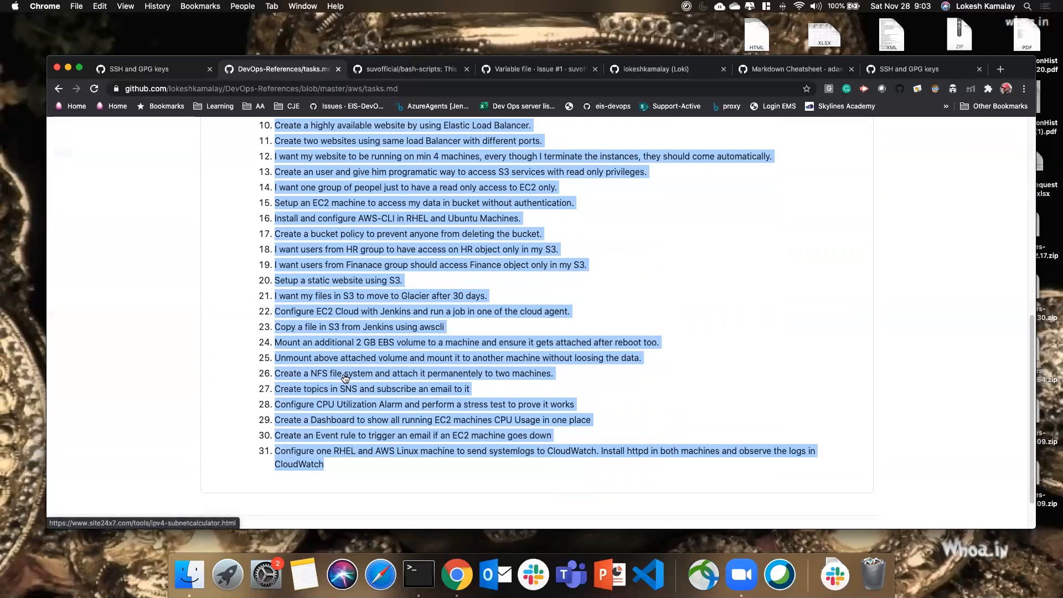
pyautogui.scroll(-2, 344, 378)
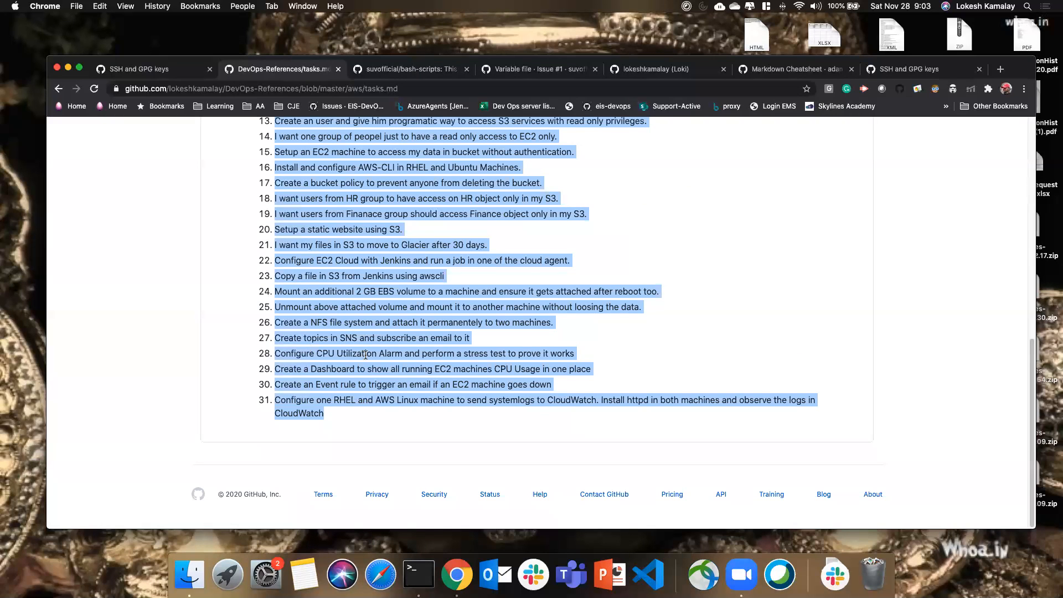
# Step: Highlight task 21 about moving S3 files to Glacier in tasks.md and return to the start of the list
pyautogui.click(484, 337)
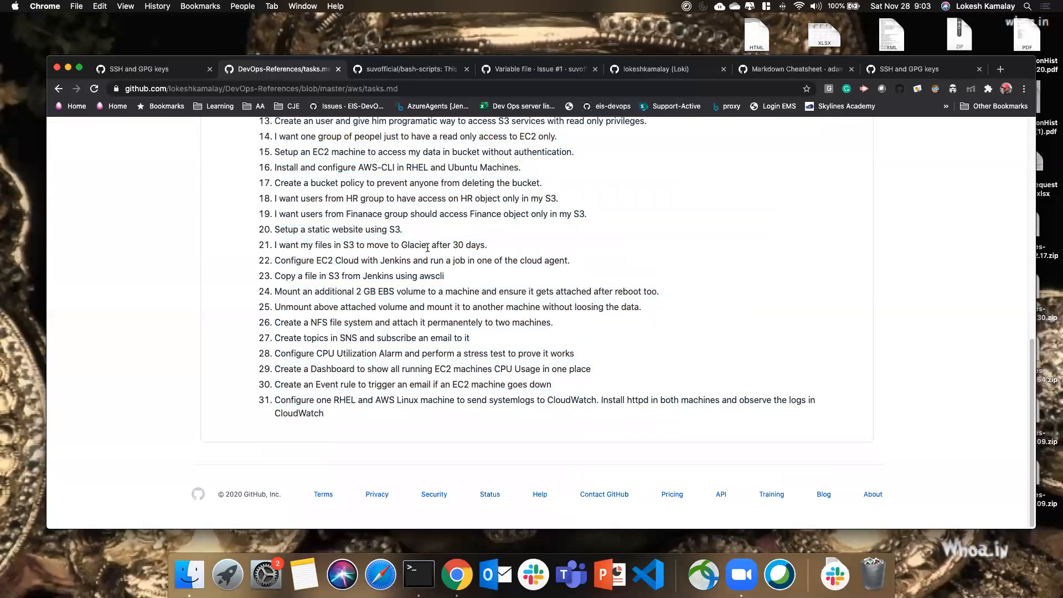
pyautogui.tripleClick(276, 245)
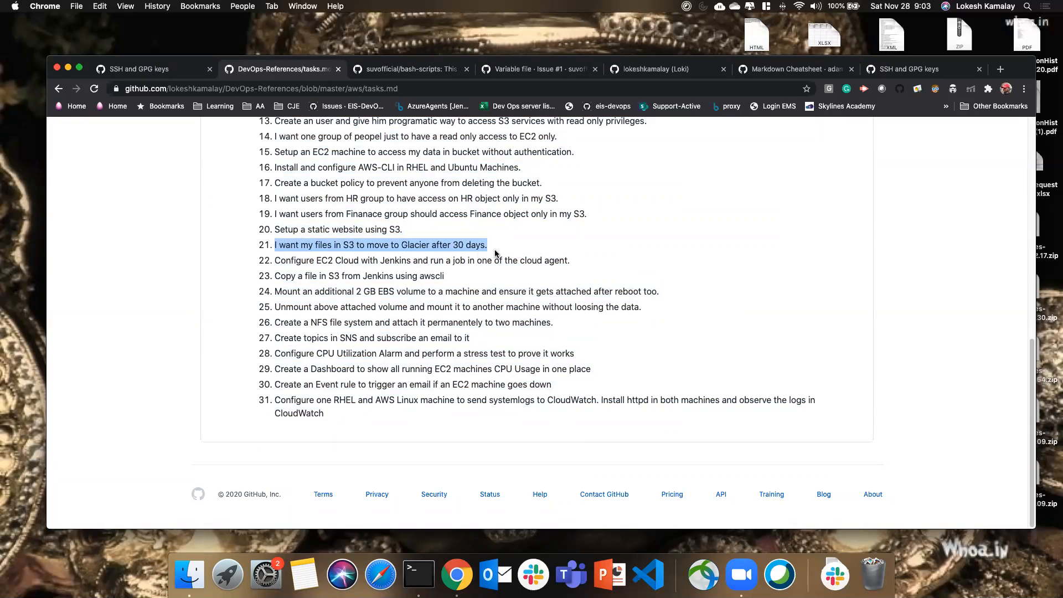
pyautogui.scroll(8, 449, 321)
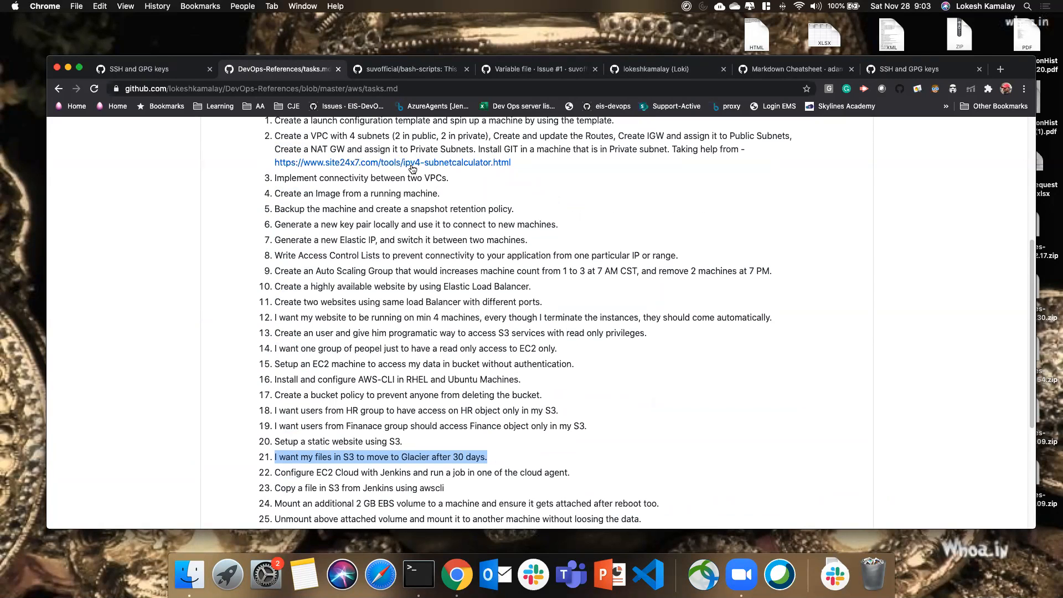
pyautogui.scroll(7, 418, 359)
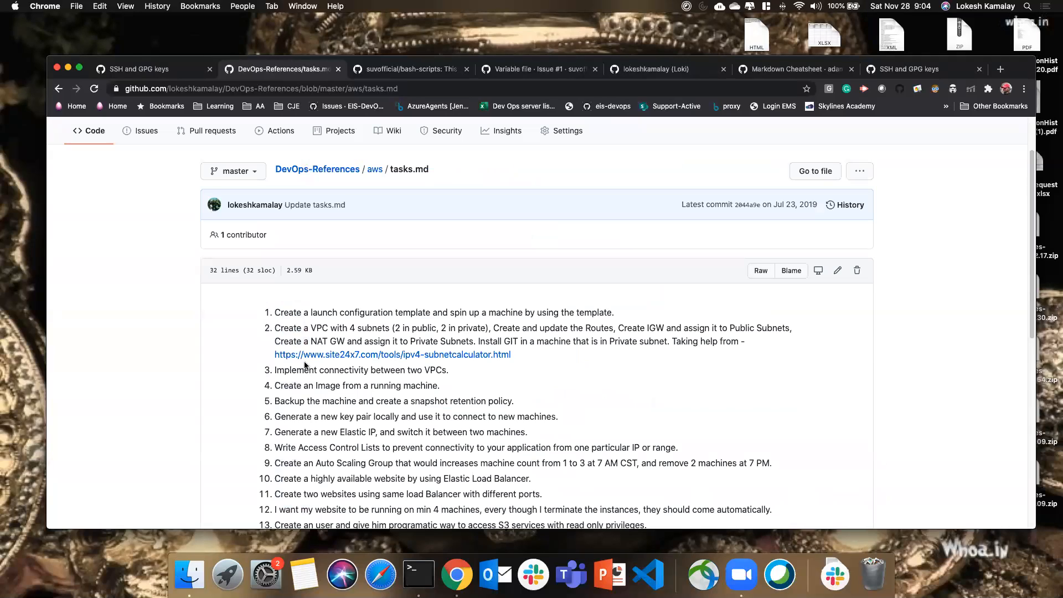
# Step: Highlight the beginning of task 2 about the VPC with 4 subnets and read through the tasks that follow it
pyautogui.moveTo(280, 328); pyautogui.dragTo(406, 327)
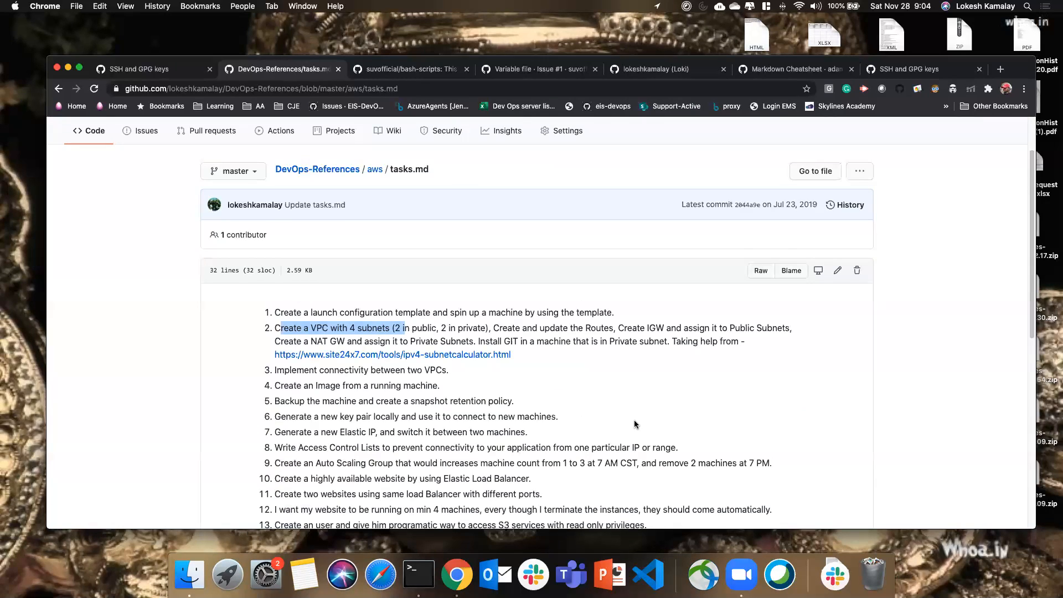
pyautogui.scroll(-3, 635, 424)
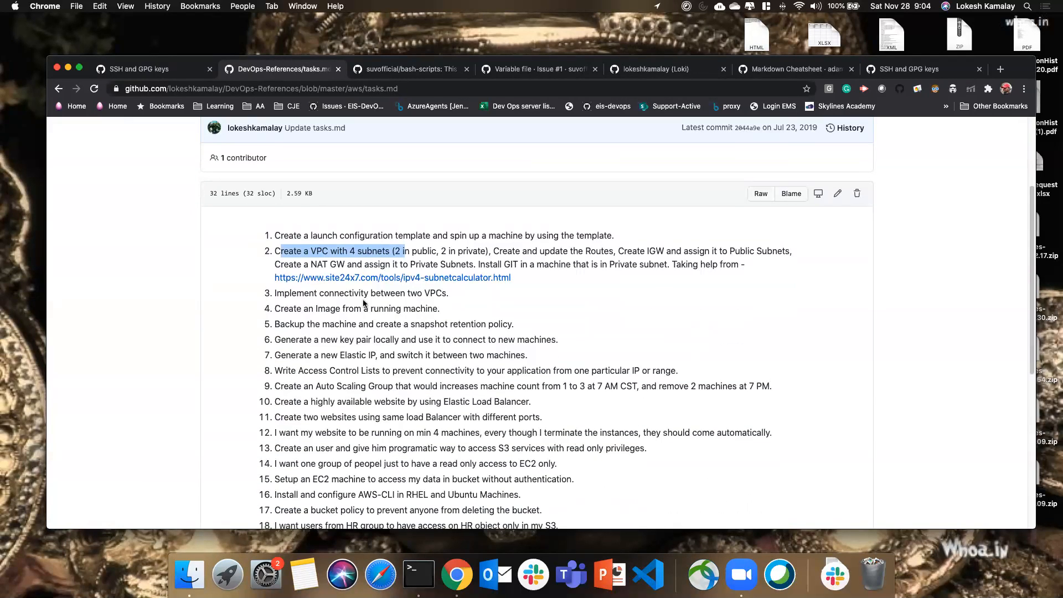
pyautogui.scroll(-2, 363, 397)
pyautogui.scroll(-1, 351, 403)
pyautogui.scroll(-4, 351, 403)
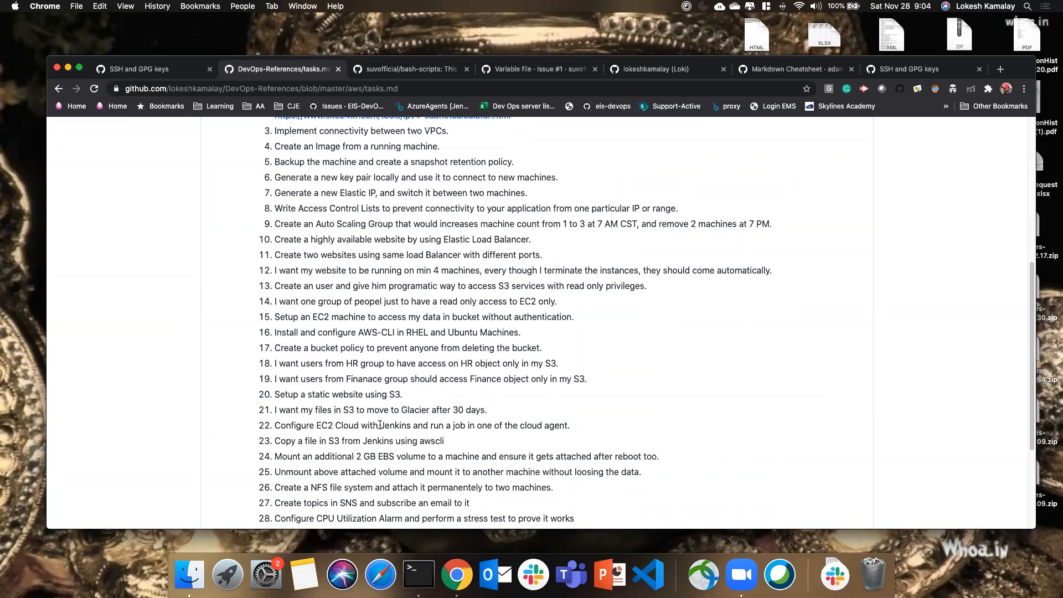
pyautogui.scroll(9, 380, 424)
pyautogui.scroll(4, 380, 425)
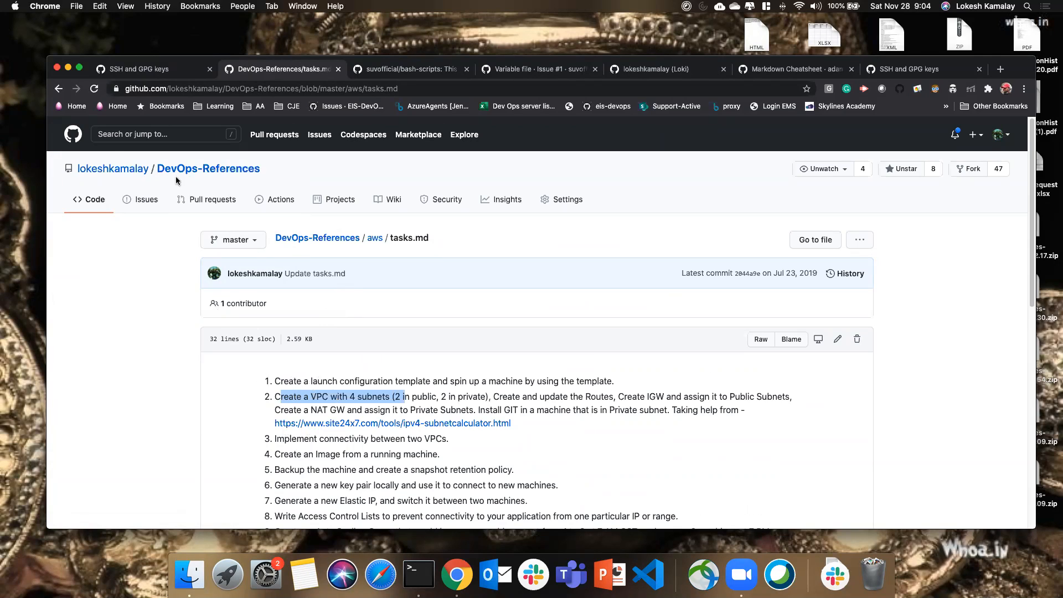
# Step: View the DevOps-References owner's profile, then go to the suvofficial organization's repository list at github.com/suvofficial
pyautogui.click(107, 170)
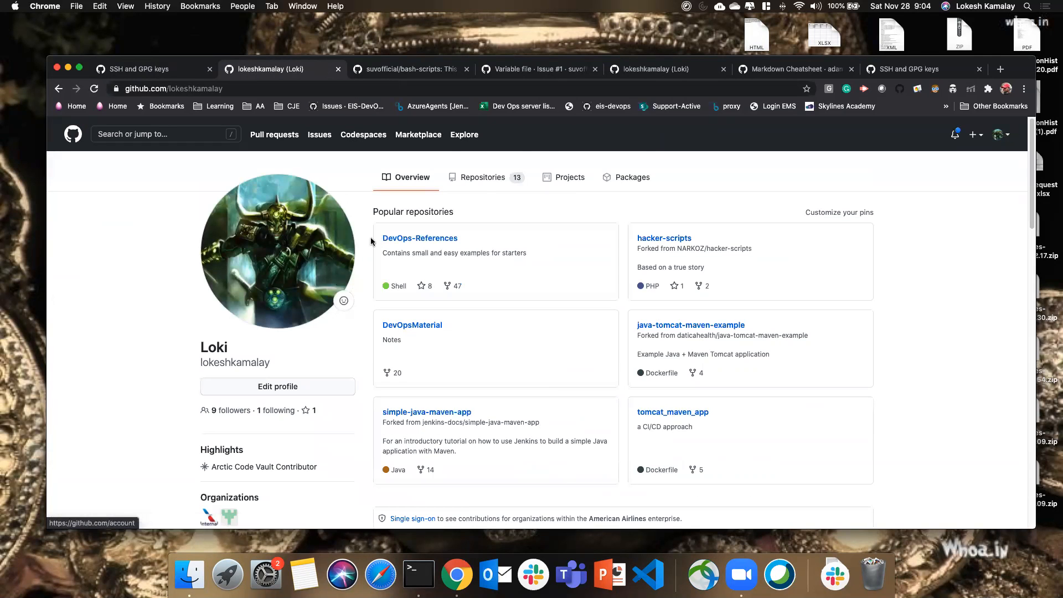
pyautogui.scroll(-2, 155, 334)
pyautogui.scroll(2, 172, 333)
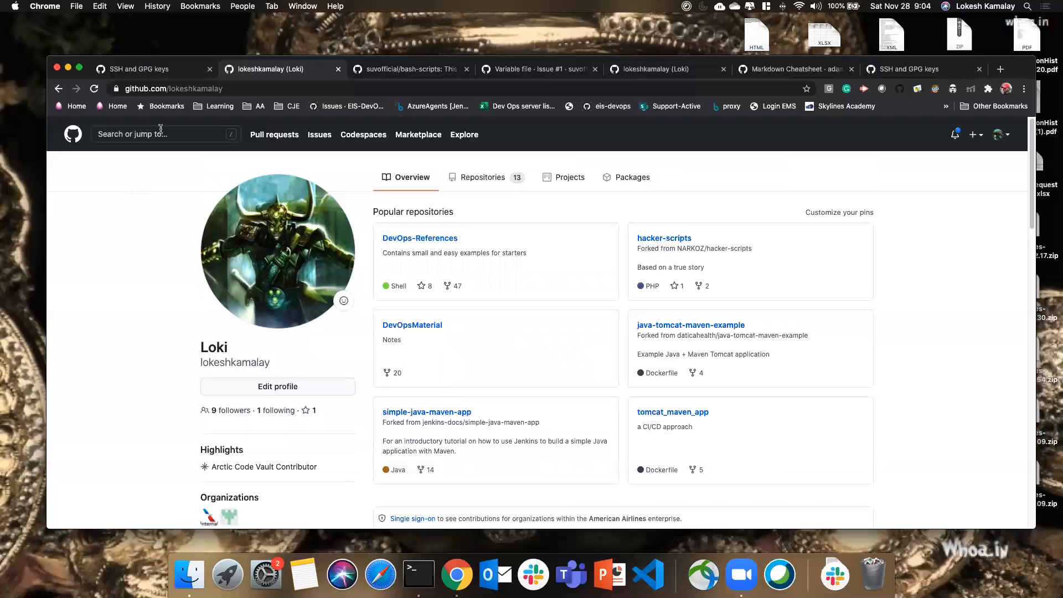
pyautogui.doubleClick(193, 92)
pyautogui.write('su')
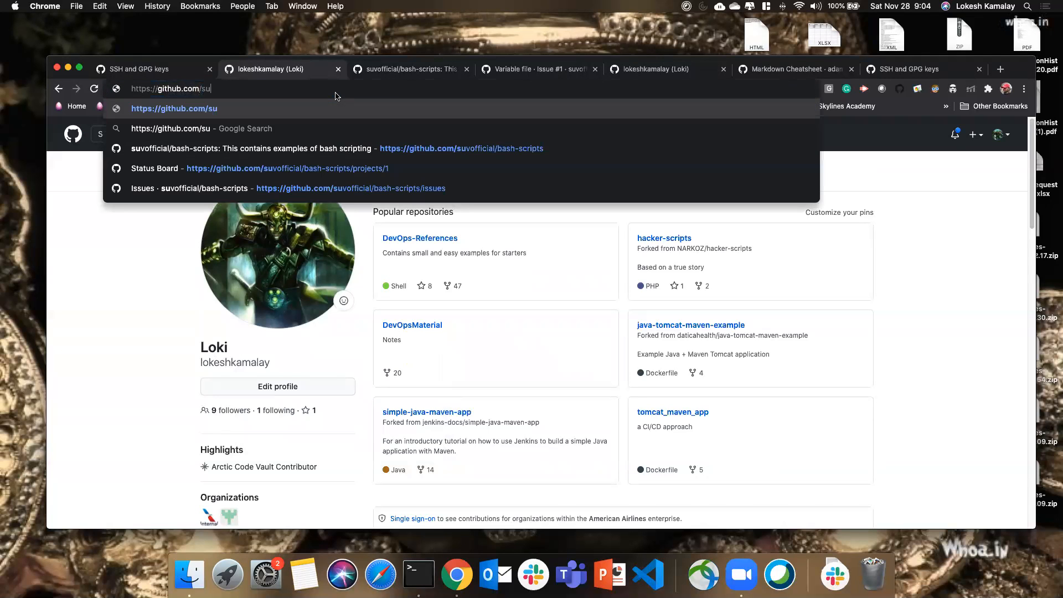
pyautogui.write('voffical')
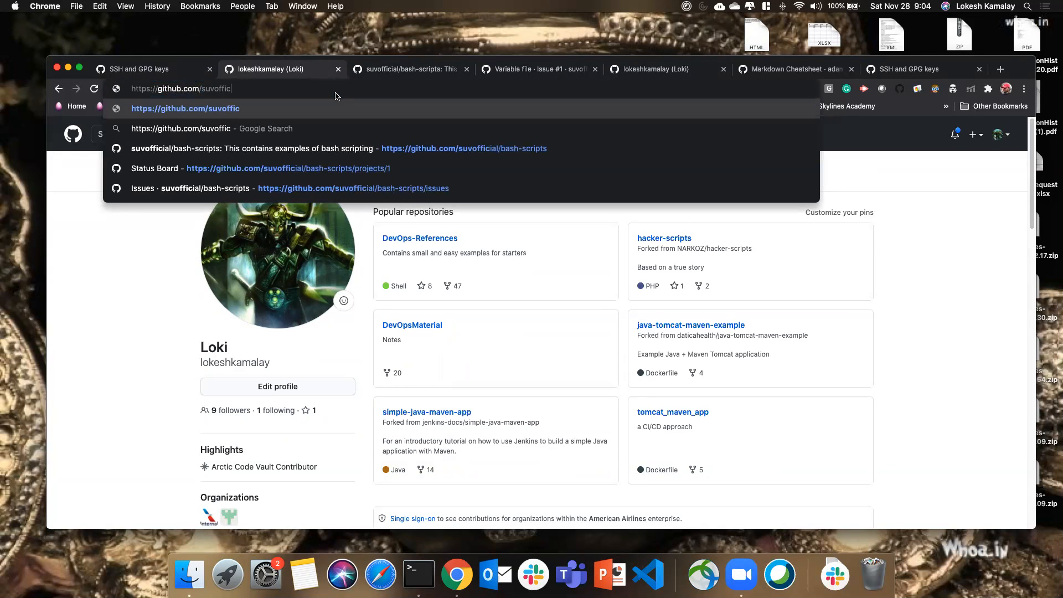
pyautogui.press('BackSpace')
pyautogui.press('BackSpace')
pyautogui.write('ial')
pyautogui.press('Return')
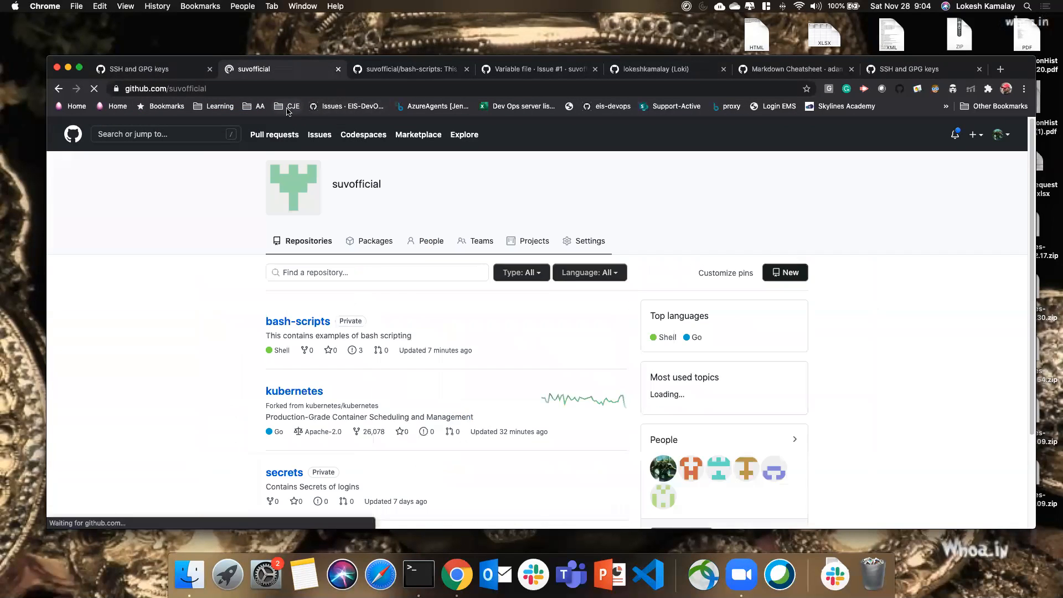
pyautogui.scroll(-1, 343, 255)
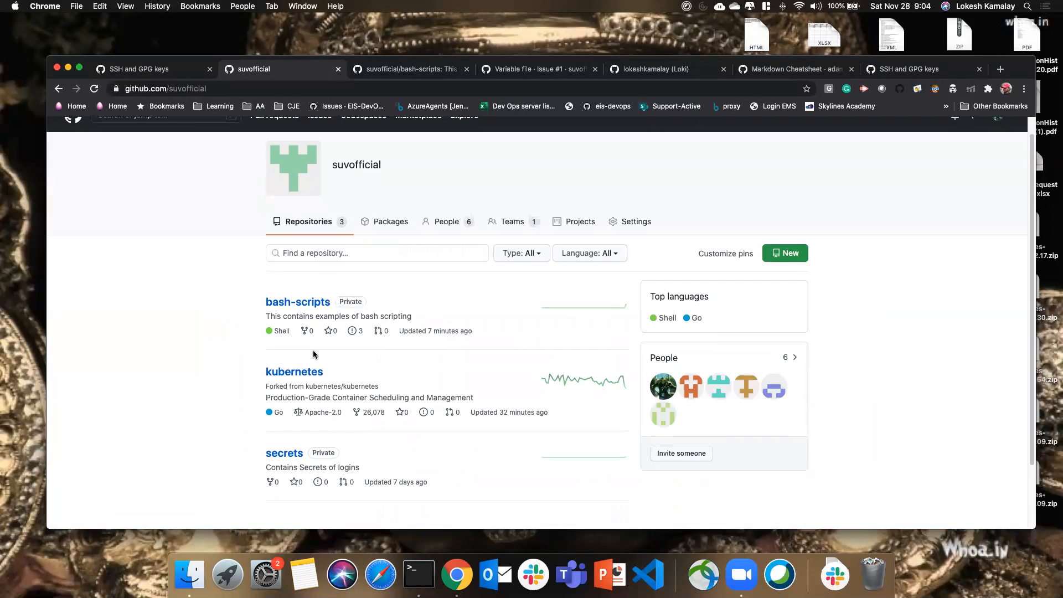
# Step: Create a public repository named loki under suvofficial, initialized with a README file
pyautogui.click(783, 256)
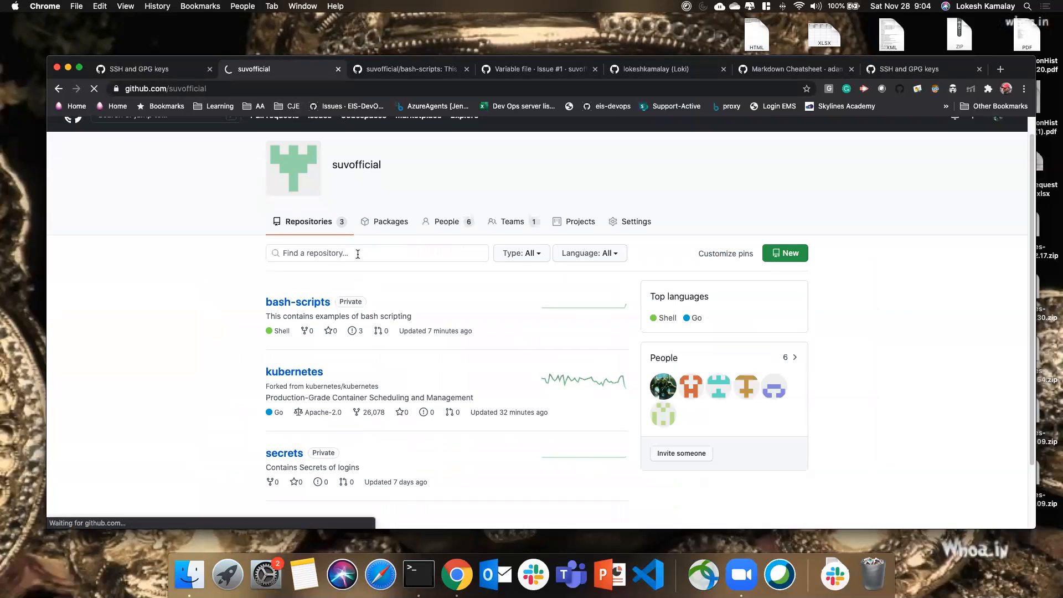
pyautogui.click(480, 268)
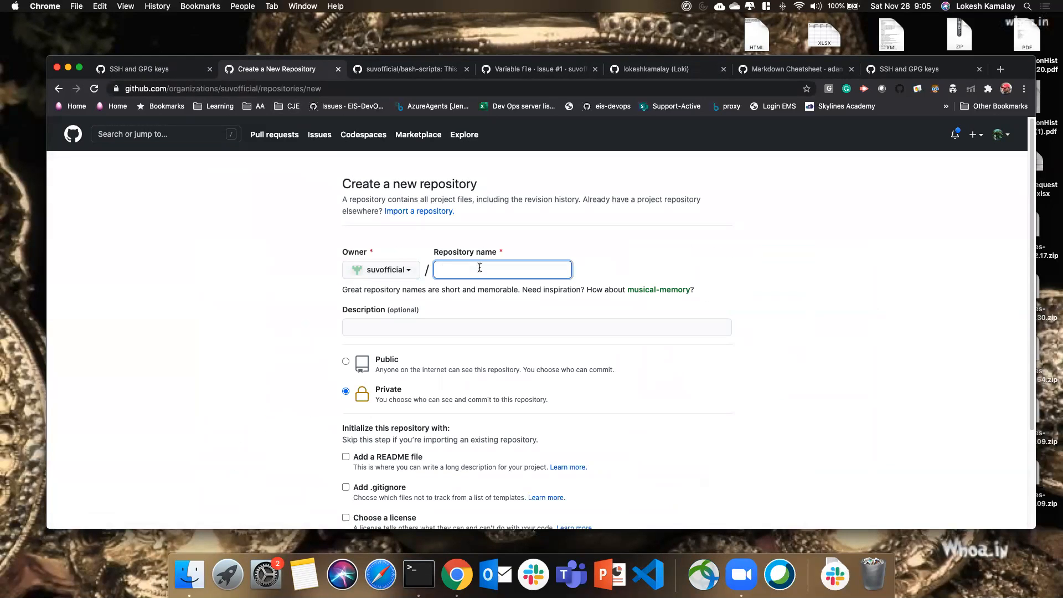
pyautogui.scroll(-3, 340, 436)
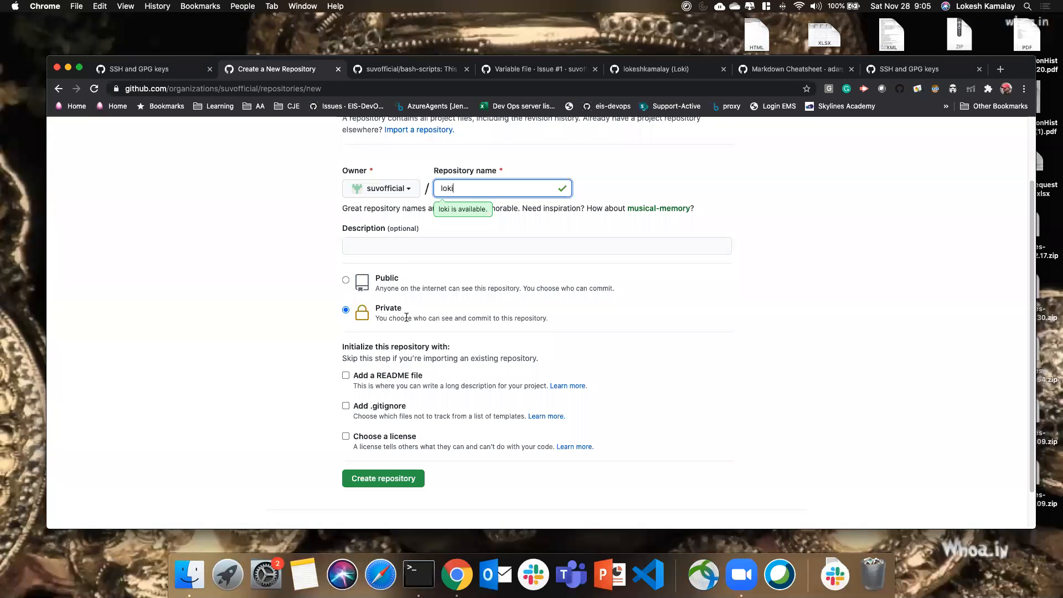
pyautogui.click(345, 280)
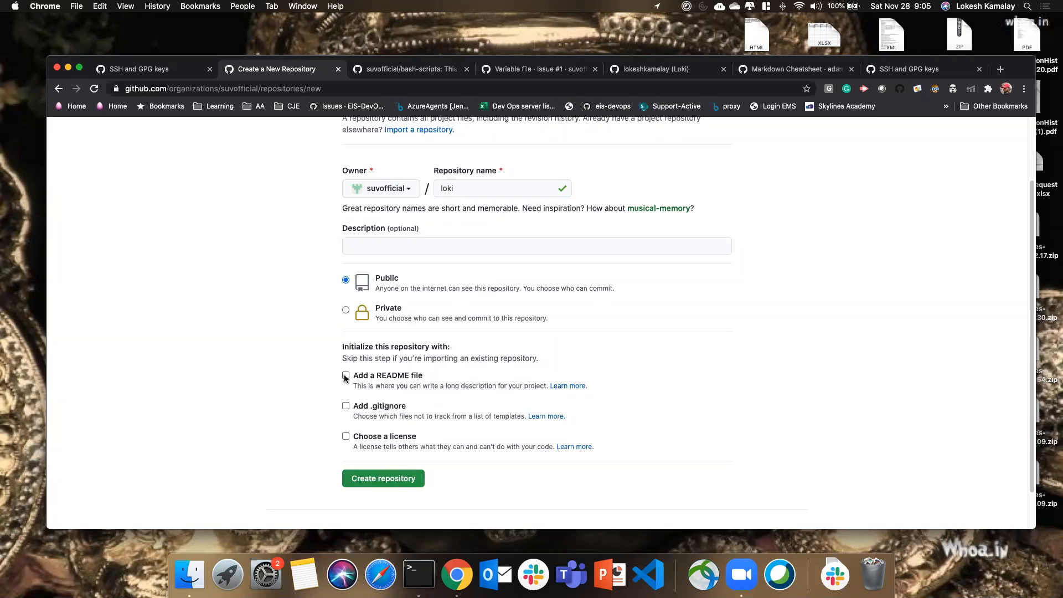
pyautogui.click(375, 380)
pyautogui.click(396, 501)
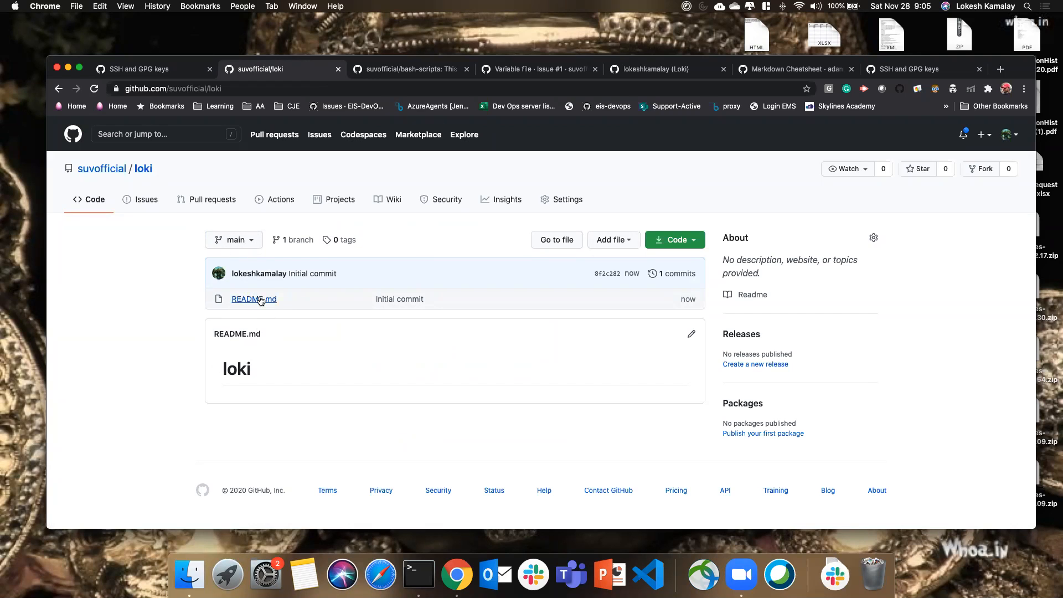
# Step: Open the loki repository's README.md for editing and replace its heading text with "Task1: "
pyautogui.click(692, 336)
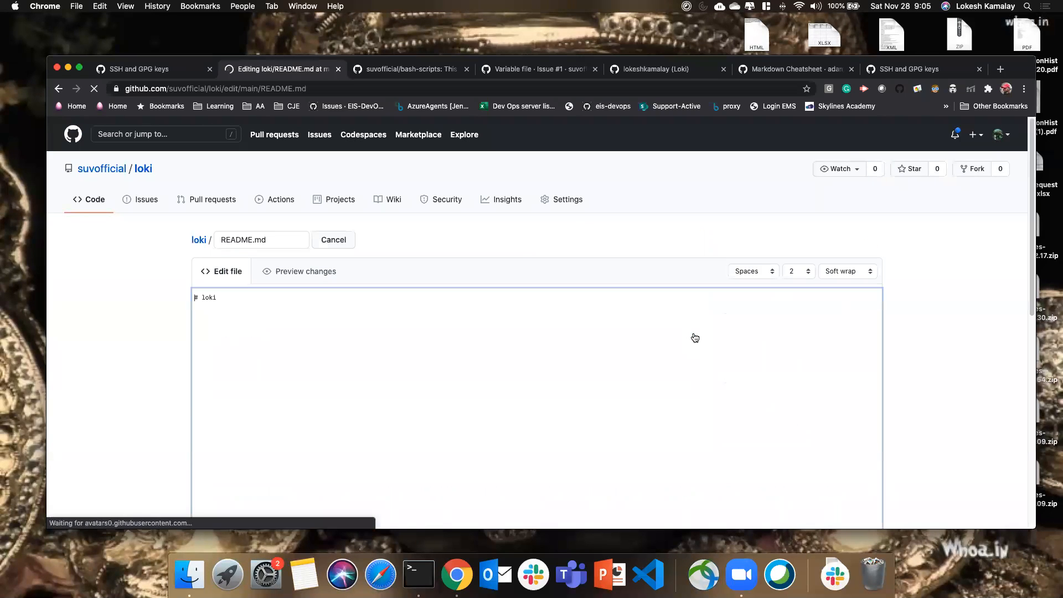
pyautogui.press('BackSpace')
pyautogui.press('BackSpace')
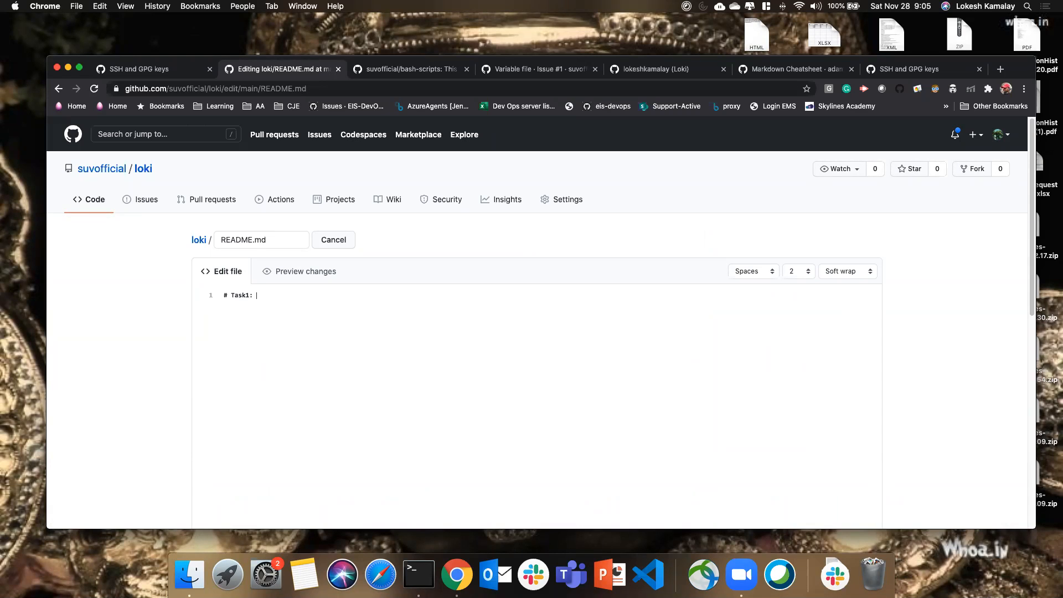
# Step: Load the DevOps-References repository in place of the SSH and GPG keys page, keeping the README editor open
pyautogui.click(170, 71)
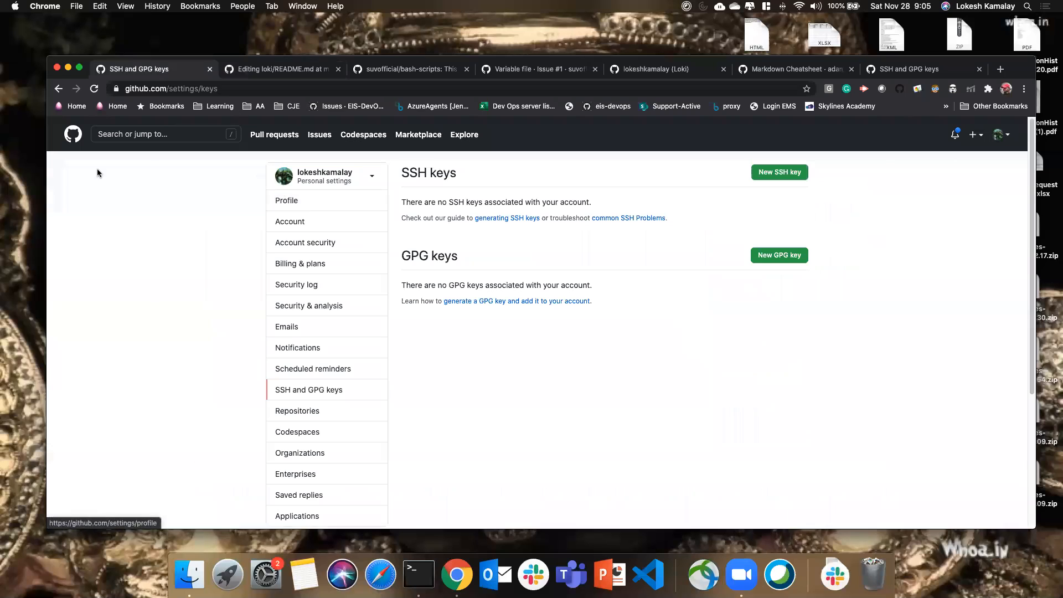
pyautogui.click(277, 71)
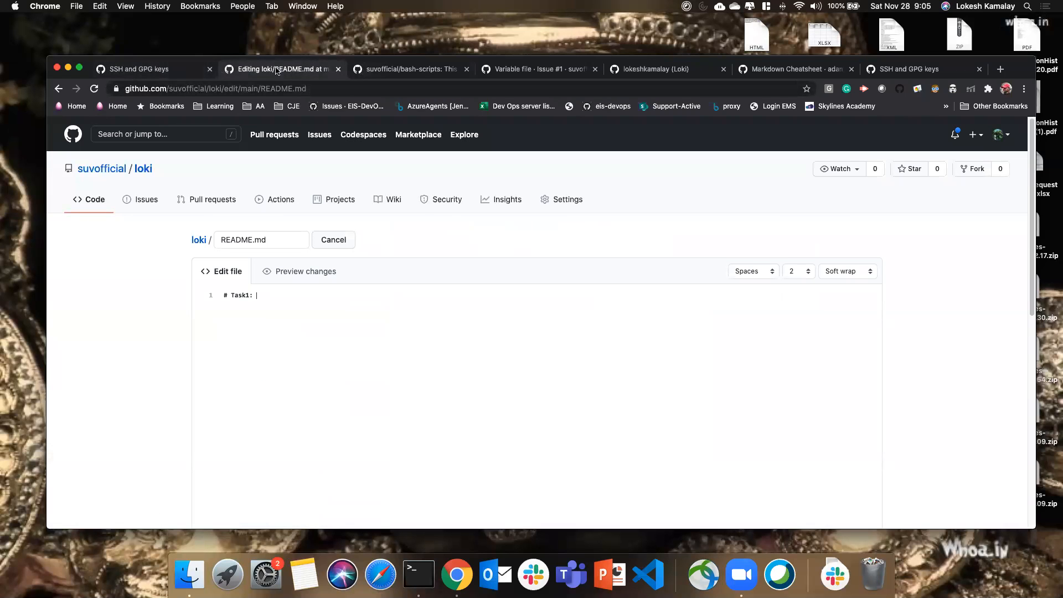
pyautogui.click(177, 69)
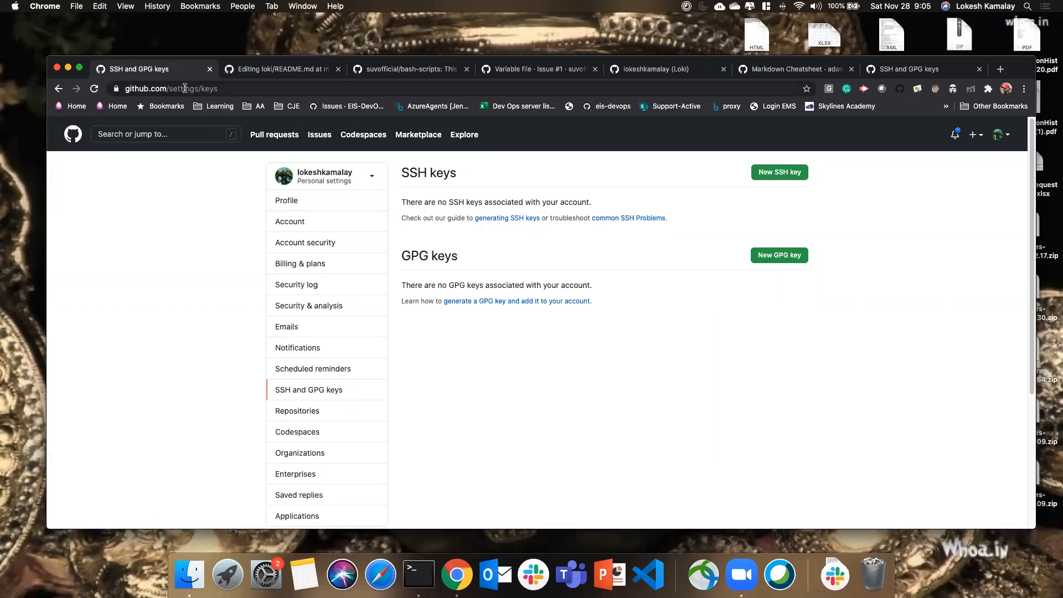
pyautogui.moveTo(168, 89); pyautogui.dragTo(373, 91)
pyautogui.write('lokeshkamalay')
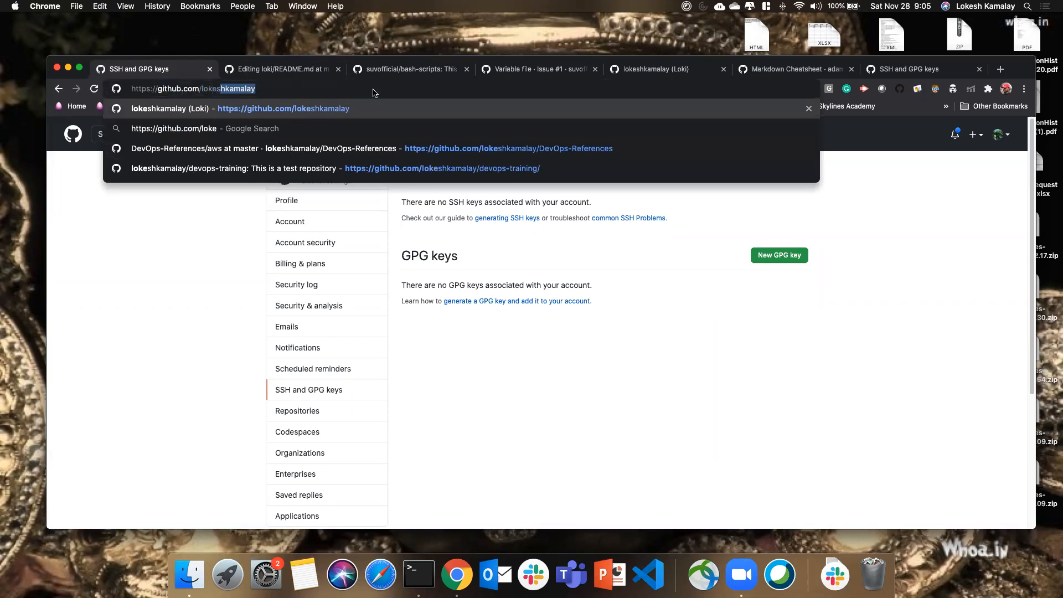
pyautogui.press('Down')
pyautogui.press('Down')
pyautogui.press('Return')
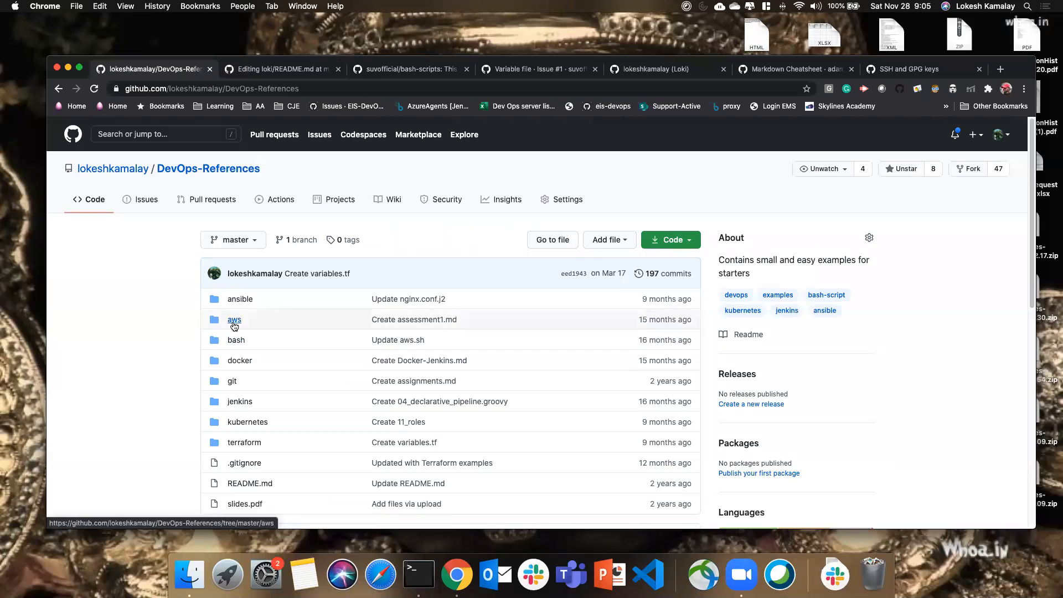
# Step: Look through assessment.md and assessment1.md in the aws folder and return to the folder listing
pyautogui.click(234, 320)
pyautogui.click(260, 319)
pyautogui.scroll(-15, 279, 358)
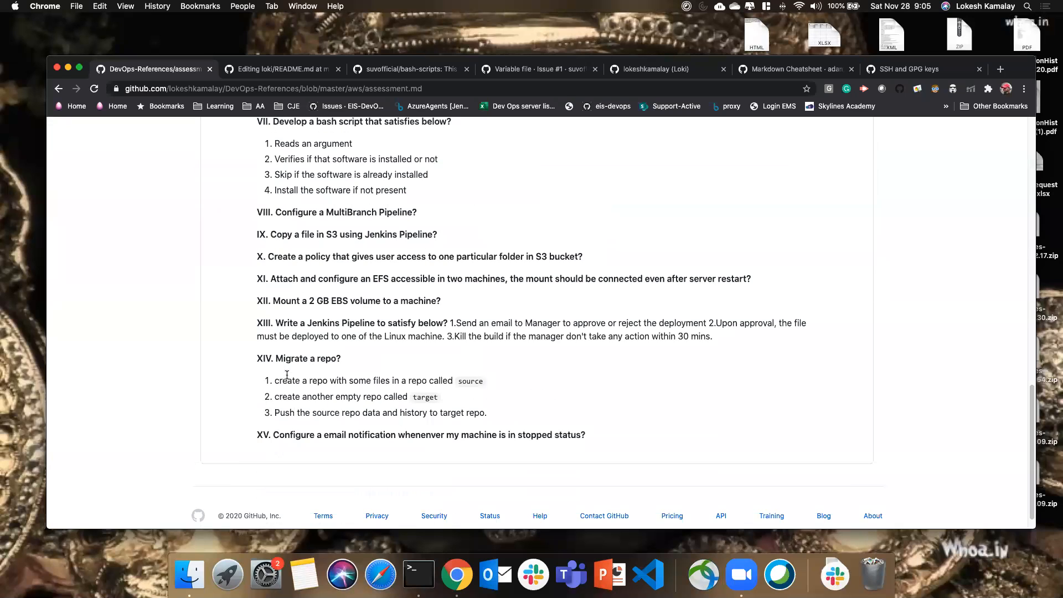
pyautogui.scroll(10, 103, 177)
pyautogui.click(58, 88)
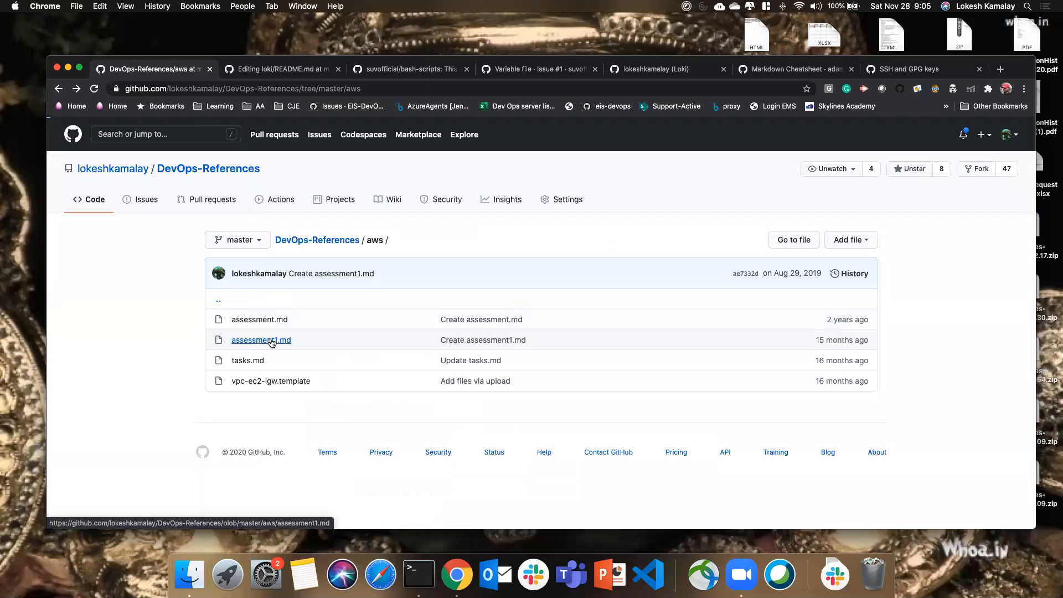
pyautogui.click(272, 341)
pyautogui.scroll(-4, 315, 413)
pyautogui.scroll(3, 315, 412)
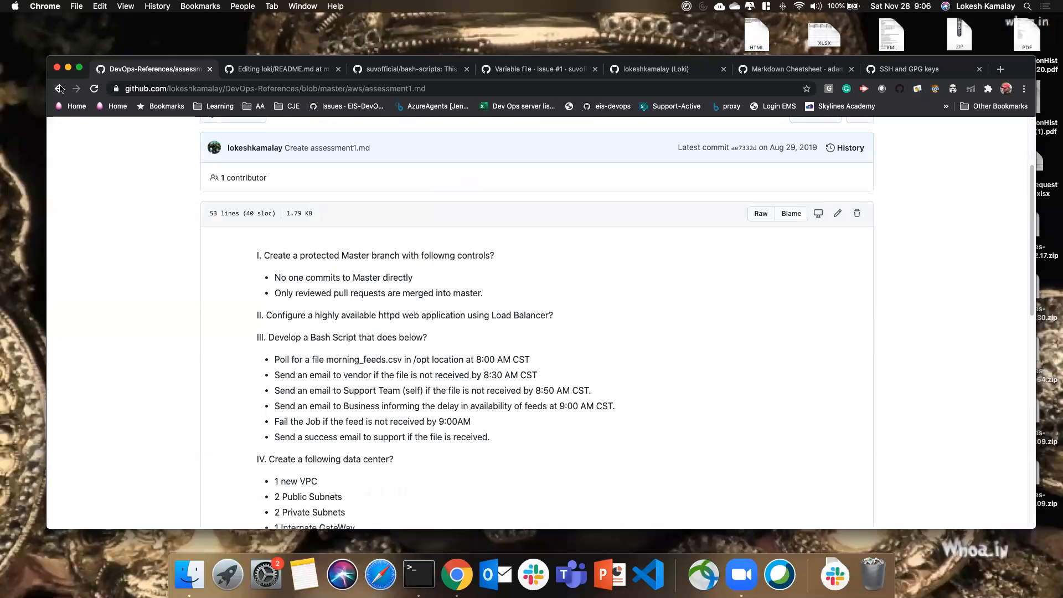
pyautogui.click(59, 89)
# Step: Copy the text of task 1, about the launch configuration template, from tasks.md into the README heading after "Task1: "
pyautogui.click(247, 362)
pyautogui.scroll(-2, 288, 304)
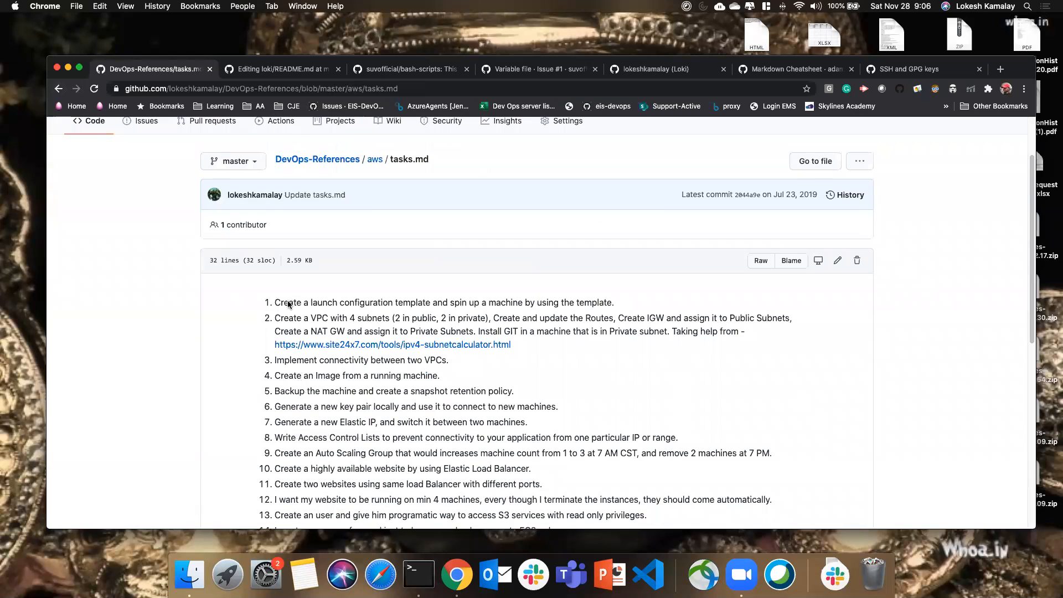
pyautogui.moveTo(612, 303); pyautogui.dragTo(256, 303)
pyautogui.press('super+c')
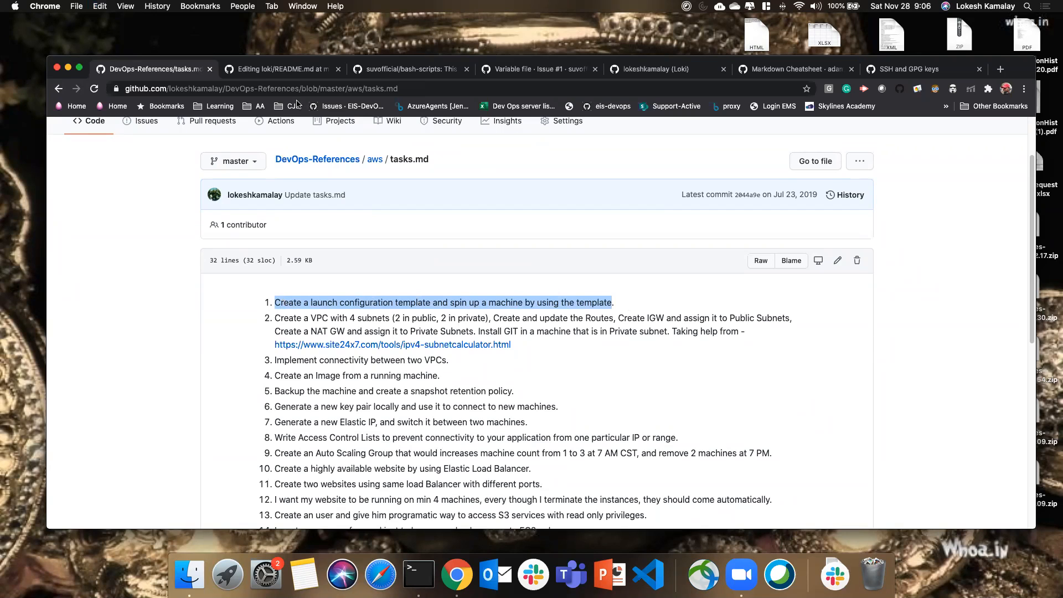
pyautogui.click(262, 71)
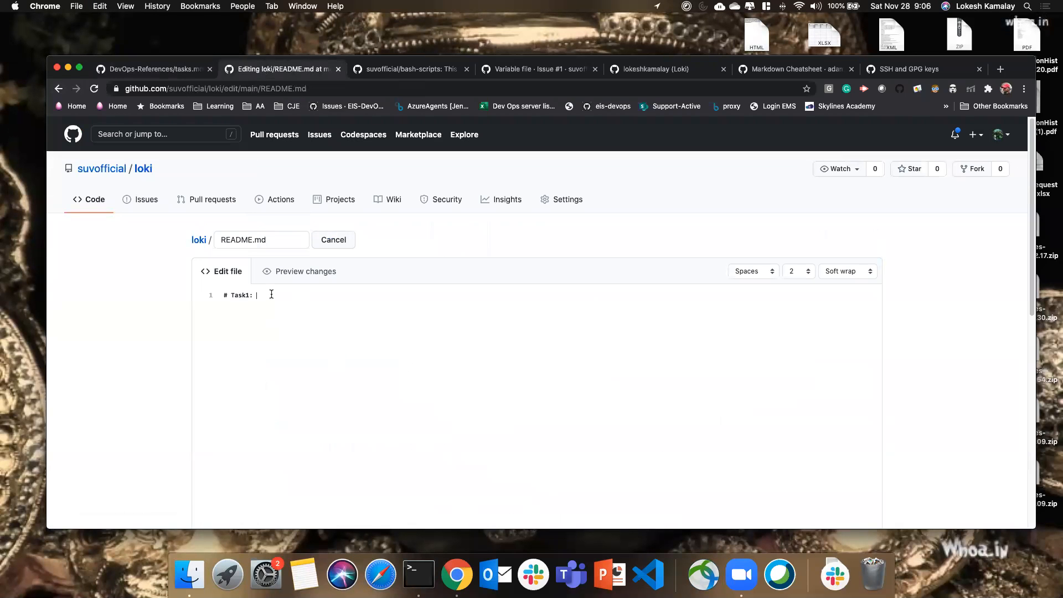
pyautogui.press('super+v')
# Step: Preview the README changes, then return to editing and make the Task1 heading level three with "###"
pyautogui.click(299, 271)
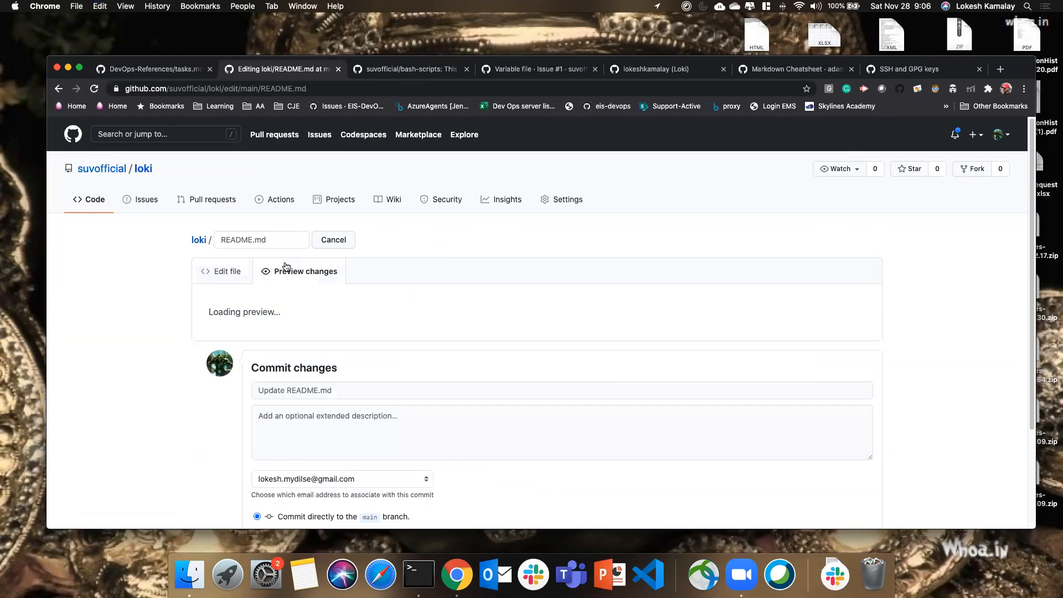
pyautogui.click(222, 272)
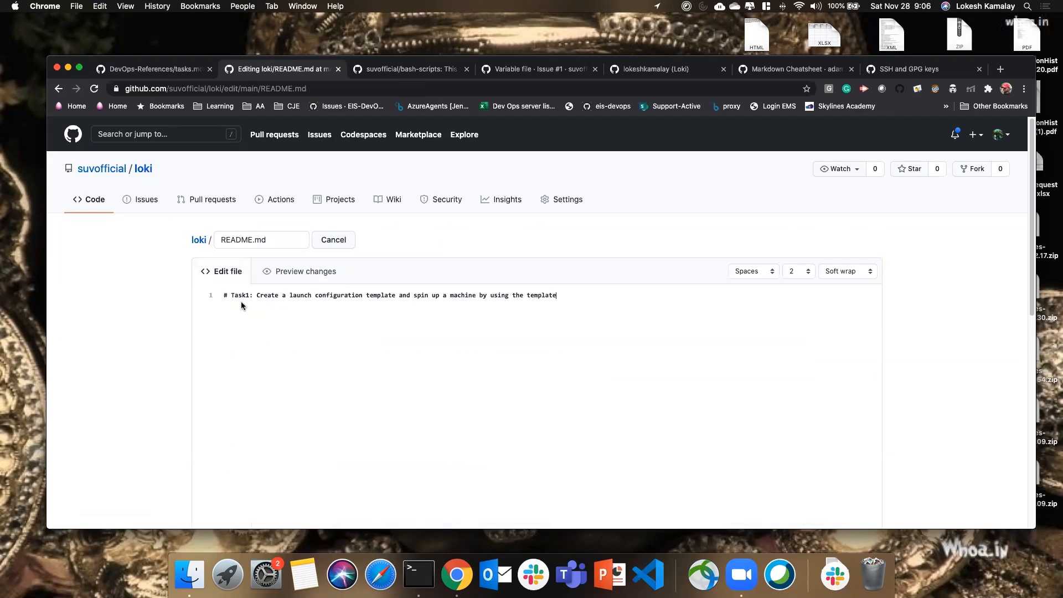
pyautogui.write('##')
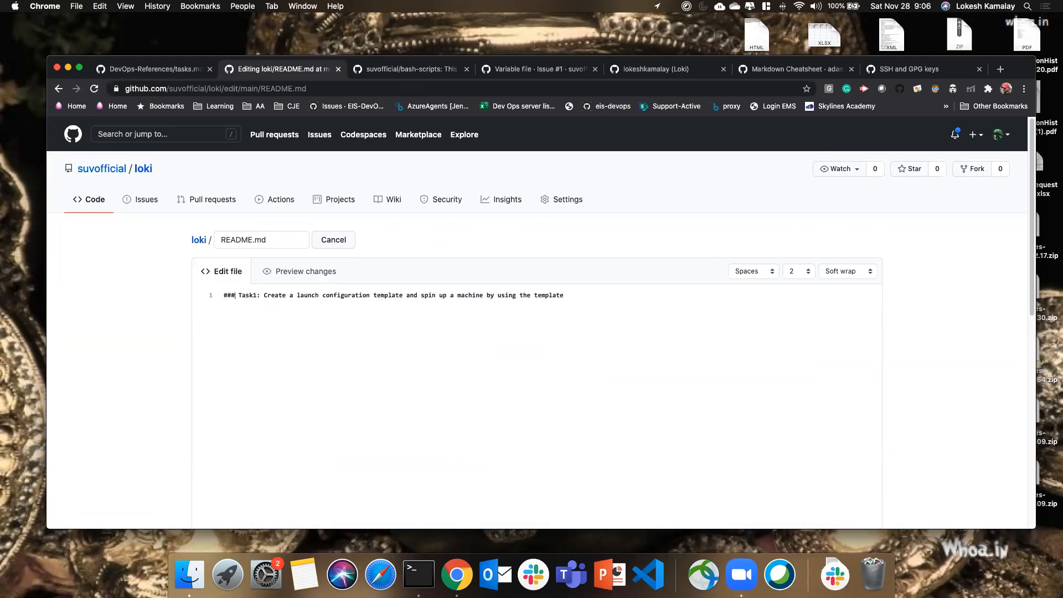
# Step: Preview the level-three Task1 heading, then commit the README.md changes directly to the main branch
pyautogui.click(297, 271)
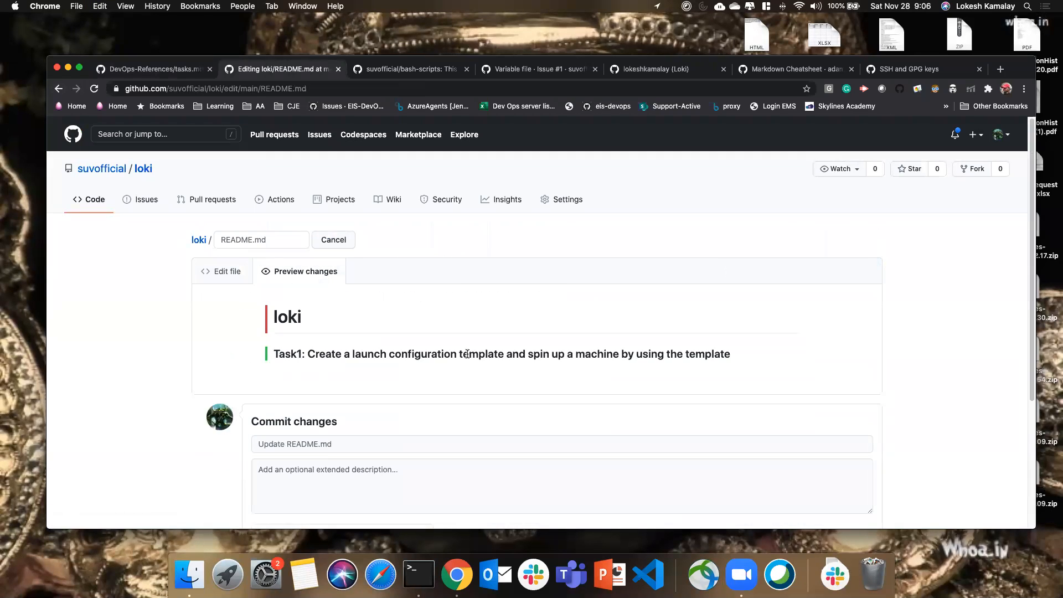
pyautogui.click(224, 273)
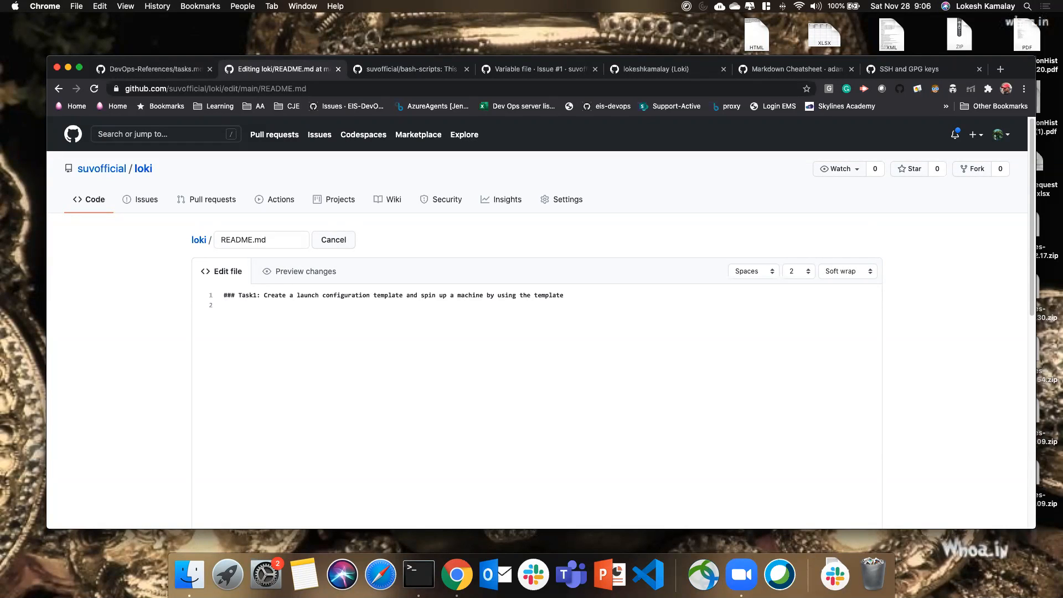
pyautogui.scroll(-10, 293, 319)
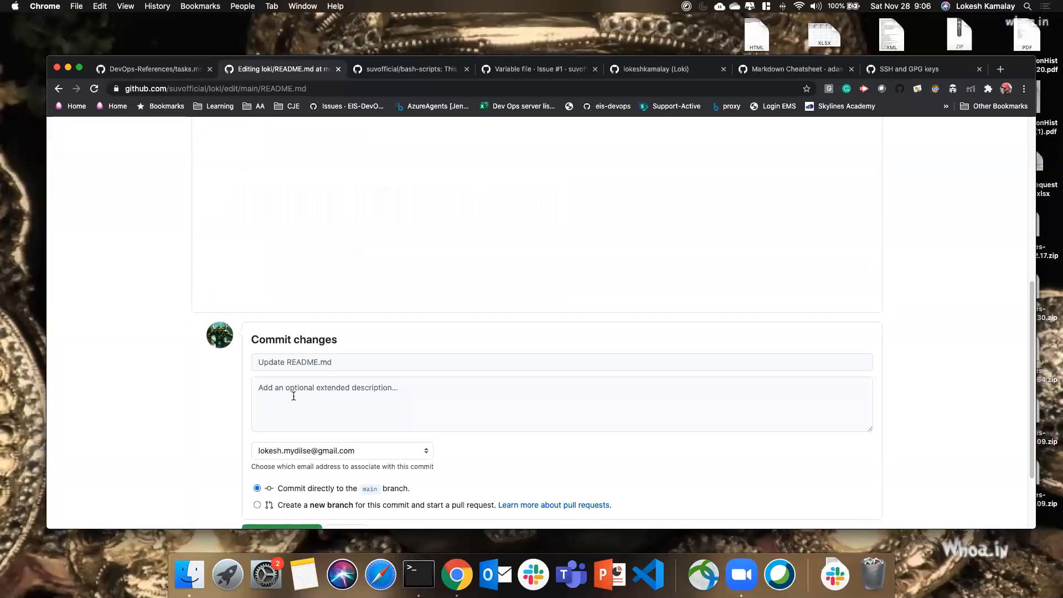
pyautogui.click(288, 437)
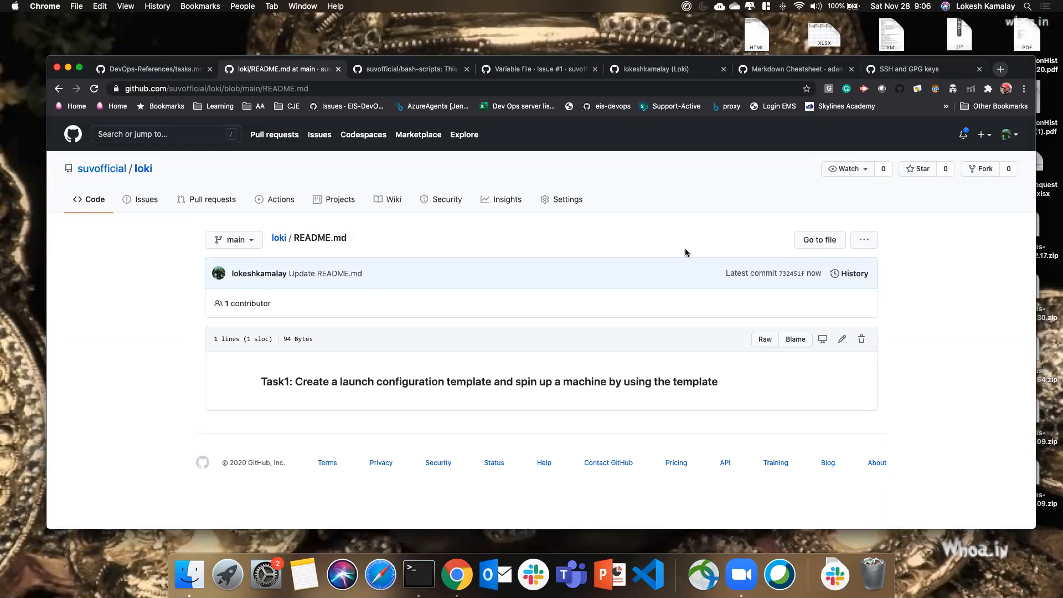
# Step: Capture a screenshot of the SSH and GPG keys page and save it to the Desktop as task1 in PNG format
pyautogui.click(942, 69)
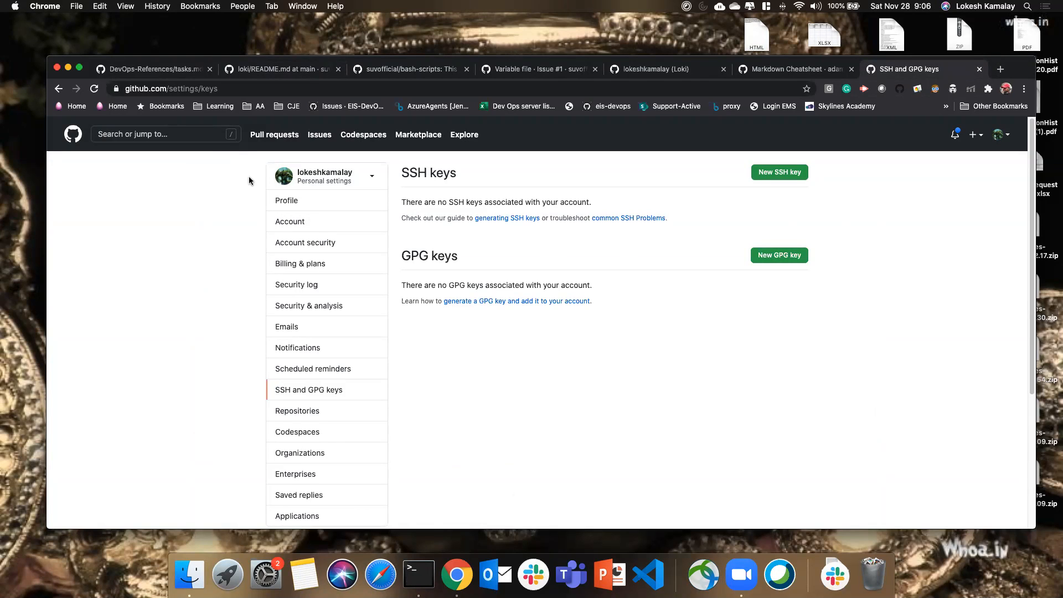
pyautogui.press('super+shift+4')
pyautogui.moveTo(264, 163); pyautogui.dragTo(715, 360)
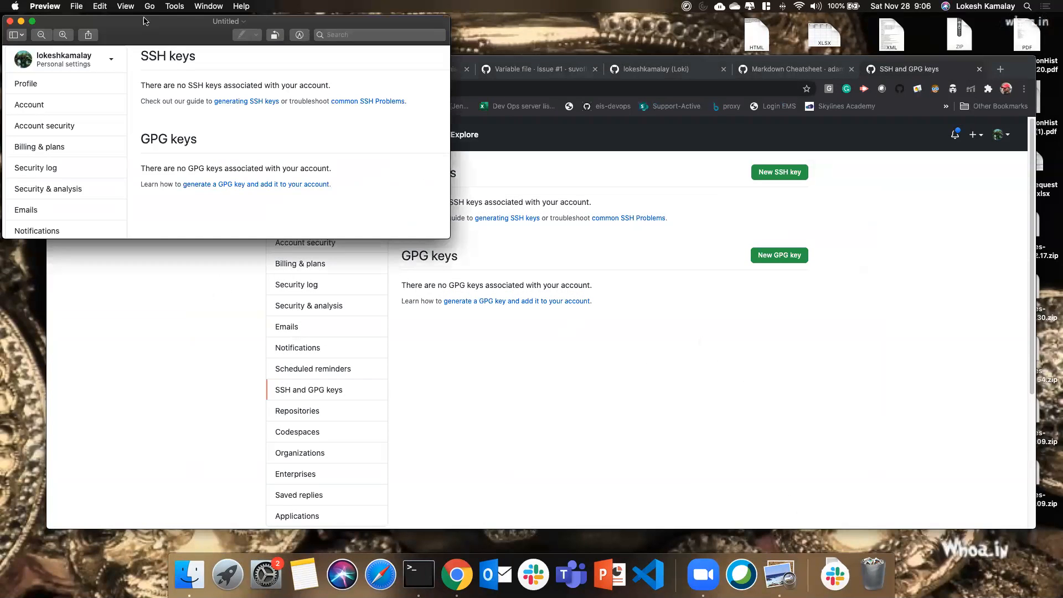
pyautogui.click(77, 7)
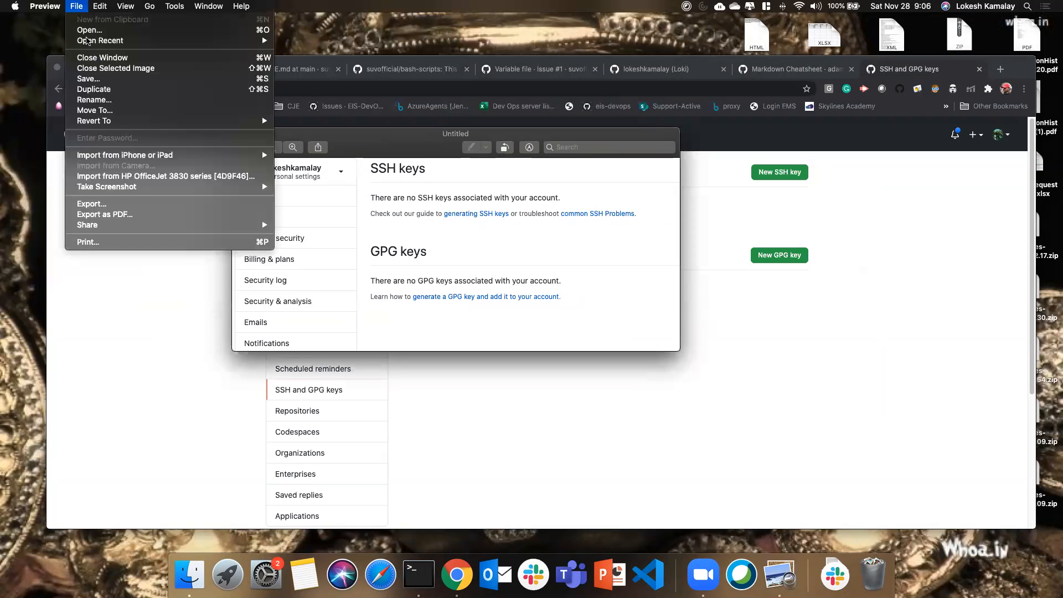
pyautogui.click(100, 79)
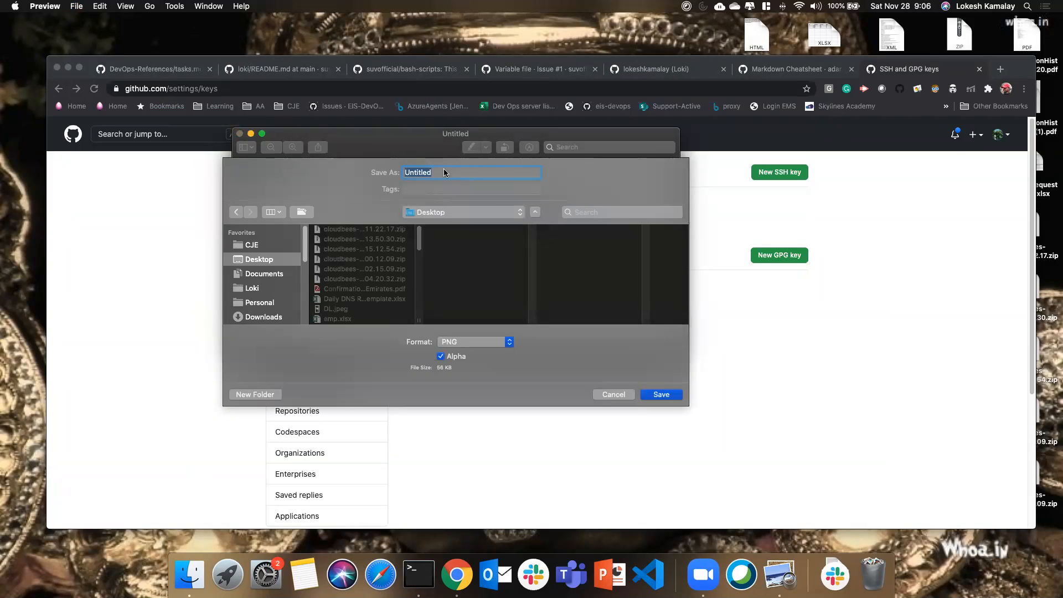
pyautogui.write('task1')
pyautogui.click(667, 394)
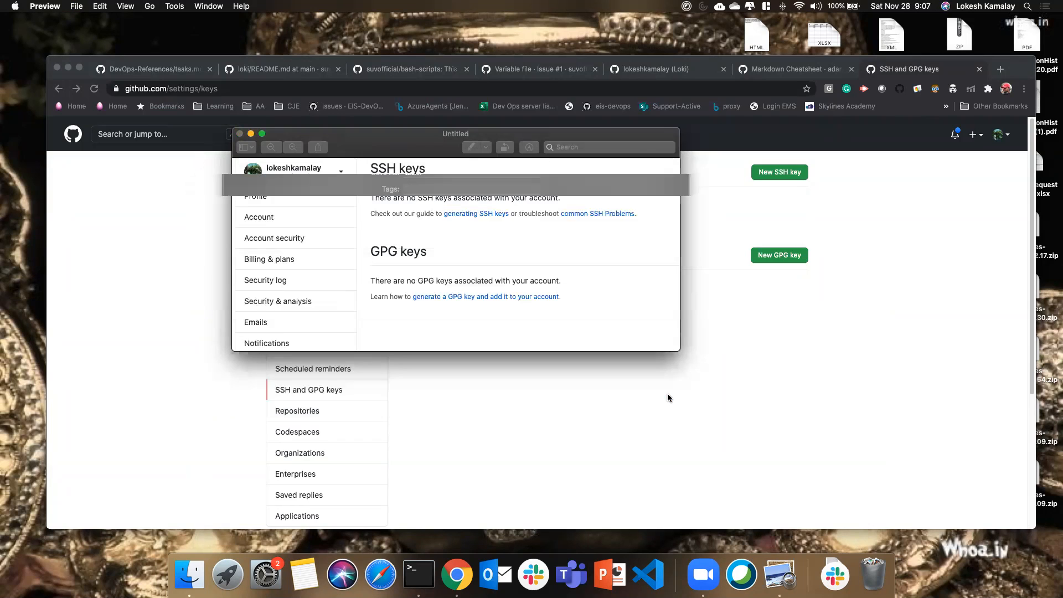
# Step: Upload the task1 image from the Desktop to the loki repository and commit it directly to the main branch
pyautogui.click(168, 70)
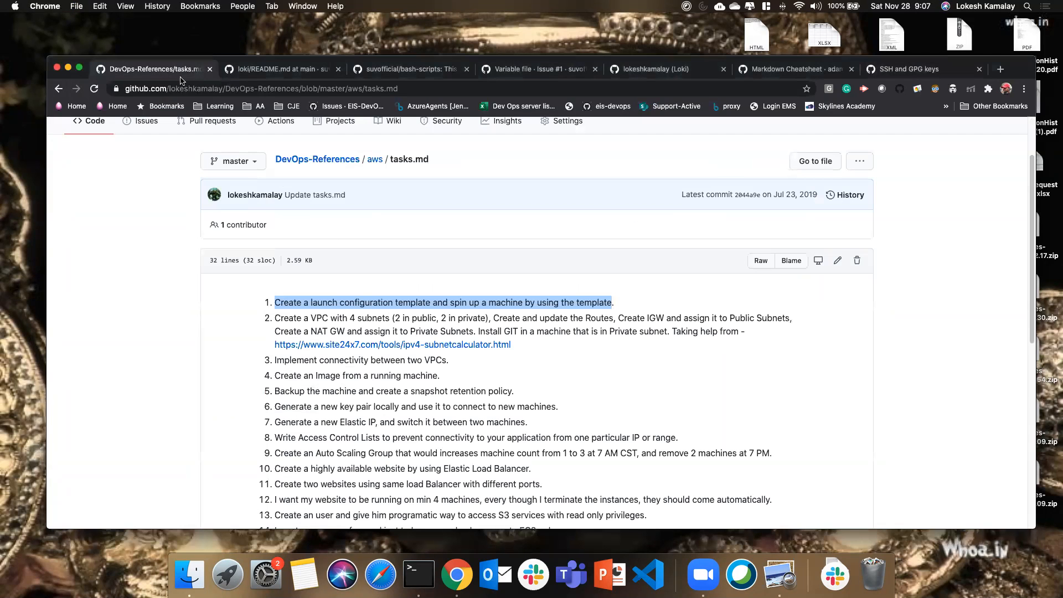
pyautogui.click(271, 71)
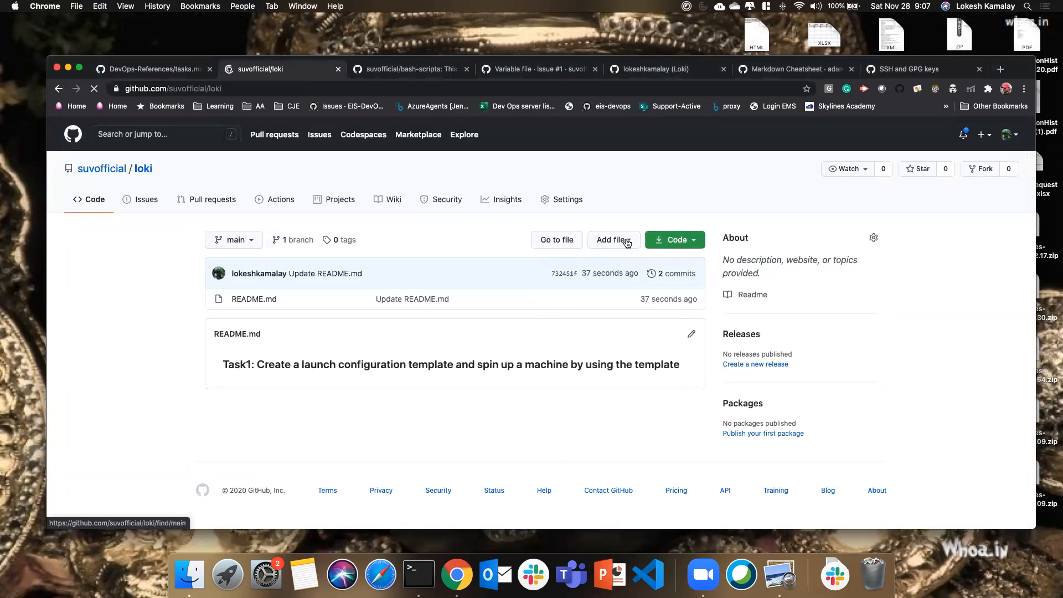
pyautogui.click(627, 240)
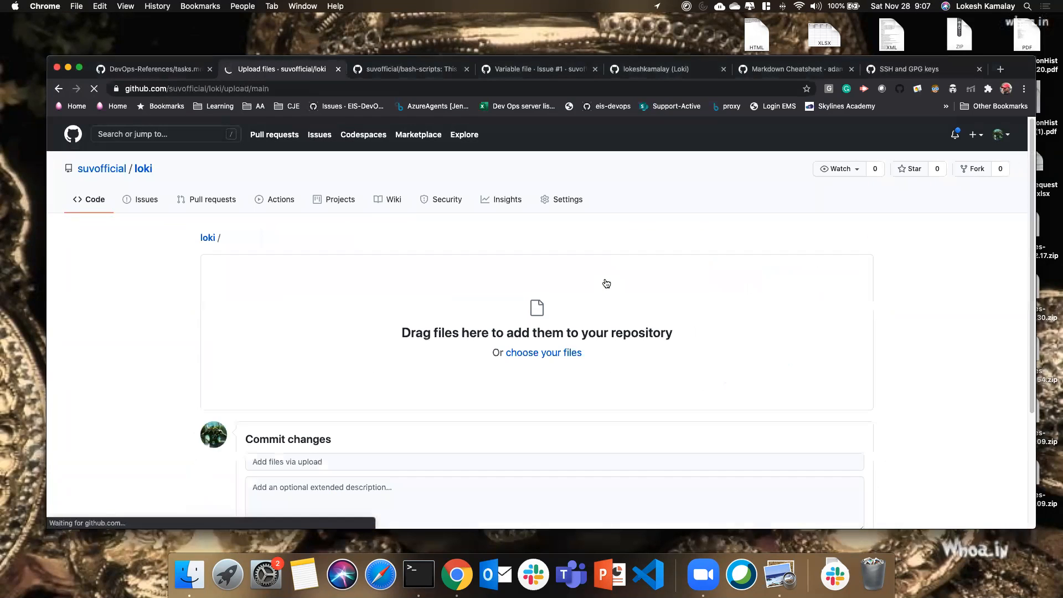
pyautogui.scroll(-1, 452, 417)
pyautogui.scroll(-3, 452, 417)
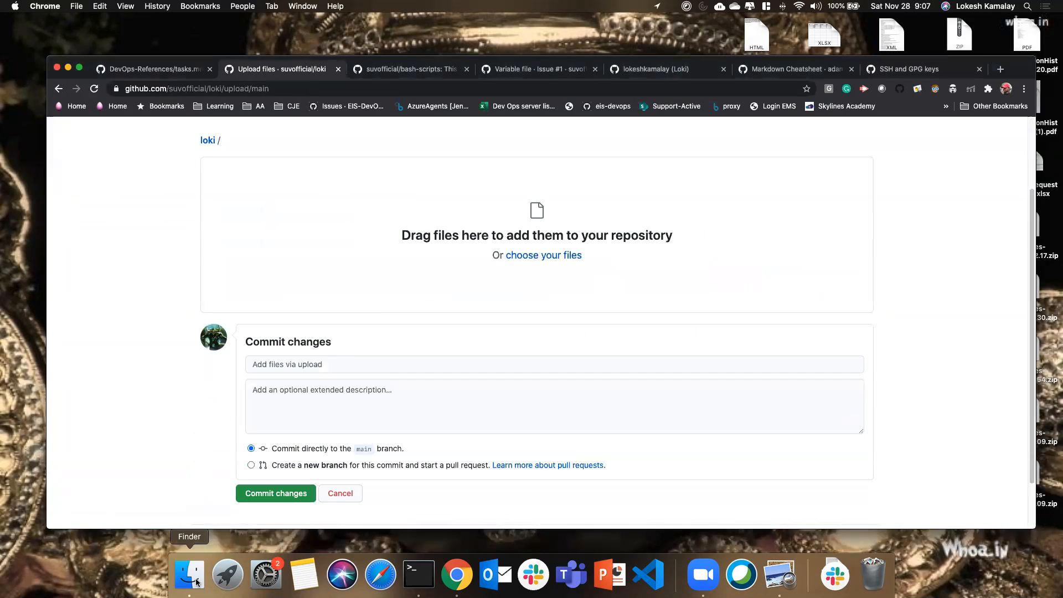
pyautogui.click(544, 255)
pyautogui.click(354, 170)
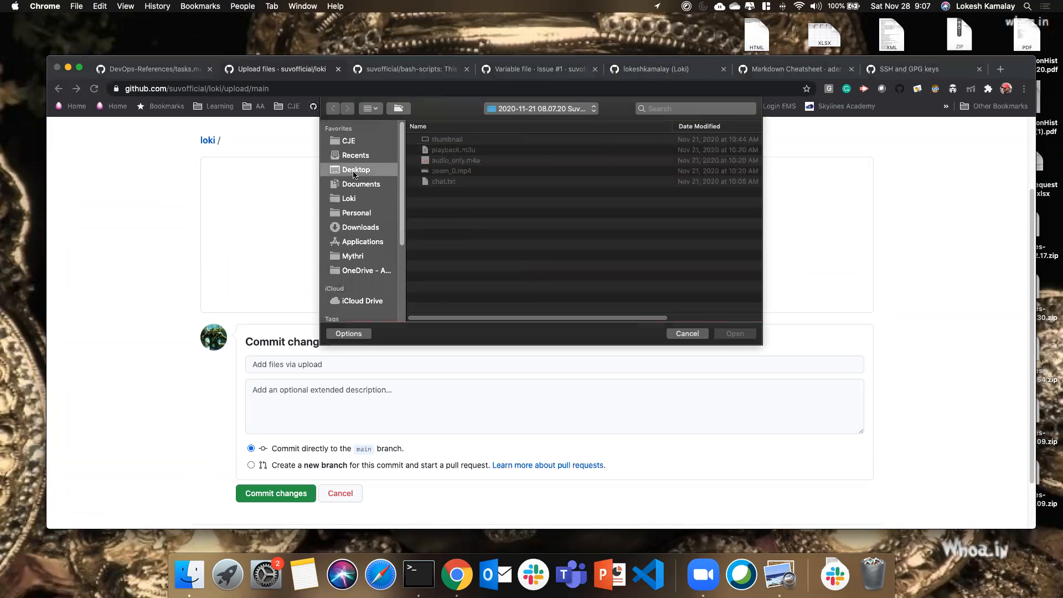
pyautogui.click(470, 139)
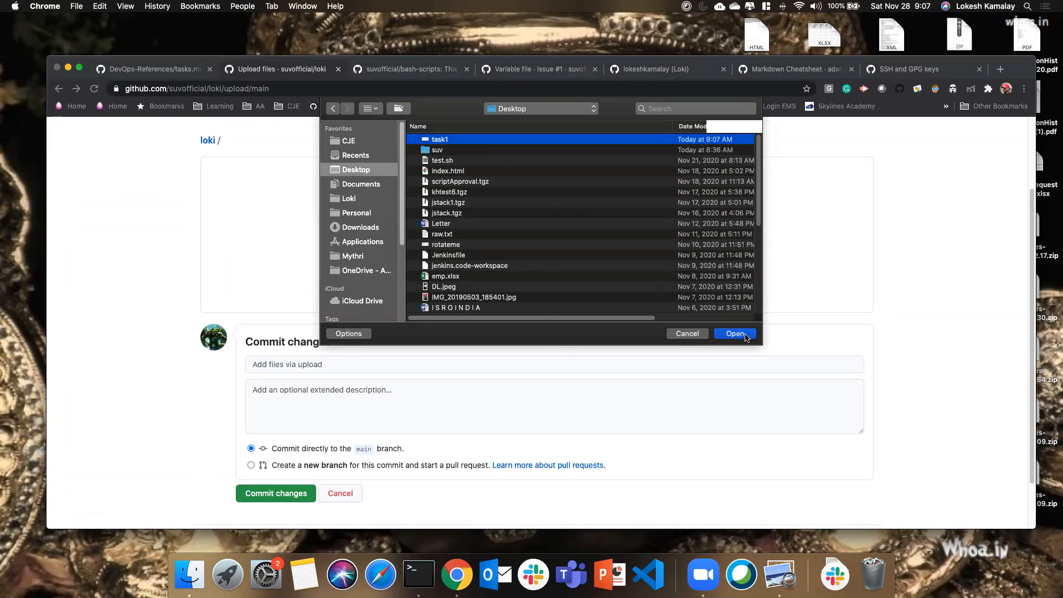
pyautogui.click(735, 334)
pyautogui.scroll(-2, 290, 480)
pyautogui.click(268, 437)
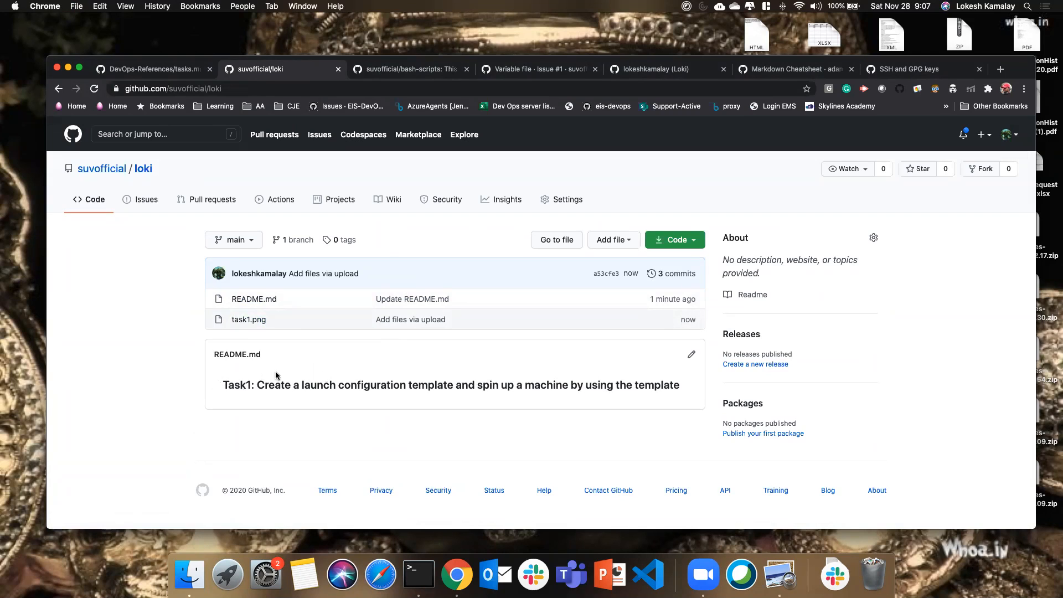
# Step: Add the line "[task1 Screenshot](task1.png)" below the Task1 heading in README.md and preview the changes
pyautogui.click(251, 299)
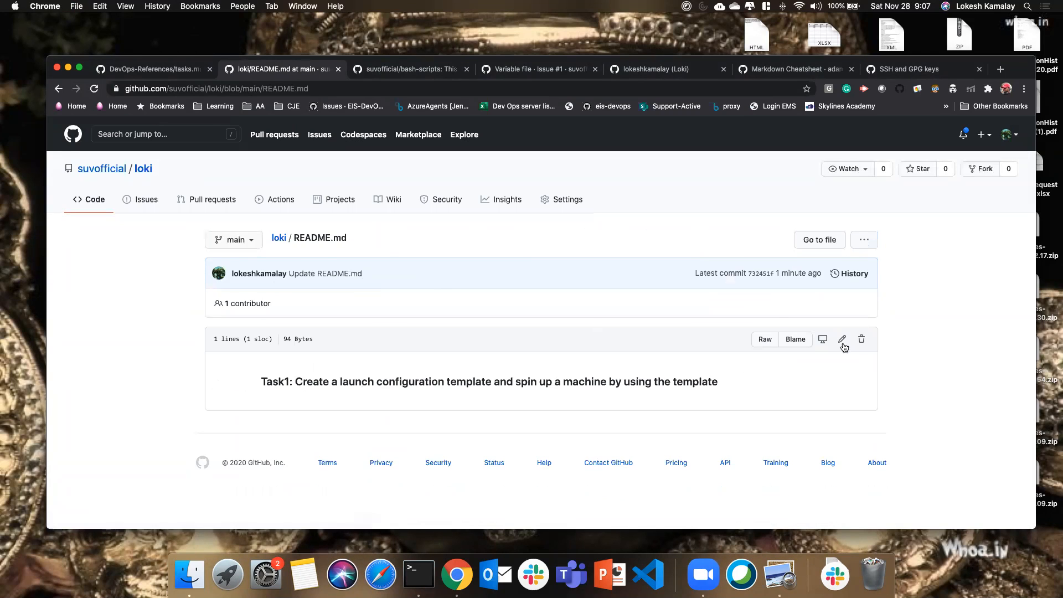
pyautogui.click(843, 340)
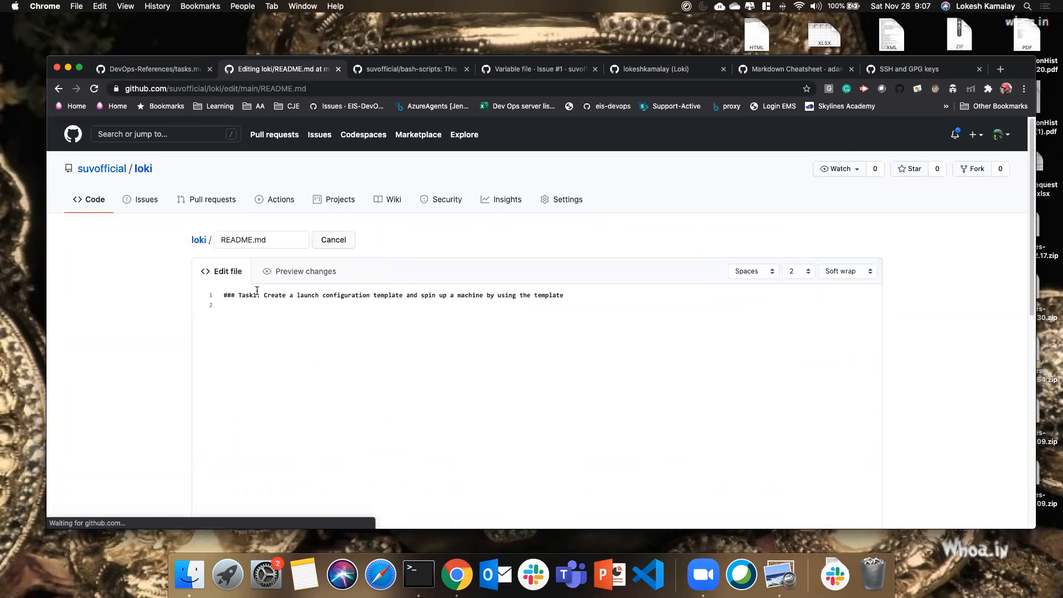
pyautogui.click(585, 296)
pyautogui.press('Return')
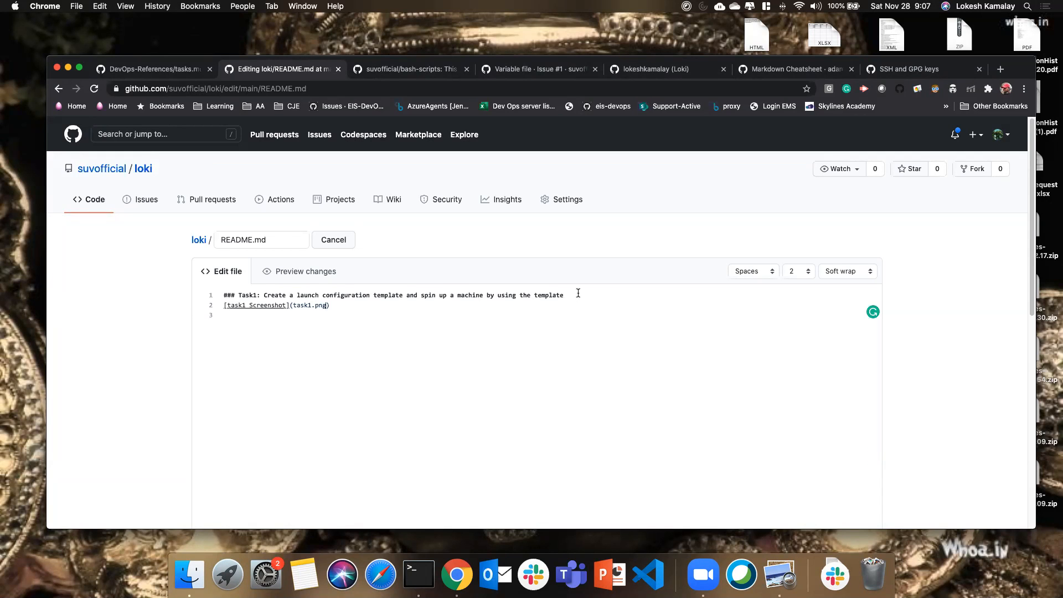
pyautogui.click(304, 271)
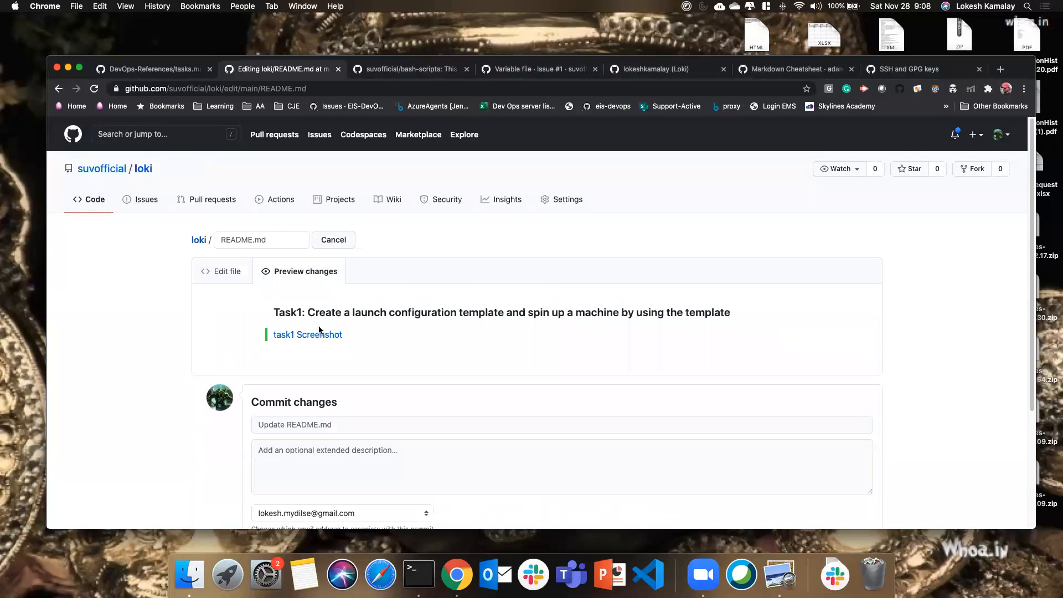
# Step: Turn the task1 Screenshot link into an embedded image by prefixing it with "!", and preview the result
pyautogui.click(221, 271)
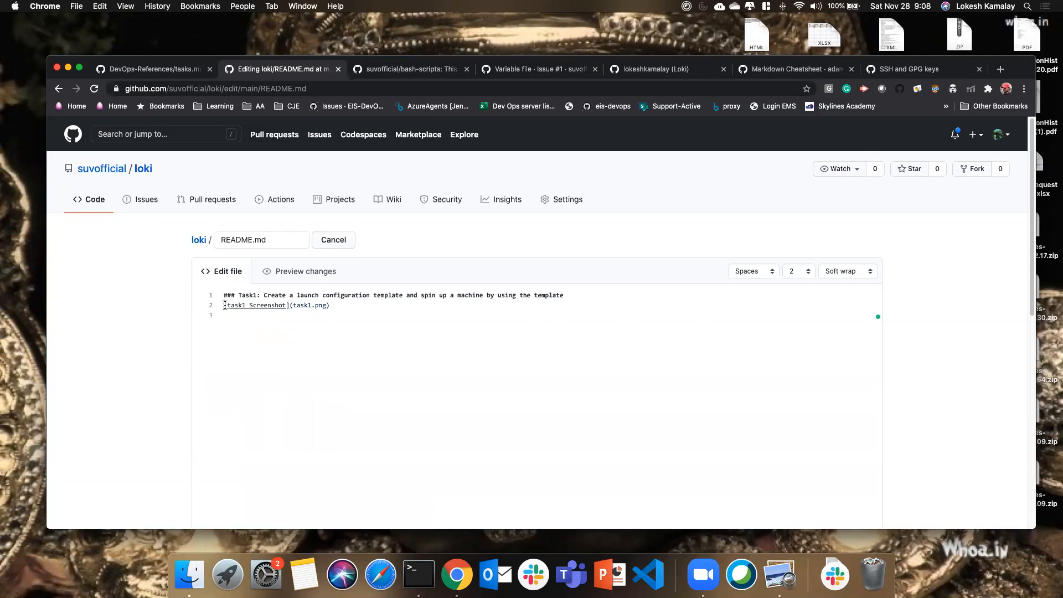
pyautogui.write('!')
pyautogui.click(295, 273)
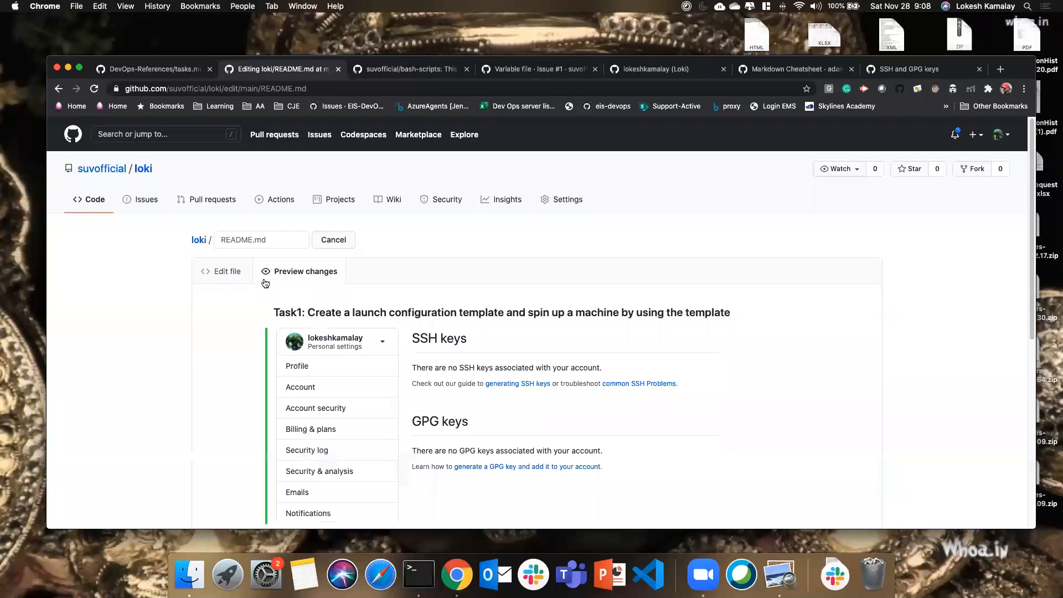
# Step: Commit the README.md with the embedded task1 image directly to the main branch
pyautogui.click(225, 271)
pyautogui.scroll(-2, 242, 260)
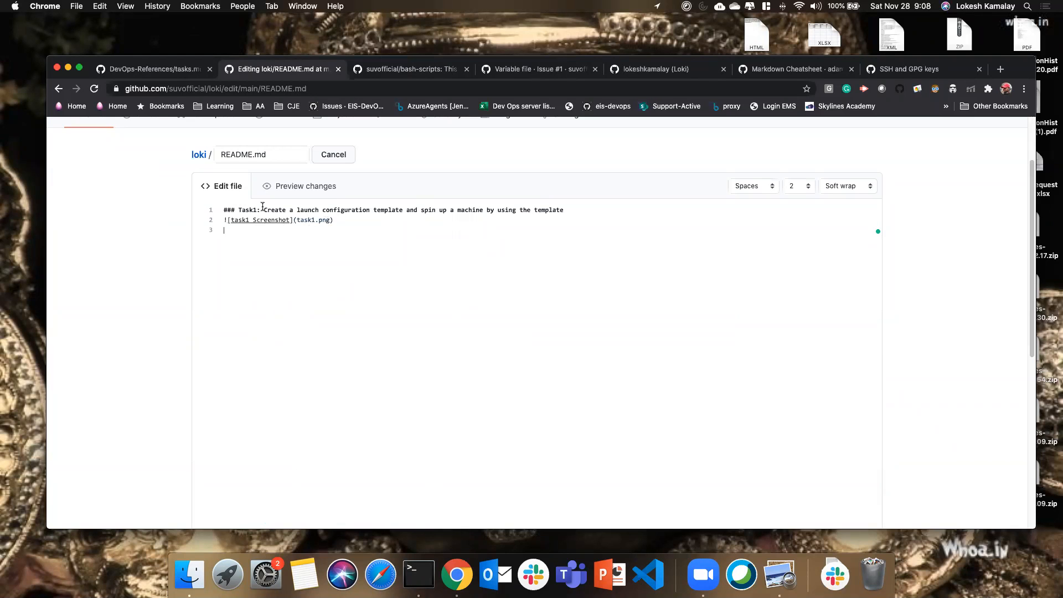
pyautogui.scroll(-10, 330, 328)
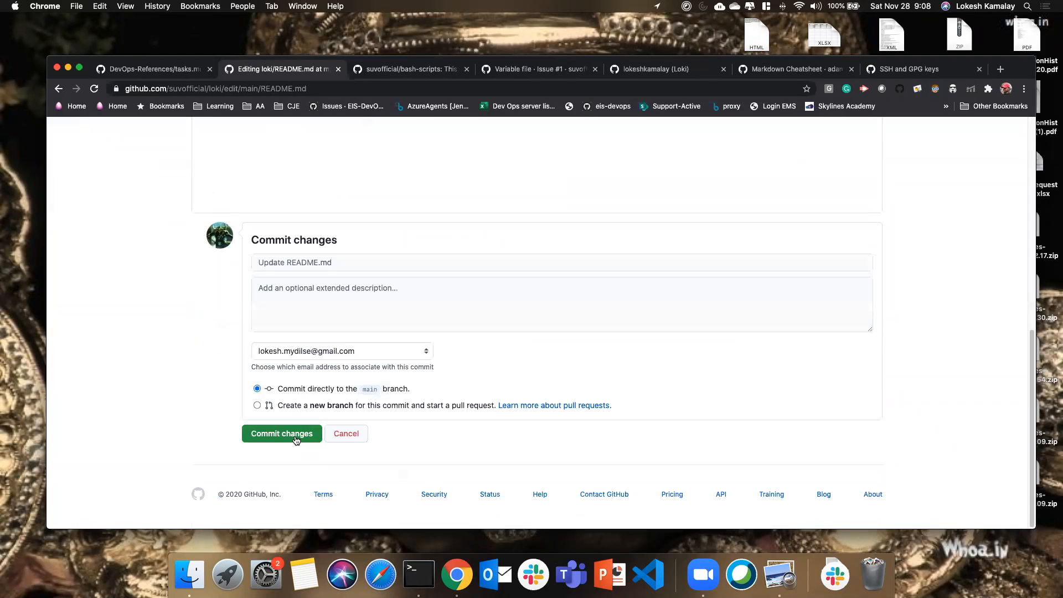
pyautogui.click(294, 435)
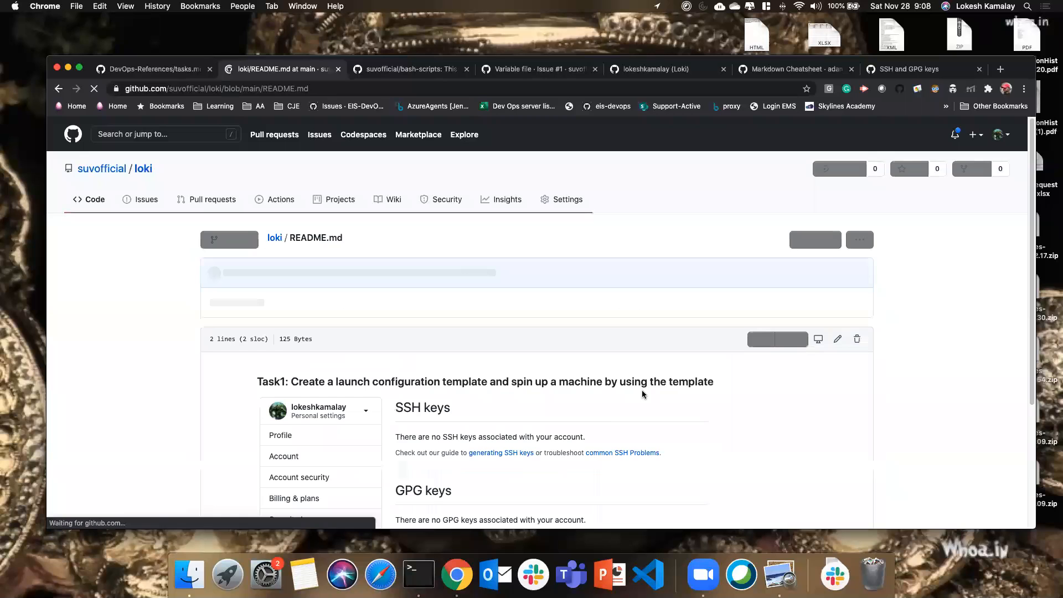
# Step: Check how the Task1 heading and screenshot render in README.md and on the loki repository's main page
pyautogui.scroll(-2, 642, 390)
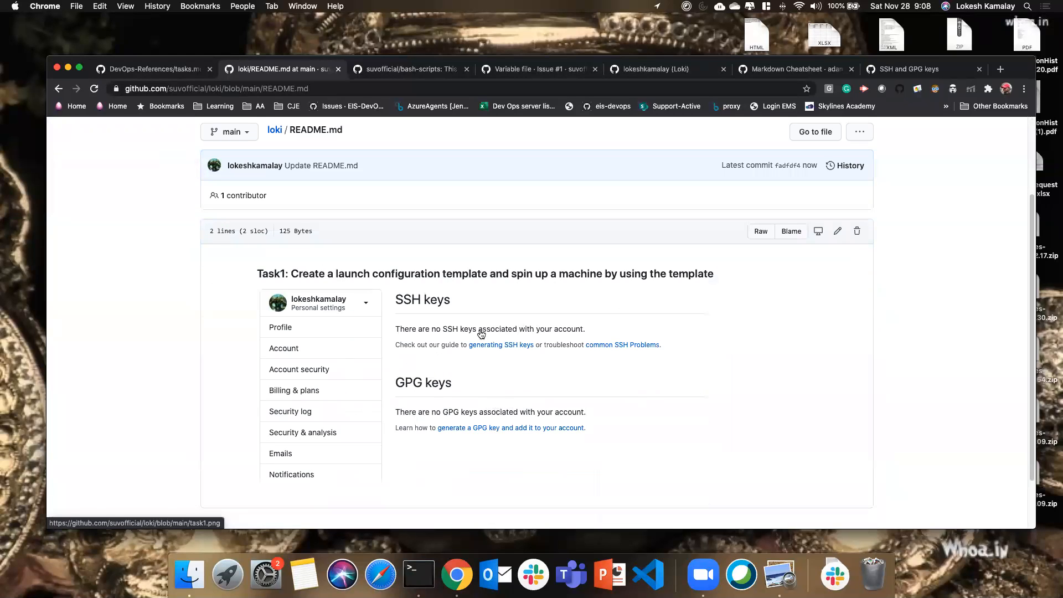
pyautogui.scroll(2, 426, 406)
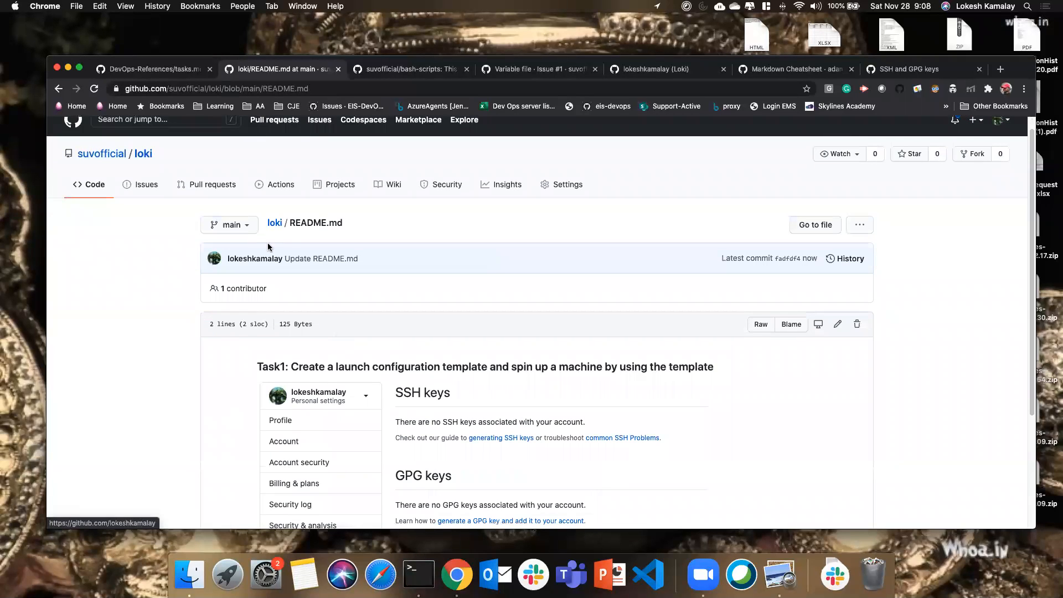
pyautogui.click(275, 224)
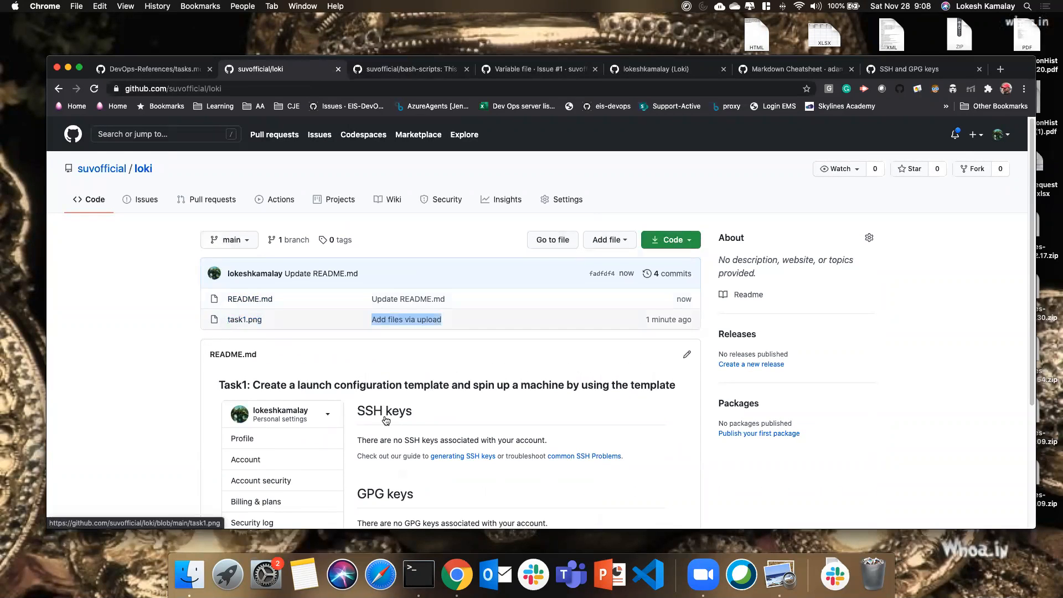
pyautogui.scroll(-2, 361, 400)
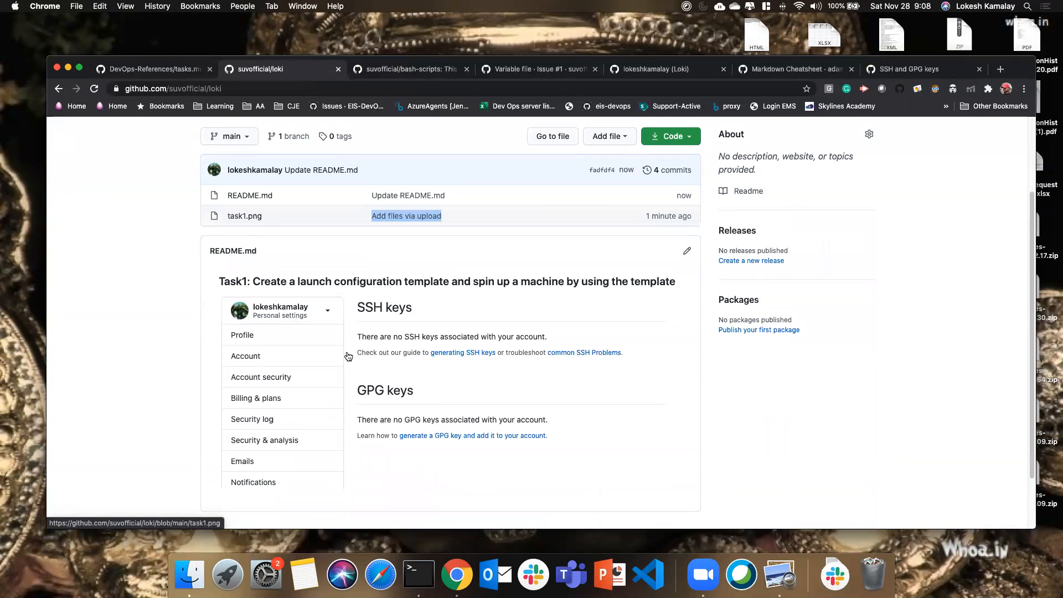
pyautogui.scroll(1, 468, 329)
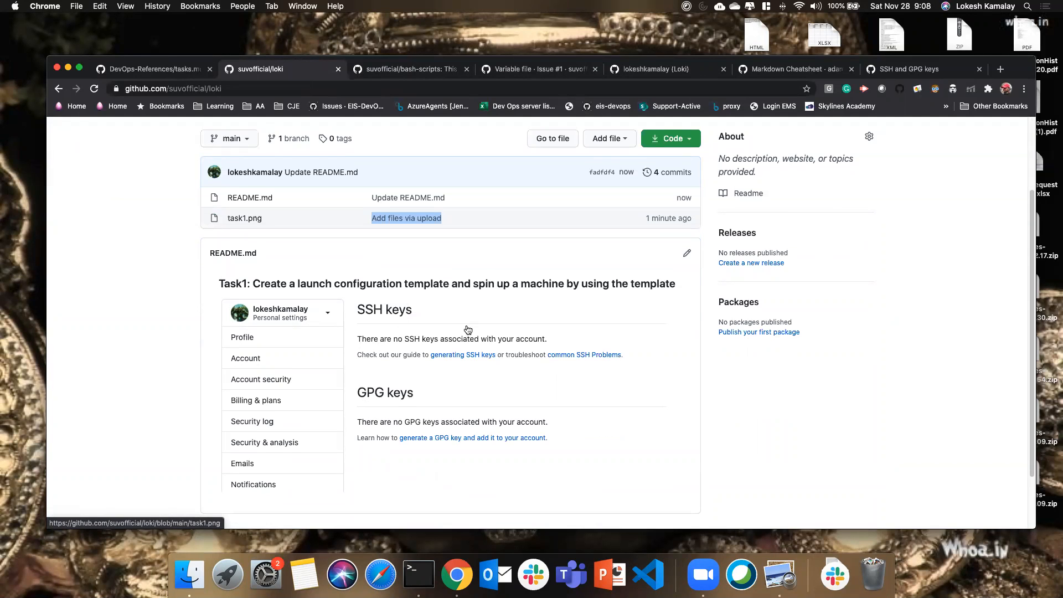
pyautogui.scroll(3, 467, 329)
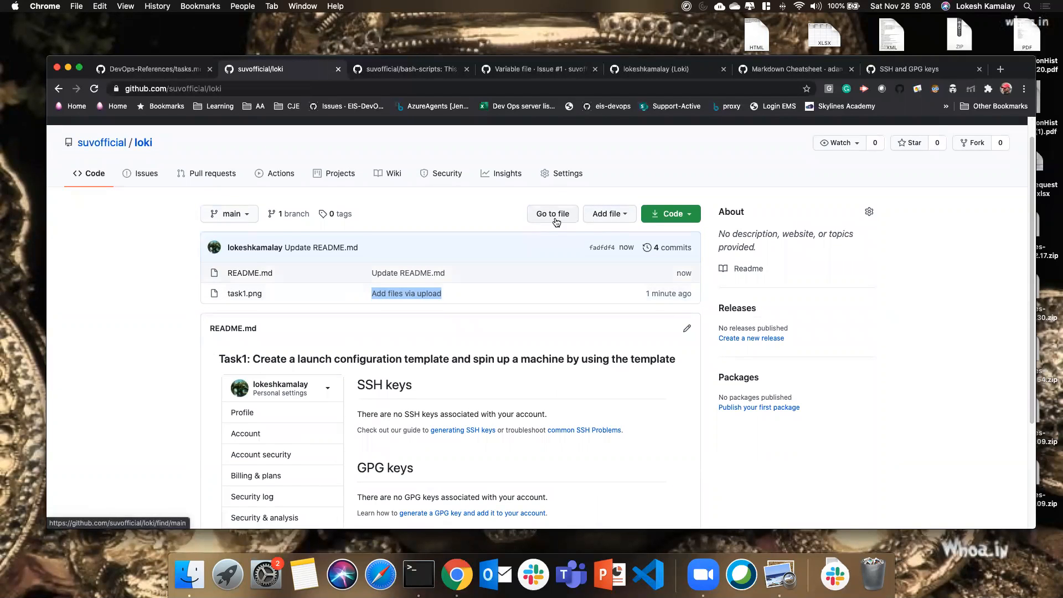
pyautogui.click(631, 216)
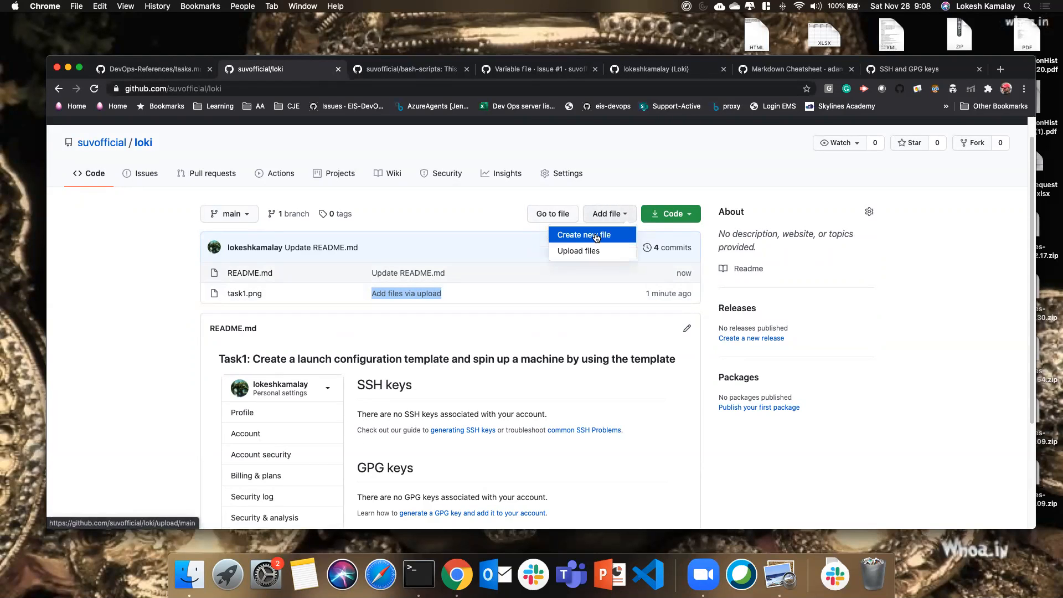
pyautogui.click(592, 251)
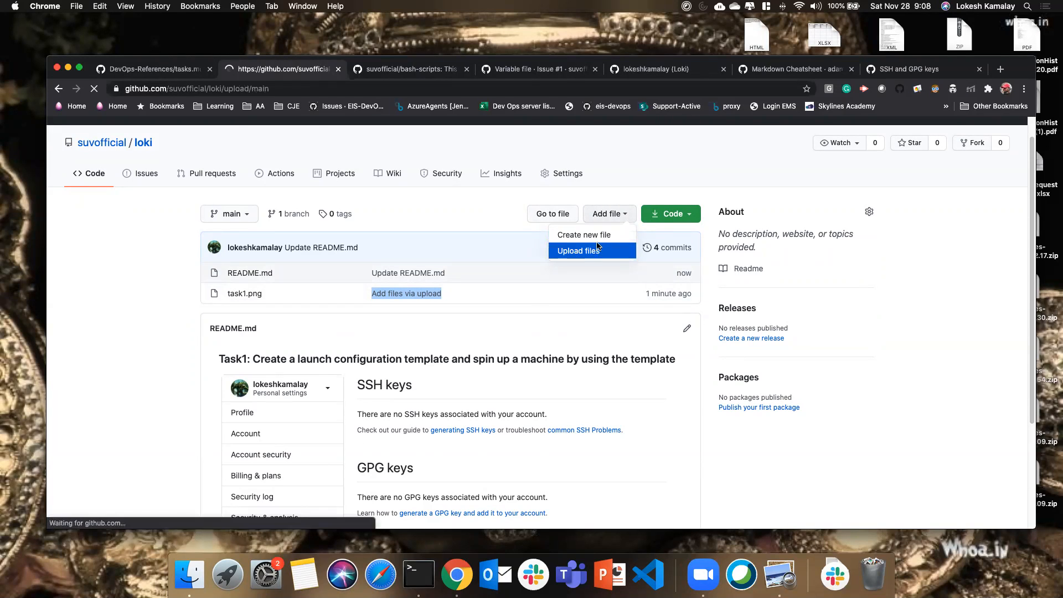
pyautogui.tripleClick(293, 235)
pyautogui.click(293, 236)
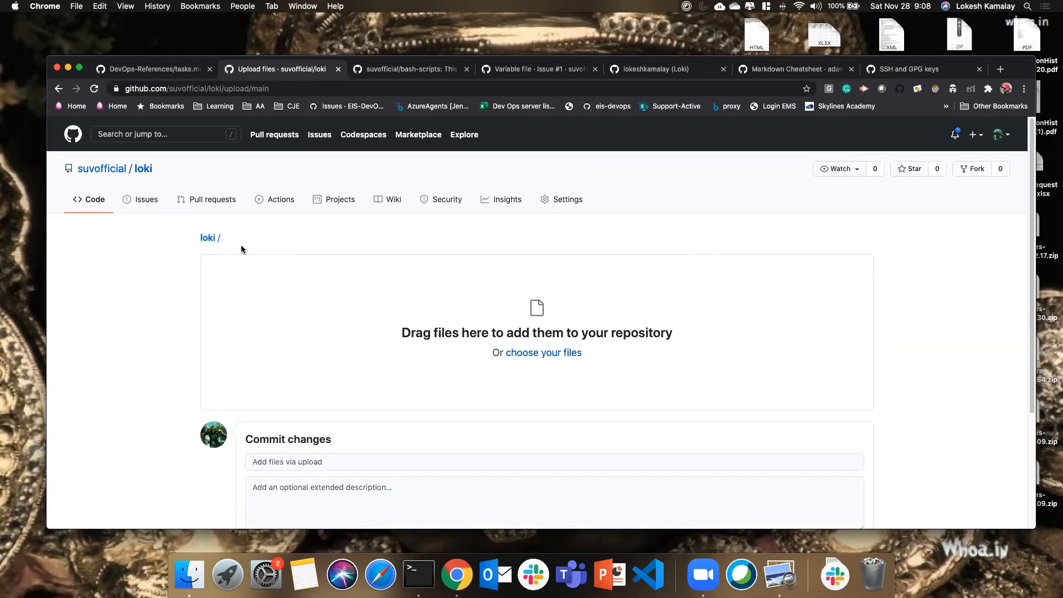
pyautogui.click(207, 239)
pyautogui.click(208, 237)
pyautogui.scroll(-3, 167, 324)
pyautogui.scroll(3, 167, 325)
pyautogui.click(95, 199)
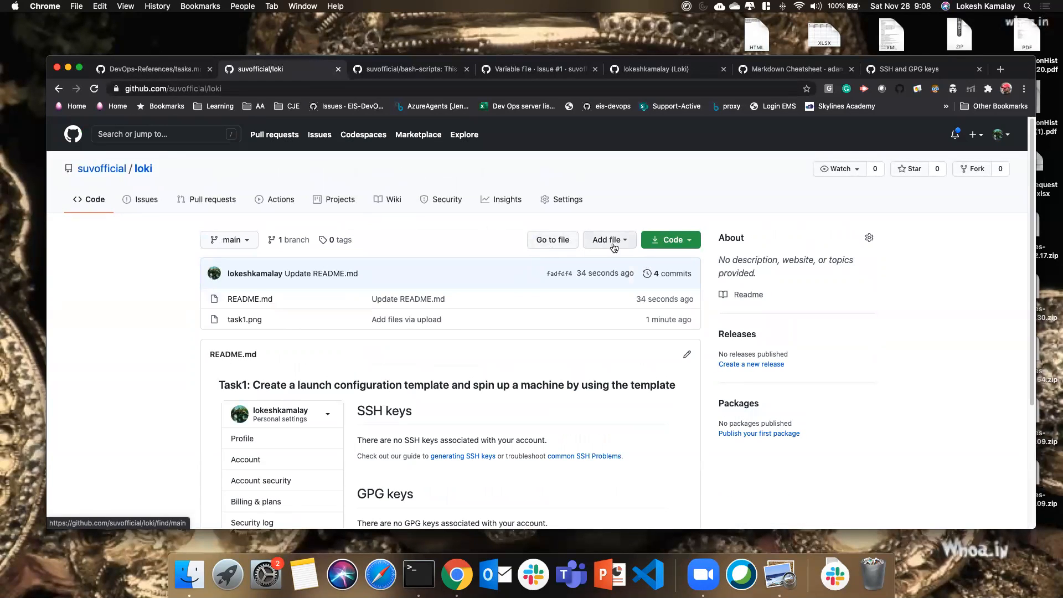
# Step: Create a new file a.txt inside a new media folder of the loki repository and commit it
pyautogui.click(609, 240)
pyautogui.click(589, 266)
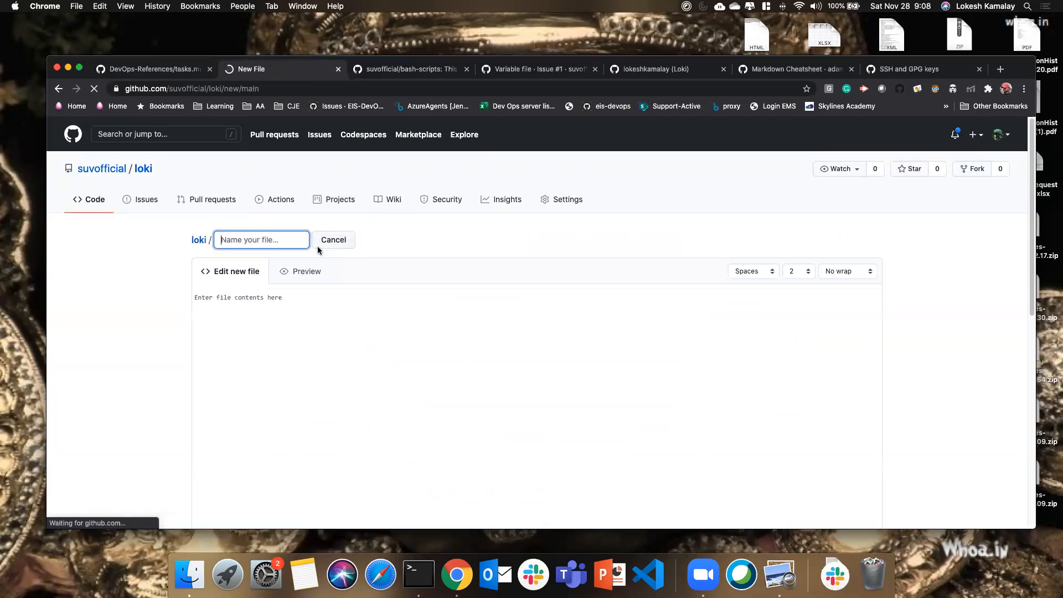
pyautogui.write('me')
pyautogui.write('dia/')
pyautogui.write('a')
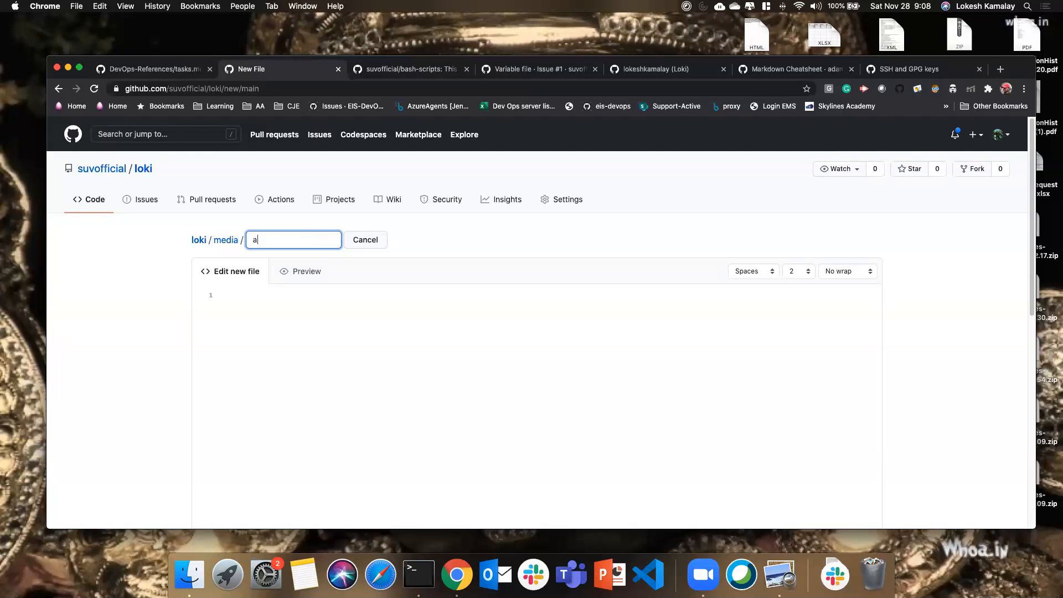
pyautogui.write('.txt')
pyautogui.scroll(-10, 280, 333)
pyautogui.click(285, 437)
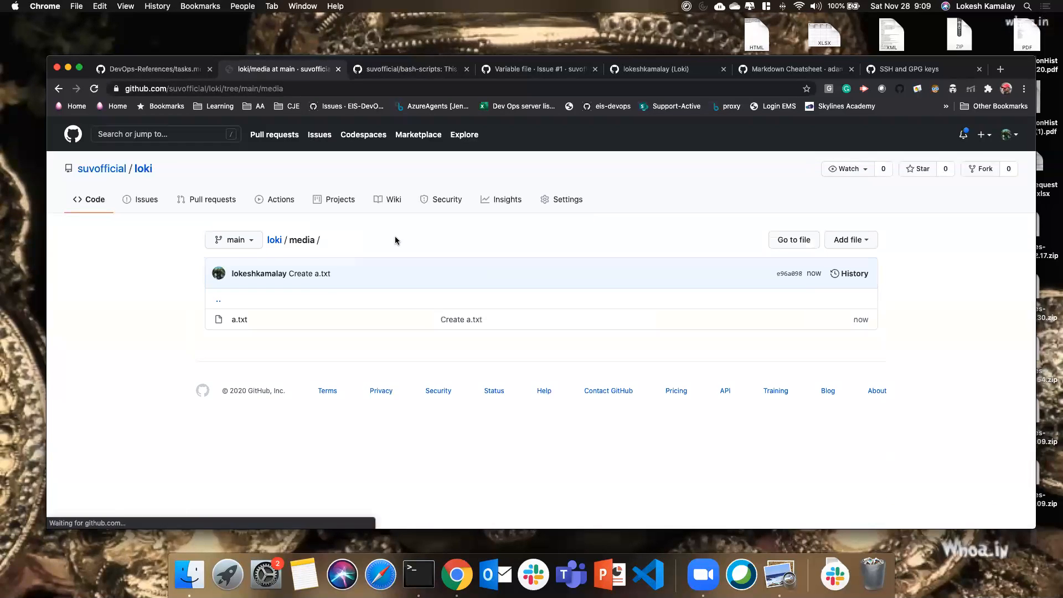
# Step: Try to upload task1.png from the Desktop into the media folder and commit it
pyautogui.click(275, 241)
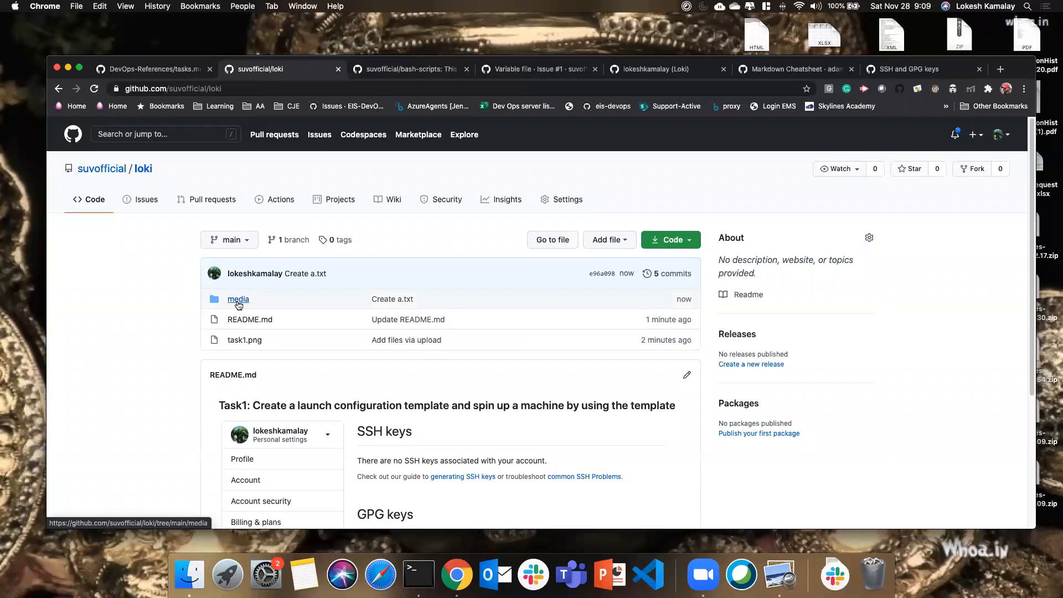
pyautogui.click(271, 301)
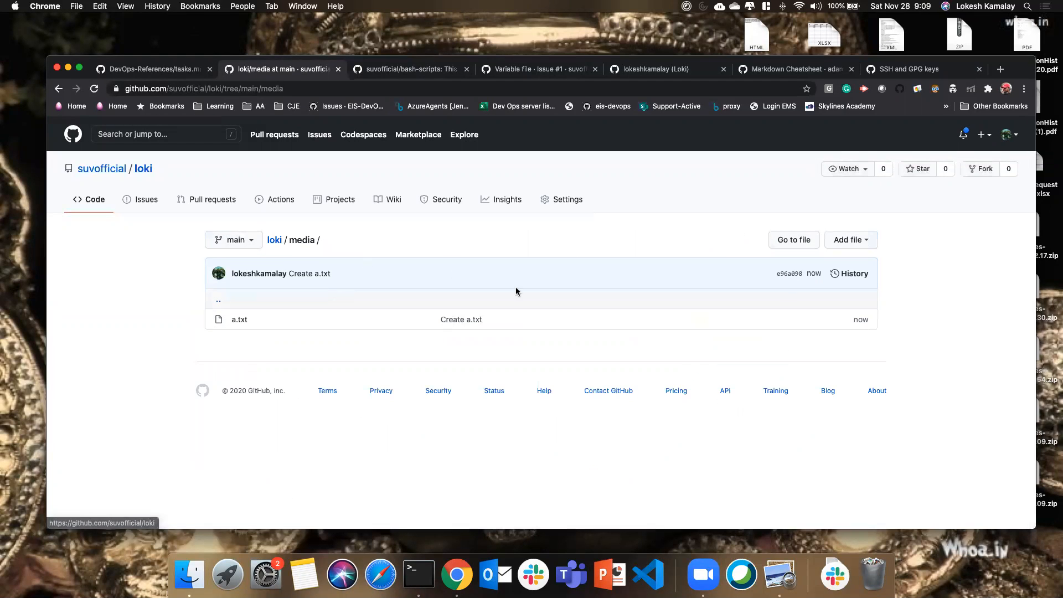
pyautogui.click(859, 248)
pyautogui.click(834, 280)
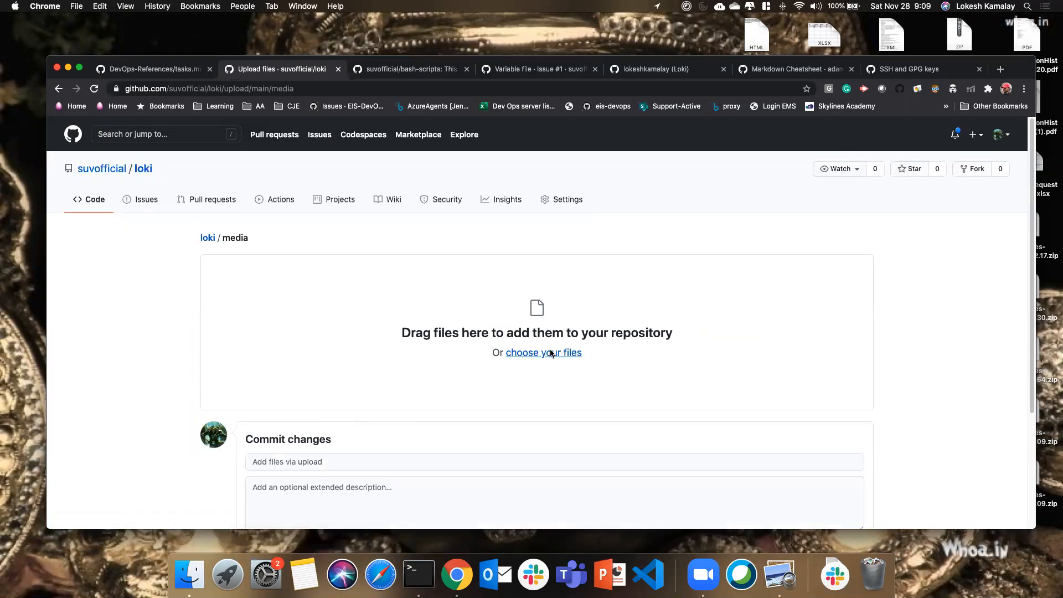
pyautogui.click(552, 353)
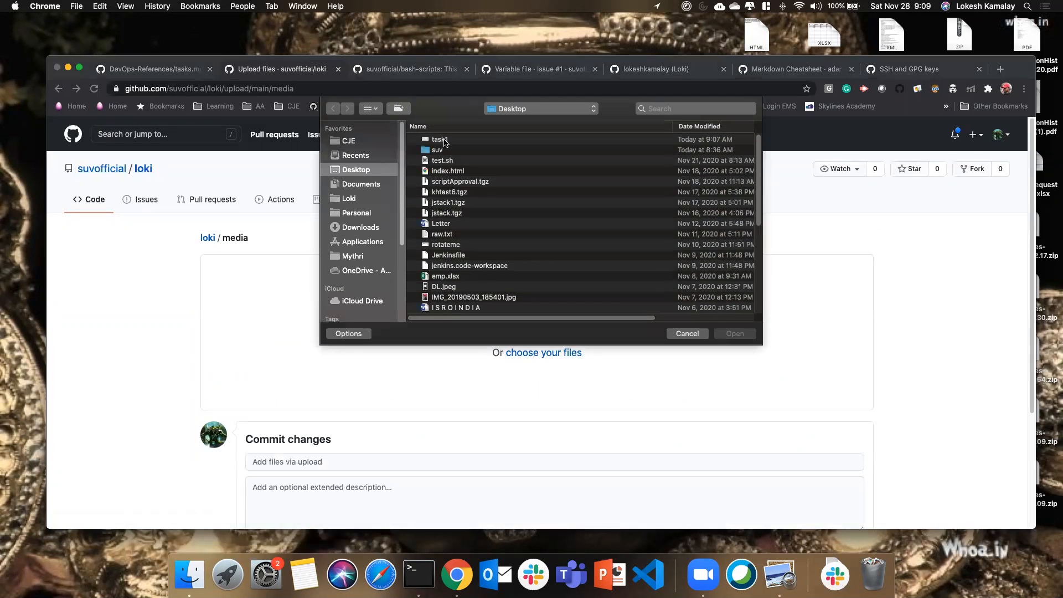
pyautogui.click(735, 333)
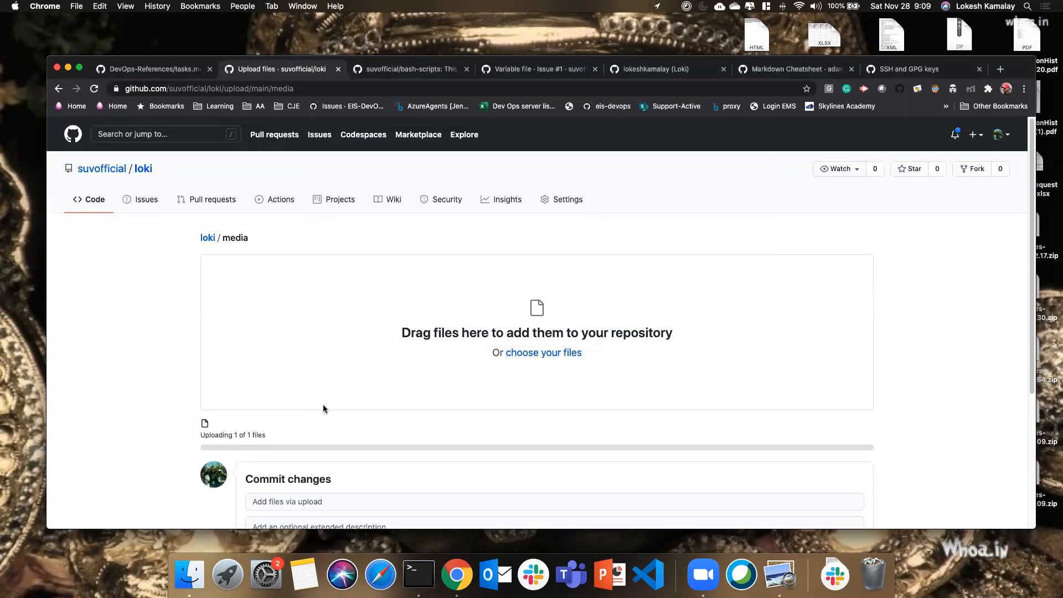
pyautogui.scroll(-5, 320, 408)
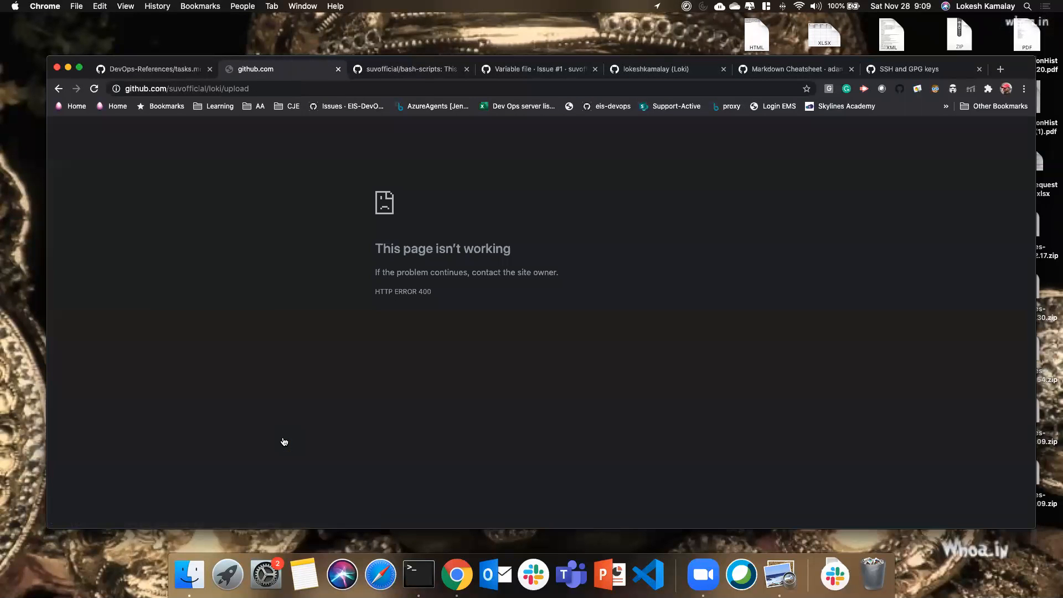
# Step: Reload the upload page and try to commit task1.png from the Desktop to the loki repository root
pyautogui.click(312, 90)
pyautogui.press('Return')
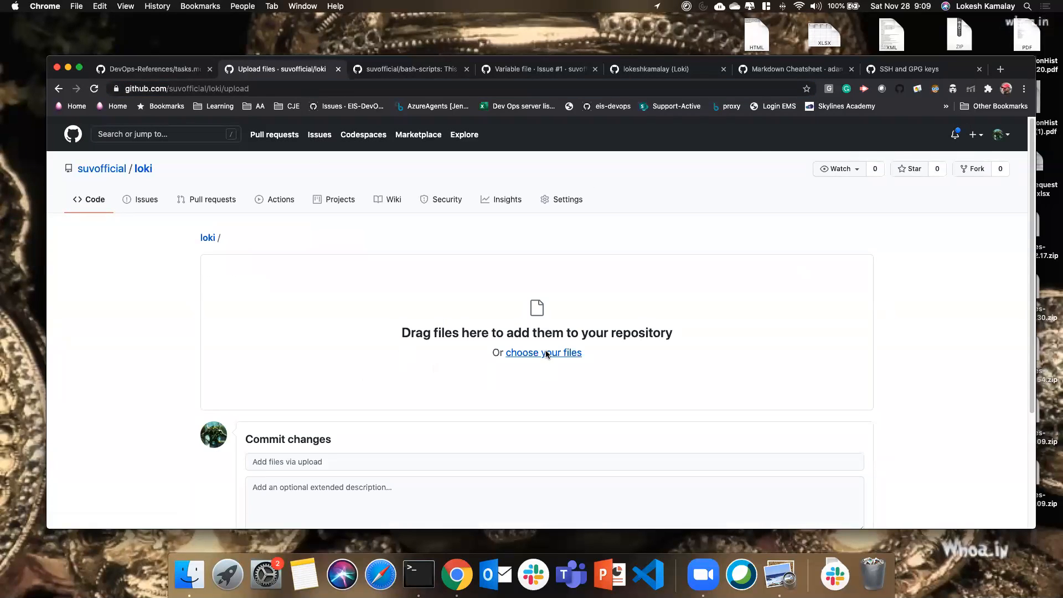
pyautogui.click(545, 353)
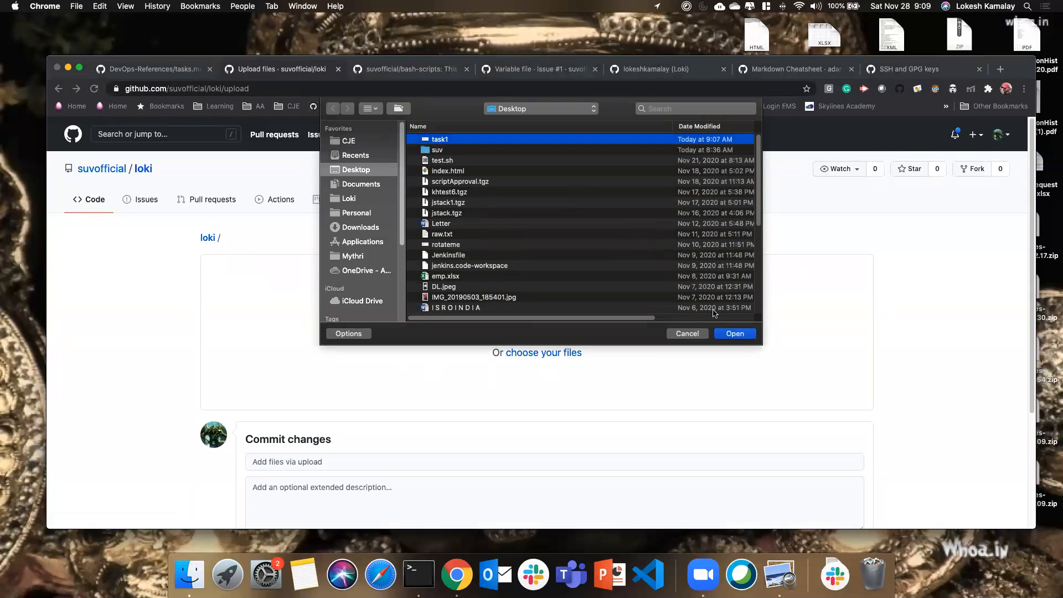
pyautogui.click(735, 333)
pyautogui.scroll(-5, 537, 360)
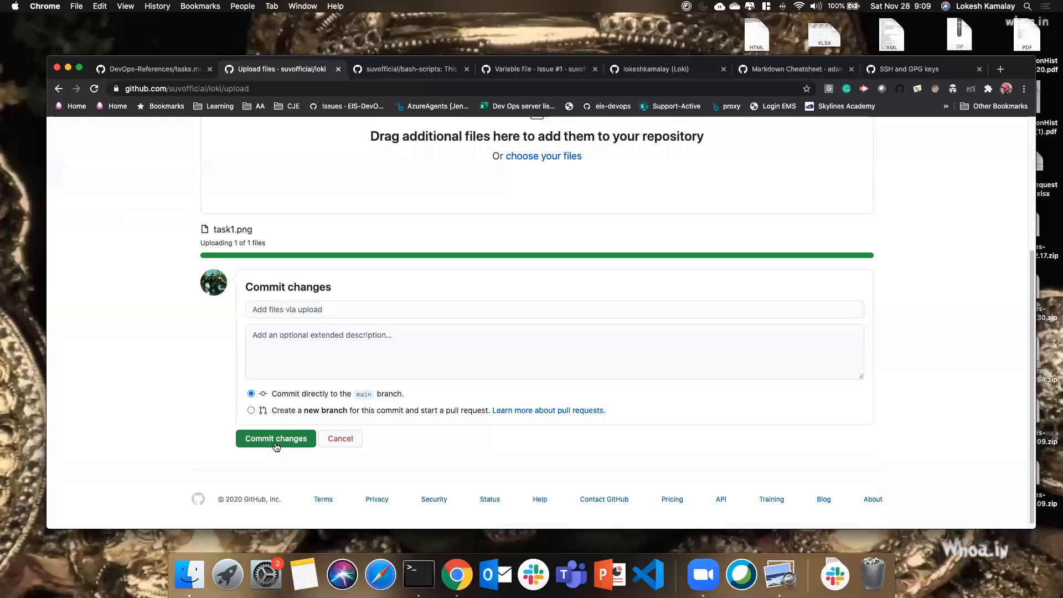
pyautogui.click(277, 439)
# Step: Retry the upload of task1.png to the repository root, letting the file finish uploading before committing directly to main
pyautogui.click(268, 84)
pyautogui.press('Return')
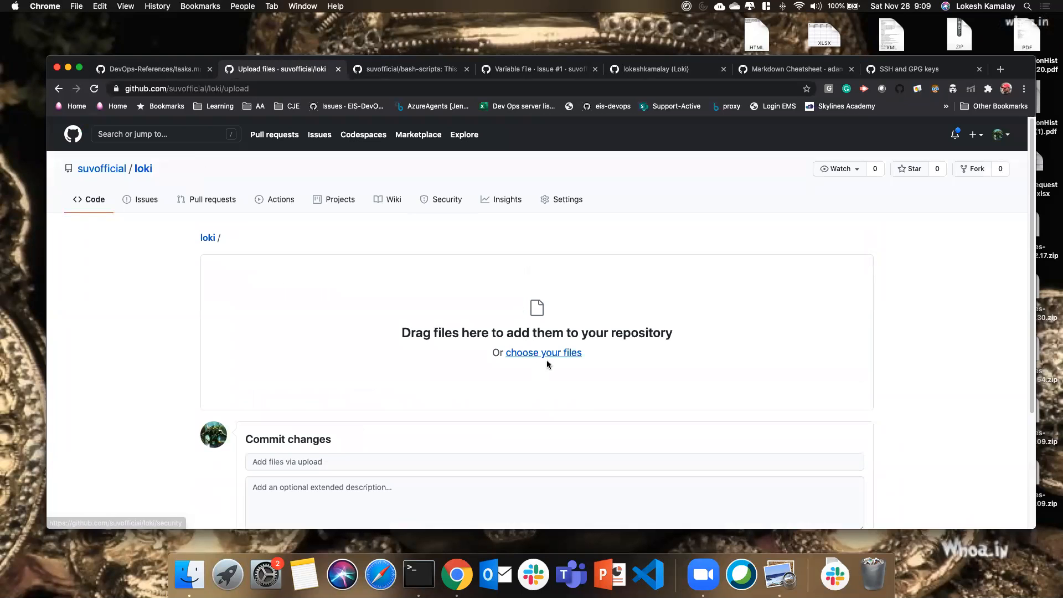
pyautogui.click(540, 352)
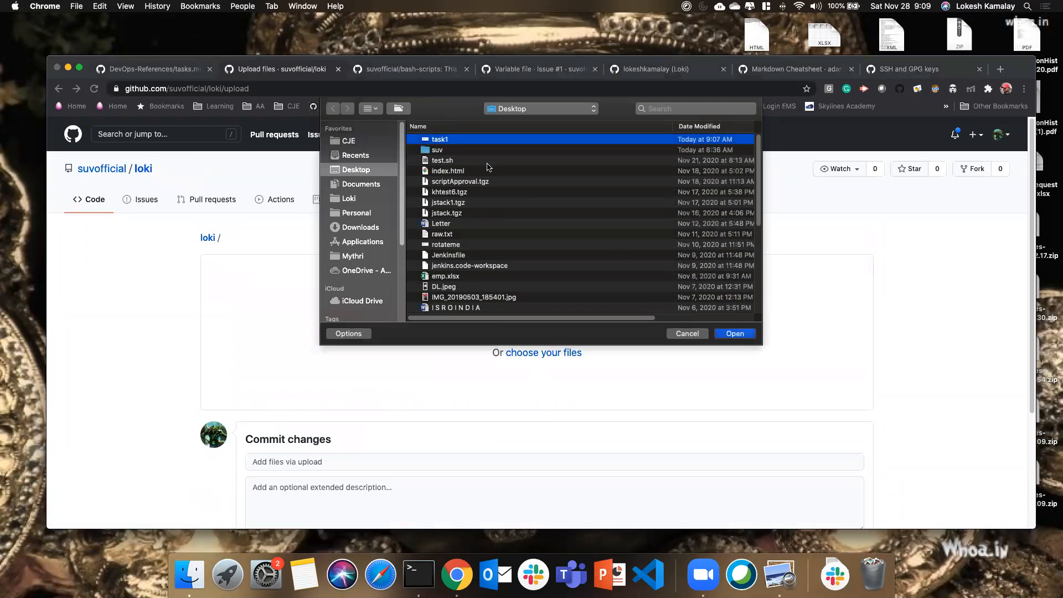
pyautogui.click(737, 334)
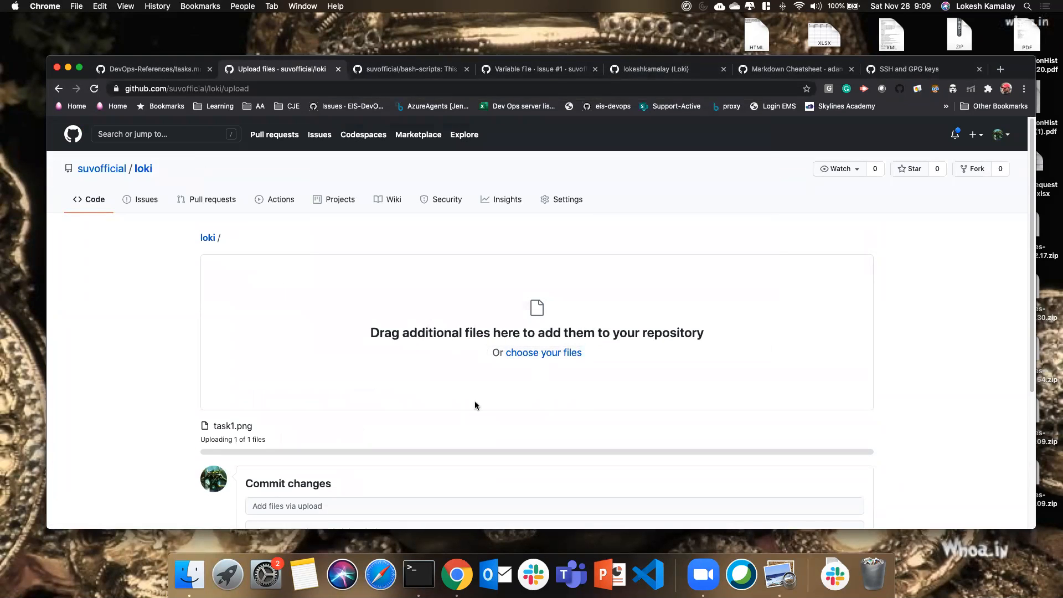
pyautogui.scroll(-3, 474, 401)
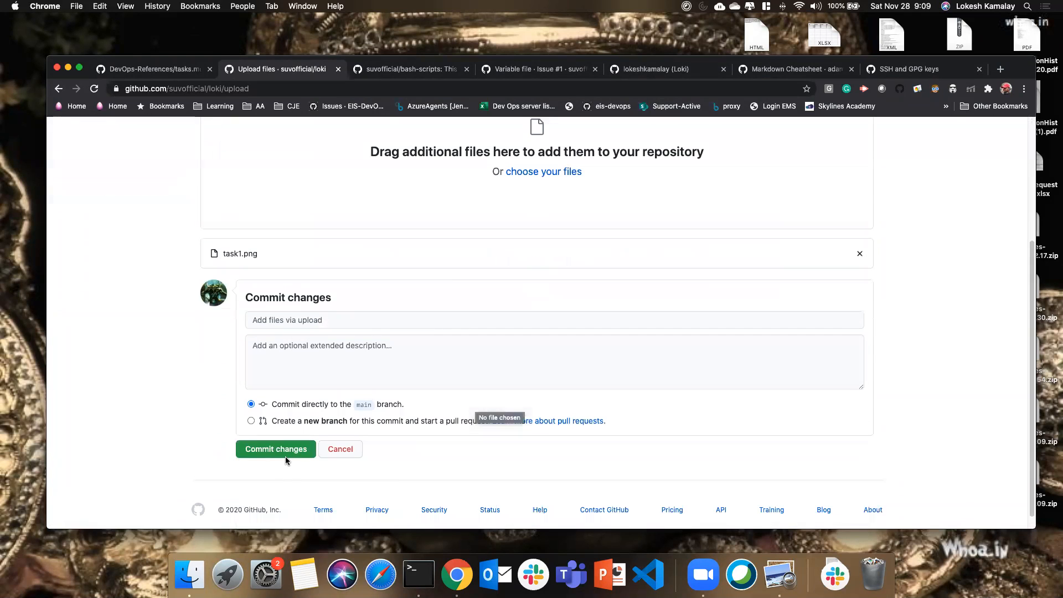
pyautogui.click(302, 455)
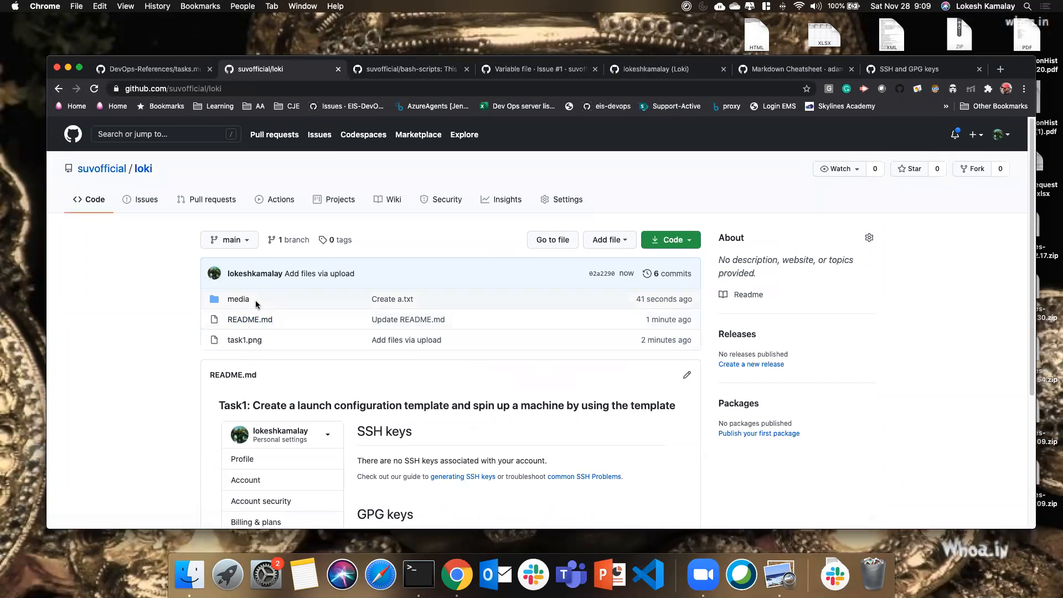
# Step: Upload task1.png from the Desktop into the media folder, commit it directly to main, and check the folder's contents
pyautogui.click(247, 300)
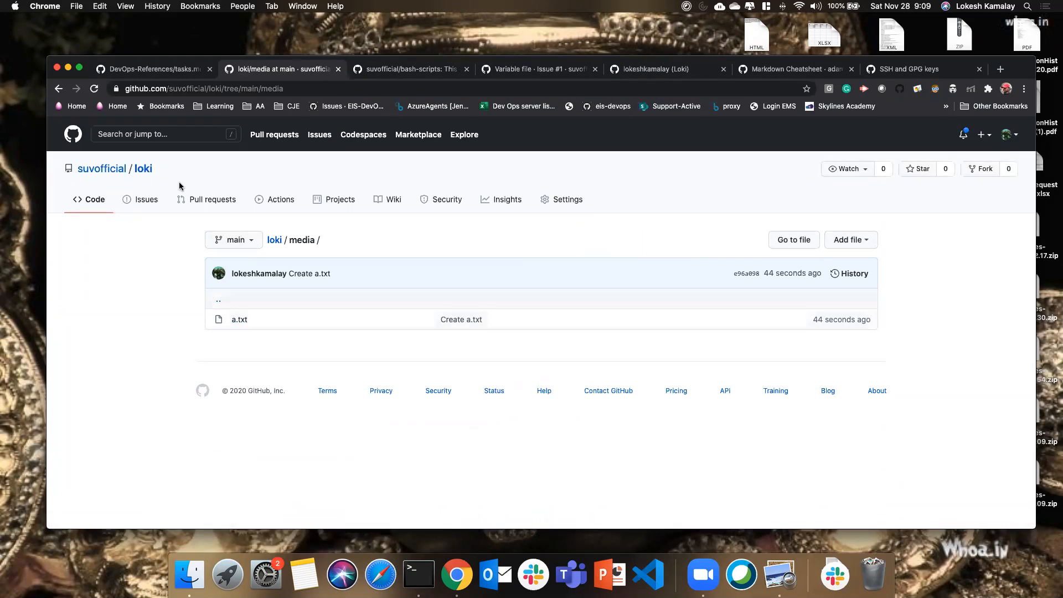
pyautogui.click(94, 90)
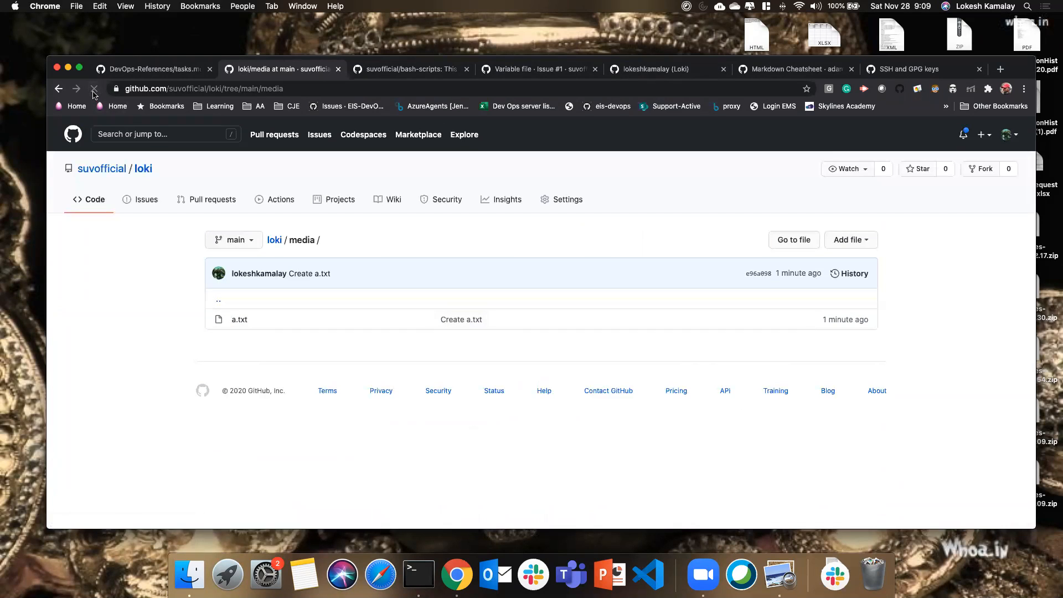
pyautogui.click(864, 247)
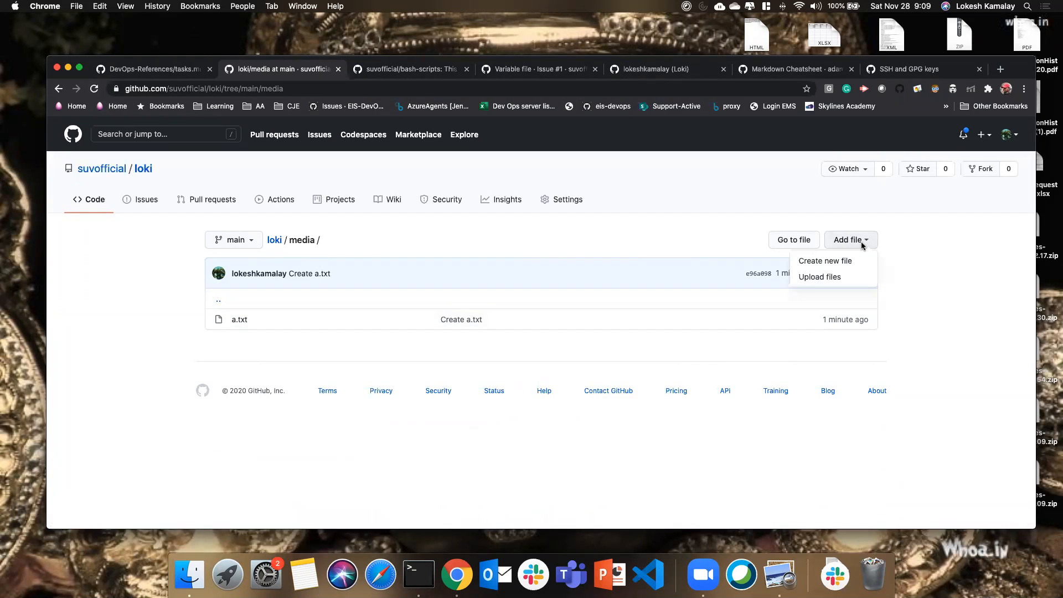
pyautogui.click(854, 278)
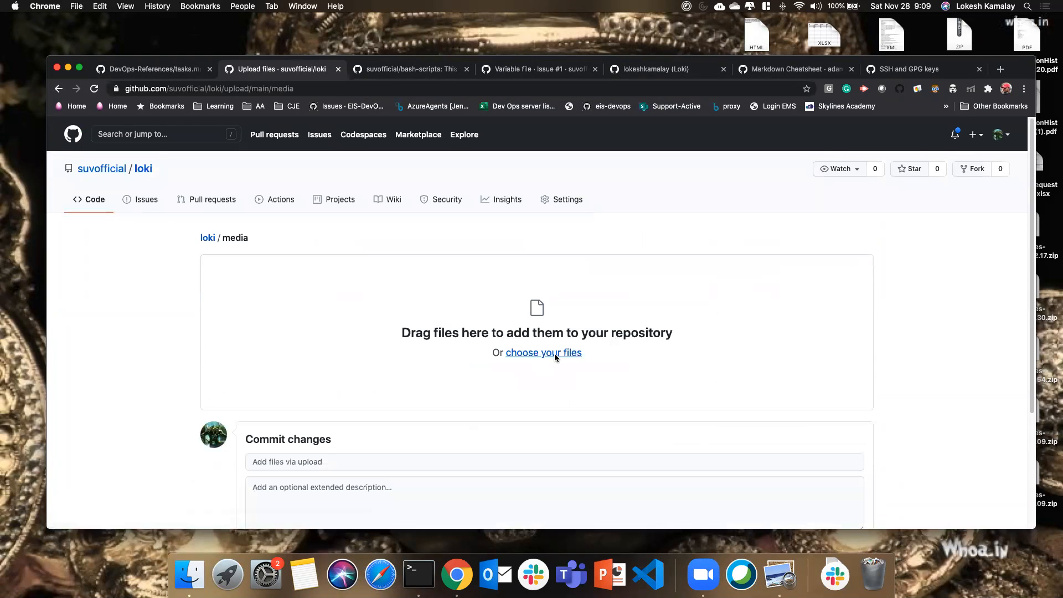
pyautogui.click(552, 353)
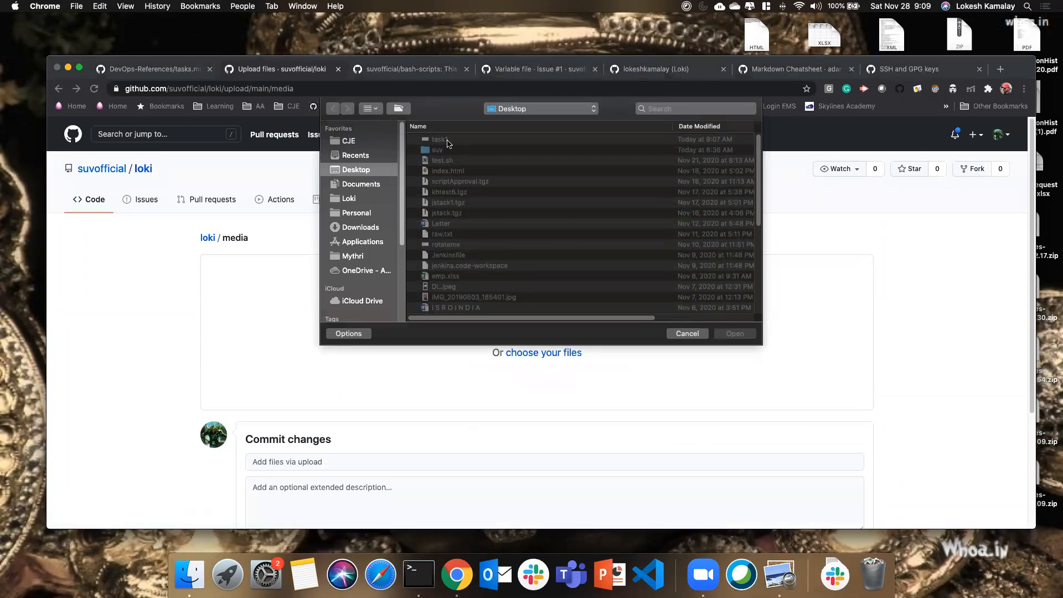
pyautogui.click(735, 334)
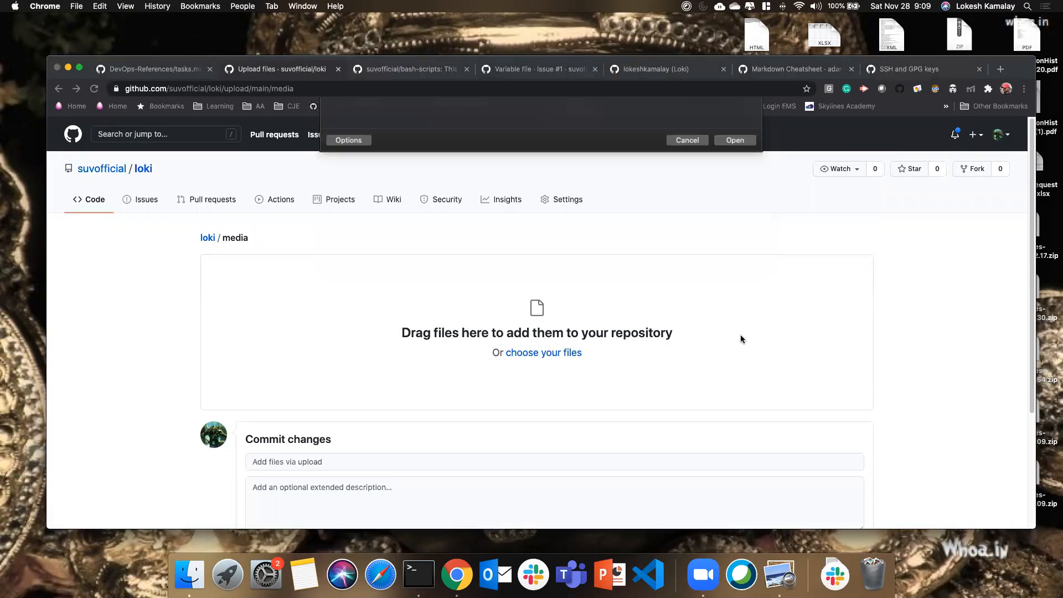
pyautogui.scroll(-5, 427, 416)
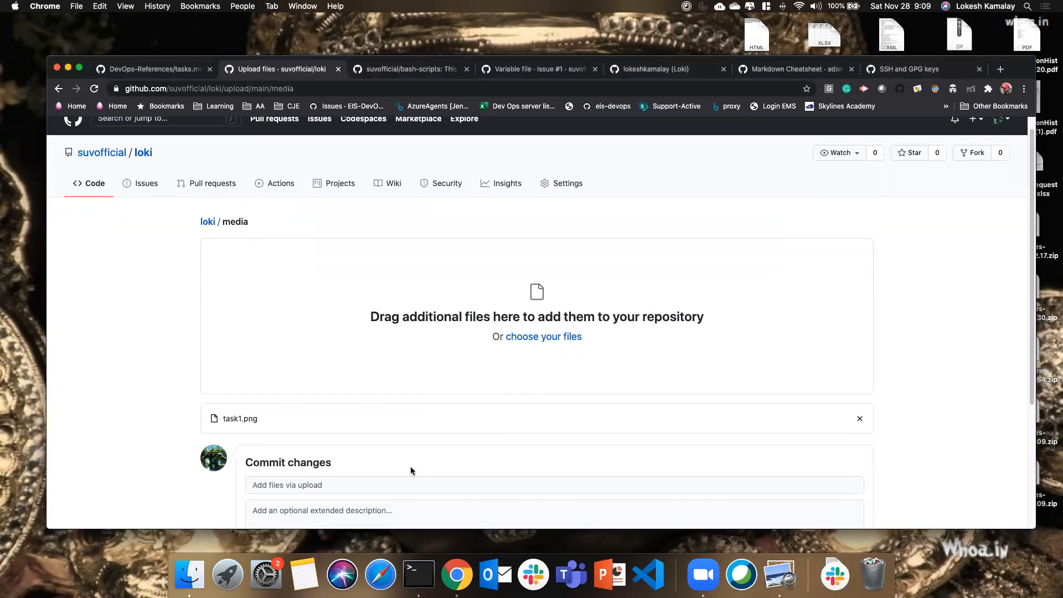
pyautogui.click(293, 440)
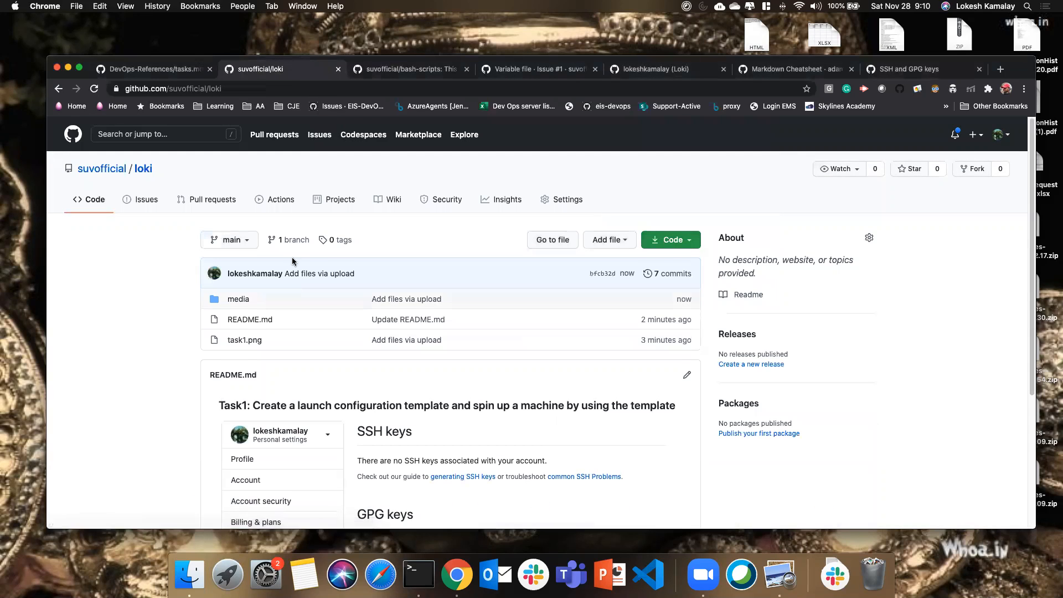
pyautogui.click(241, 300)
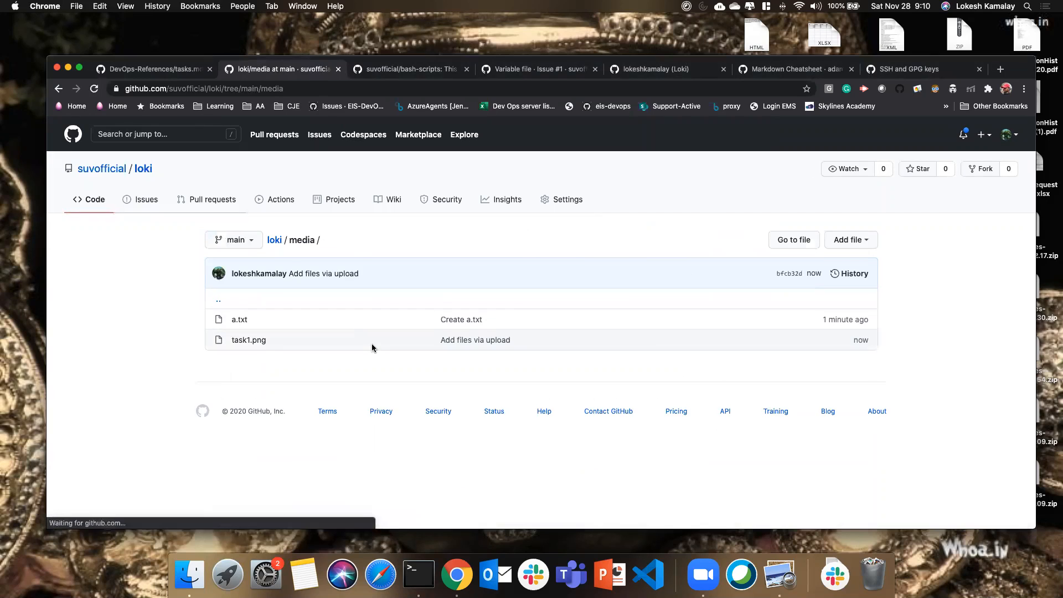
# Step: Change the image path in README.md to media/task1.png, commit directly to main, and check the rendered screenshot
pyautogui.click(274, 240)
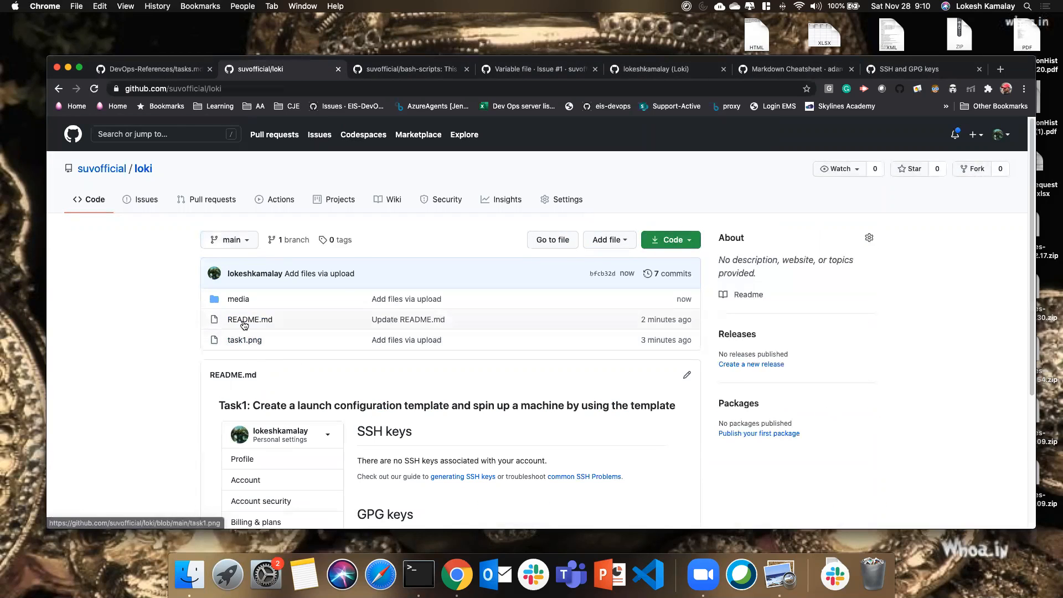
pyautogui.click(665, 324)
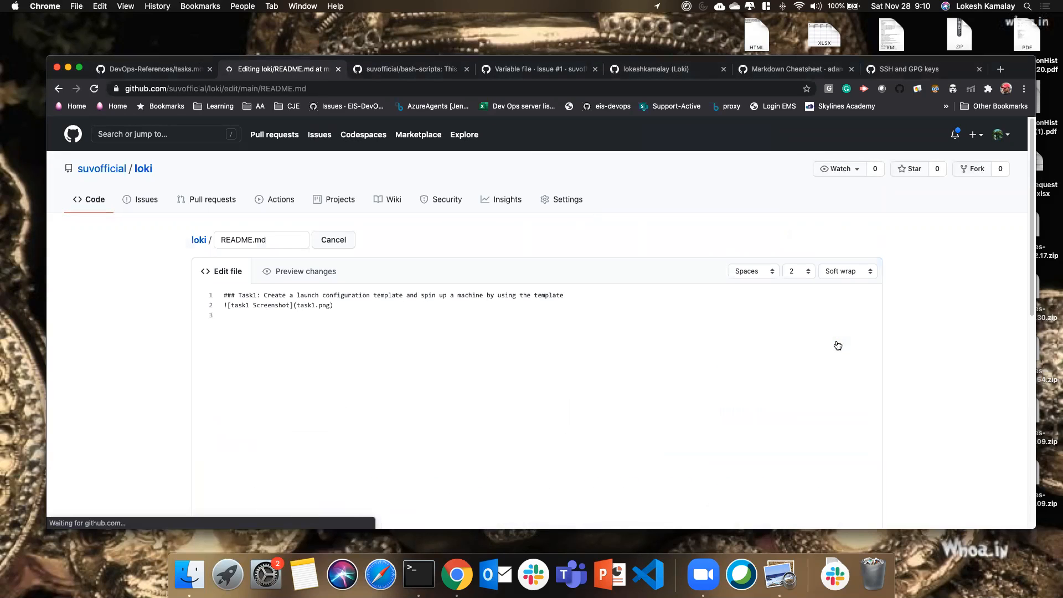
pyautogui.click(298, 305)
pyautogui.write('media/')
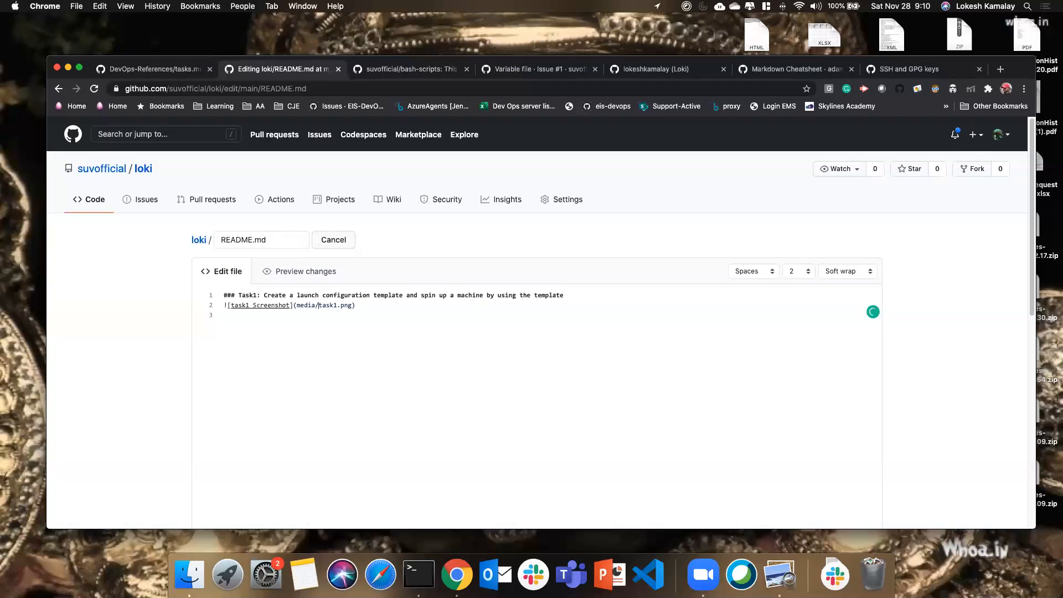
pyautogui.scroll(-10, 356, 399)
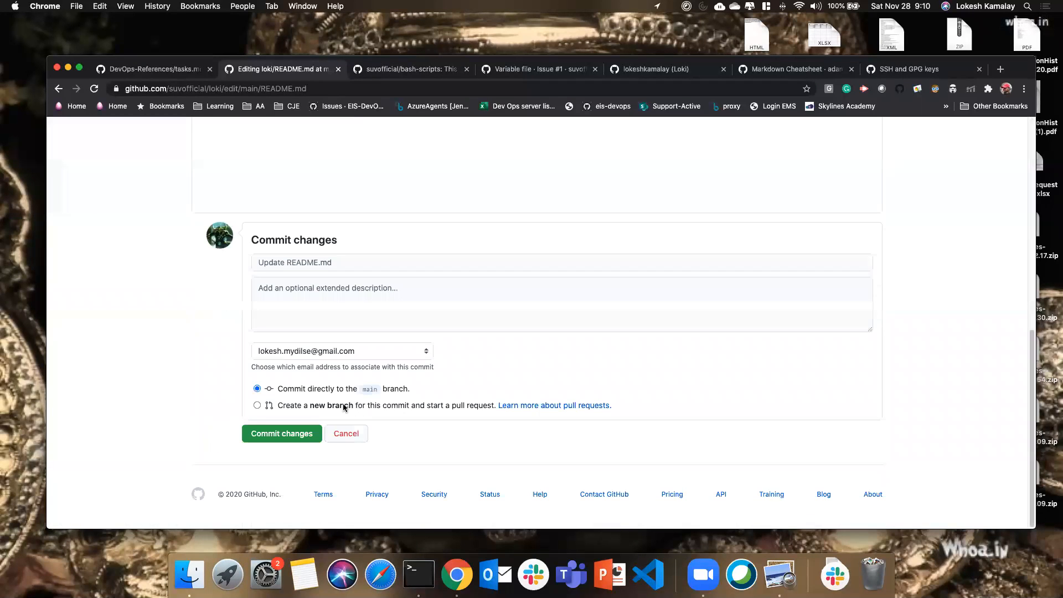
pyautogui.click(299, 440)
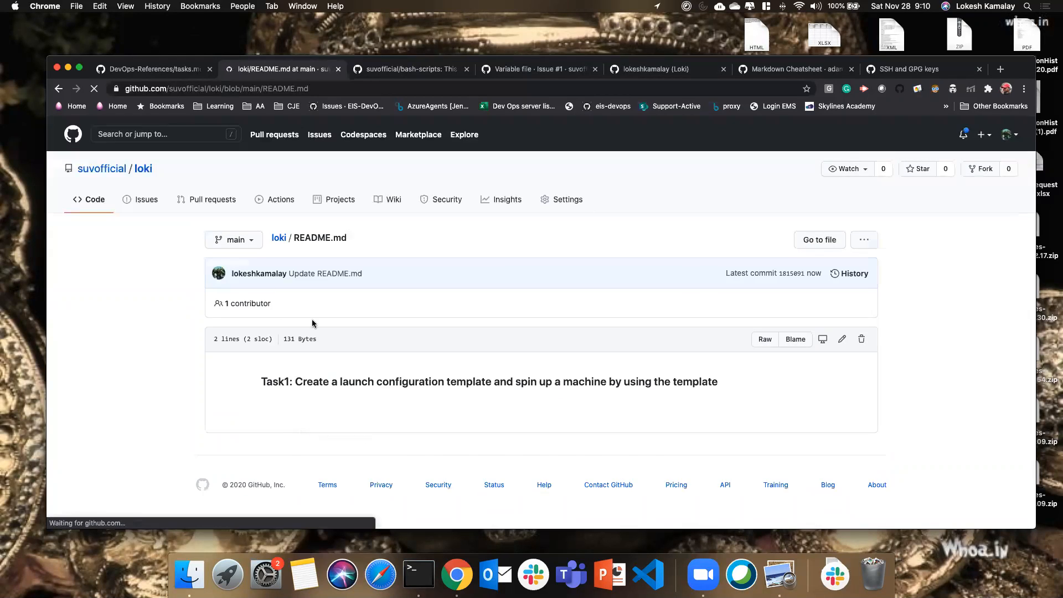
pyautogui.scroll(-3, 392, 384)
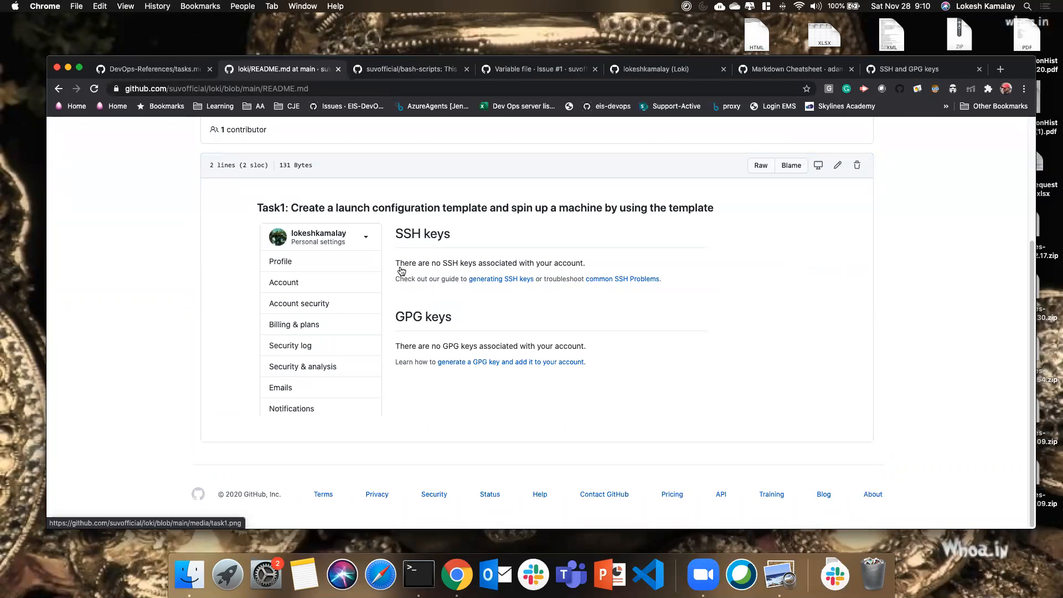
pyautogui.scroll(2, 391, 344)
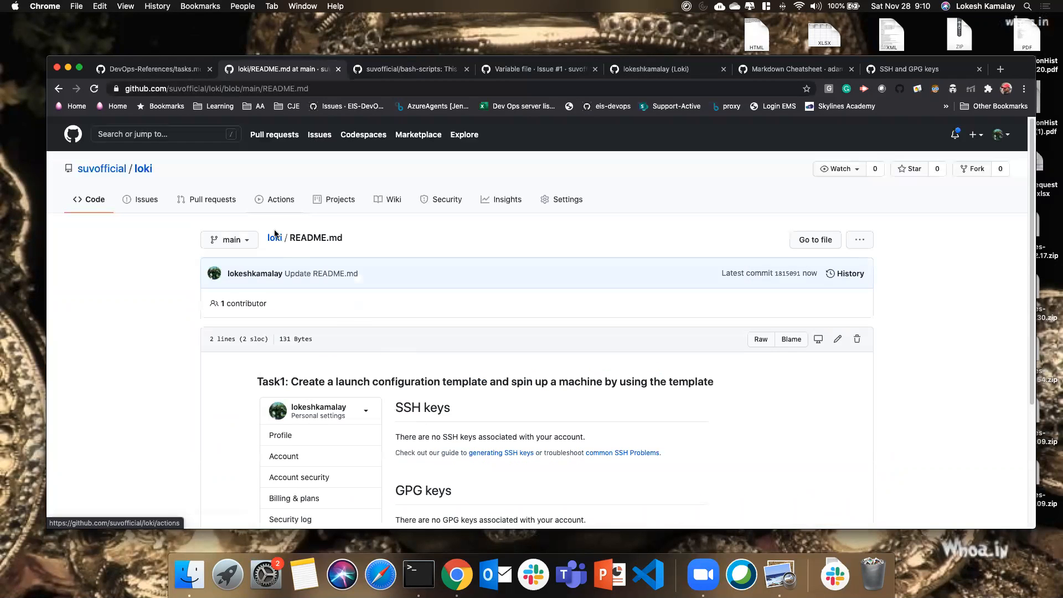
# Step: Inspect the root copy of task1.png and its file options, check the repository's file list, and return to the loki repository root
pyautogui.click(273, 239)
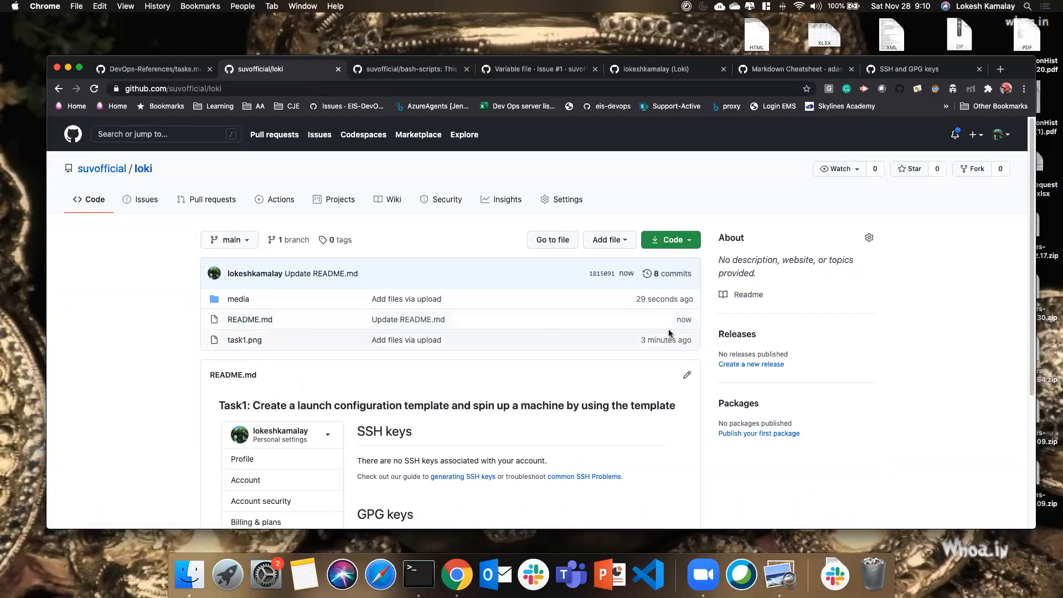
pyautogui.click(242, 340)
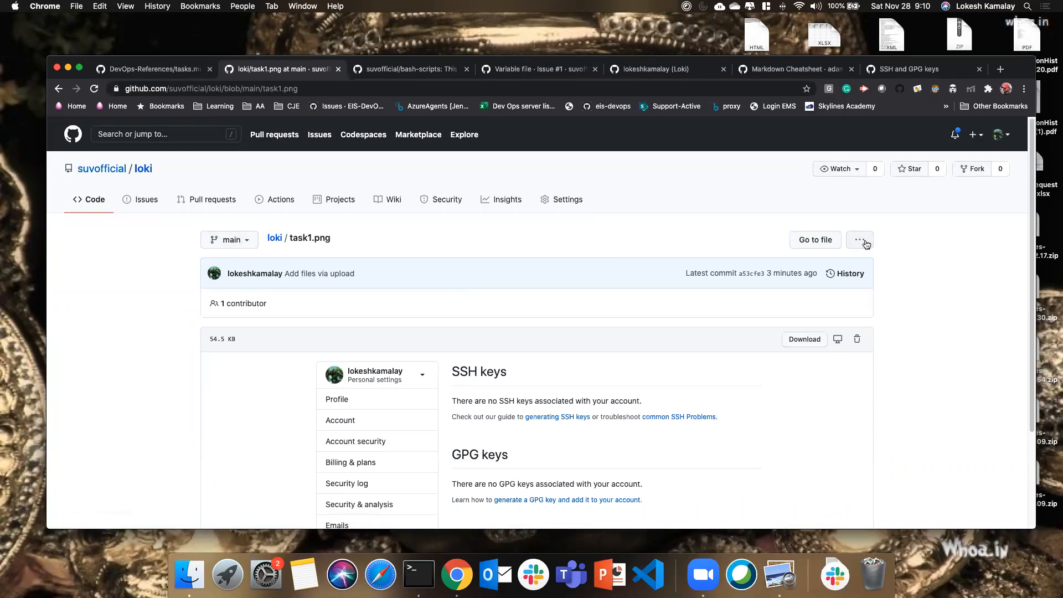
pyautogui.click(865, 243)
pyautogui.click(705, 256)
pyautogui.click(813, 242)
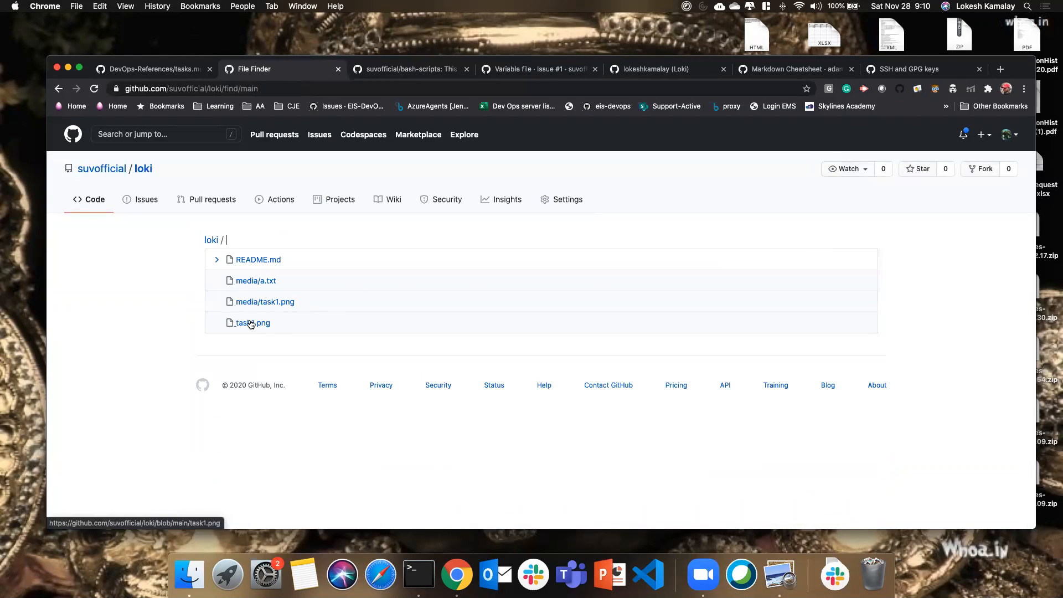
pyautogui.click(211, 241)
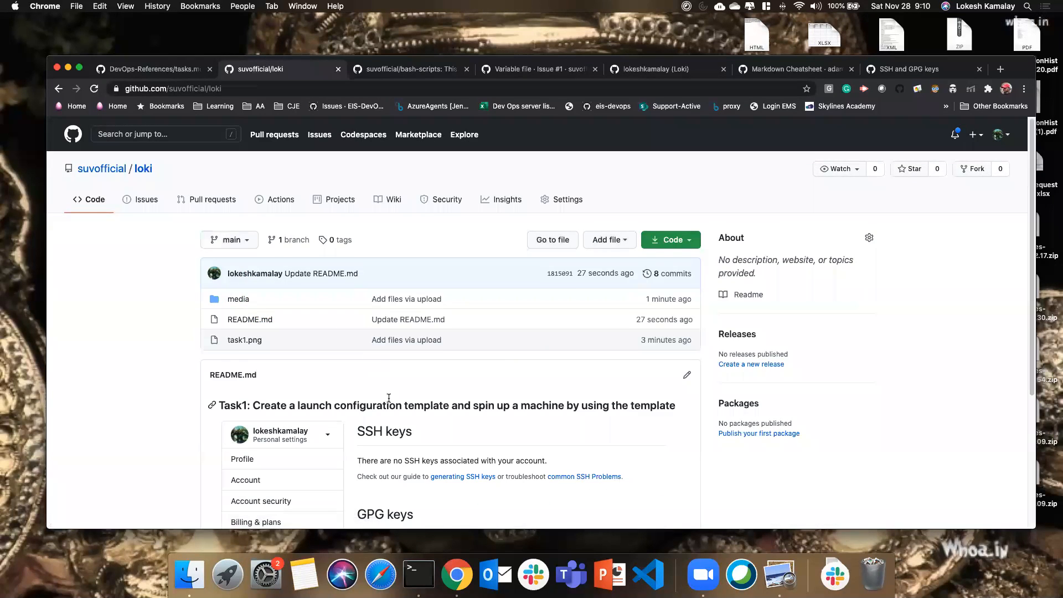
# Step: Review the rendered README on the loki repository's main page and open the media folder to view its files
pyautogui.scroll(-5, 389, 398)
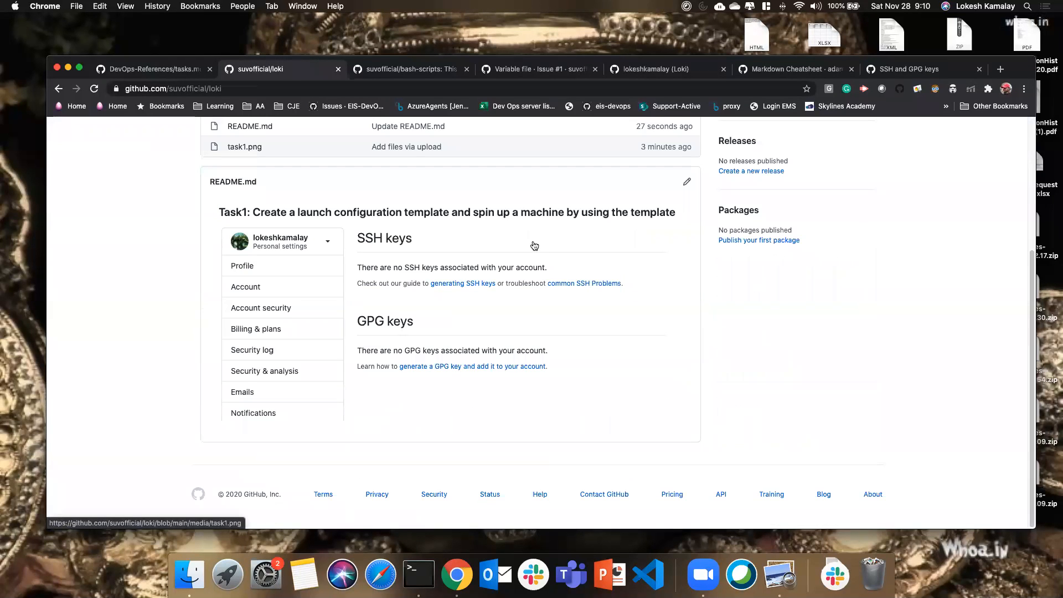
pyautogui.scroll(5, 500, 358)
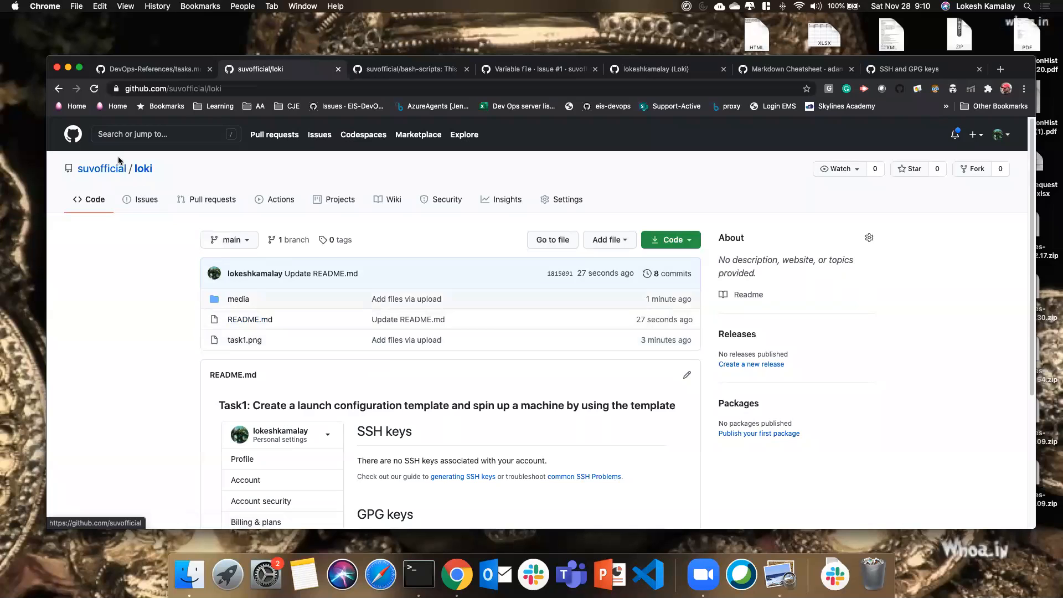
pyautogui.scroll(-3, 297, 381)
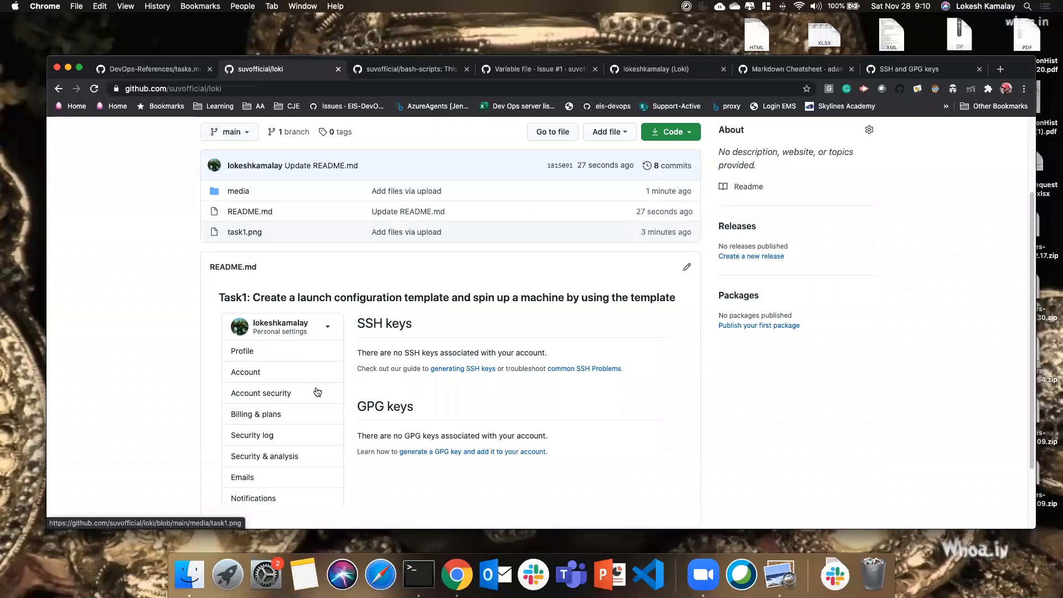
pyautogui.scroll(3, 317, 392)
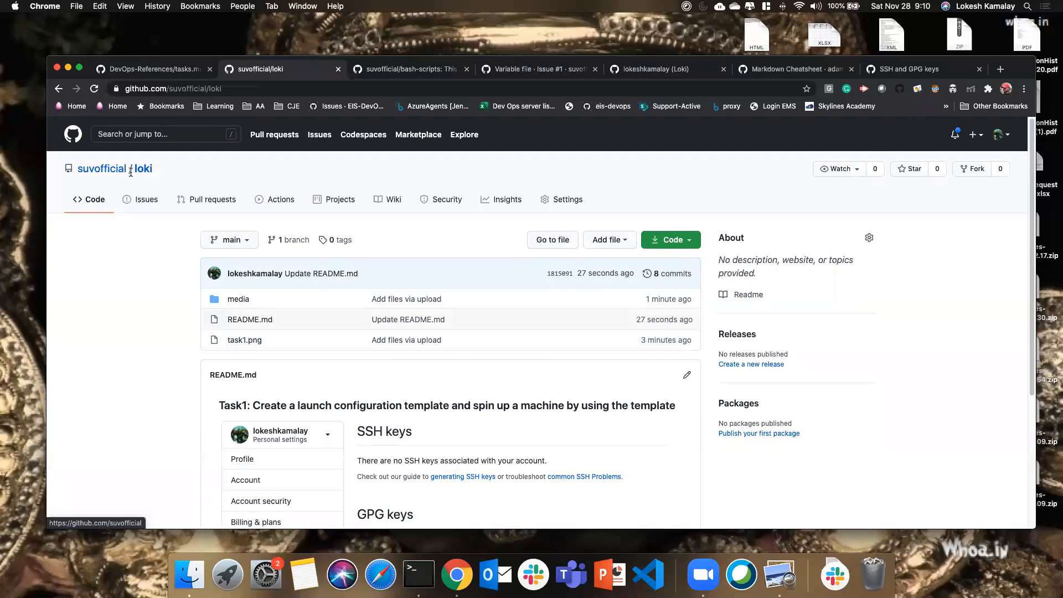
pyautogui.click(244, 303)
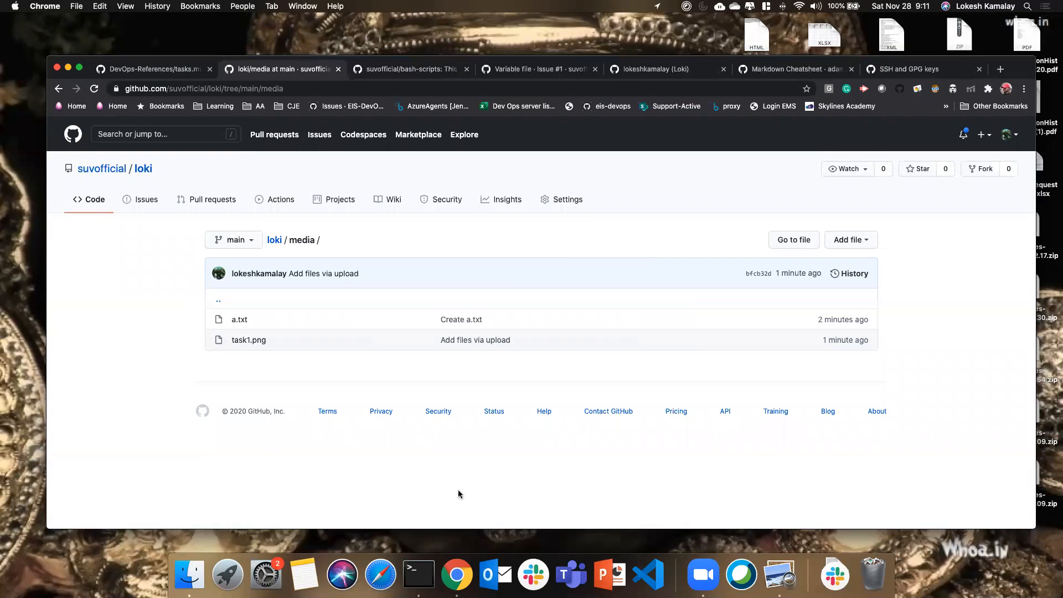
# Step: Open the kubernetes repository from the suvofficial organization and look through its file list and README as a reference
pyautogui.click(422, 70)
pyautogui.click(101, 172)
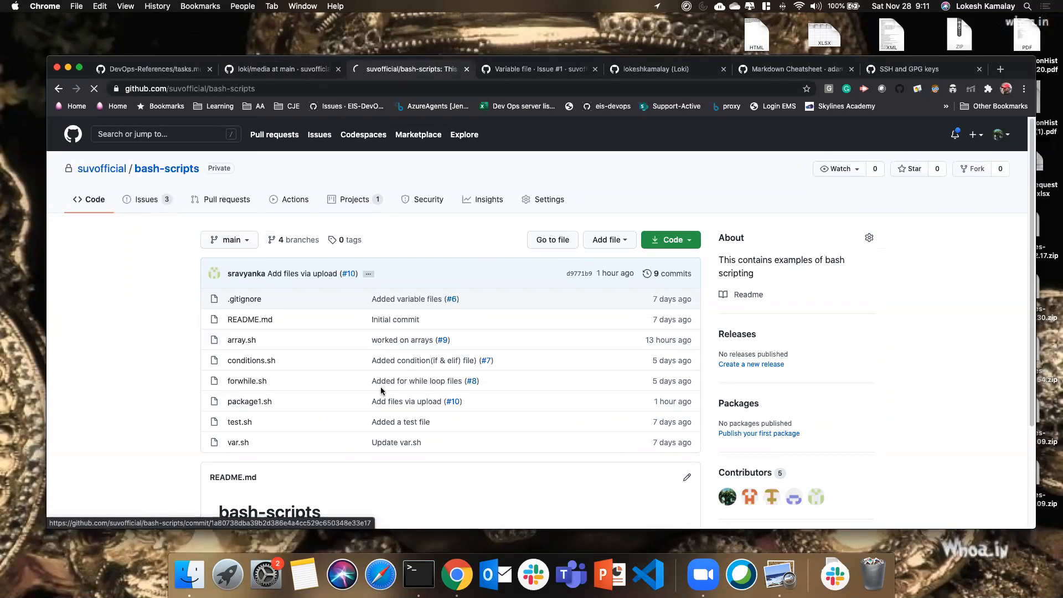
pyautogui.scroll(-1, 292, 404)
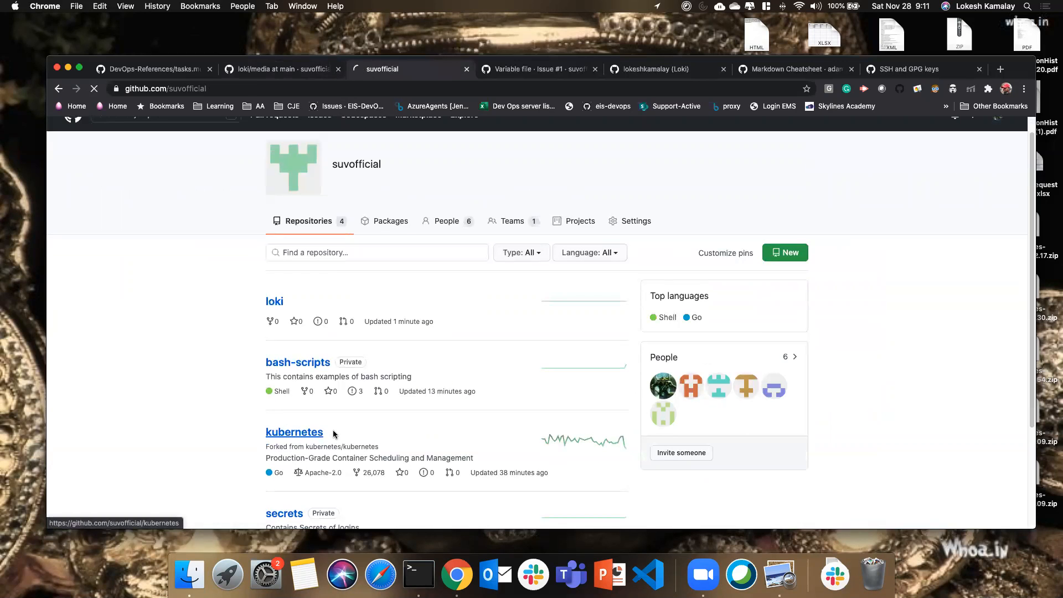
pyautogui.click(293, 432)
pyautogui.scroll(-5, 447, 340)
pyautogui.scroll(3, 243, 255)
pyautogui.scroll(-12, 274, 333)
pyautogui.scroll(10, 388, 343)
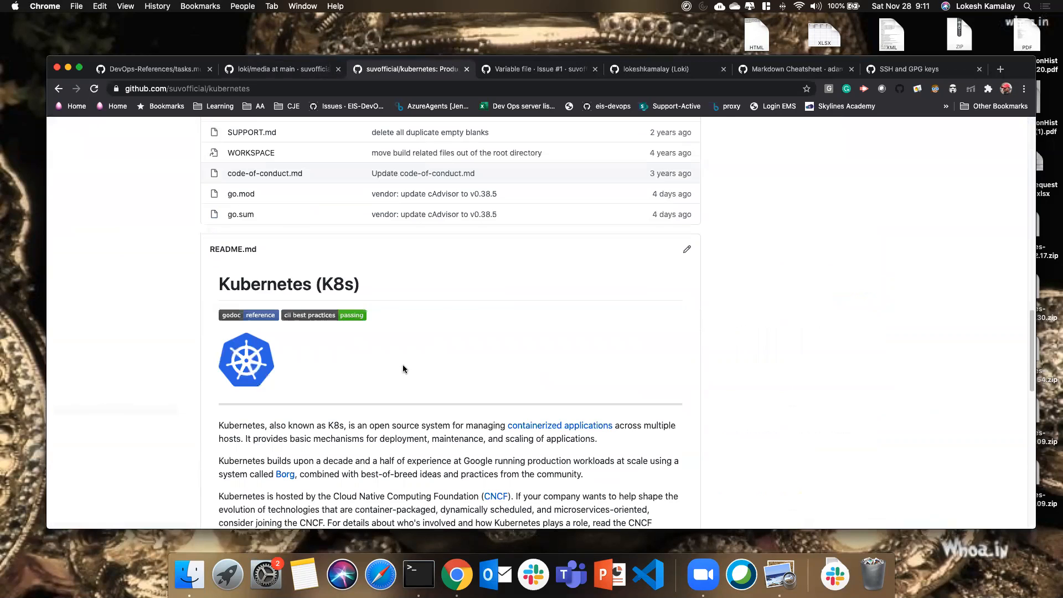
# Step: Examine the contents of the LICENSES, api and docs folders in the kubernetes repository, returning to the repository root after each
pyautogui.click(242, 252)
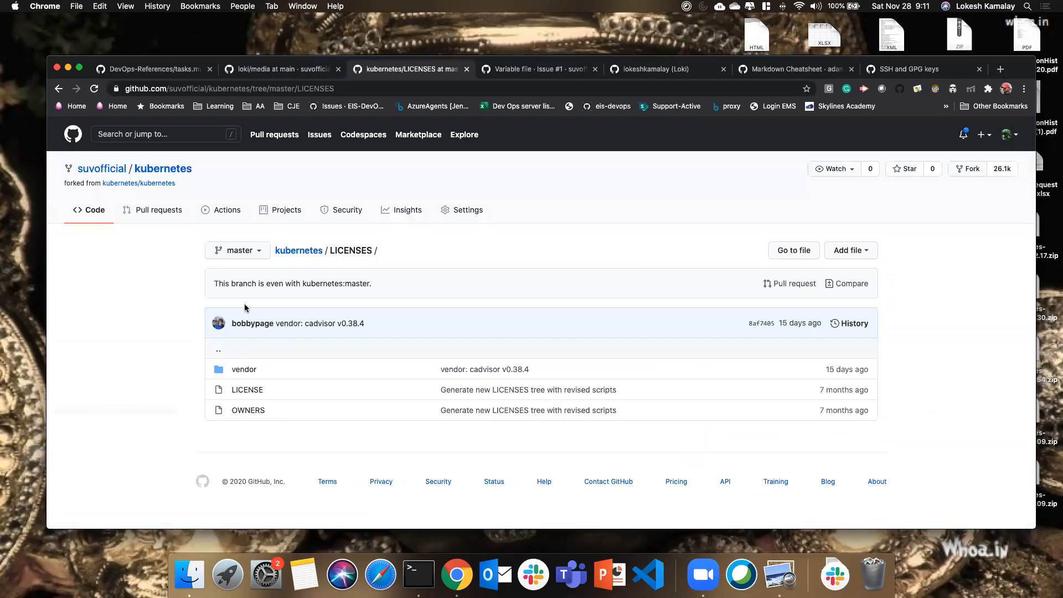
pyautogui.click(299, 252)
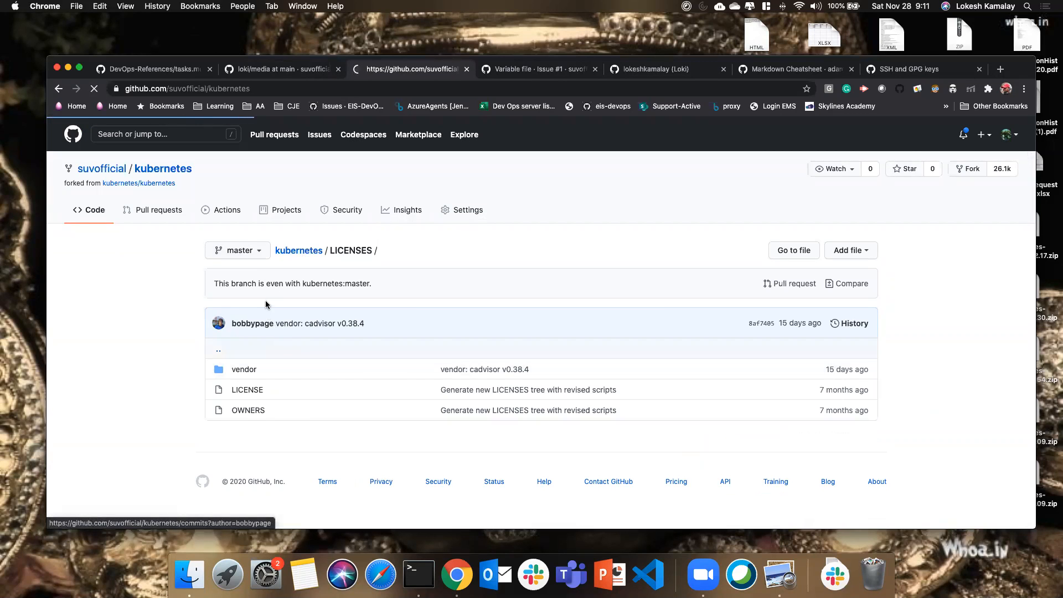
pyautogui.scroll(-1, 270, 381)
pyautogui.scroll(-1, 251, 429)
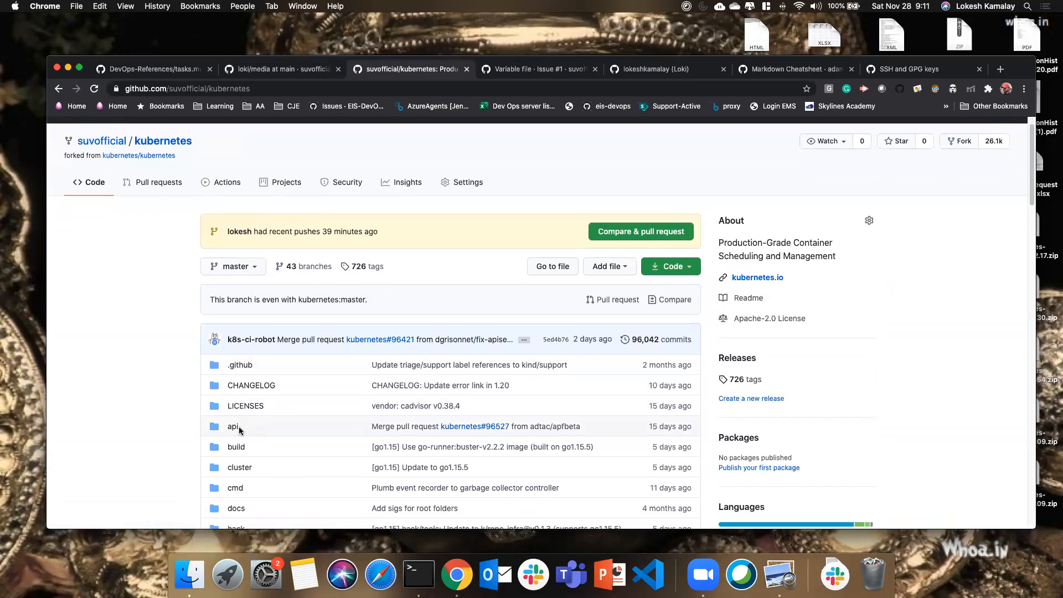
pyautogui.click(233, 427)
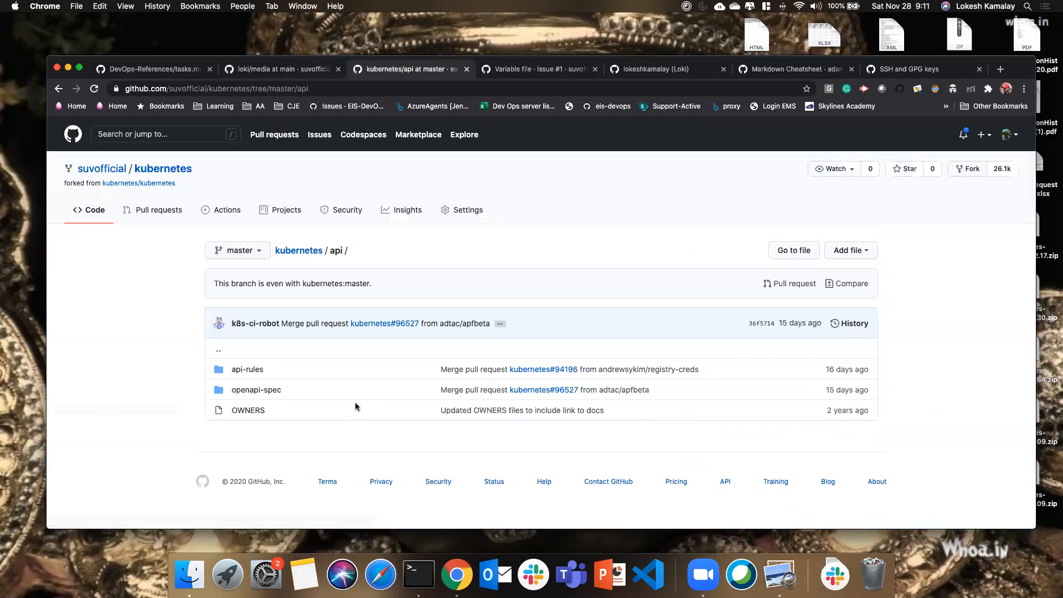
pyautogui.click(307, 254)
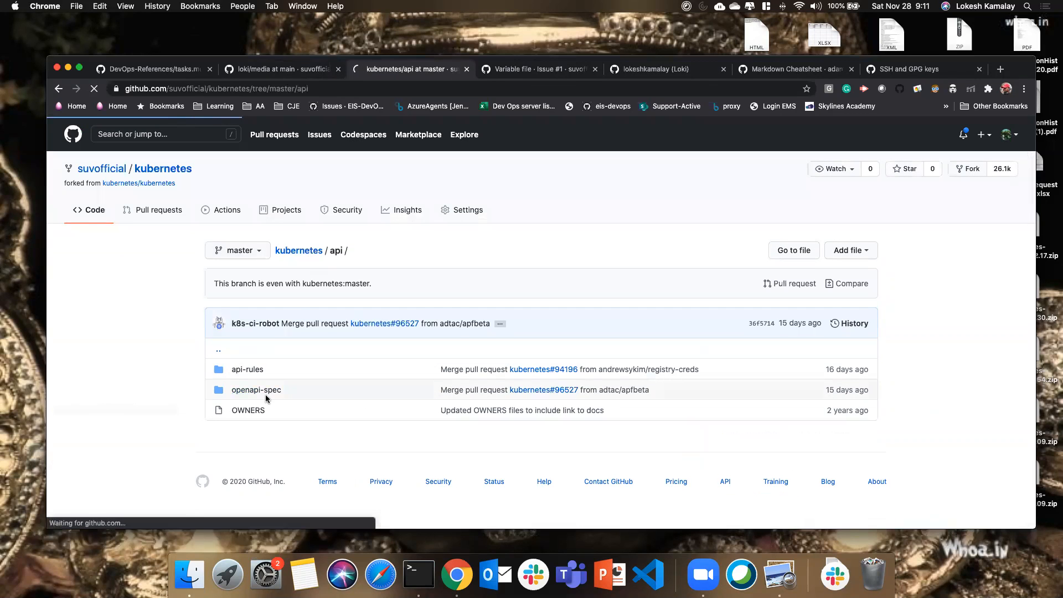
pyautogui.click(237, 345)
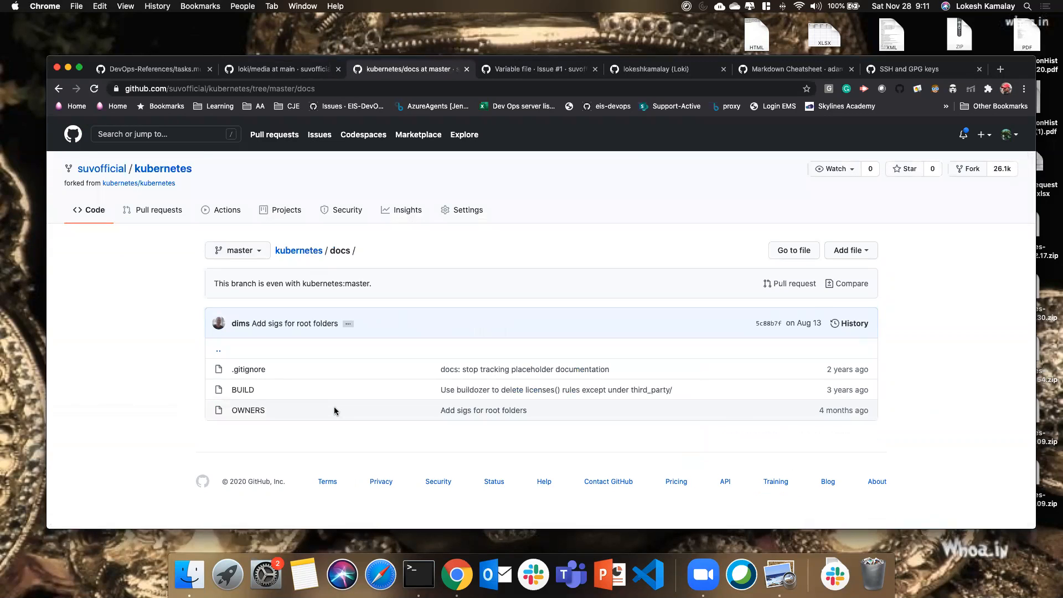
pyautogui.click(312, 251)
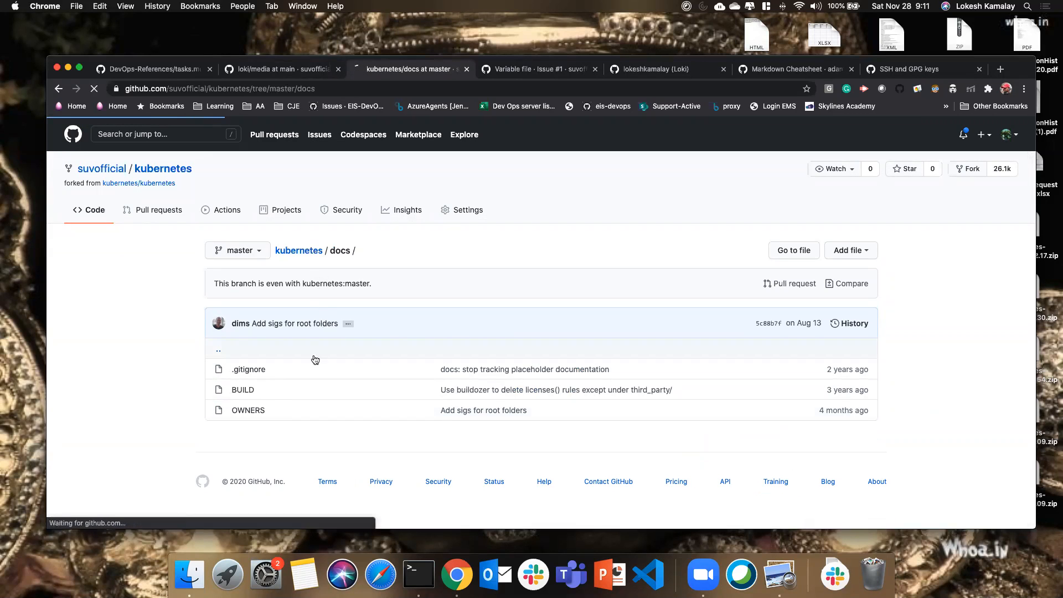
# Step: Look through the subfolders of the kubernetes repository's pkg folder and return to the repository root
pyautogui.scroll(-5, 301, 427)
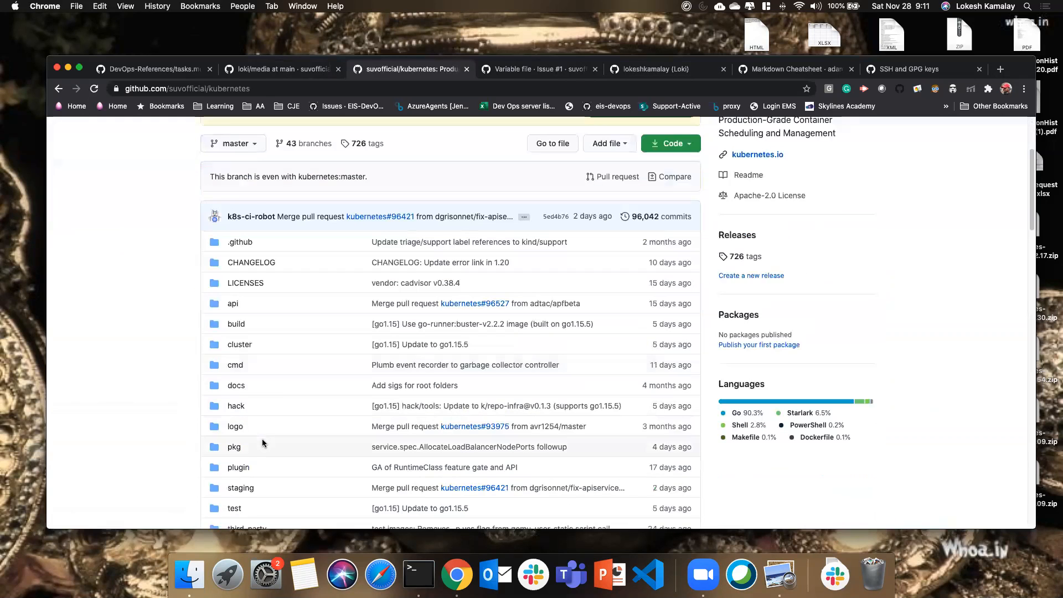
pyautogui.click(235, 446)
pyautogui.scroll(-15, 347, 427)
pyautogui.scroll(15, 347, 427)
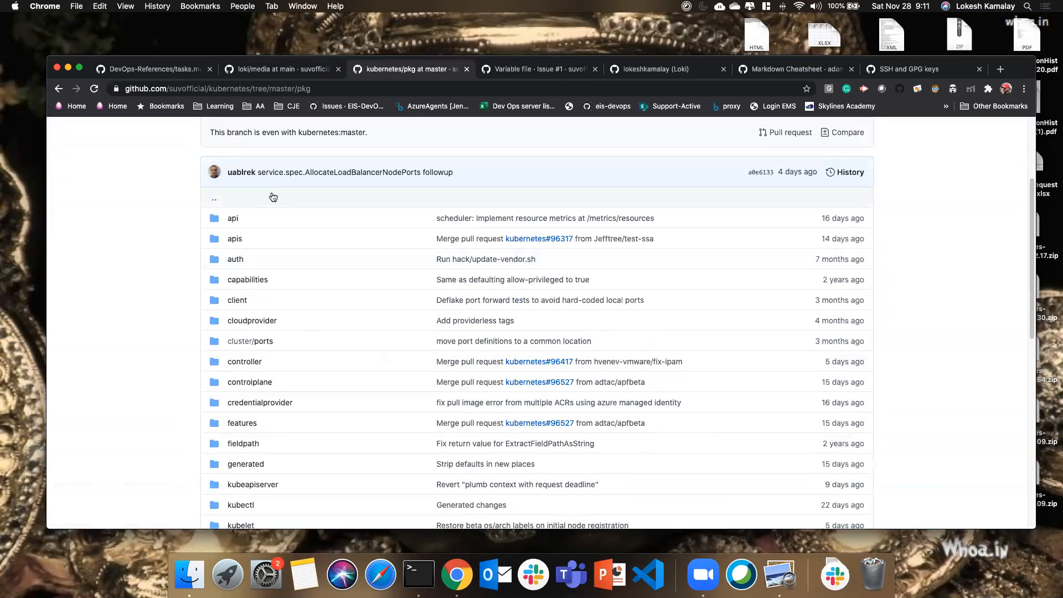
pyautogui.scroll(3, 273, 197)
pyautogui.click(288, 250)
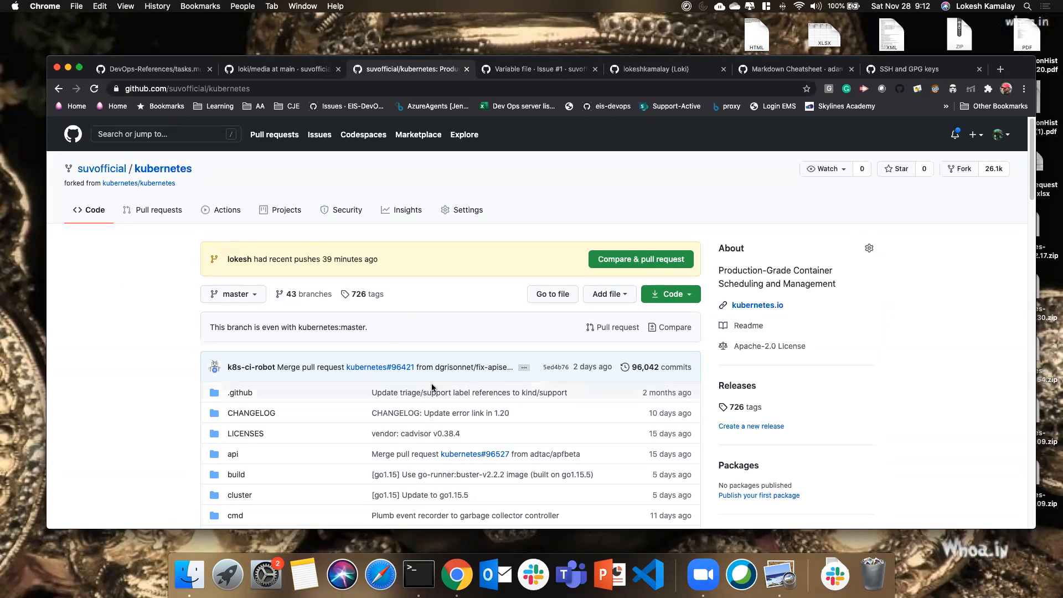
# Step: Read through the kubernetes README, including its introduction and the sections on starting to use and develop K8s
pyautogui.scroll(-20, 431, 384)
pyautogui.scroll(8, 433, 384)
pyautogui.scroll(-12, 433, 384)
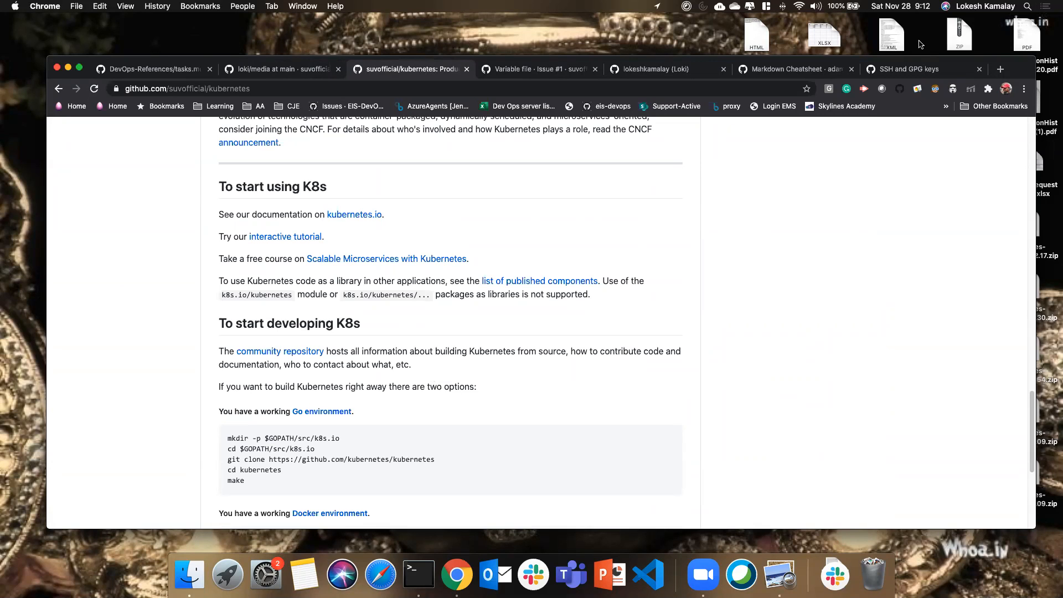
pyautogui.scroll(15, 516, 308)
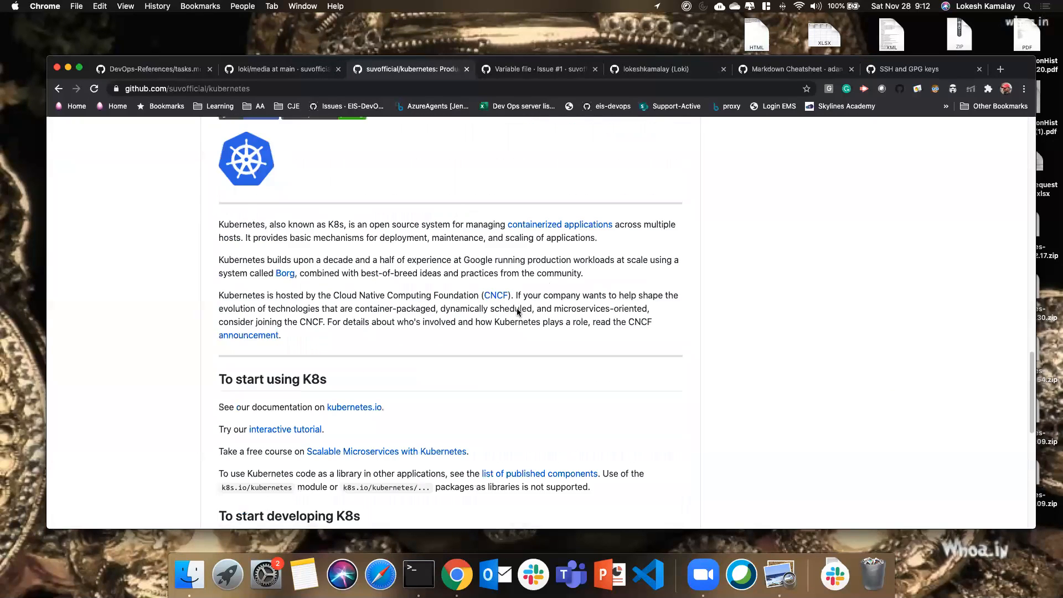